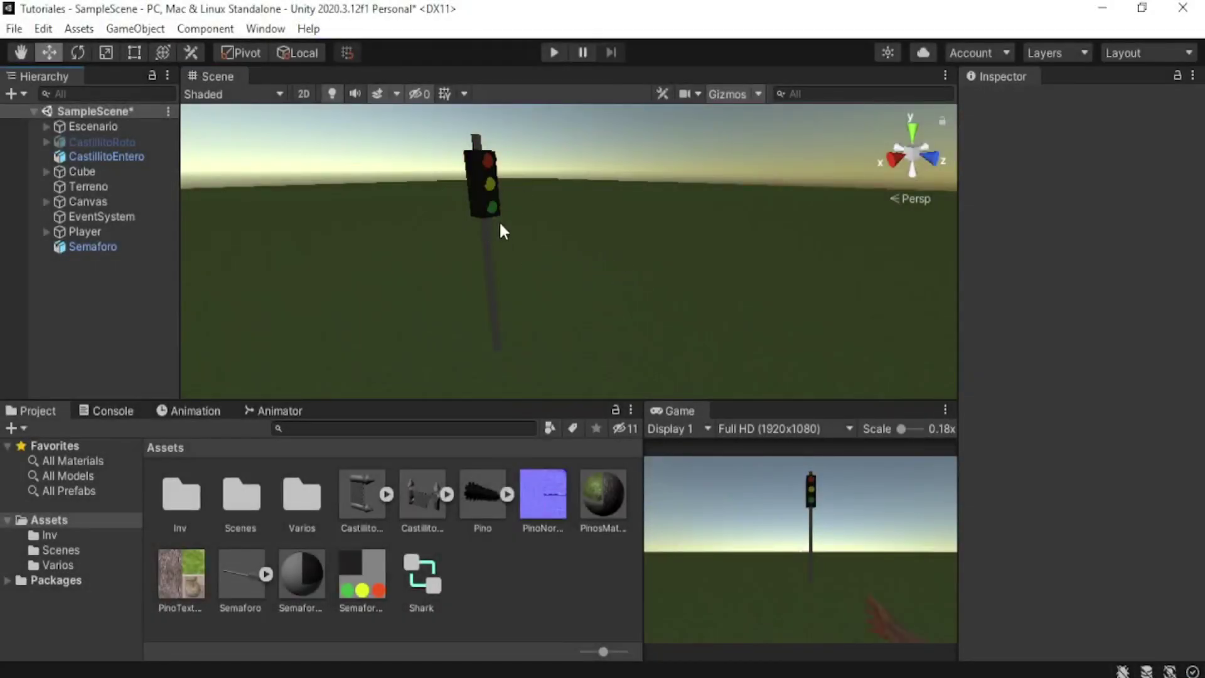
# Select the Semaforo traffic light and orbit the view to frame it upright.
pyautogui.click(477, 211)
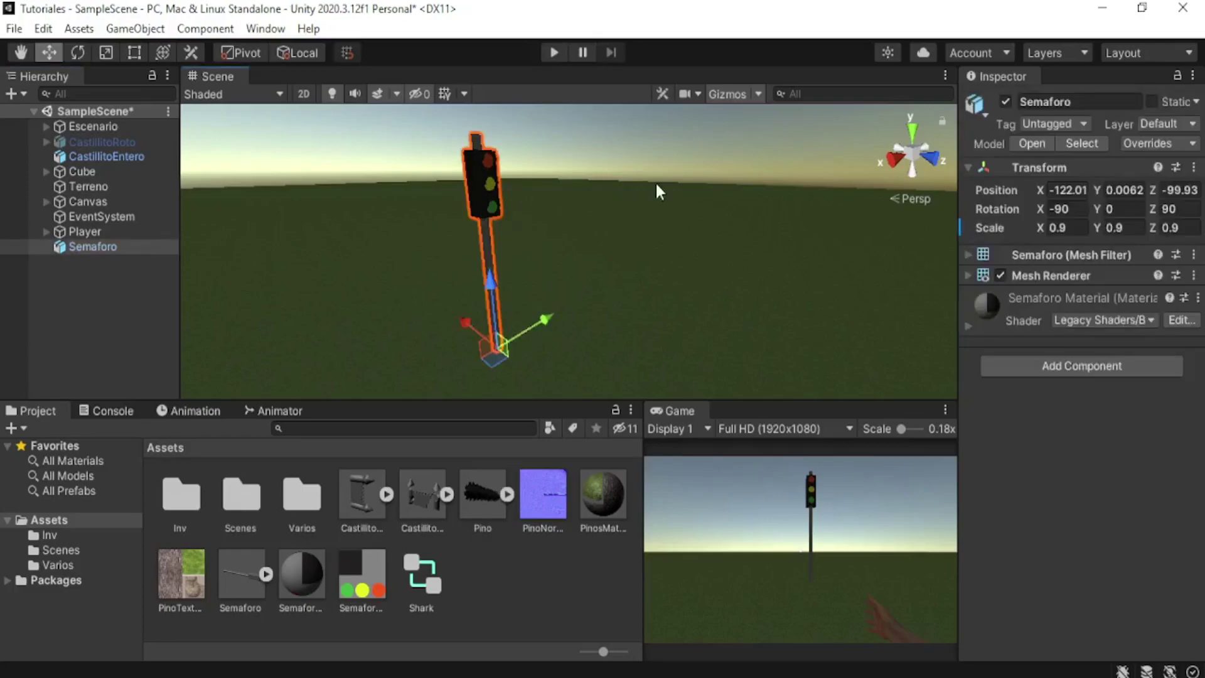
pyautogui.click(103, 293)
pyautogui.click(101, 246)
pyautogui.scroll(4, 489, 198)
pyautogui.moveTo(507, 244)
pyautogui.keyDown('alt'); pyautogui.mouseDown()
pyautogui.moveTo(656, 230)
pyautogui.moveTo(351, 602)
pyautogui.mouseUp(); pyautogui.keyUp('alt')
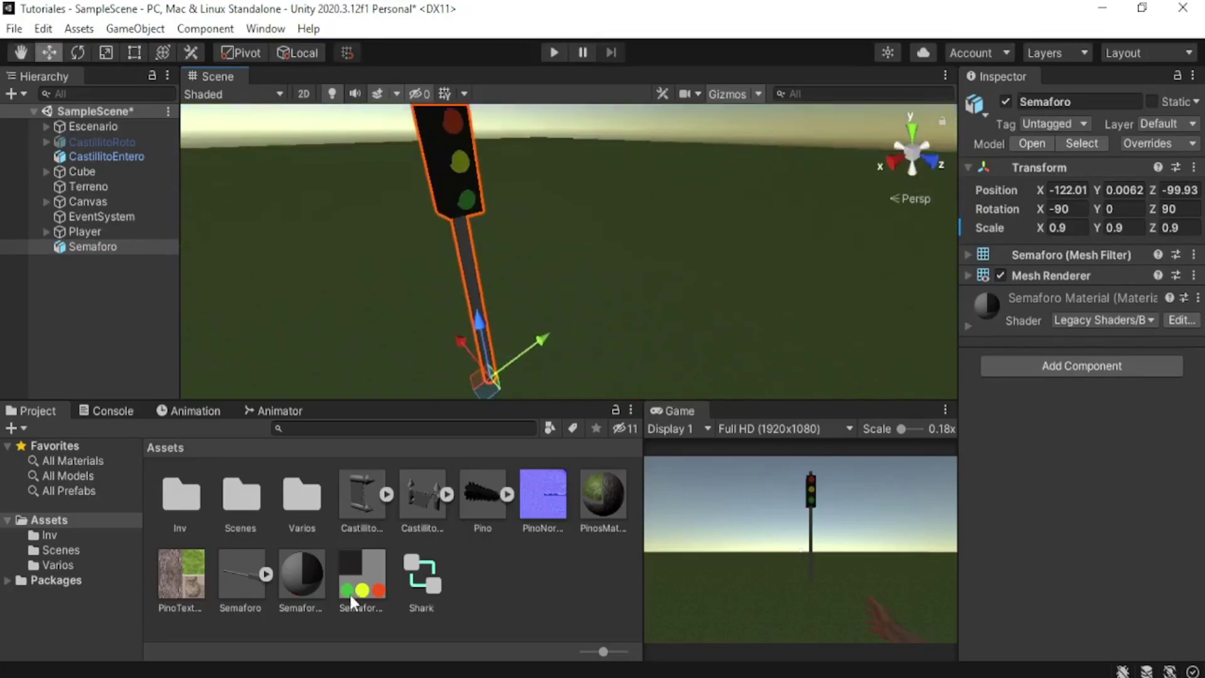
pyautogui.click(351, 602)
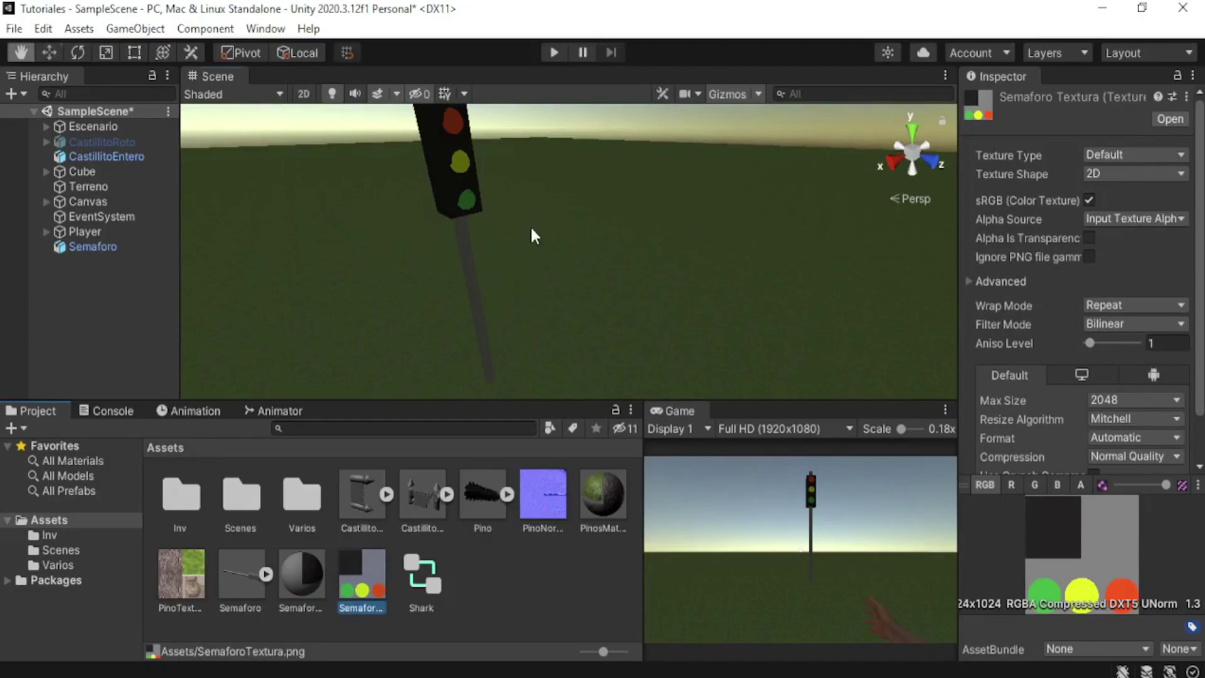
pyautogui.keyDown('alt'); pyautogui.moveTo(529, 227); pyautogui.dragTo(538, 249); pyautogui.keyUp('alt')
pyautogui.click(160, 272)
pyautogui.scroll(-5, 482, 246)
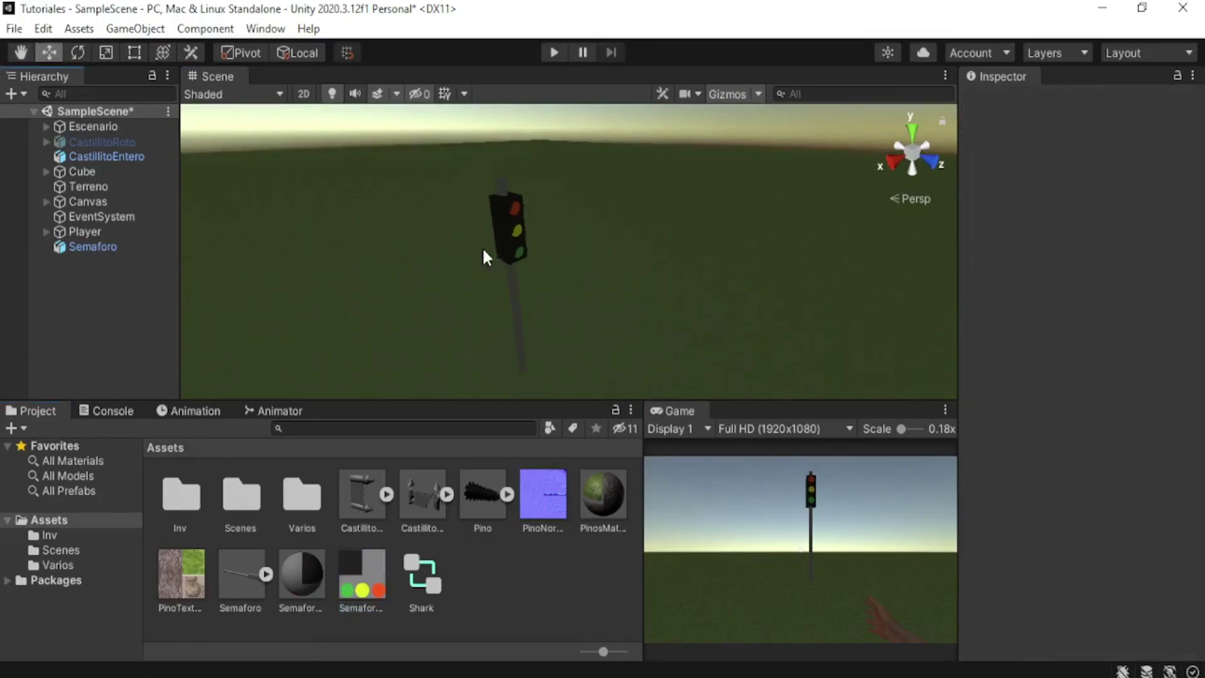
pyautogui.keyDown('alt'); pyautogui.moveTo(557, 295); pyautogui.dragTo(481, 263); pyautogui.keyUp('alt')
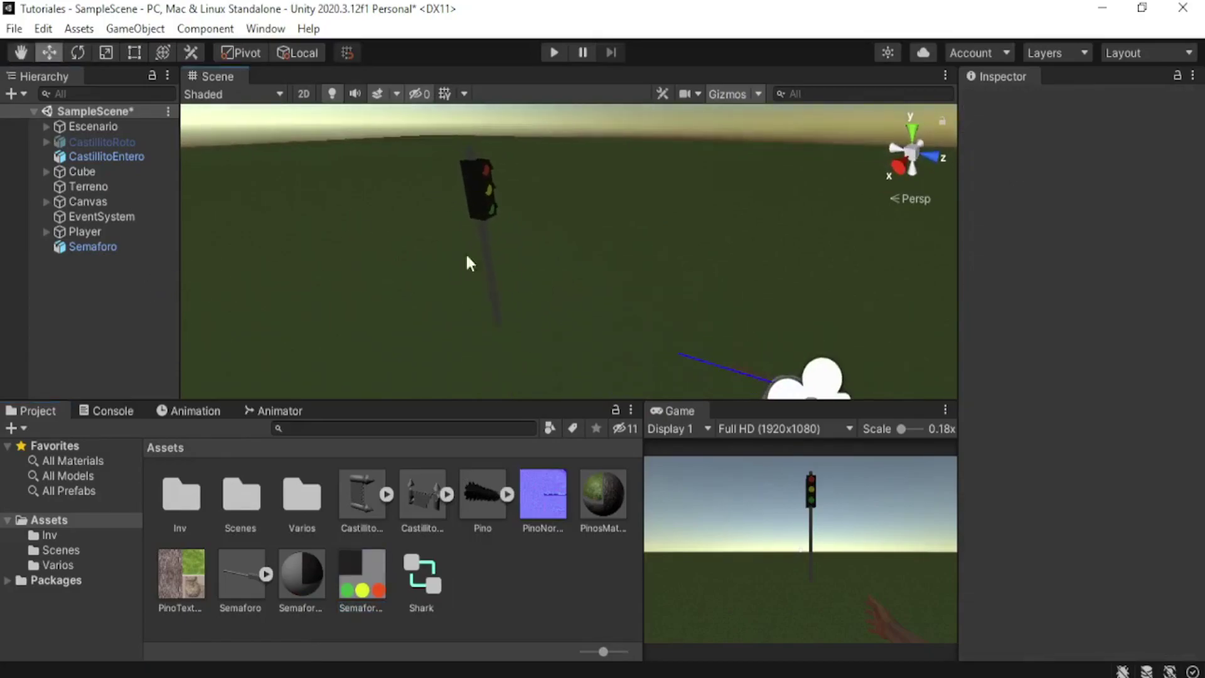
pyautogui.moveTo(520, 281); pyautogui.dragTo(556, 277, button='middle')
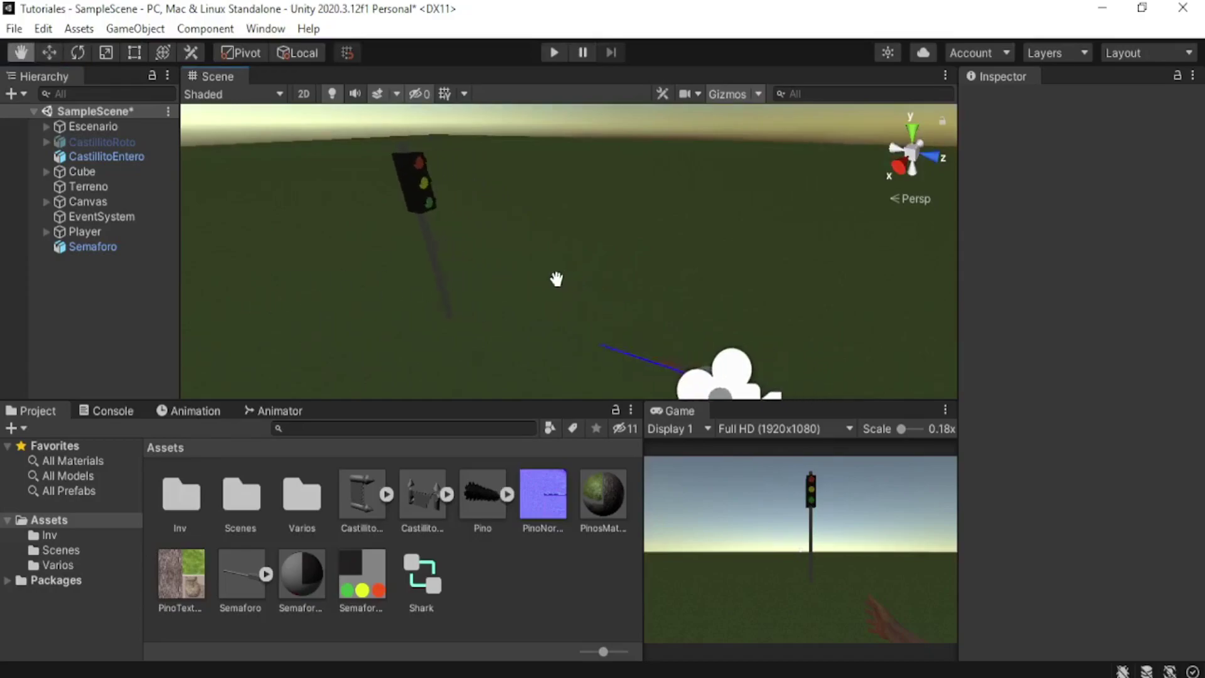
# Create a Point Light and move it toward the traffic light pole.
pyautogui.rightClick(84, 274)
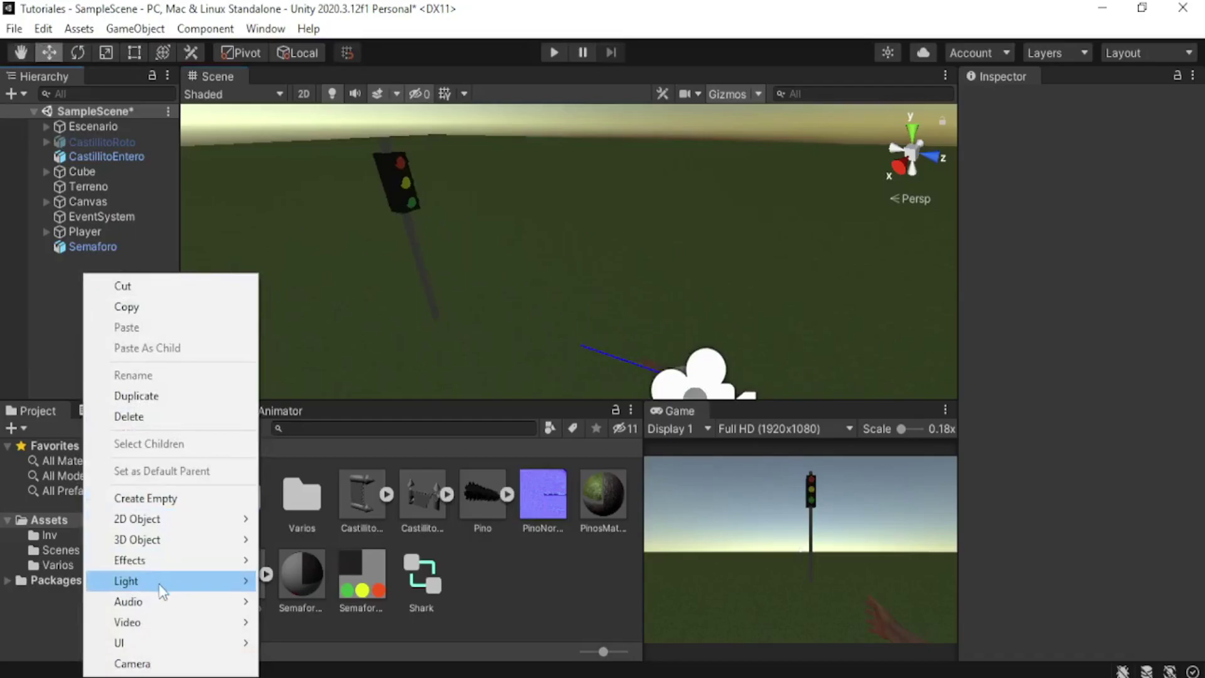
pyautogui.moveTo(160, 583)
pyautogui.click(331, 607)
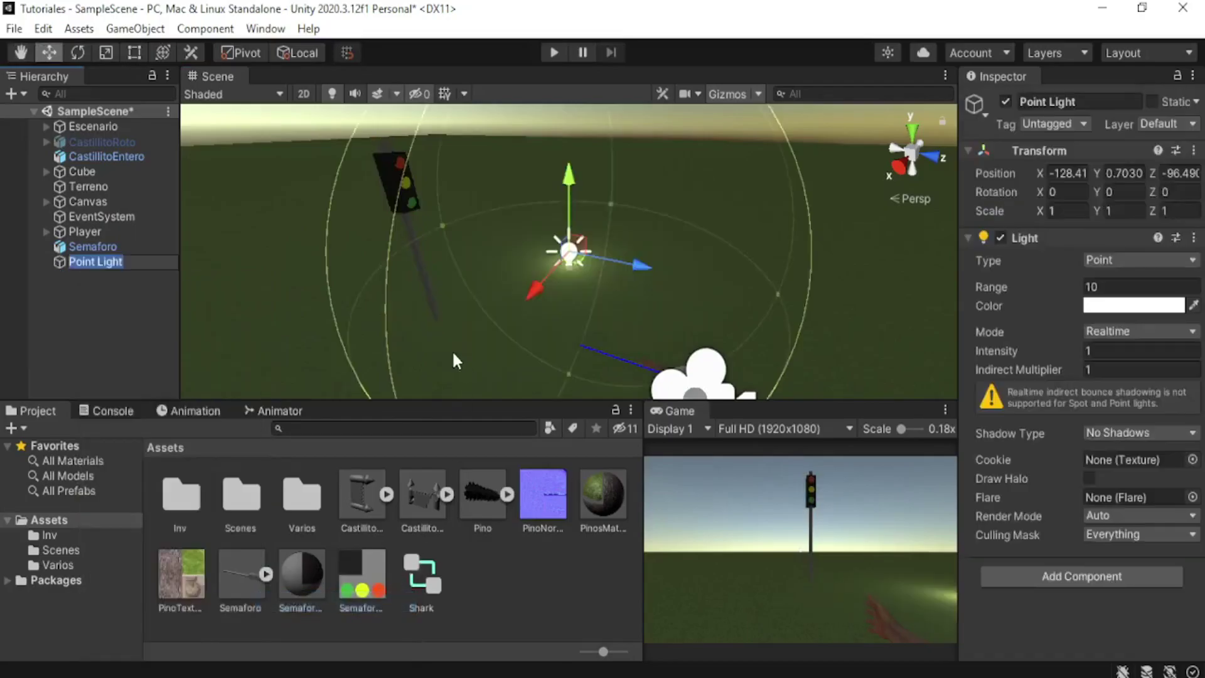
pyautogui.moveTo(580, 266); pyautogui.dragTo(432, 311)
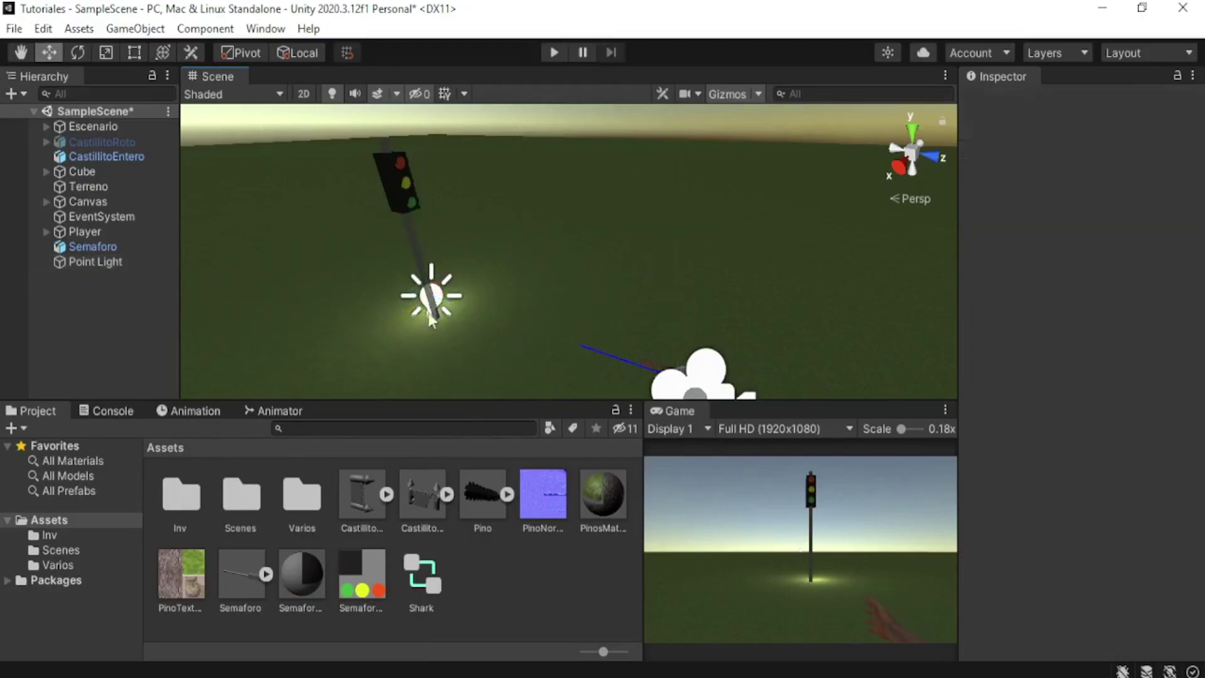
pyautogui.moveTo(440, 301)
pyautogui.keyDown('alt'); pyautogui.mouseDown()
pyautogui.moveTo(400, 213)
pyautogui.moveTo(389, 251)
pyautogui.moveTo(403, 269)
pyautogui.mouseUp(); pyautogui.keyUp('alt')
pyautogui.scroll(2, 527, 235)
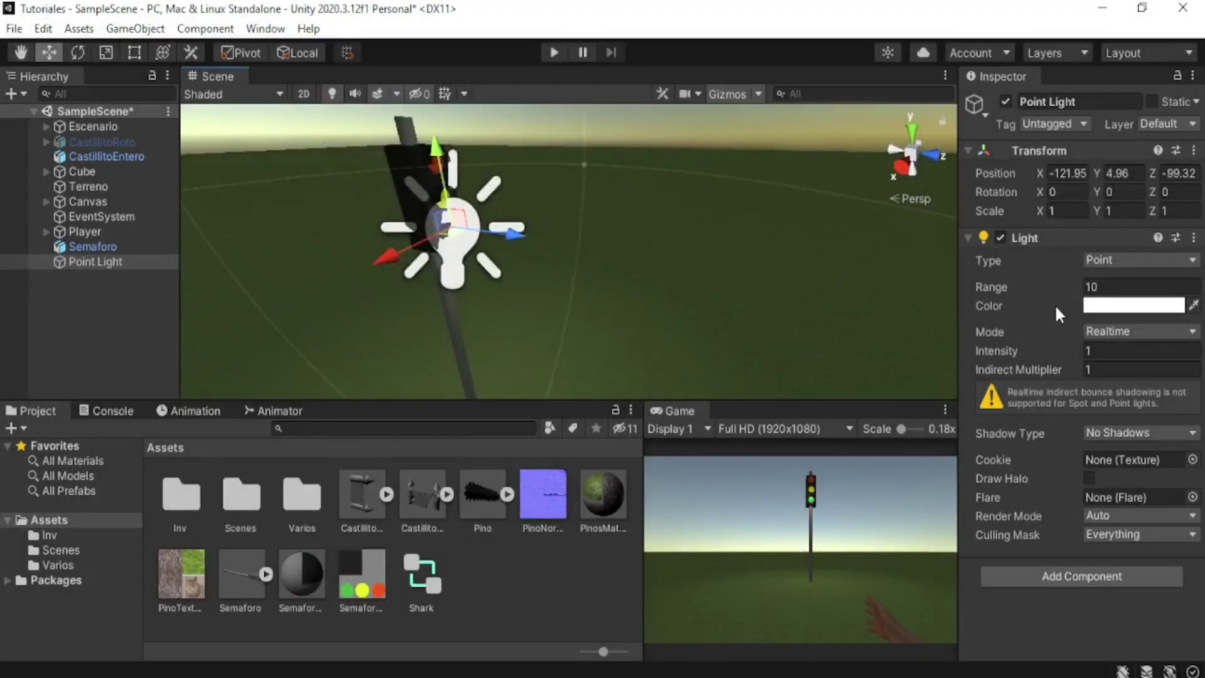
# Set the light's Range to 8, Intensity to 2 and Indirect Multiplier to 0.
pyautogui.click(1095, 286)
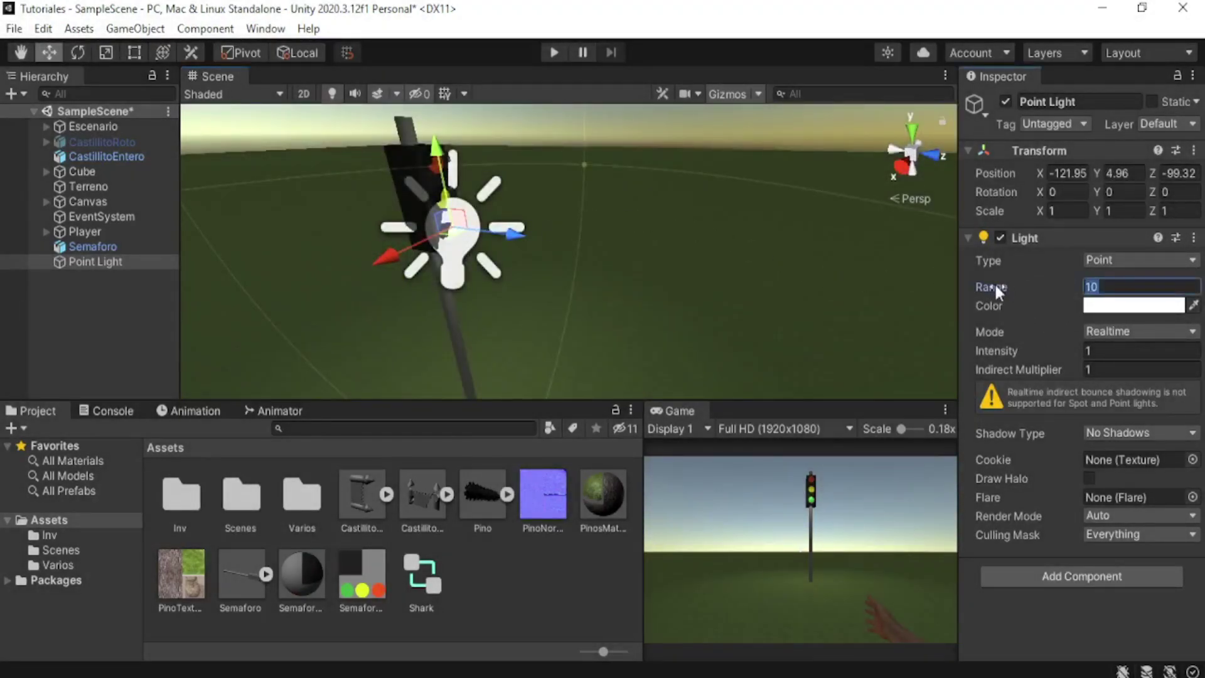
pyautogui.write('8')
pyautogui.click(1012, 348)
pyautogui.write('2')
pyautogui.press('Tab')
pyautogui.write('0')
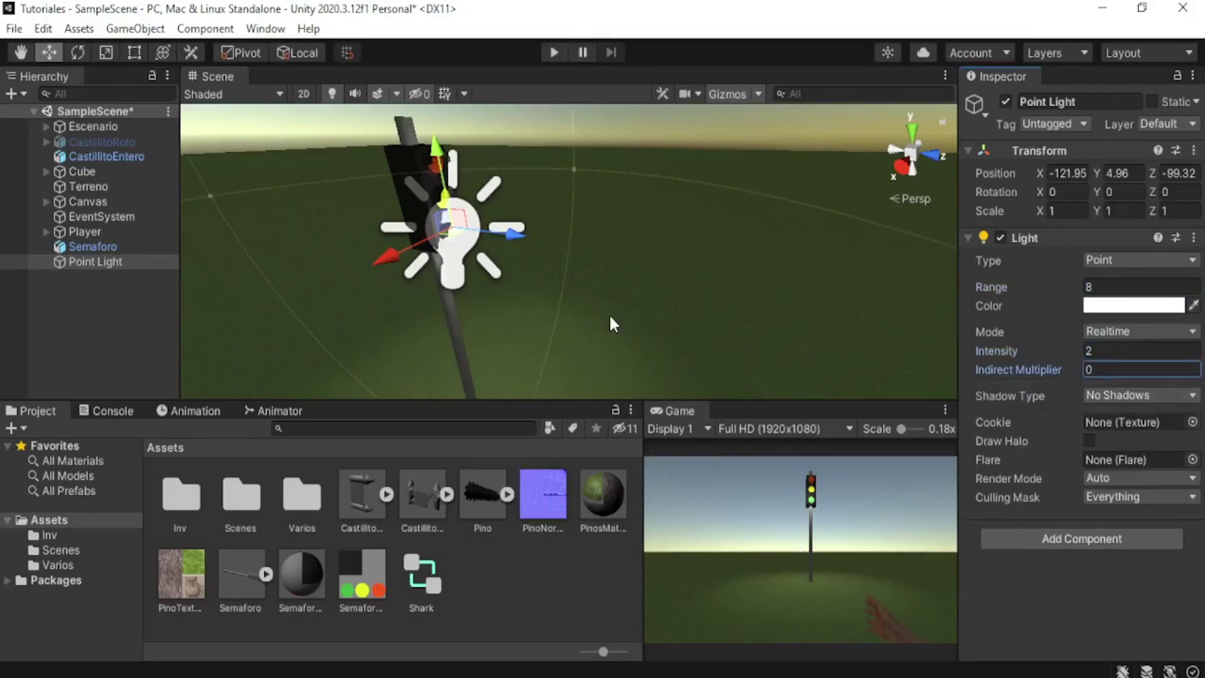
# Move the light forward in front of the lamps and drag it onto Semaforo.
pyautogui.scroll(-2, 740, 276)
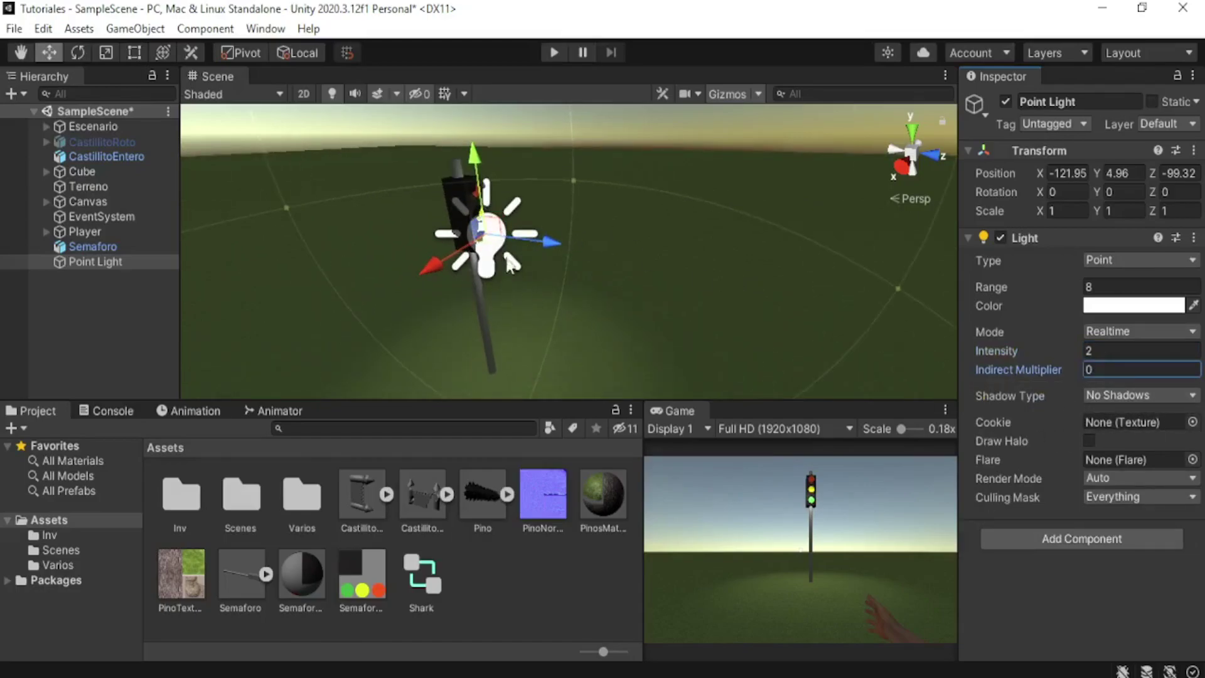
pyautogui.scroll(2, 517, 276)
pyautogui.moveTo(461, 231)
pyautogui.mouseDown()
pyautogui.moveTo(528, 232)
pyautogui.moveTo(488, 239)
pyautogui.moveTo(571, 260)
pyautogui.mouseUp()
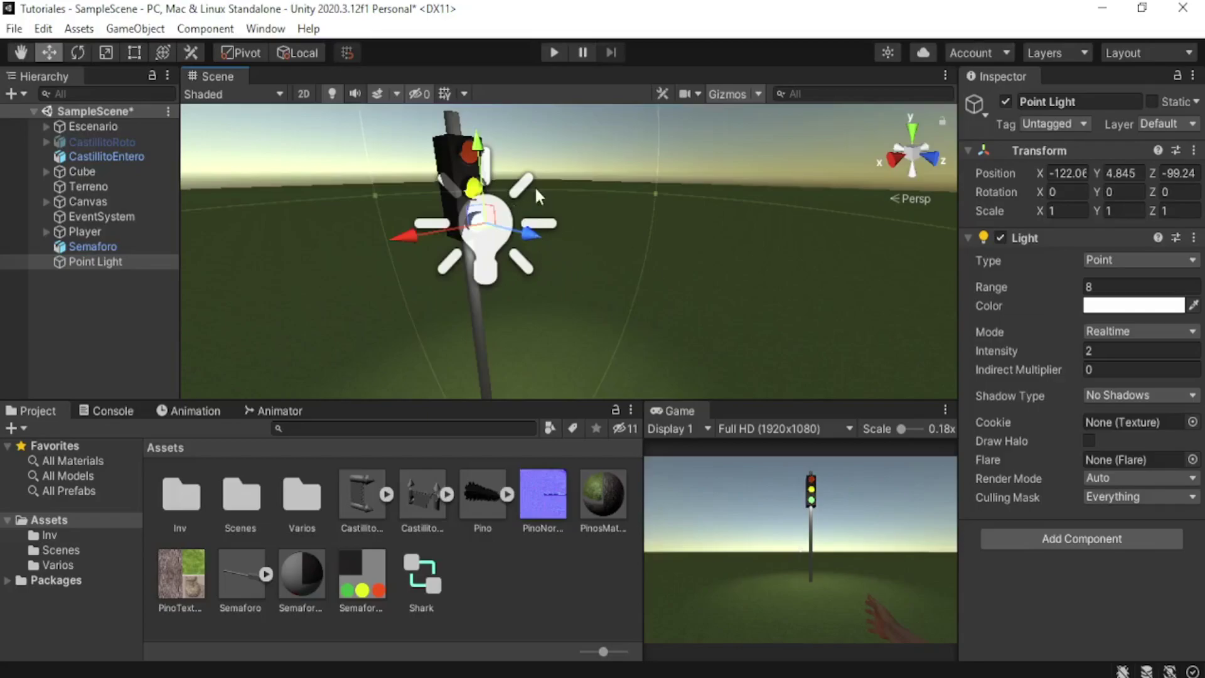
pyautogui.moveTo(97, 260); pyautogui.dragTo(95, 244)
# Finish parenting the point light under Semaforo and rename it Luz.
pyautogui.click(136, 292)
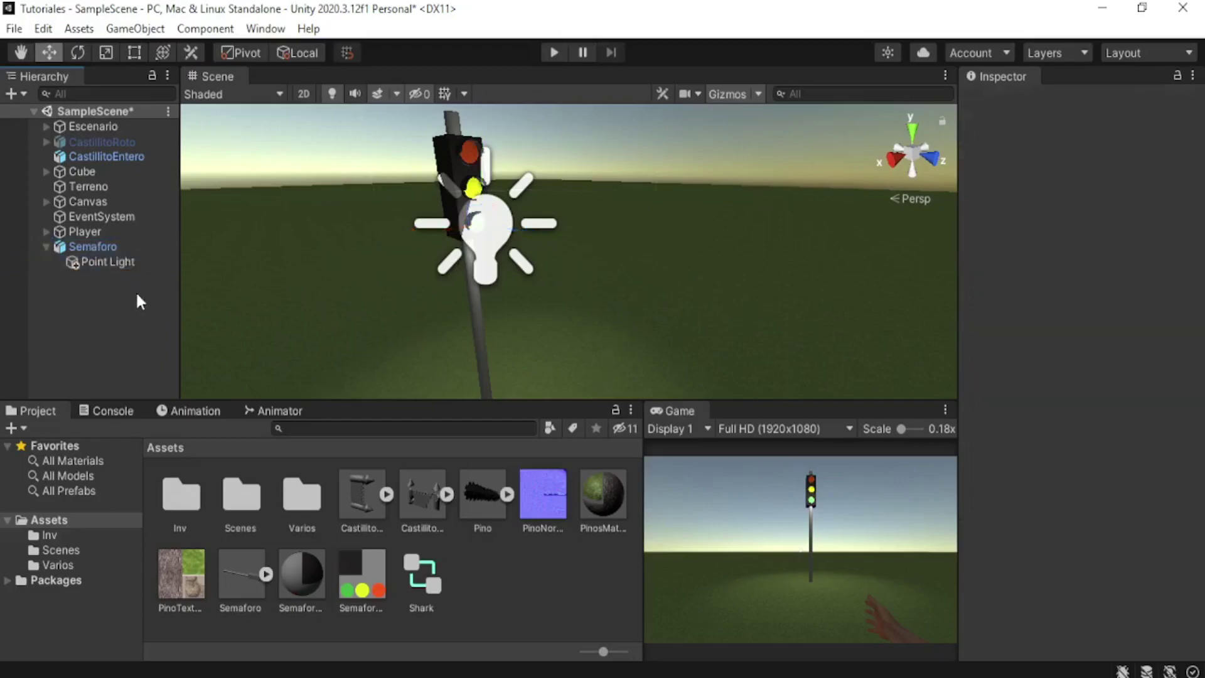
pyautogui.click(92, 257)
pyautogui.click(1055, 101)
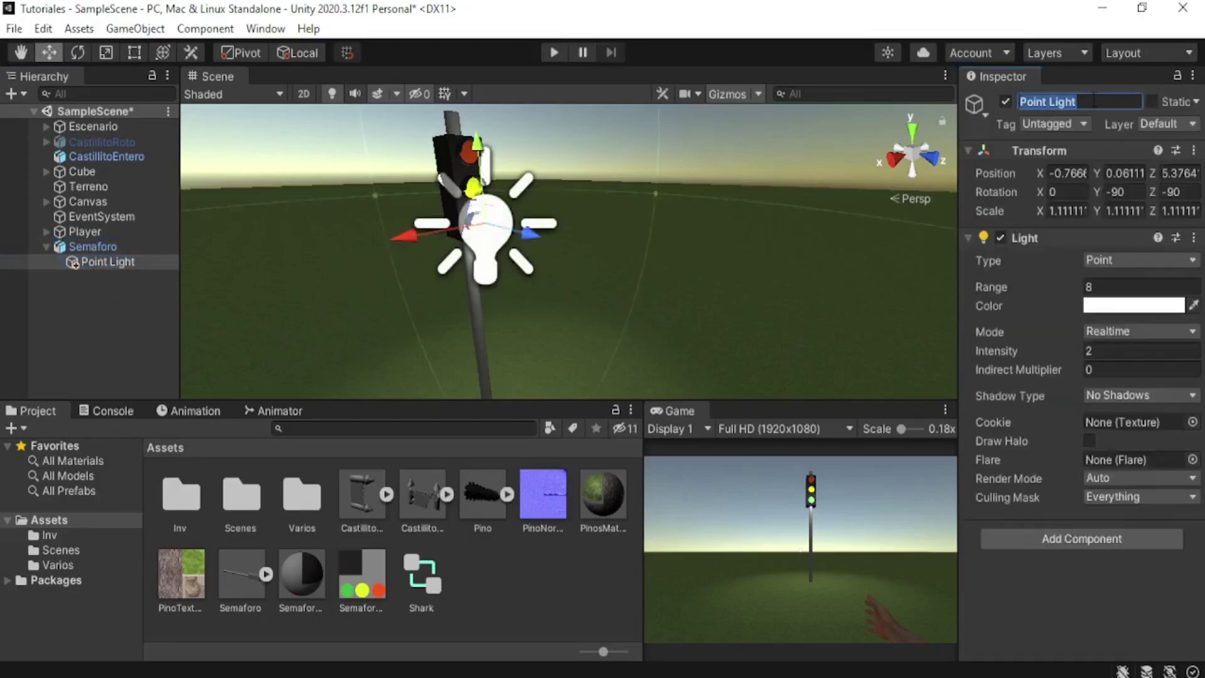
pyautogui.write('Lu')
pyautogui.press('Return')
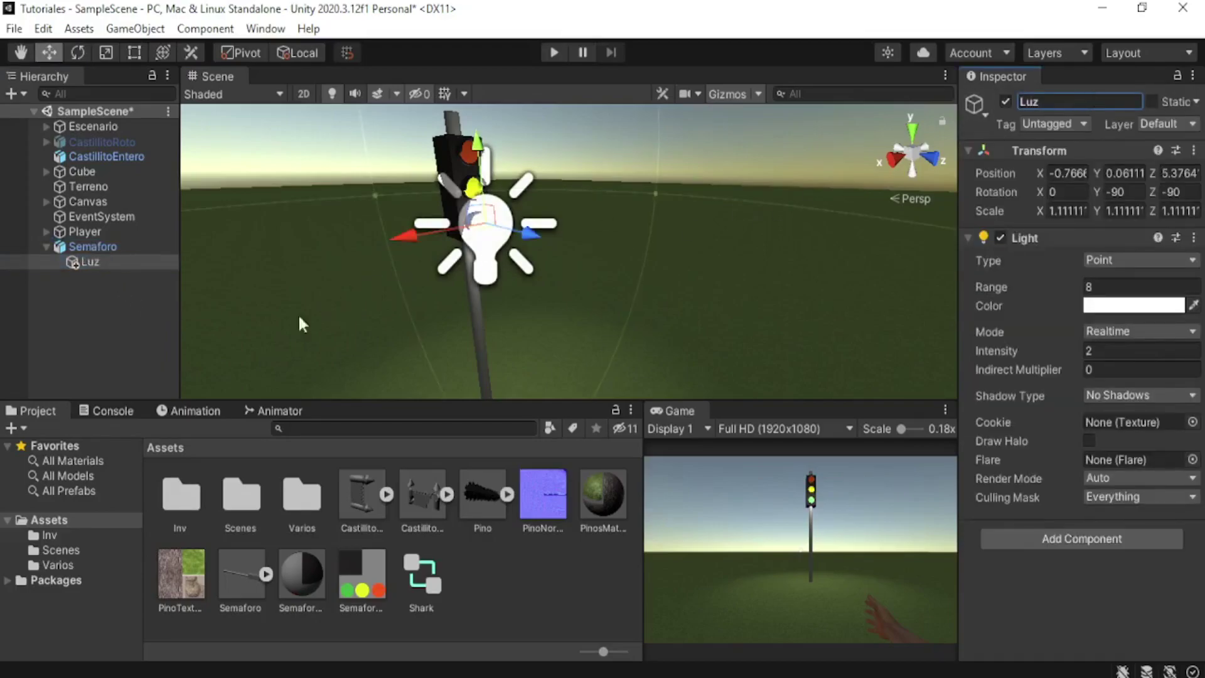
pyautogui.click(105, 298)
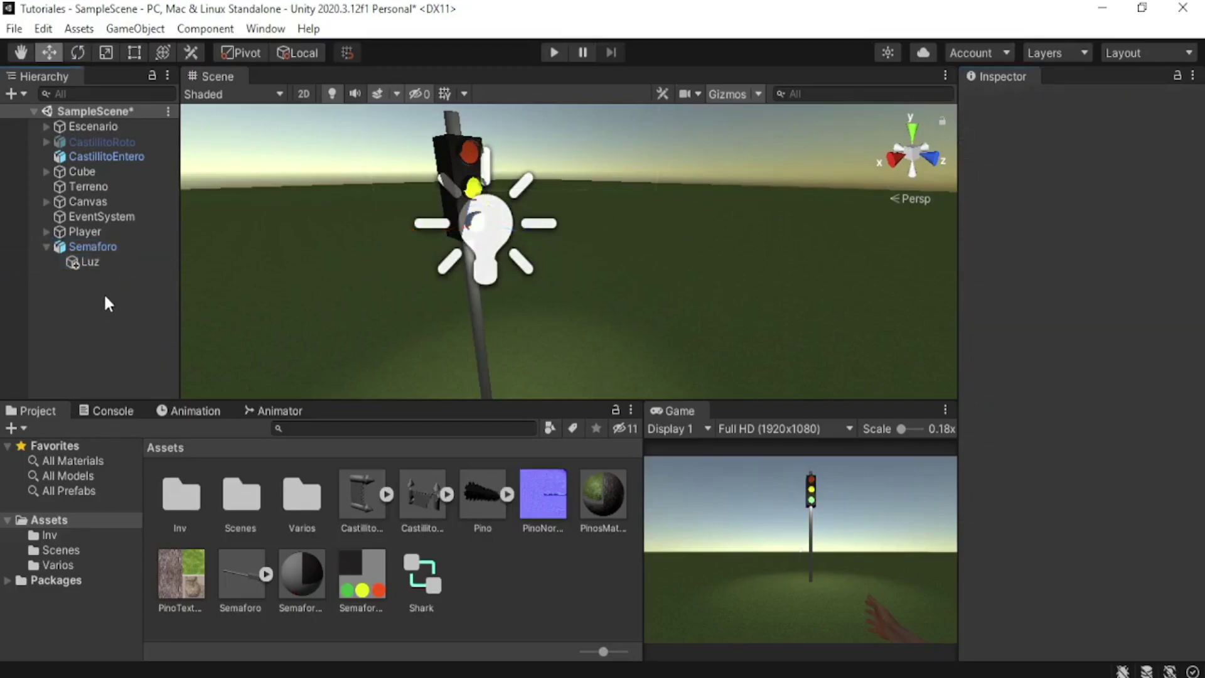
# Create an empty child object under Luz named Verde.
pyautogui.click(87, 261)
pyautogui.rightClick(82, 264)
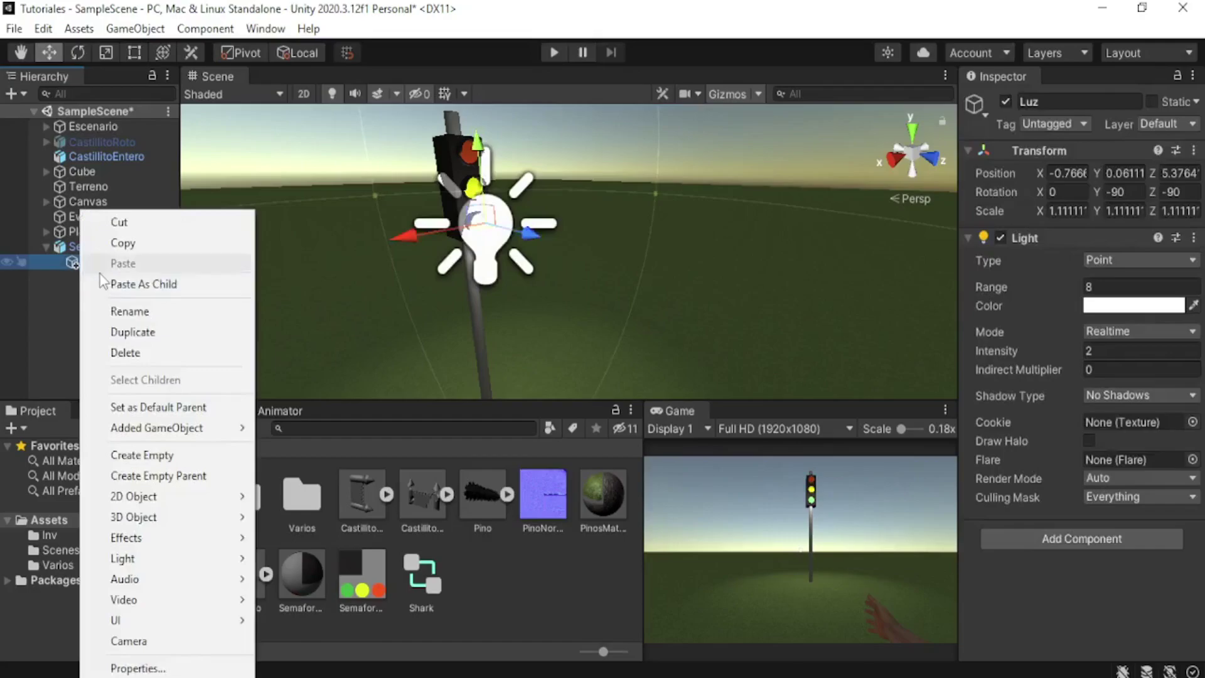
pyautogui.click(157, 455)
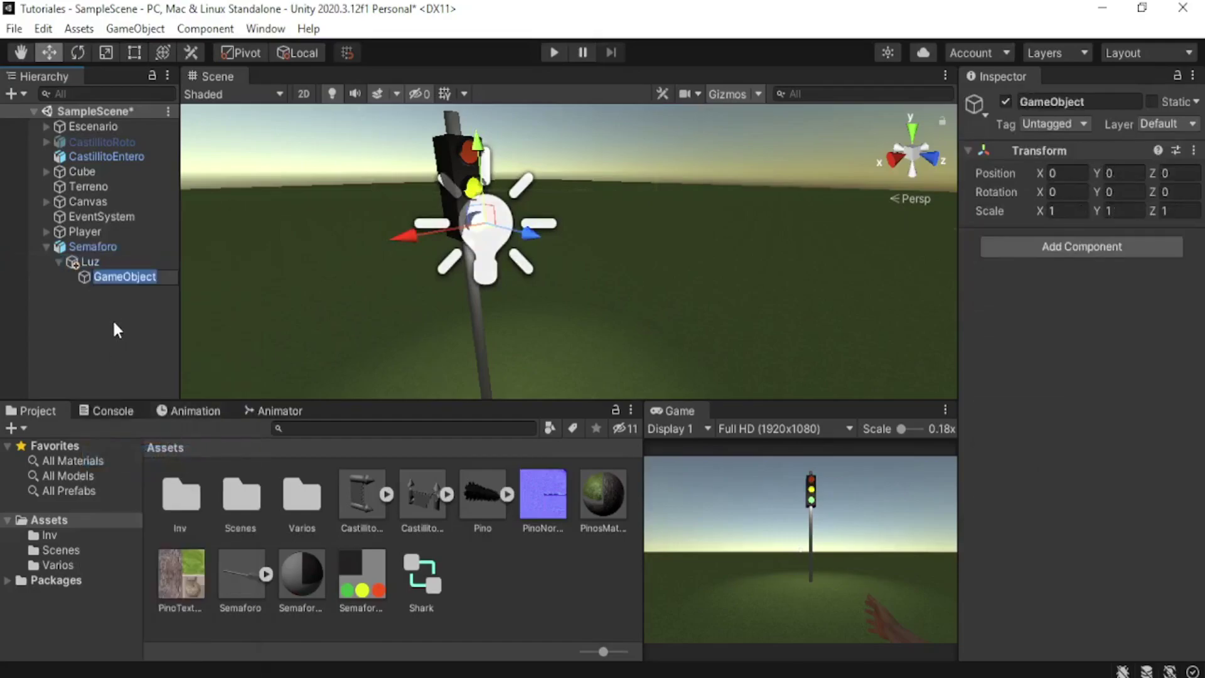
pyautogui.write('Verde')
pyautogui.press('Return')
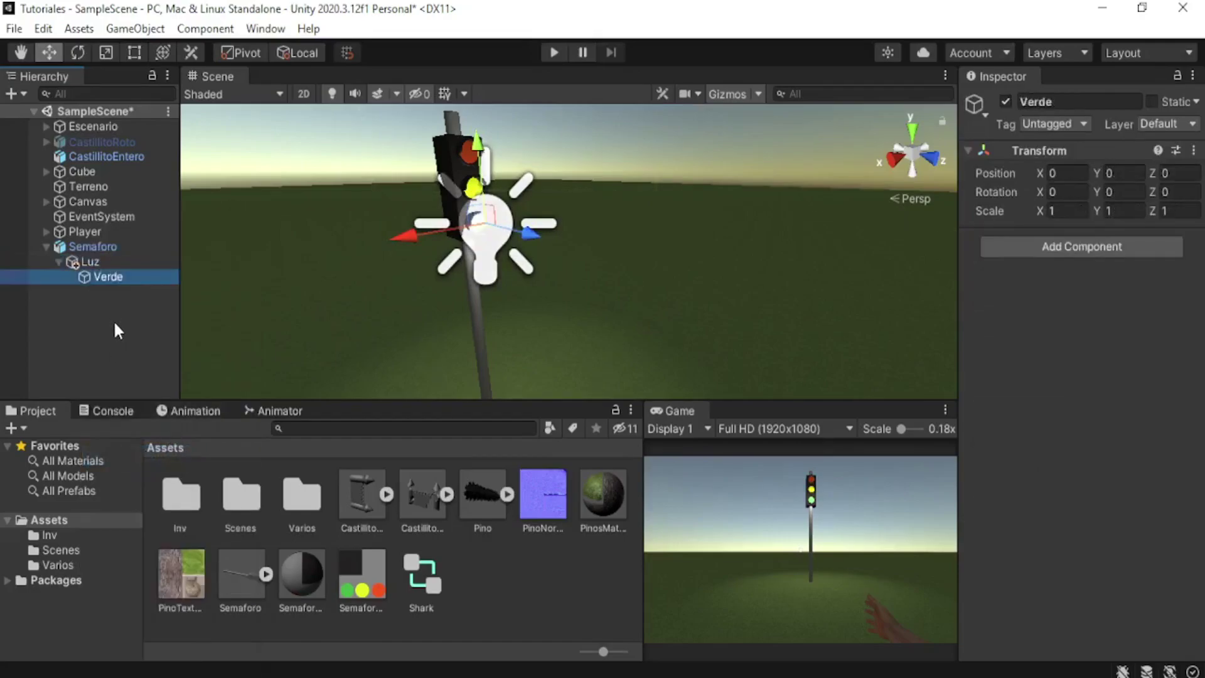
# Move Verde directly under Semaforo and rename it PosVerde.
pyautogui.moveTo(108, 276); pyautogui.dragTo(91, 250)
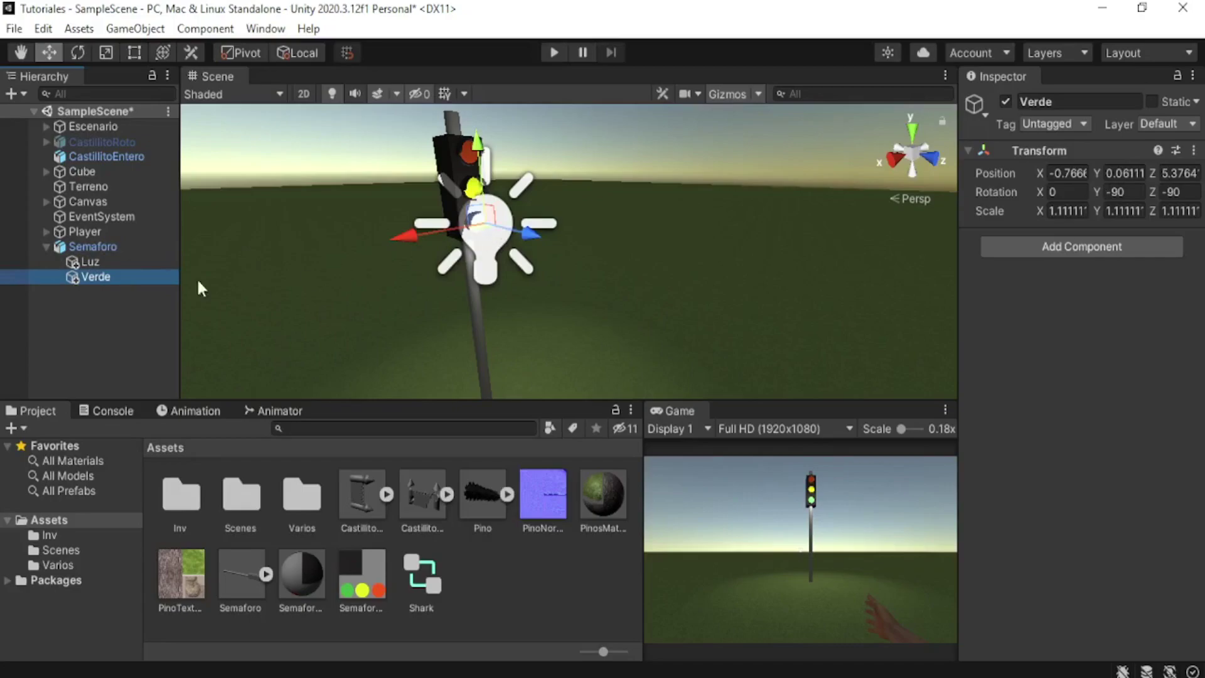
pyautogui.click(1067, 101)
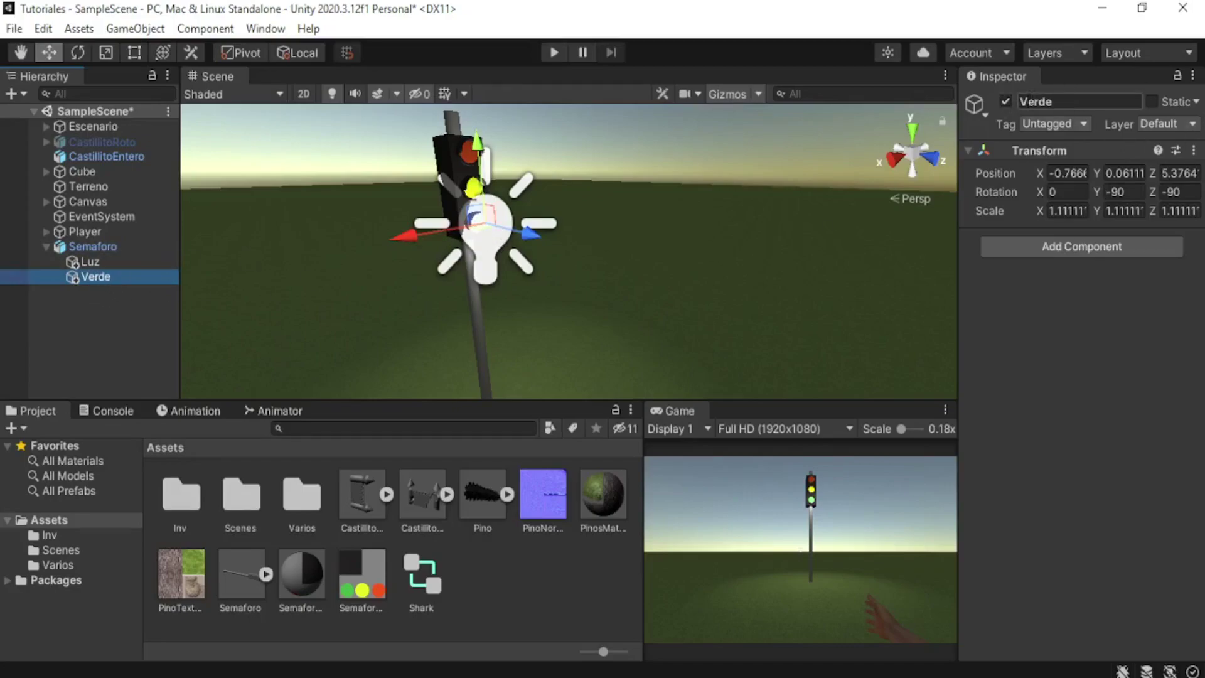
pyautogui.write('Pos')
pyautogui.press('Return')
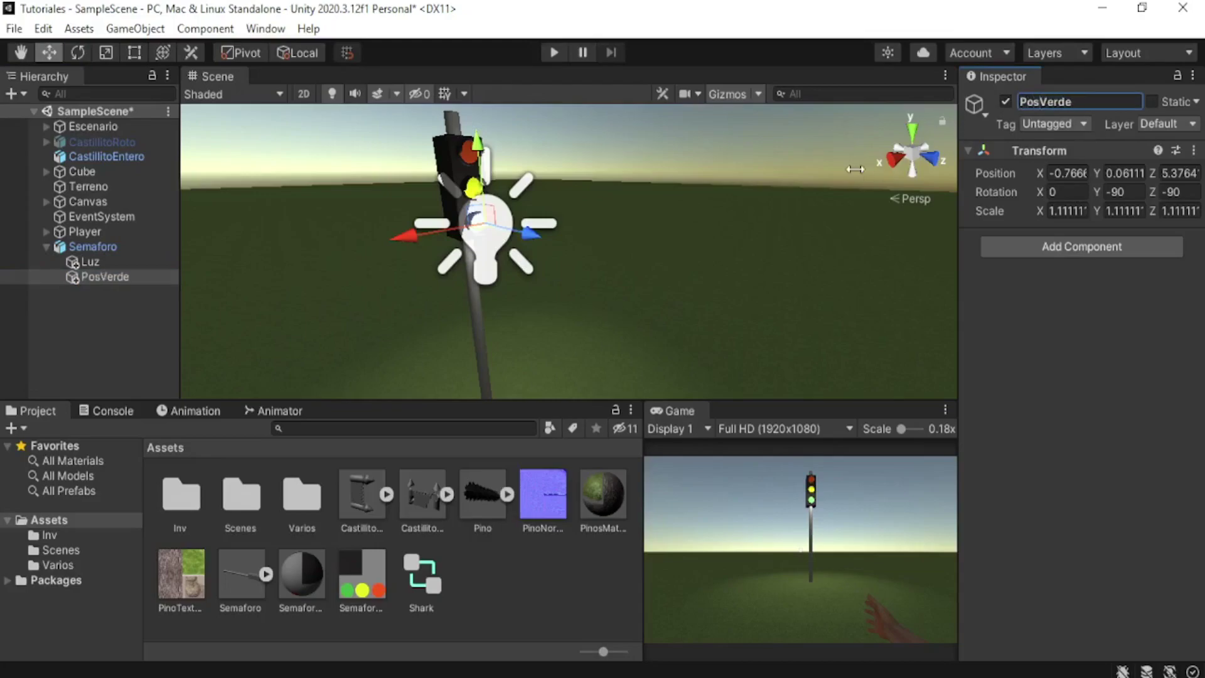
pyautogui.click(126, 289)
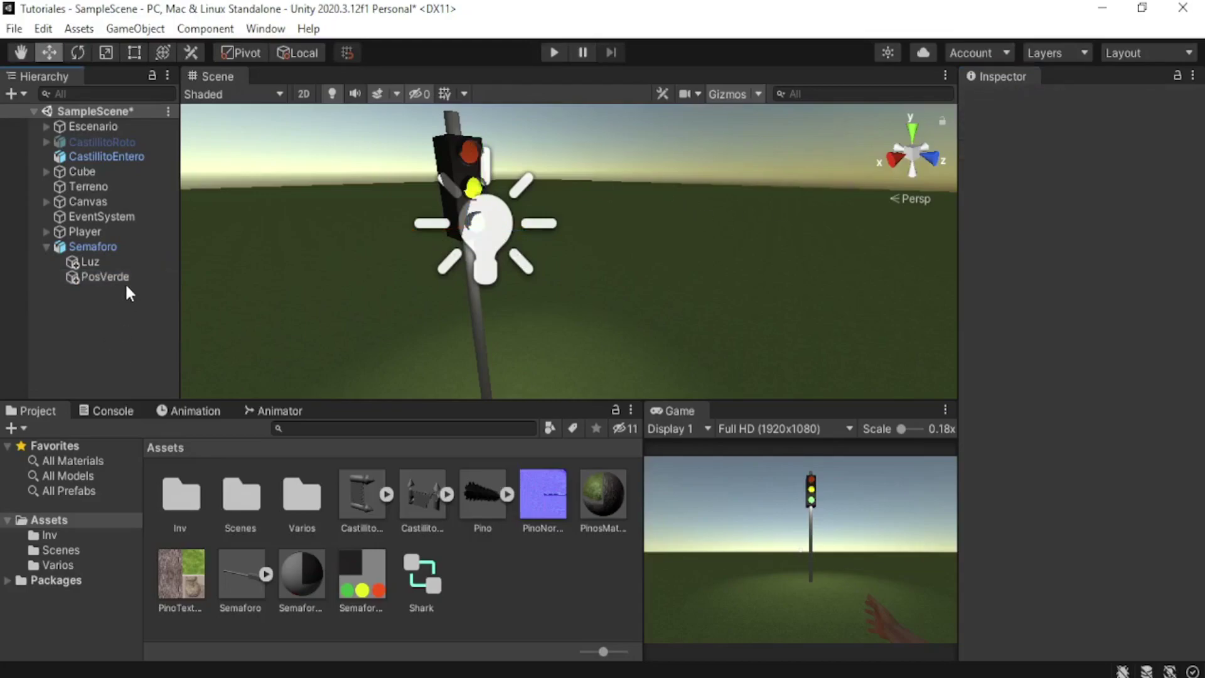
# Duplicate PosVerde twice and move the copies up to the middle and top lamps.
pyautogui.click(125, 278)
pyautogui.hotkey('ctrl', 'd')
pyautogui.hotkey('ctrl', 'd')
pyautogui.click(113, 291)
pyautogui.moveTo(482, 173)
pyautogui.mouseDown()
pyautogui.moveTo(490, 151)
pyautogui.moveTo(522, 244)
pyautogui.moveTo(483, 201)
pyautogui.mouseUp()
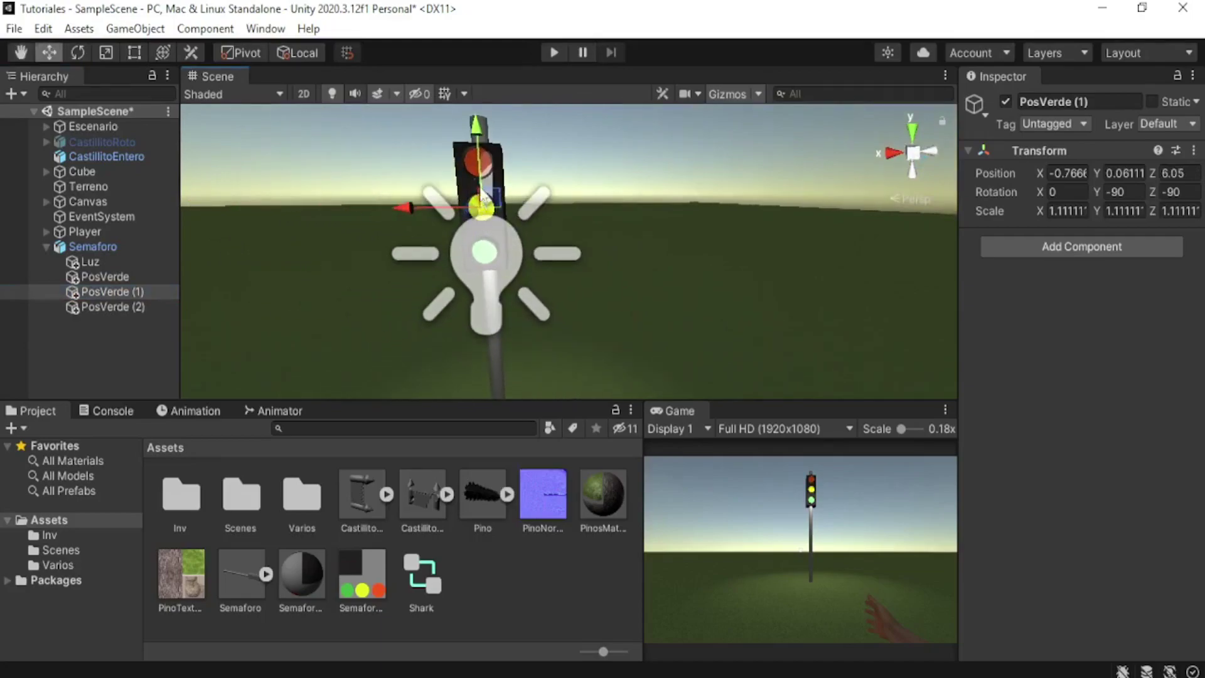
pyautogui.moveTo(480, 173); pyautogui.dragTo(480, 168)
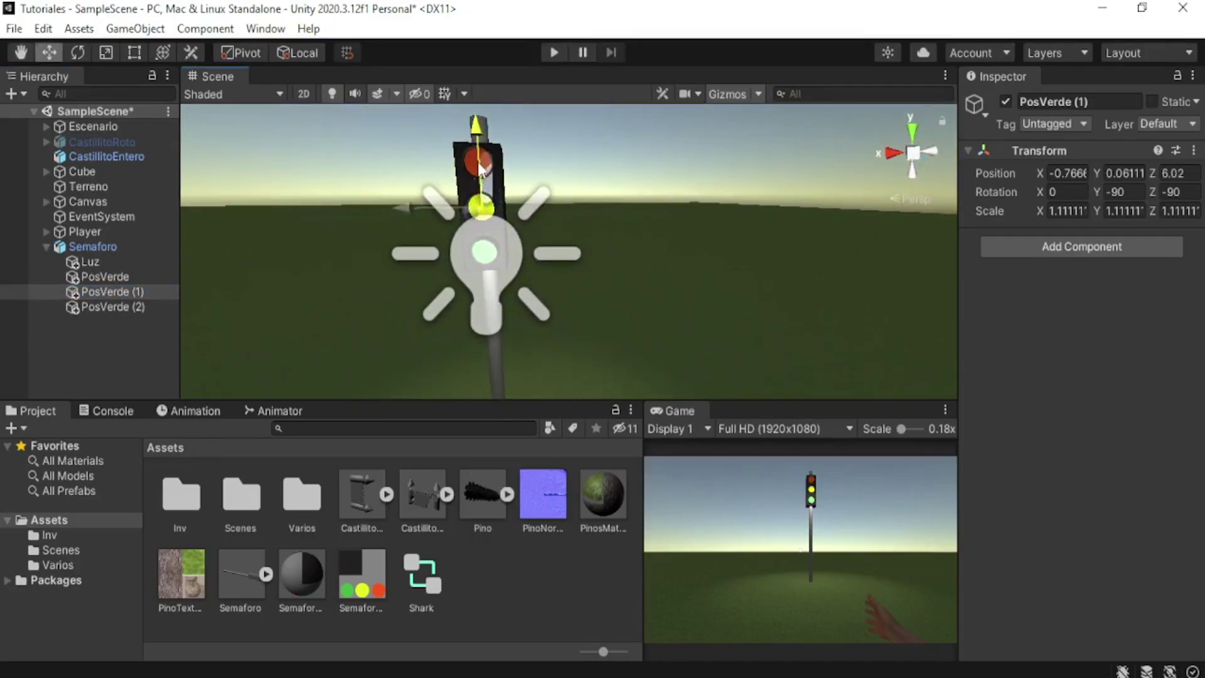
pyautogui.click(126, 306)
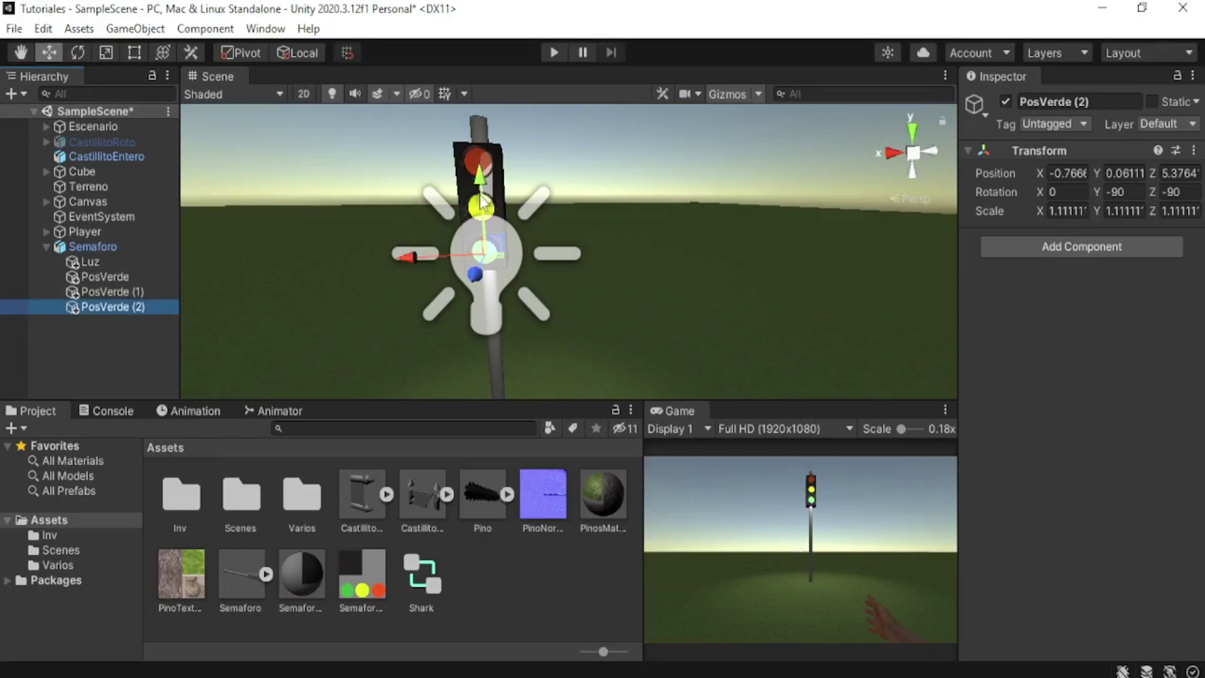
pyautogui.moveTo(482, 135); pyautogui.dragTo(480, 100)
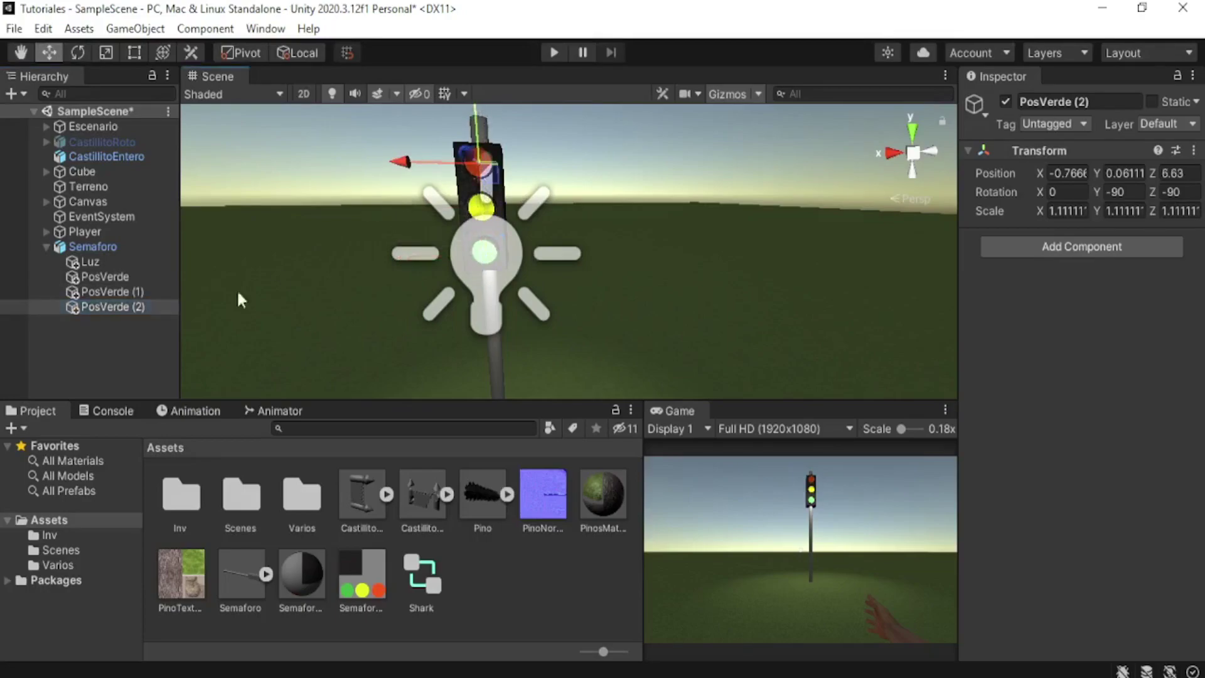
# Rename PosVerde (1) to PosAmarilla and PosVerde (2) to PosRoja.
pyautogui.click(125, 292)
pyautogui.moveTo(1040, 102); pyautogui.dragTo(1104, 104)
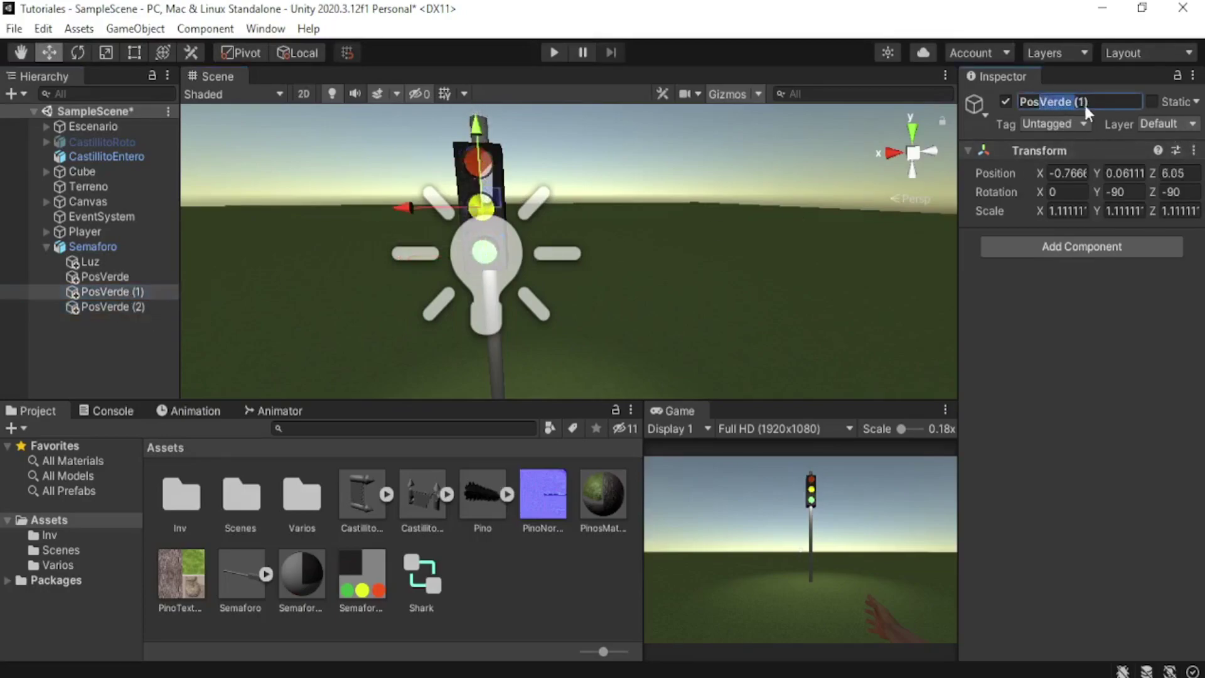
pyautogui.write('A')
pyautogui.write('la')
pyautogui.press('Return')
pyautogui.click(139, 309)
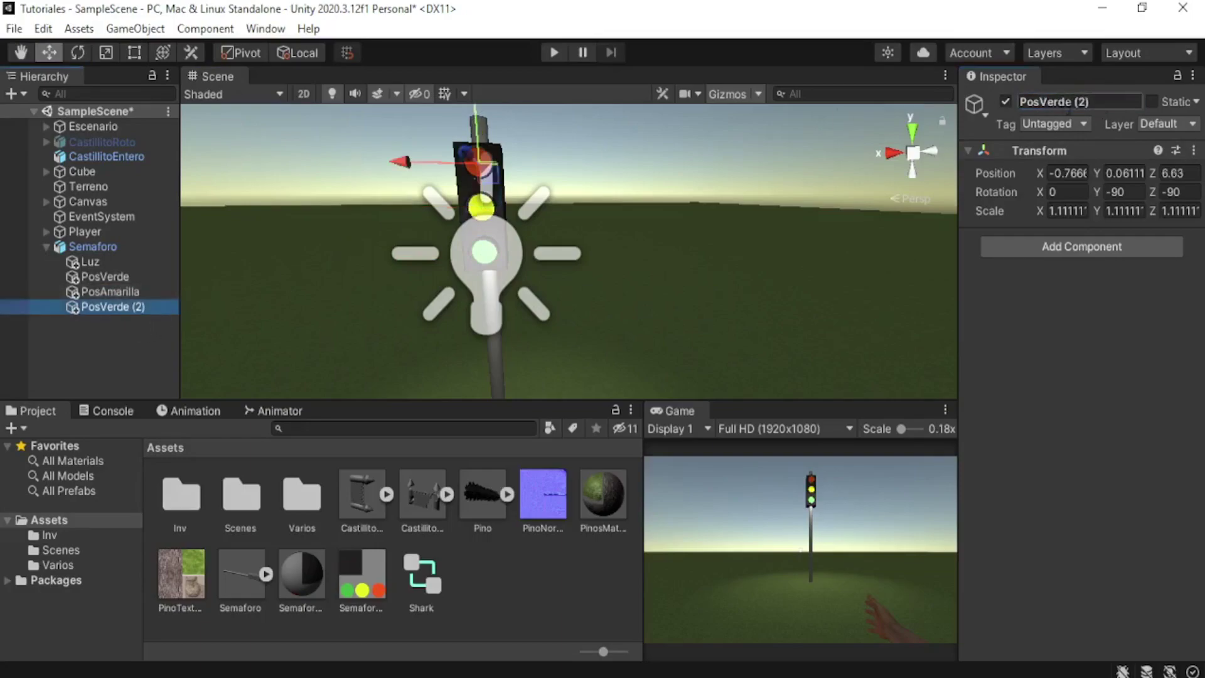
pyautogui.moveTo(1040, 102); pyautogui.dragTo(1139, 107)
pyautogui.write('R')
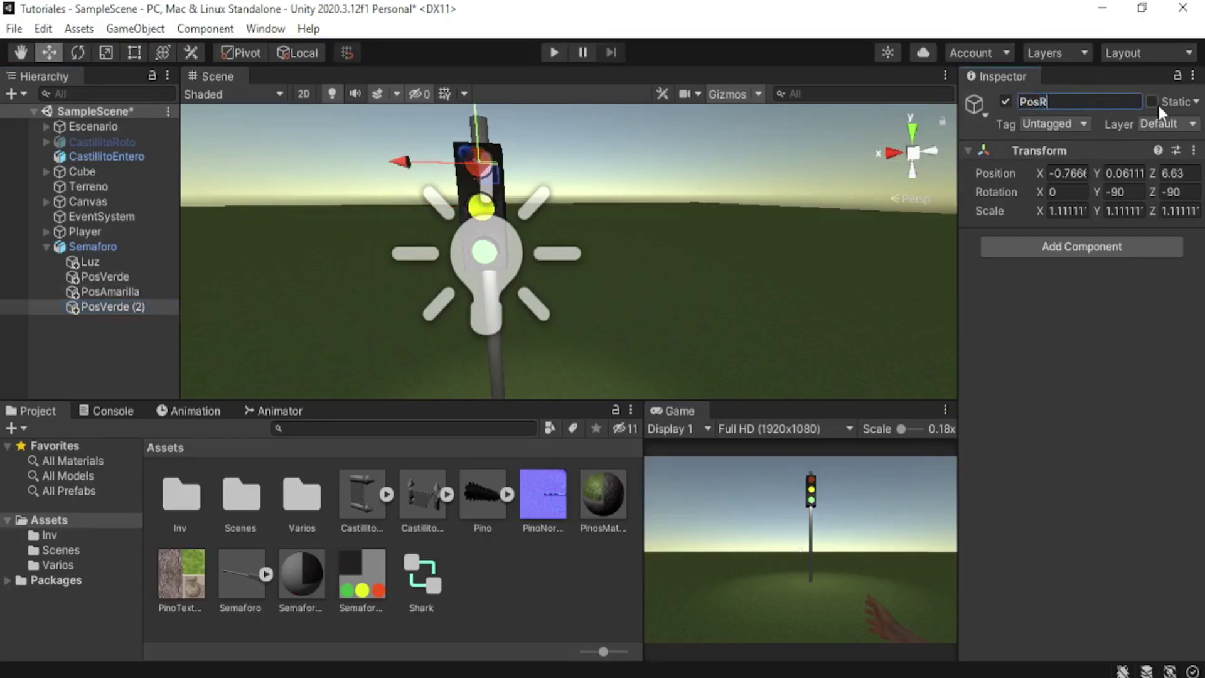
pyautogui.write('oja')
pyautogui.press('Return')
# Check the positions of Luz, PosVerde, PosAmarilla and PosRoja on the traffic light.
pyautogui.keyDown('alt'); pyautogui.moveTo(690, 270); pyautogui.dragTo(301, 291); pyautogui.keyUp('alt')
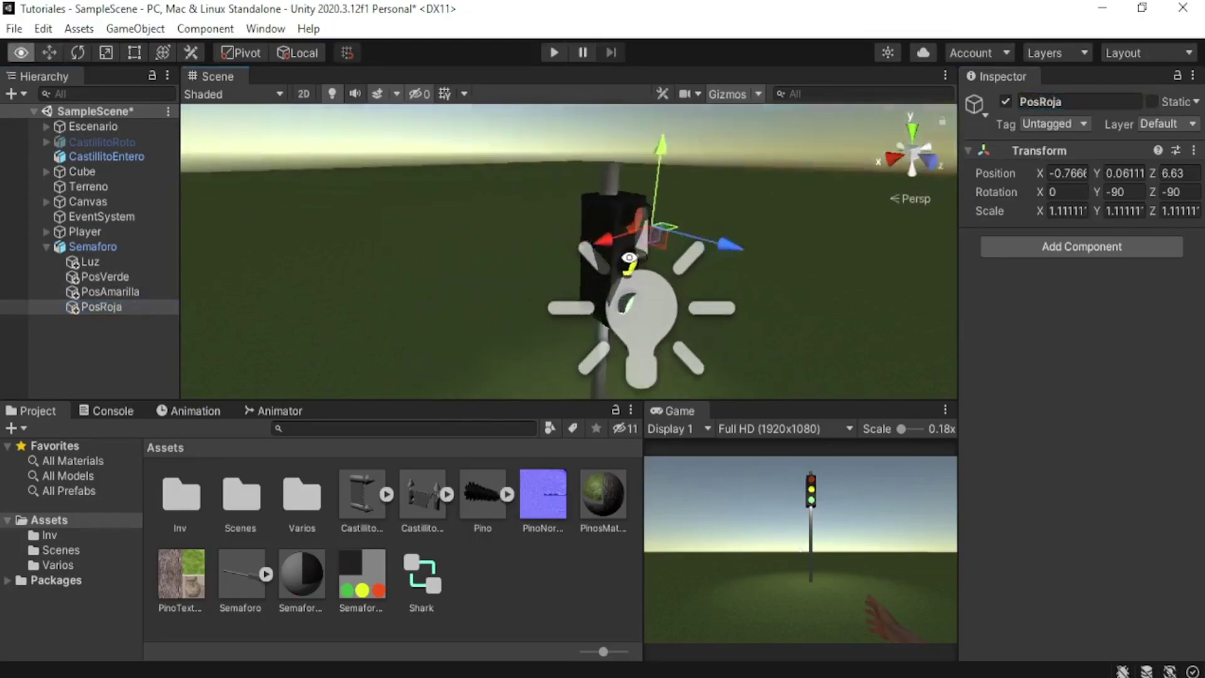
pyautogui.click(95, 261)
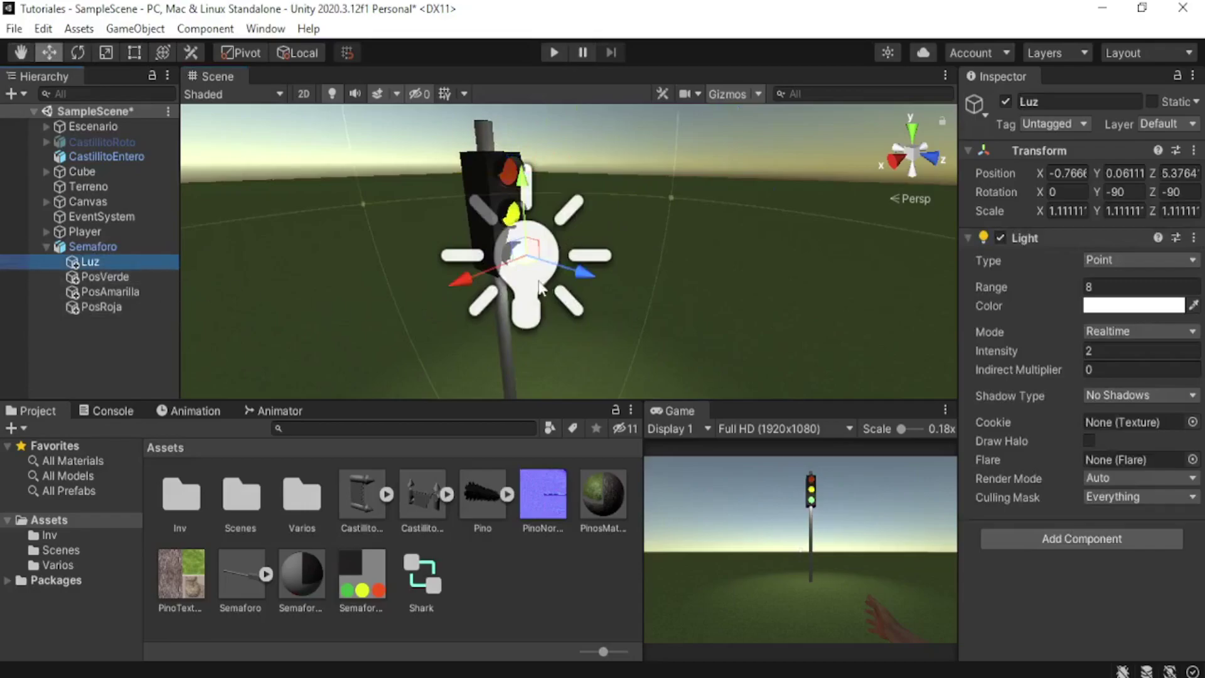
pyautogui.click(129, 280)
pyautogui.click(137, 291)
pyautogui.click(131, 306)
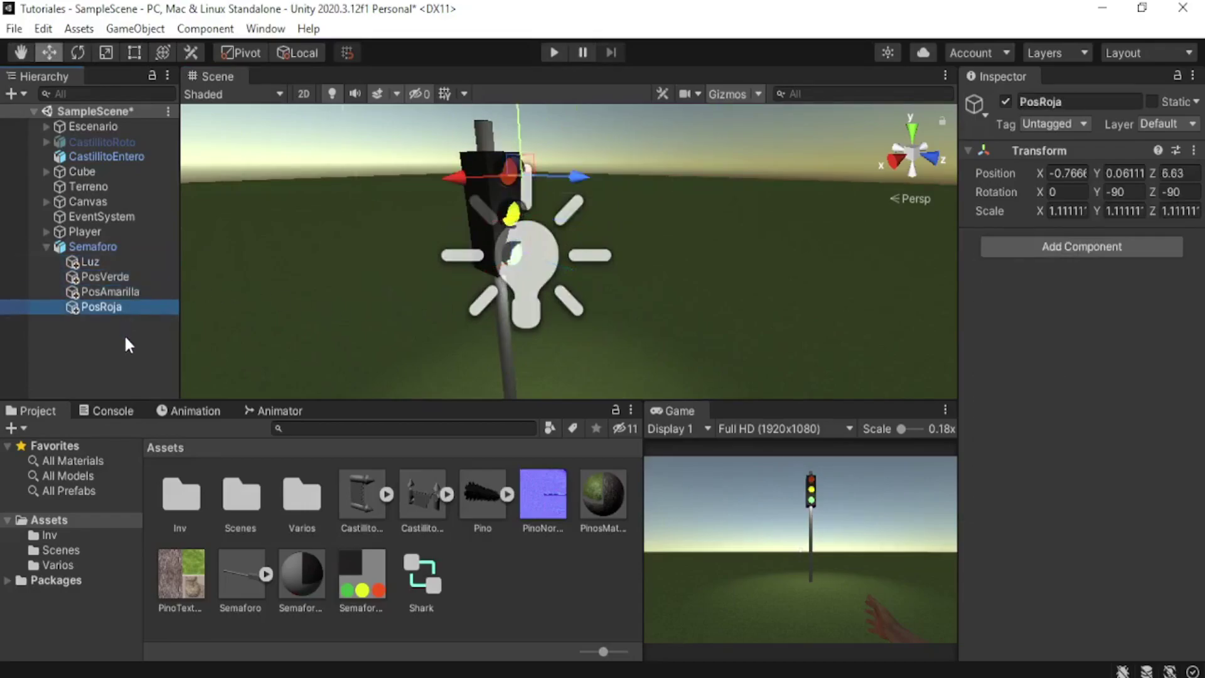
pyautogui.click(123, 334)
# Move the Semaforo traffic light to a new spot on the ground.
pyautogui.scroll(-2, 476, 223)
pyautogui.scroll(-2, 552, 198)
pyautogui.click(81, 246)
pyautogui.moveTo(537, 375)
pyautogui.mouseDown()
pyautogui.moveTo(533, 284)
pyautogui.moveTo(512, 363)
pyautogui.mouseUp()
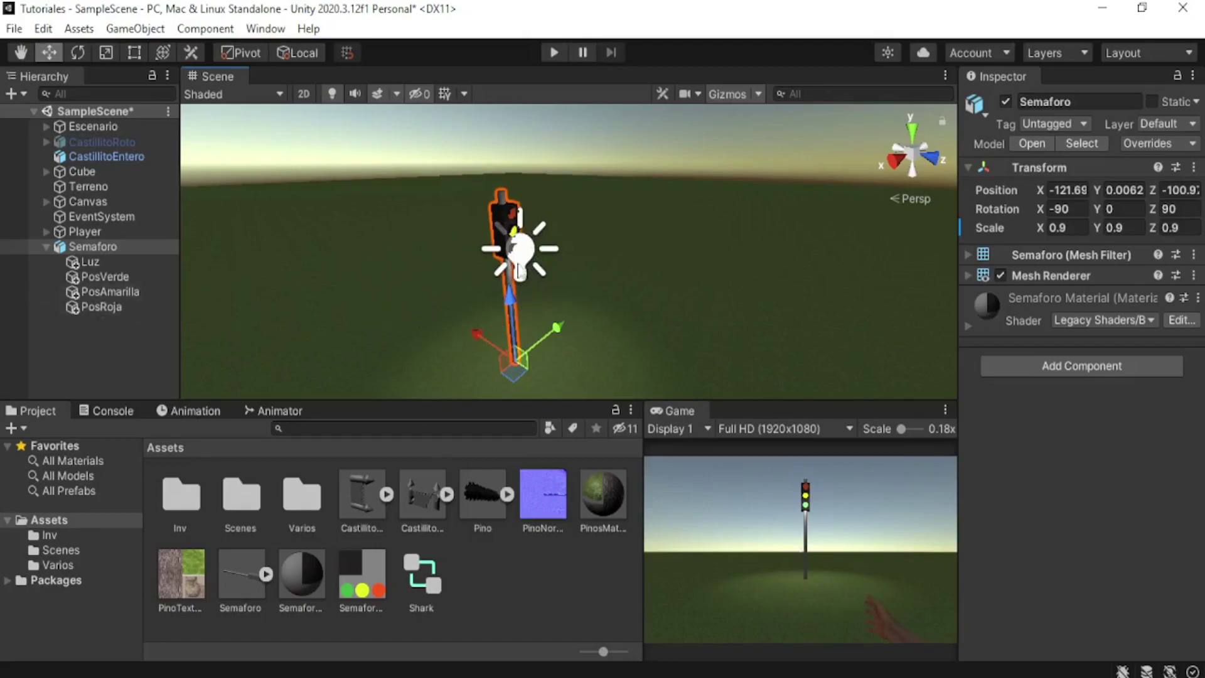
# Fine-tune the Semaforo traffic light's position on the ground.
pyautogui.moveTo(515, 379); pyautogui.dragTo(570, 359)
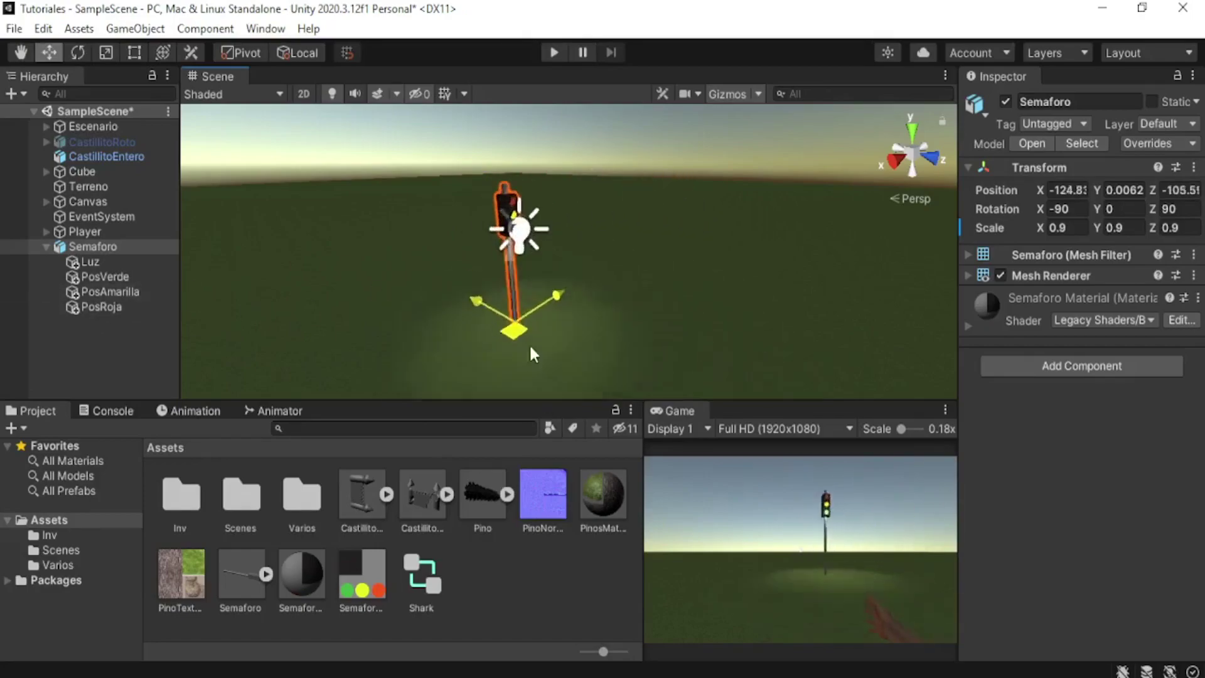
pyautogui.moveTo(570, 357); pyautogui.dragTo(555, 373)
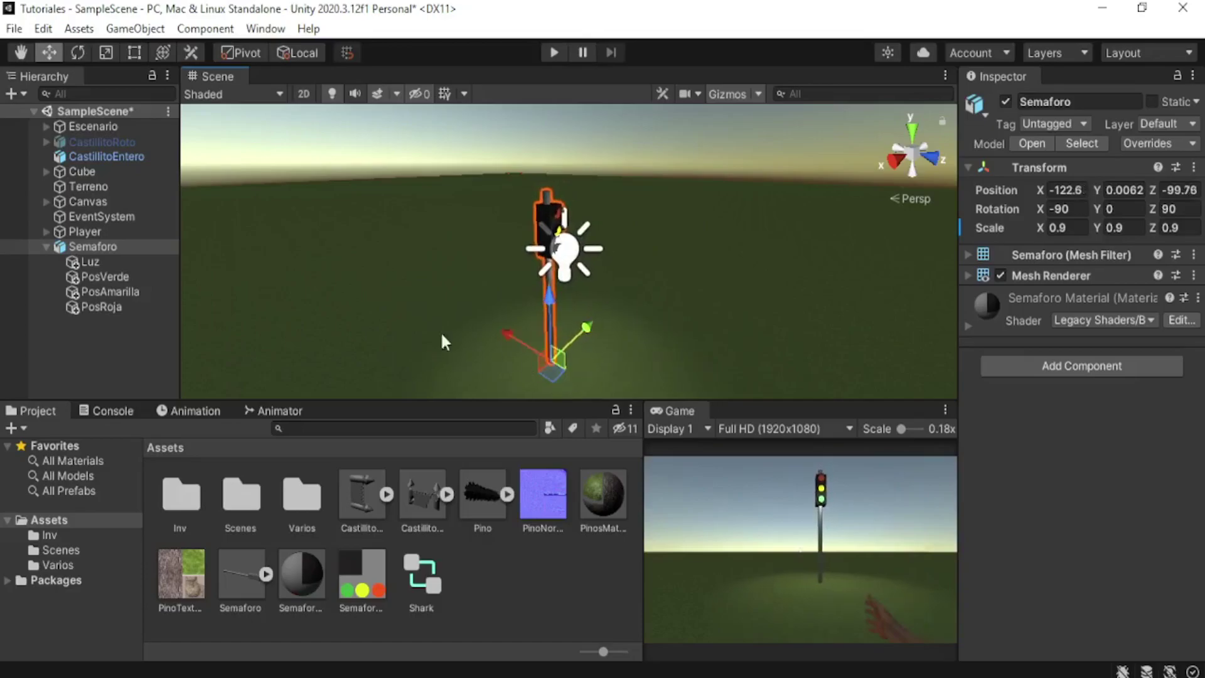
pyautogui.click(103, 262)
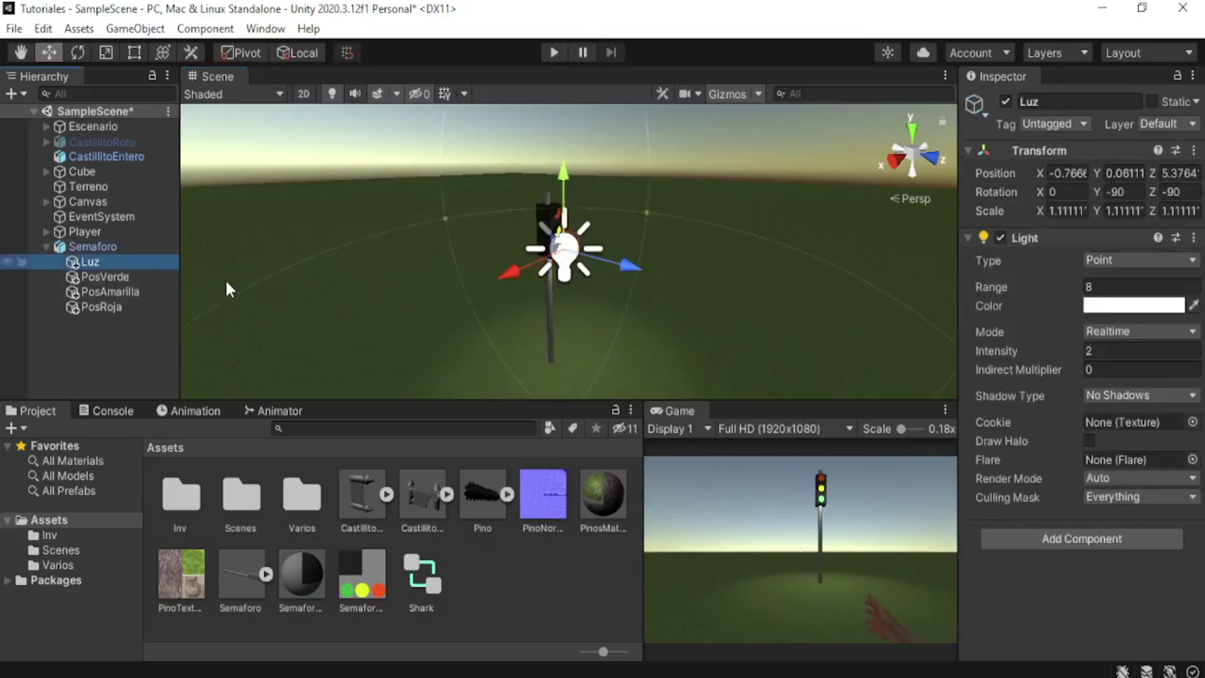
pyautogui.click(88, 247)
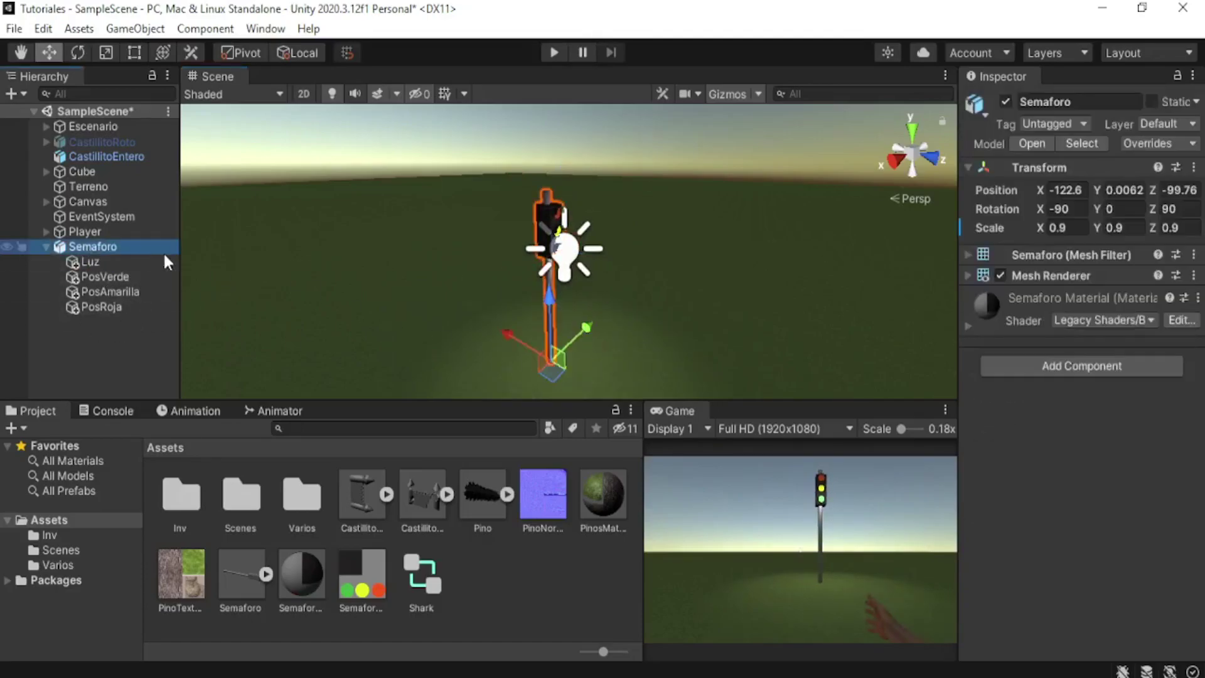
# Create a new C# script named Semaforo in the Assets folder.
pyautogui.rightClick(563, 575)
pyautogui.moveTo(652, 99)
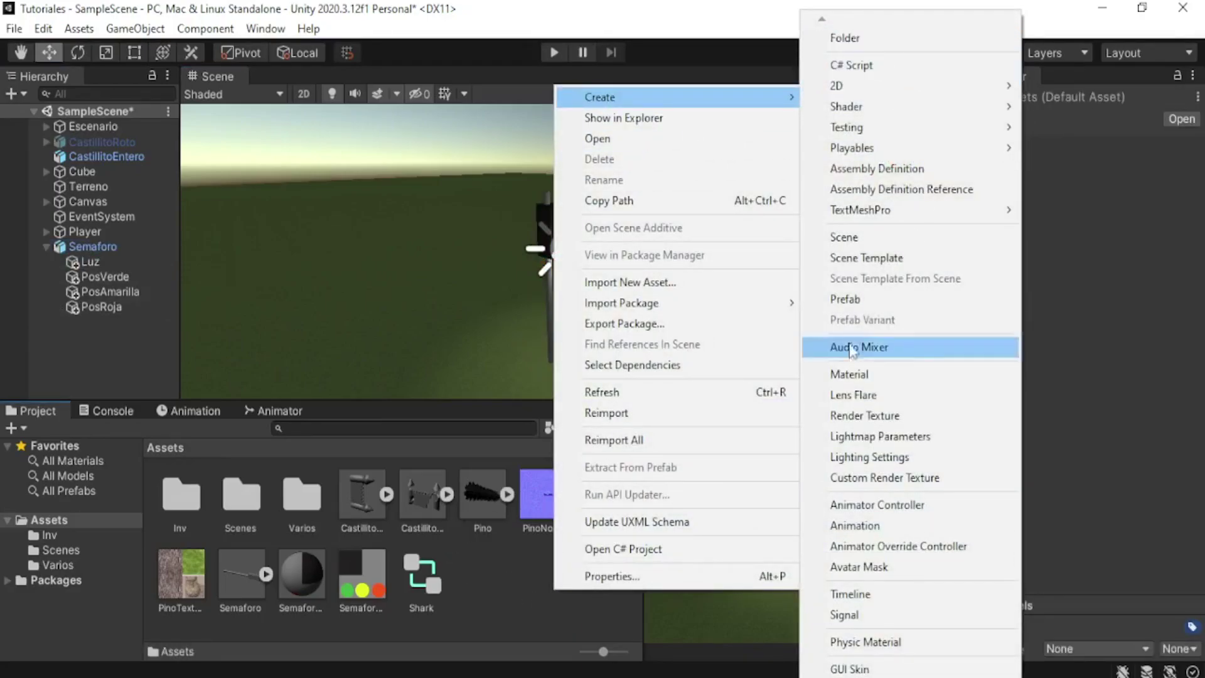
pyautogui.click(879, 65)
pyautogui.write('Semaforo')
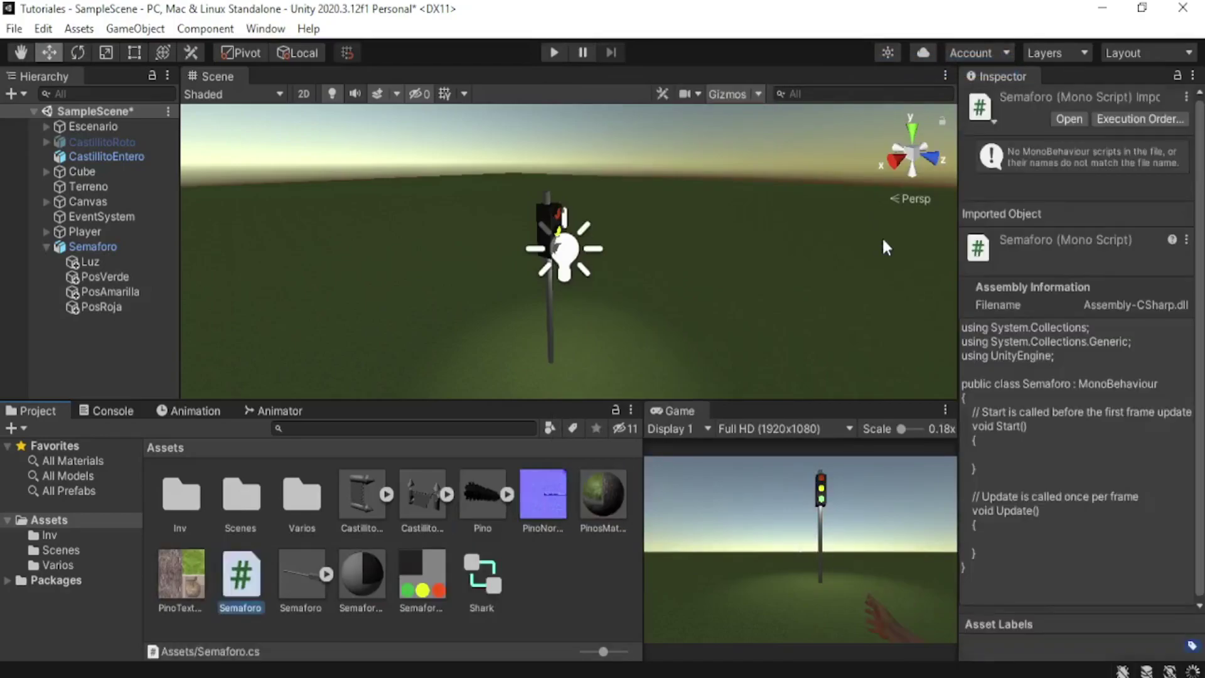
pyautogui.click(561, 598)
# Open Semaforo.cs in Visual Studio and delete the Start method with its comment.
pyautogui.doubleClick(241, 574)
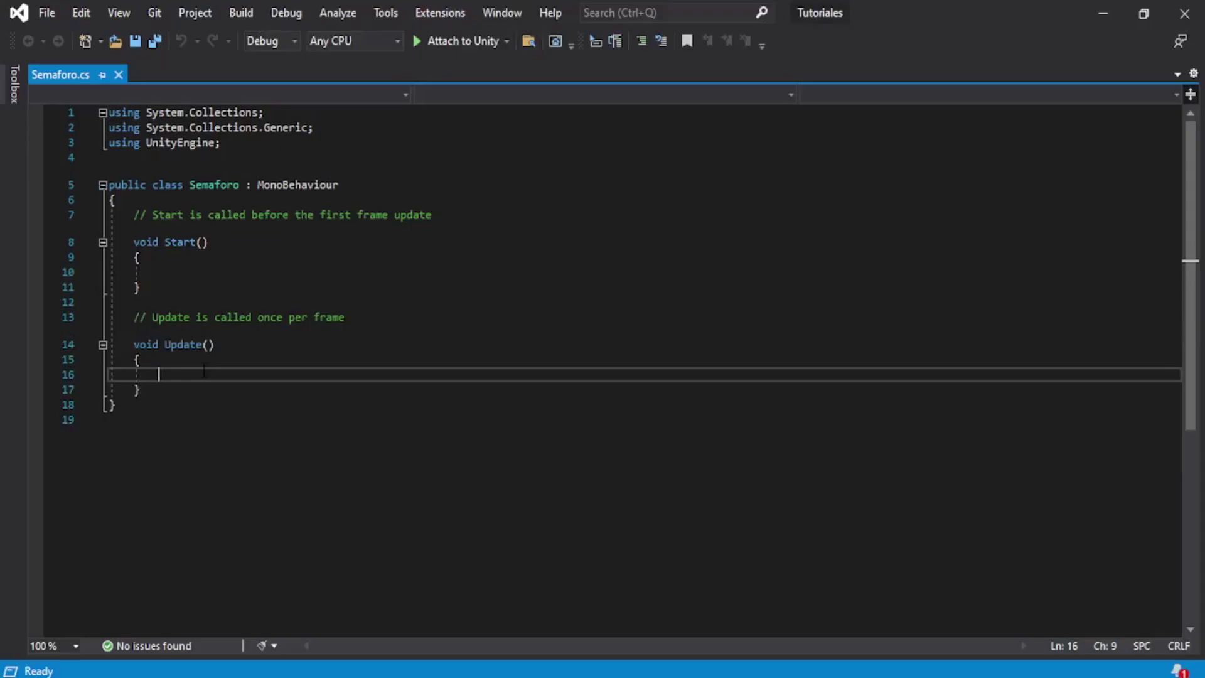
pyautogui.moveTo(143, 391); pyautogui.dragTo(108, 242)
pyautogui.click(138, 287)
pyautogui.moveTo(345, 317); pyautogui.dragTo(47, 238)
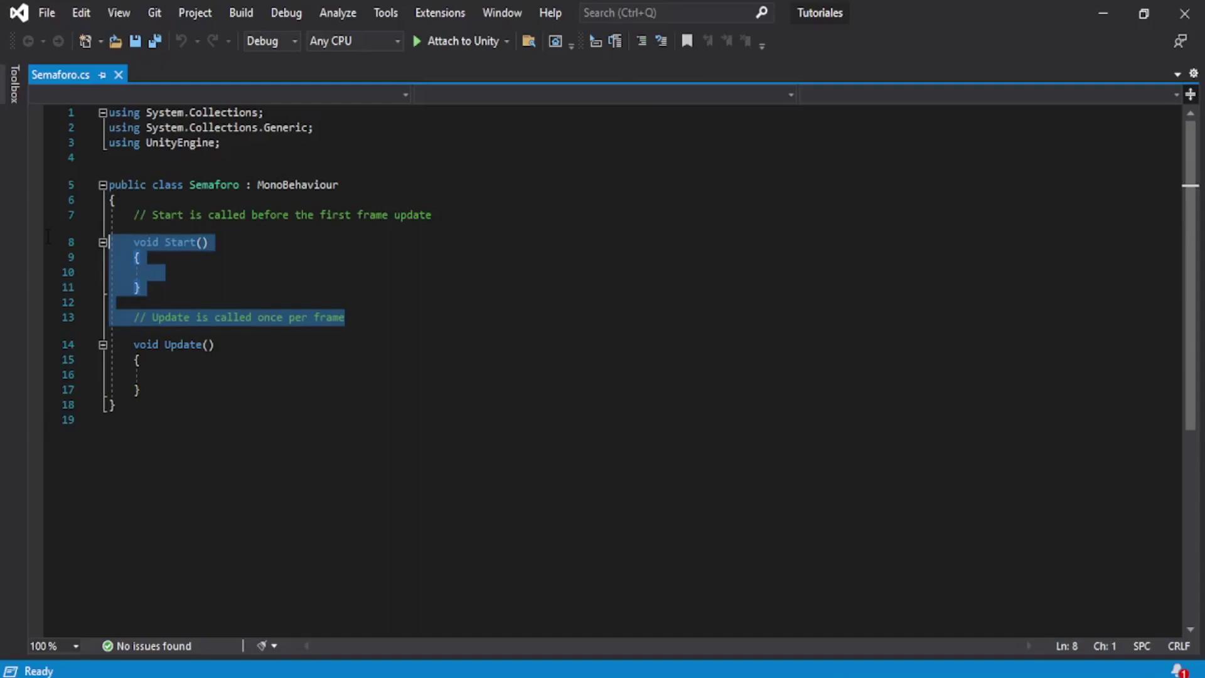
pyautogui.press('Delete')
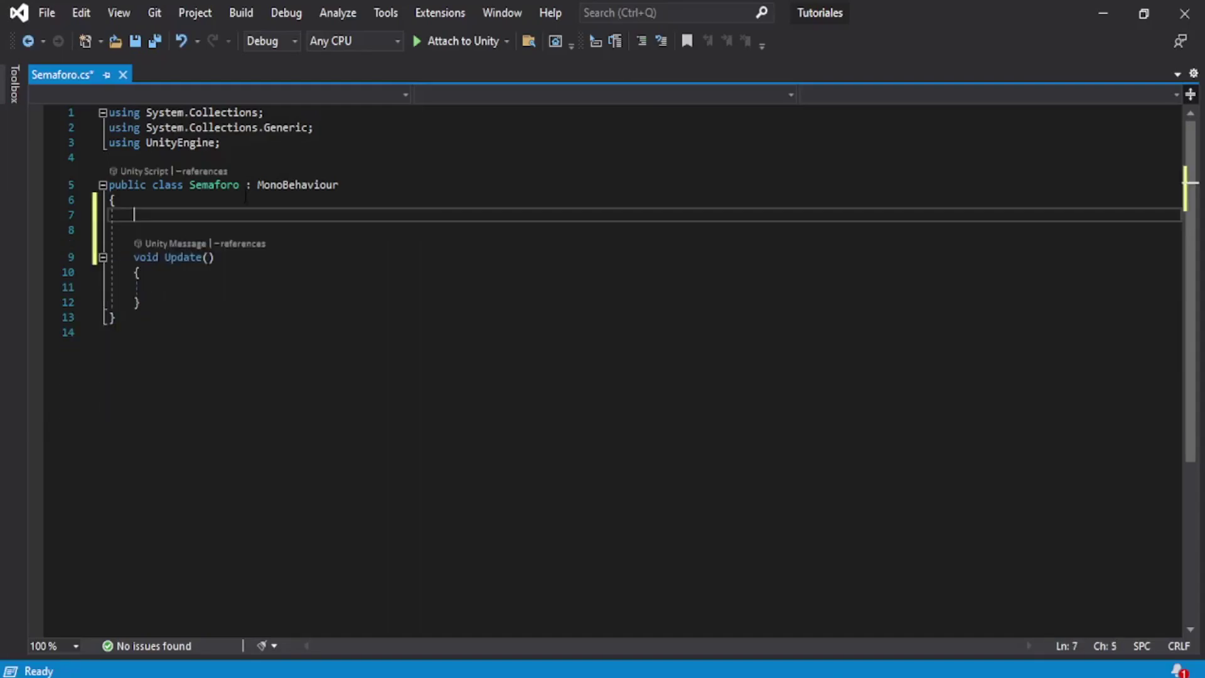
# Declare the field public GameObject luz;.
pyautogui.write('public game')
pyautogui.press('Tab')
pyautogui.write('luz')
pyautogui.press('Escape')
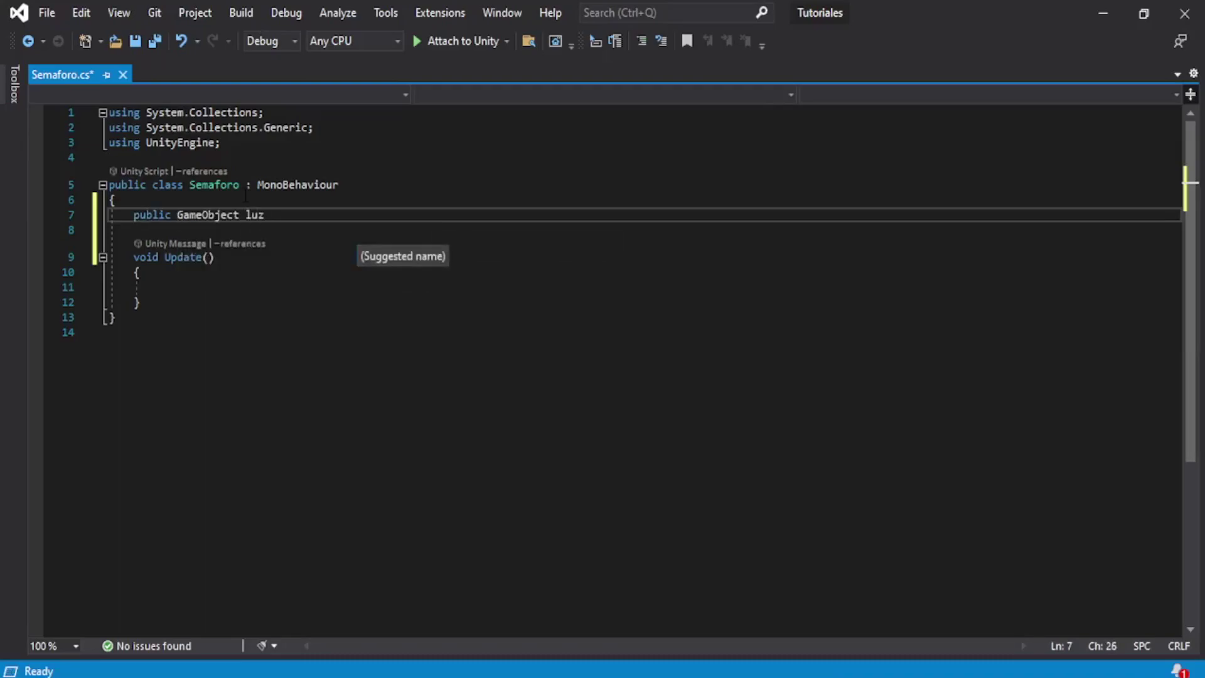
pyautogui.write(';')
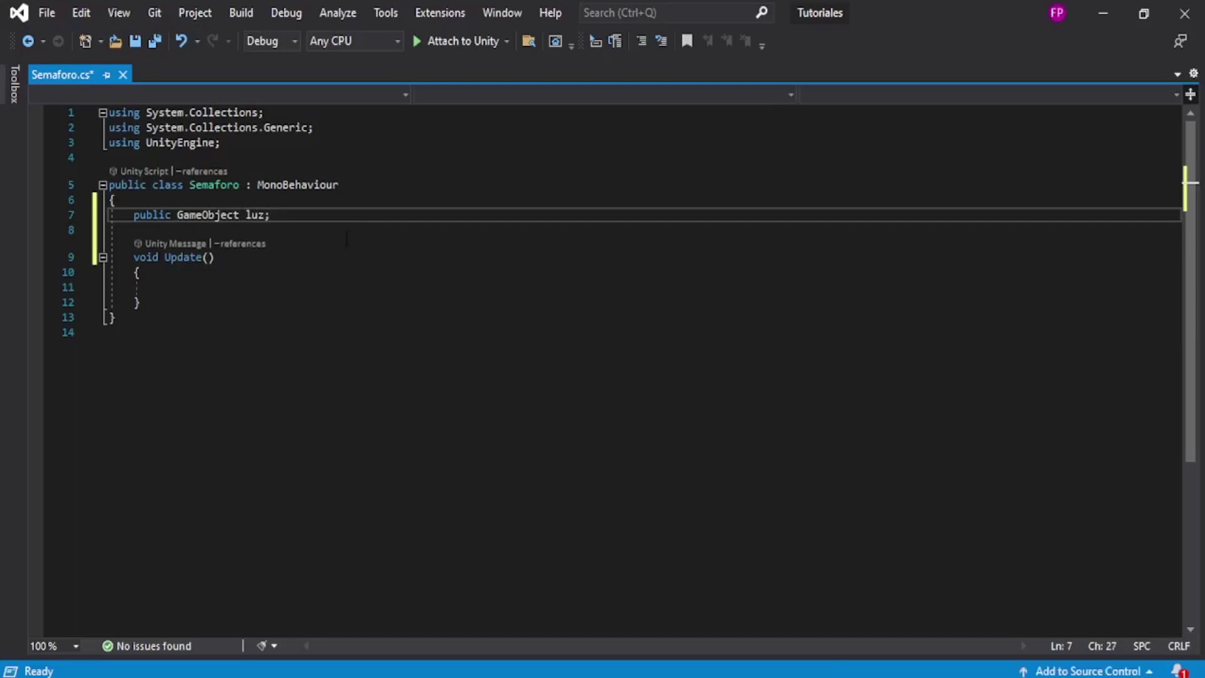
pyautogui.press('Return')
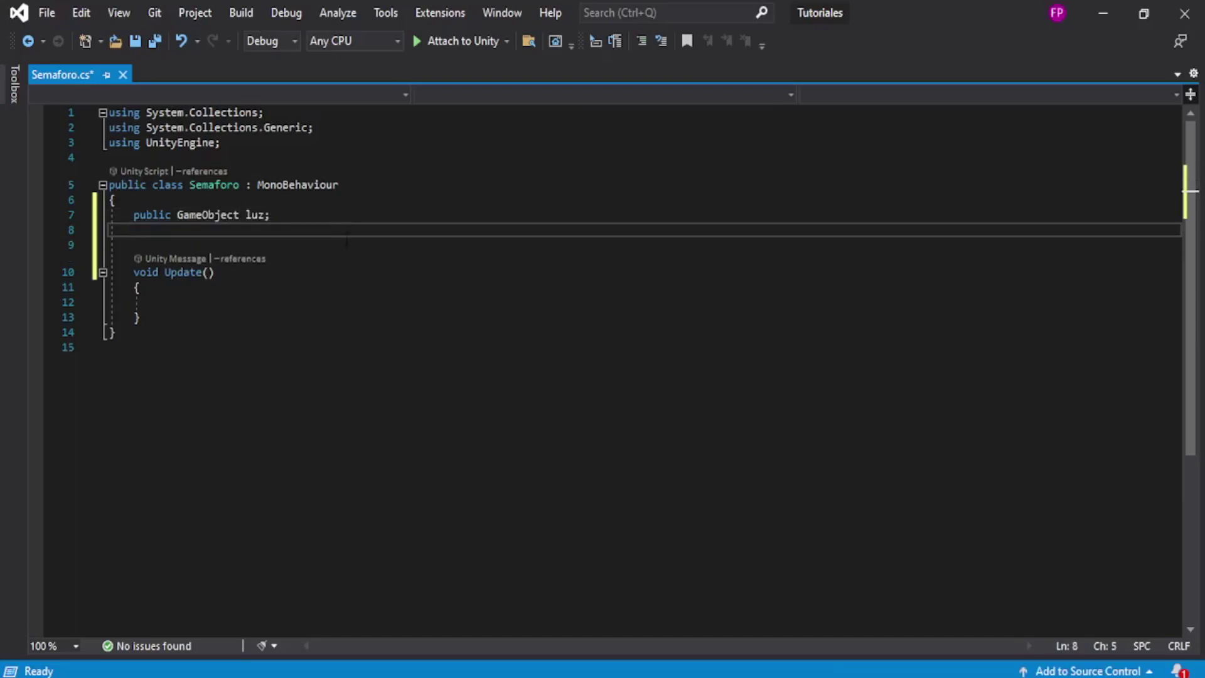
pyautogui.press('Return')
# Declare the field public Transform posVerde;.
pyautogui.write('ublic transform')
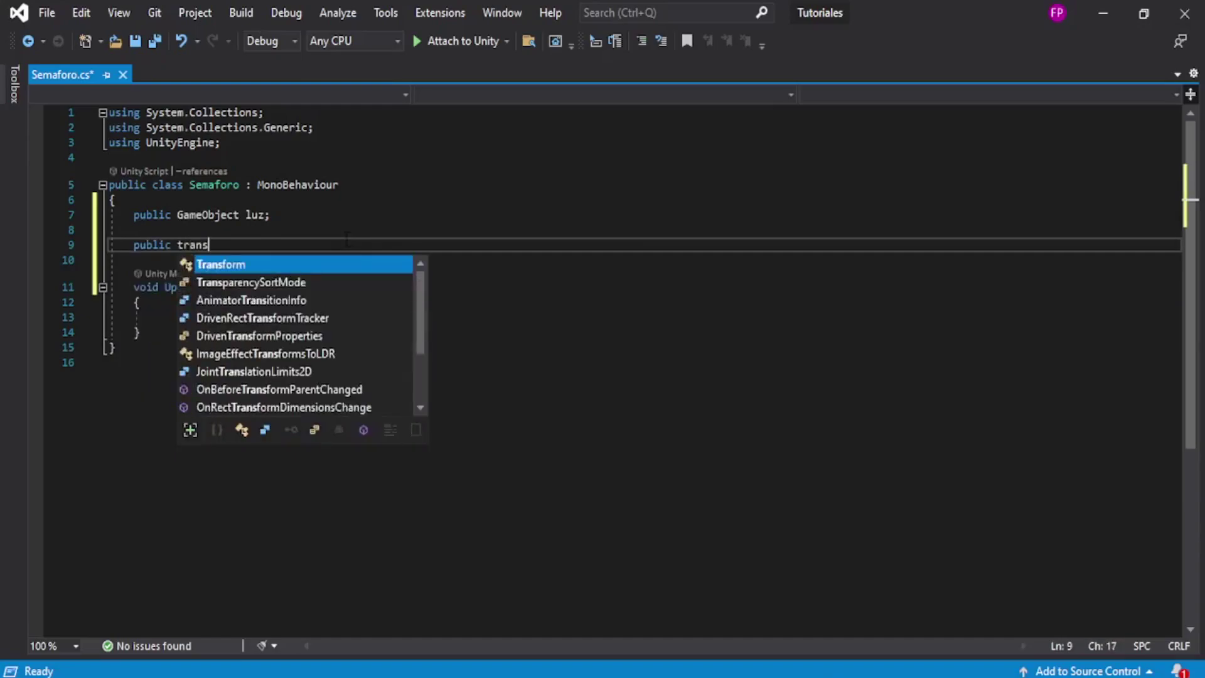
pyautogui.press('Tab')
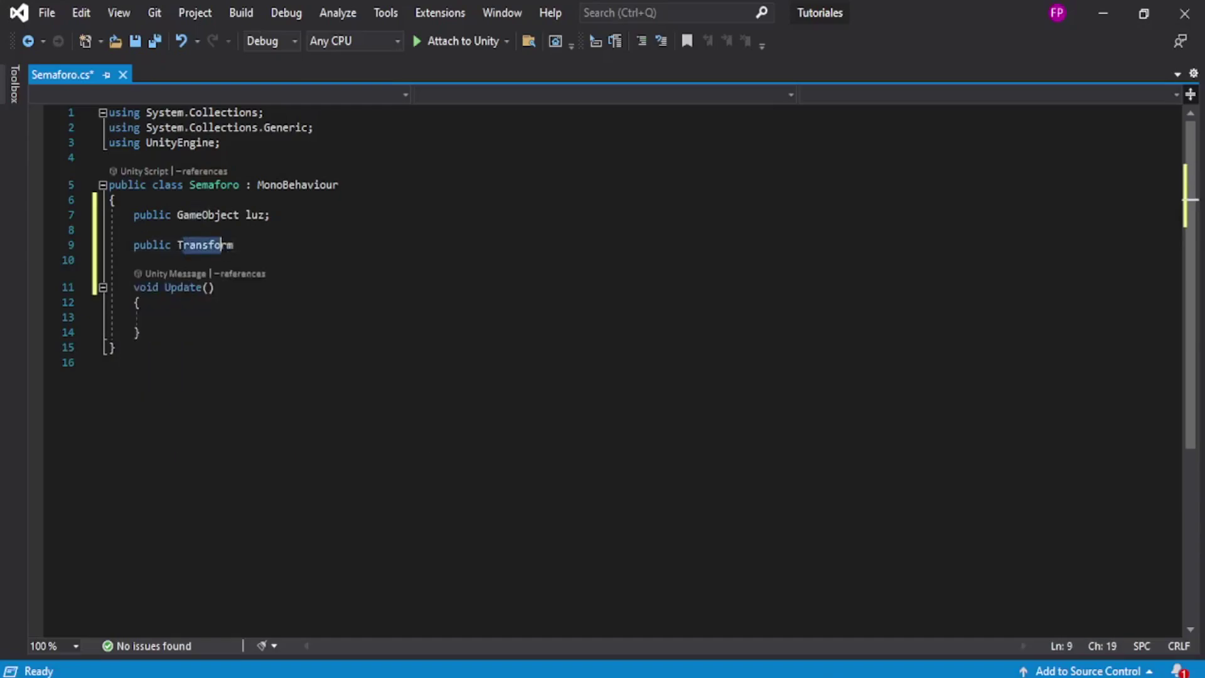
pyautogui.press('Up')
pyautogui.press('Up')
pyautogui.press('Down')
pyautogui.press('Down')
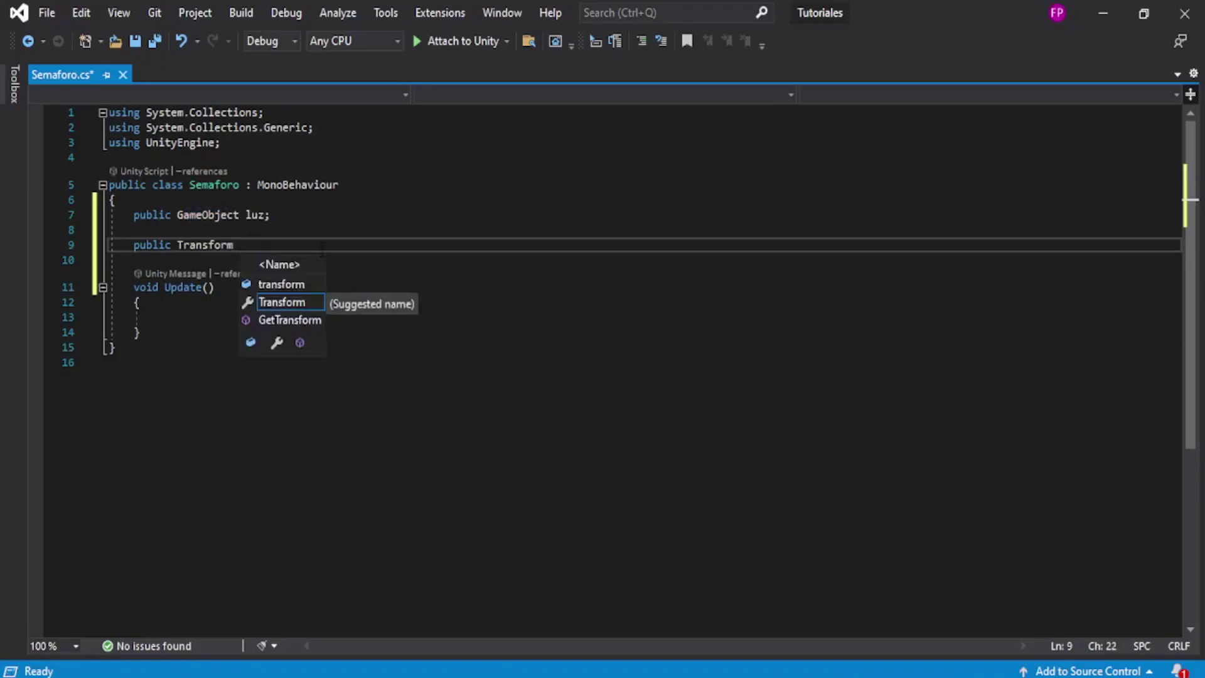
pyautogui.write('p')
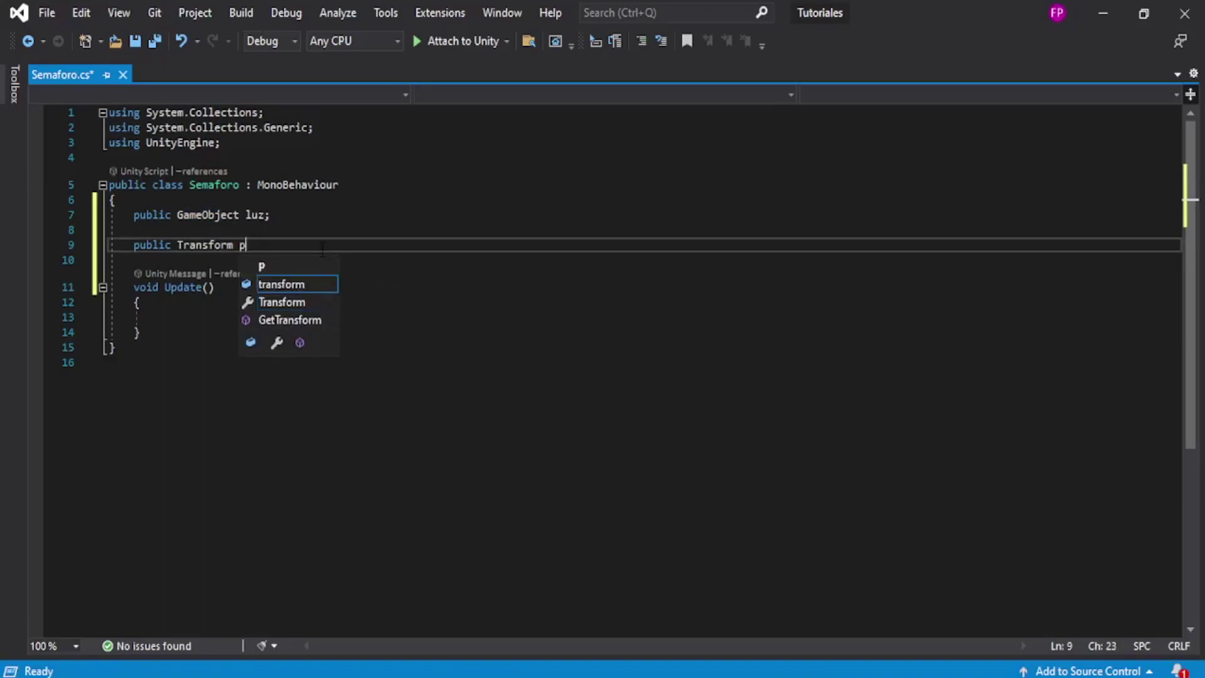
pyautogui.write('osVerde;')
pyautogui.press('Return')
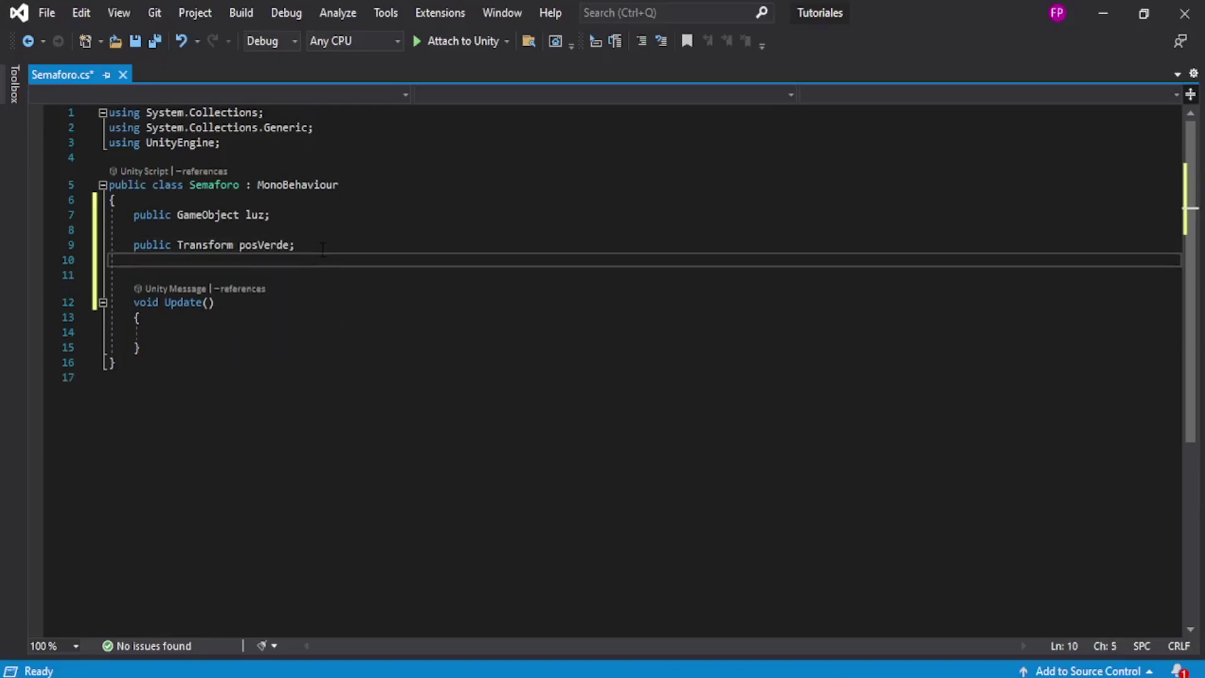
# Declare public Transform posAmarilla; and public Transform posRoja;.
pyautogui.write('public trans ')
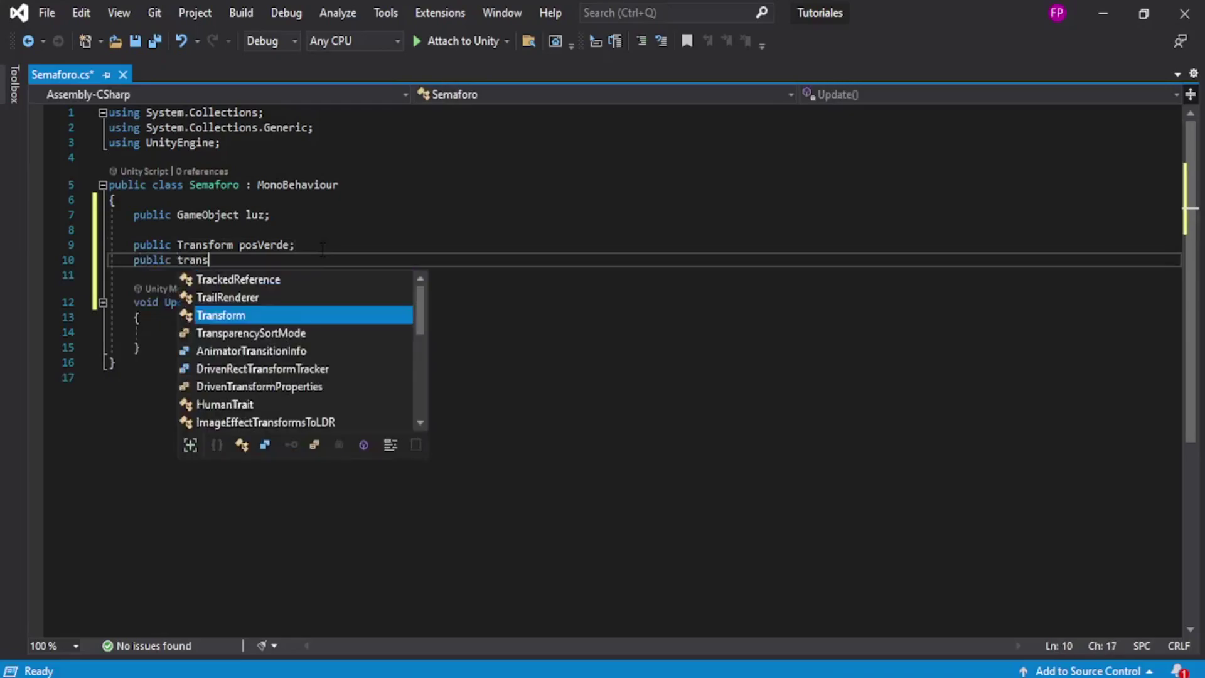
pyautogui.write('pos')
pyautogui.write('Amarilla')
pyautogui.press('Escape')
pyautogui.write(';')
pyautogui.press('Return')
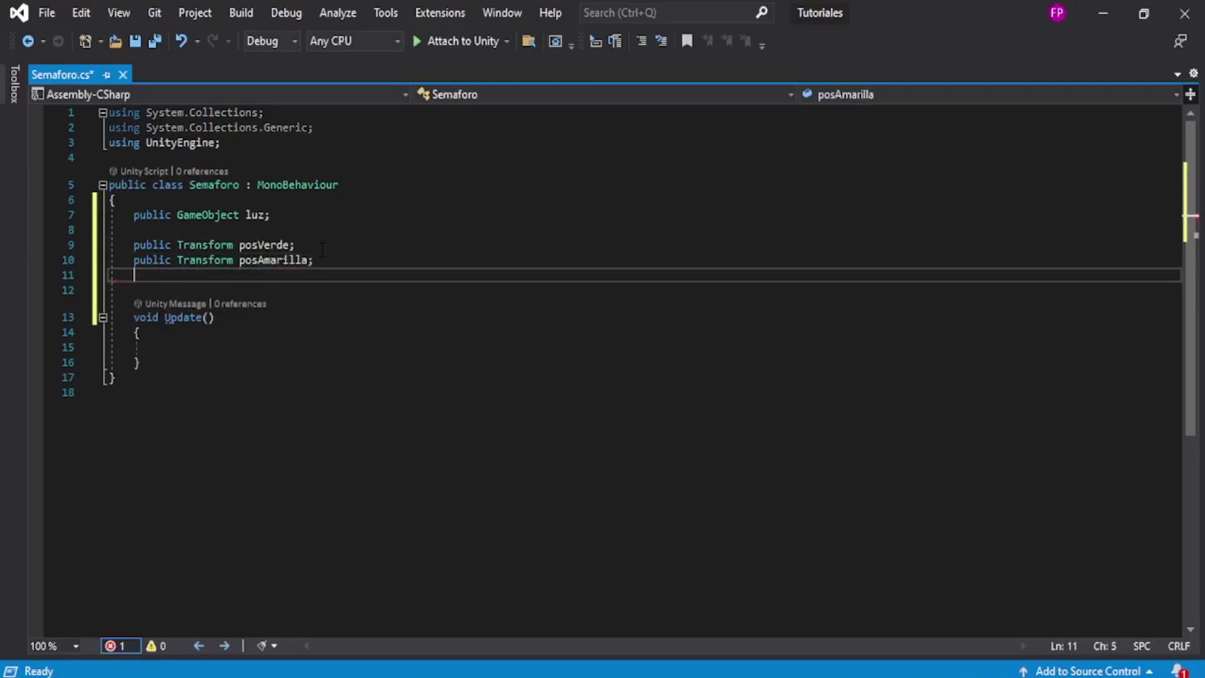
pyautogui.write('public trans')
pyautogui.press('Tab')
pyautogui.write('posRoja')
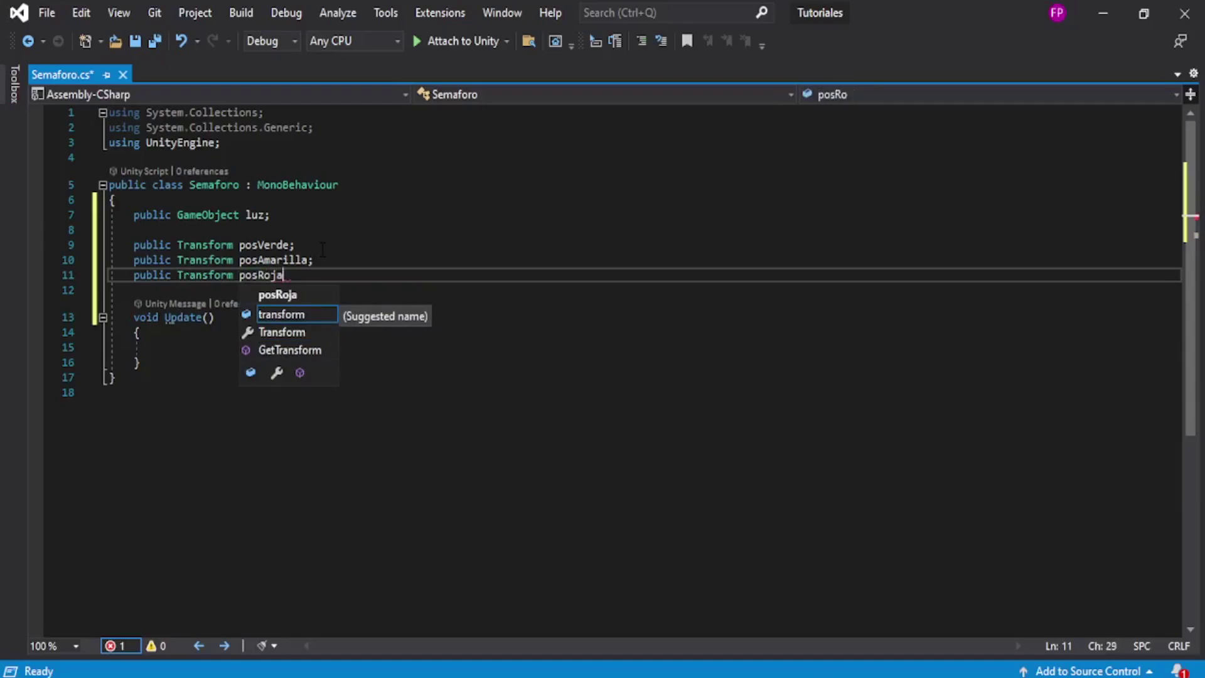
pyautogui.write(';')
pyautogui.press('Return')
pyautogui.press('Return')
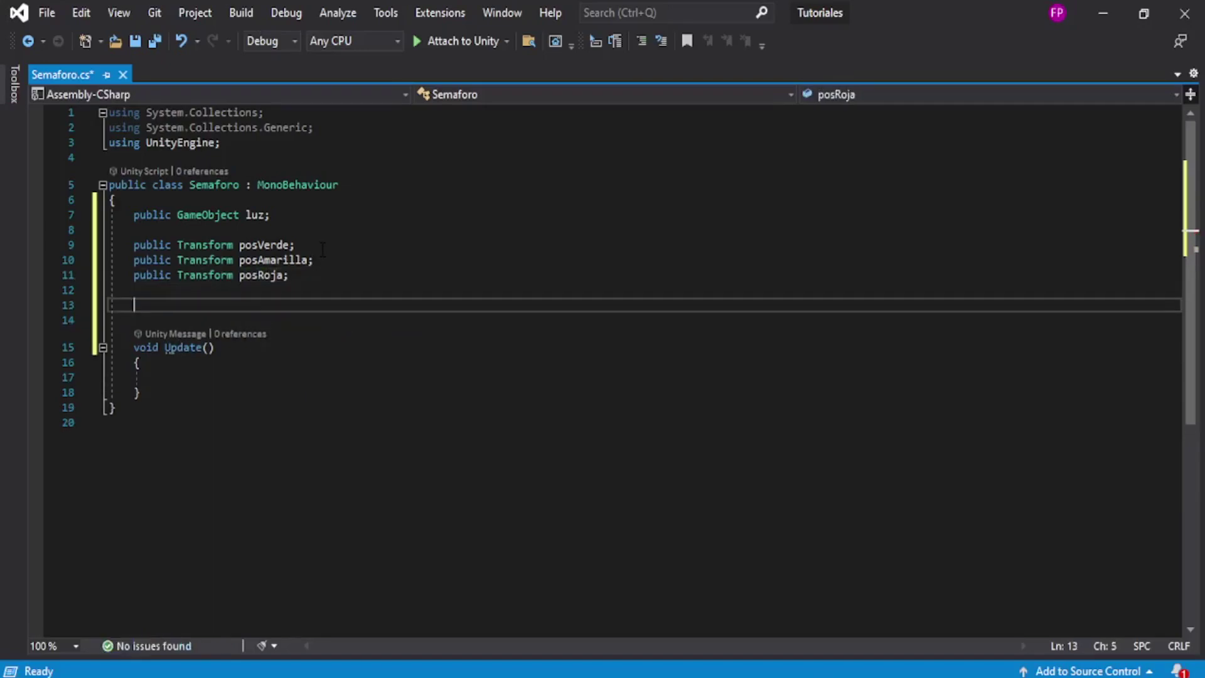
# Highlight the position fields and luz's GameObject type while explaining them.
pyautogui.moveTo(290, 276); pyautogui.dragTo(111, 246)
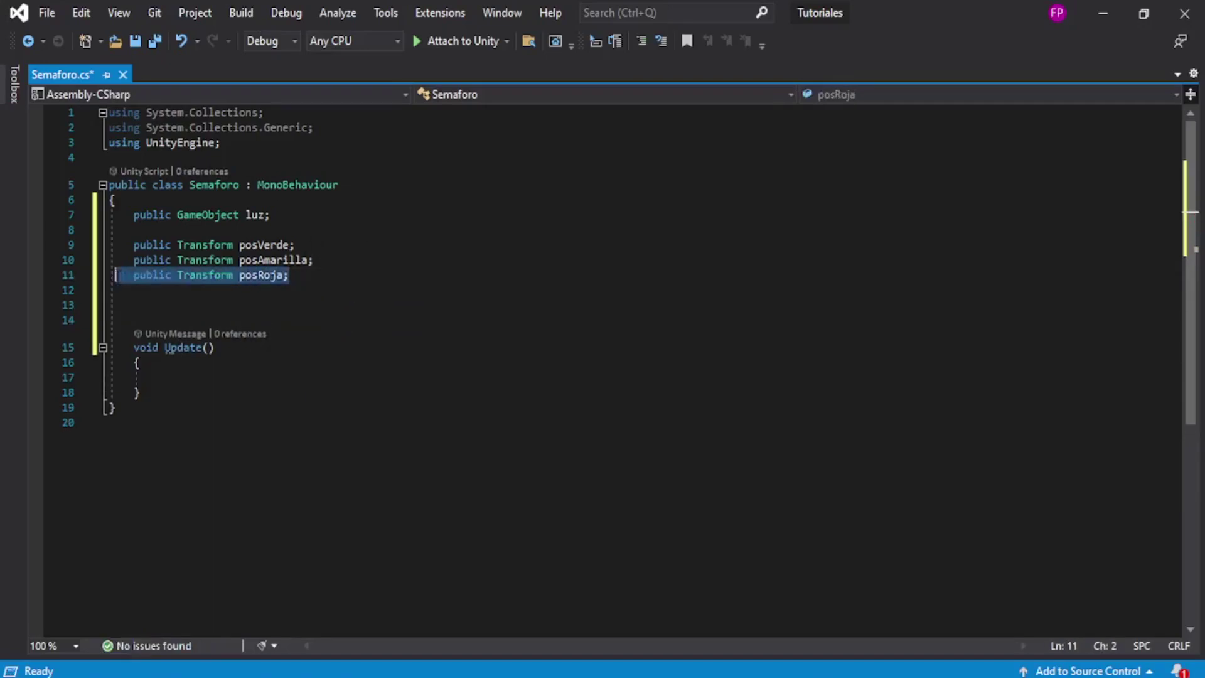
pyautogui.click(329, 285)
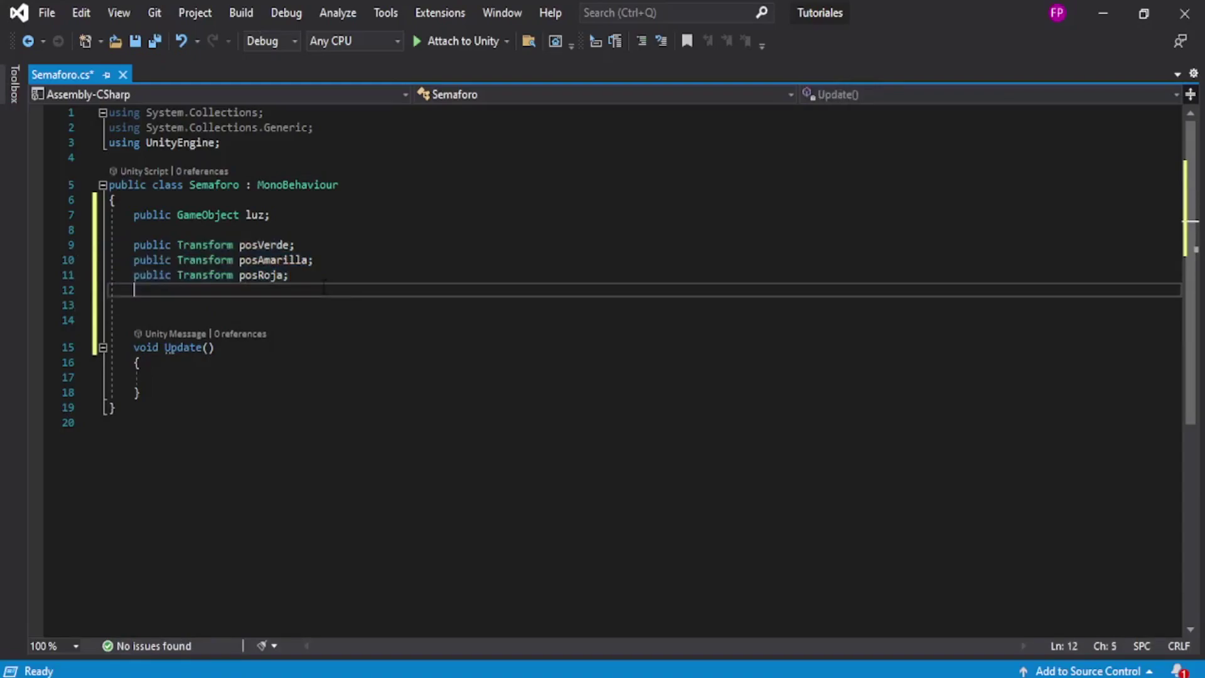
pyautogui.click(264, 215)
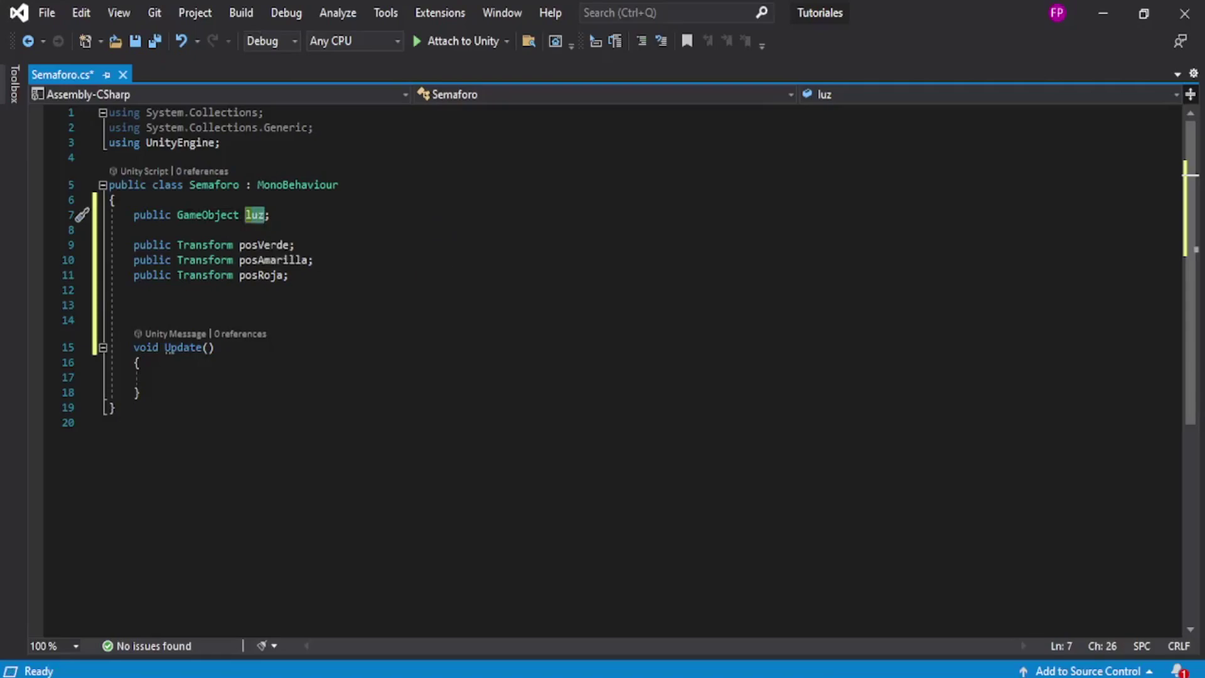
pyautogui.click(227, 214)
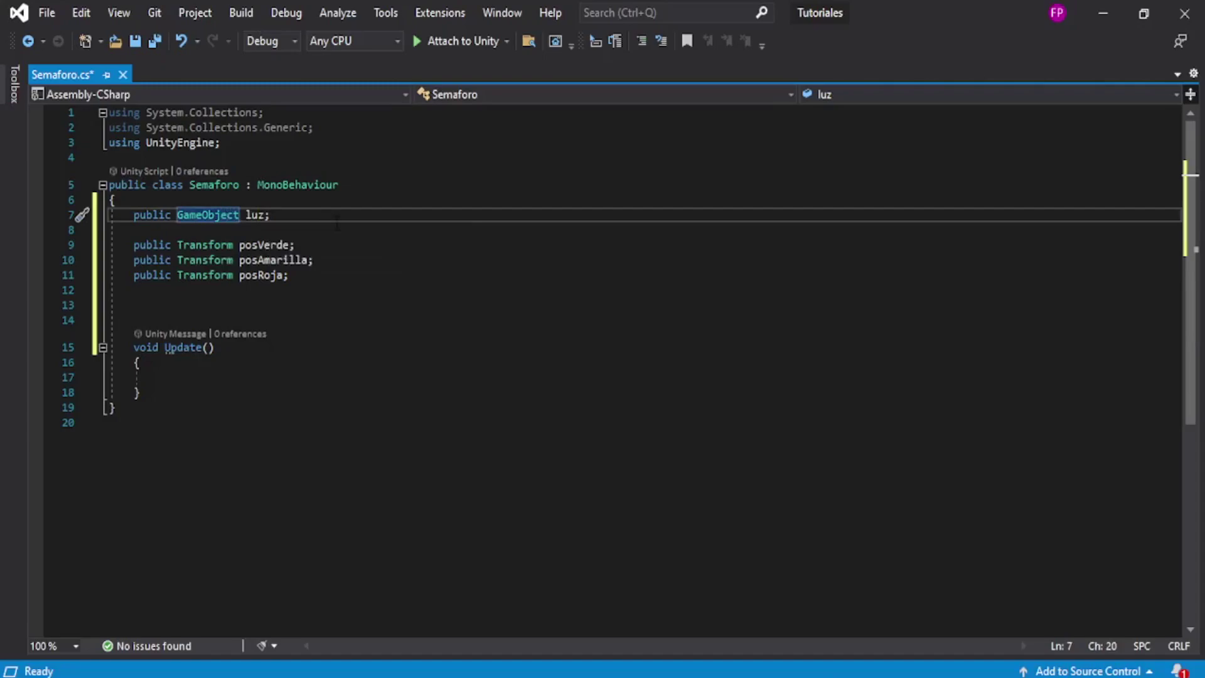
pyautogui.moveTo(190, 223)
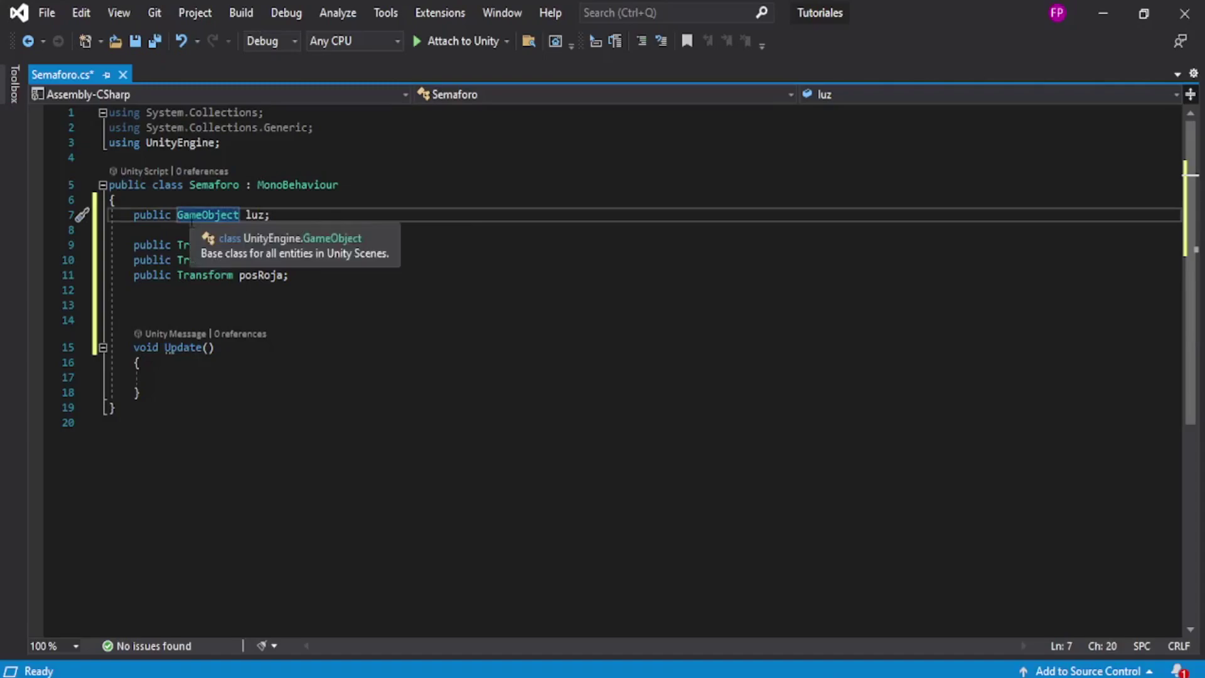
pyautogui.moveTo(172, 214); pyautogui.dragTo(216, 215)
pyautogui.click(220, 230)
pyautogui.click(289, 275)
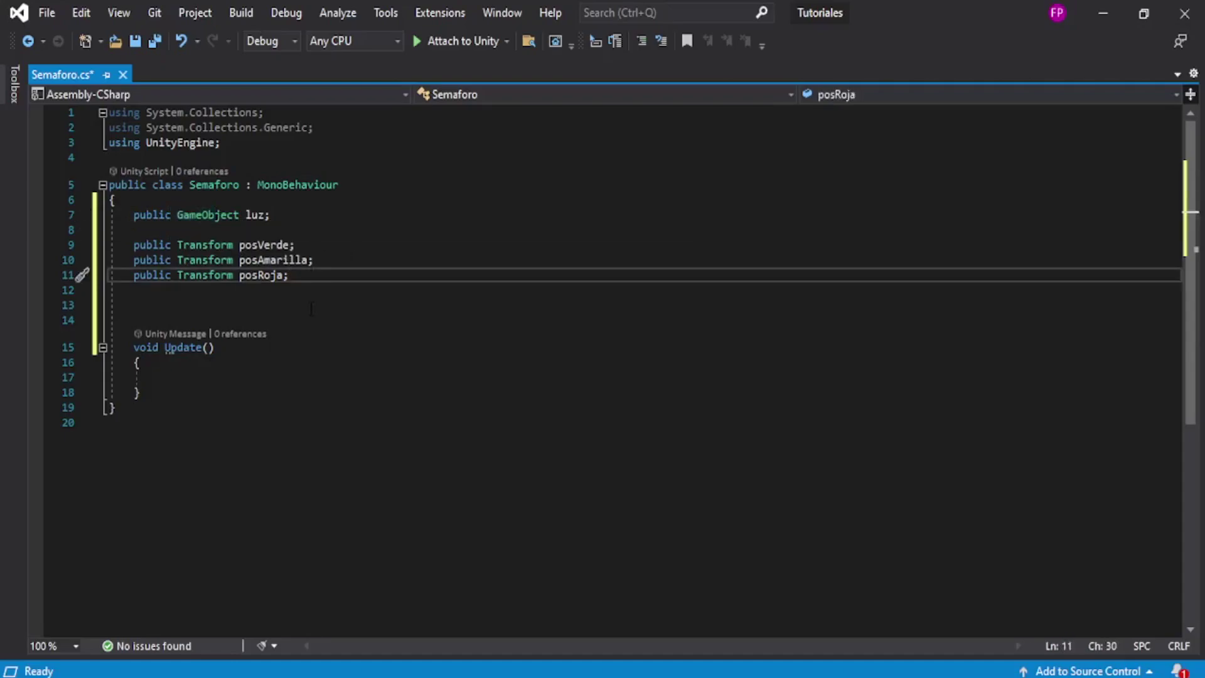
# Add private bool roja; below the Transform fields.
pyautogui.press('Return')
pyautogui.press('Return')
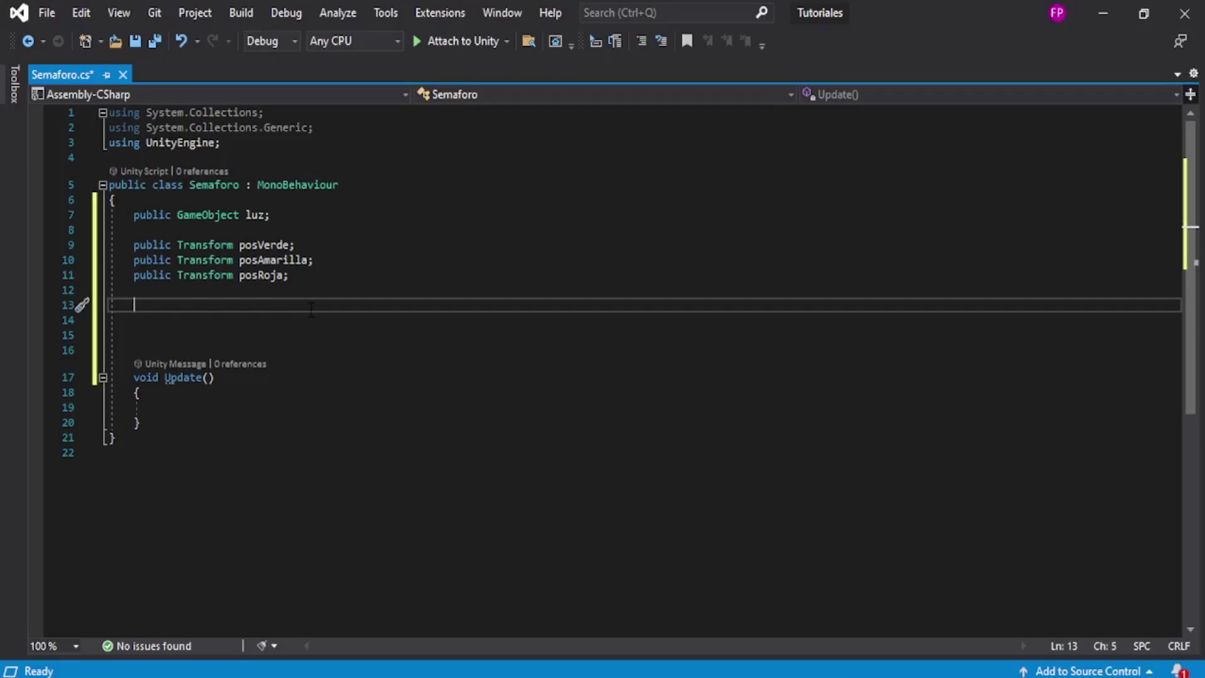
pyautogui.write('pr')
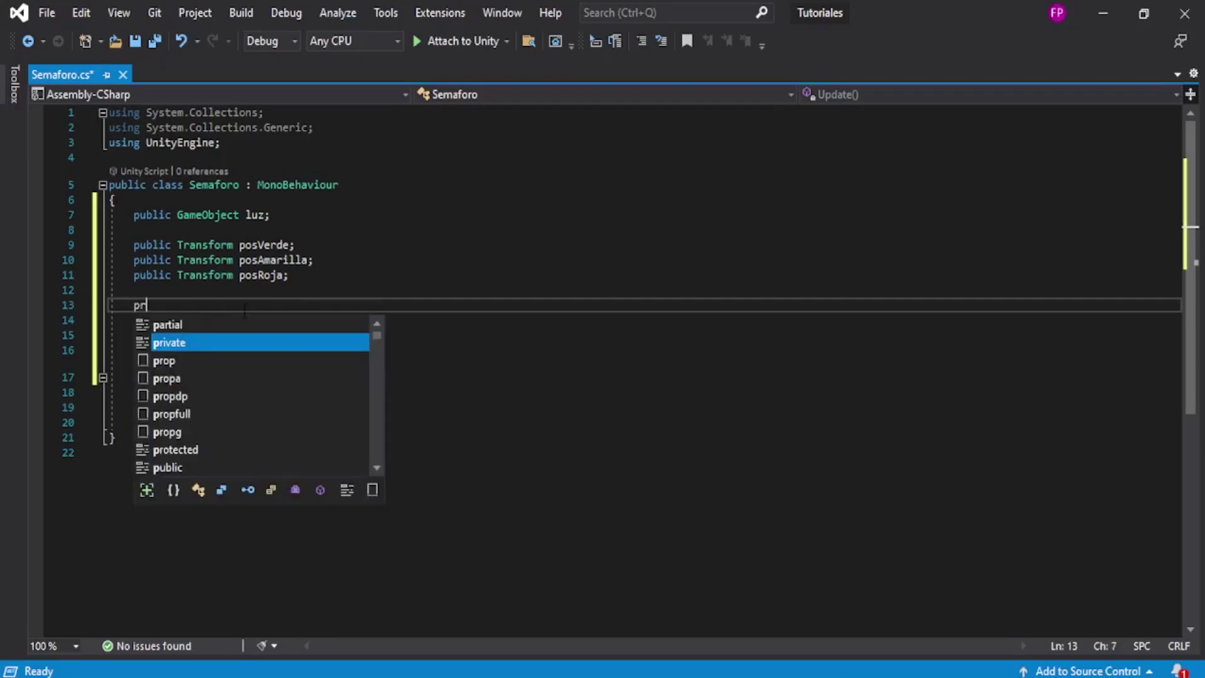
pyautogui.write('ivate bool')
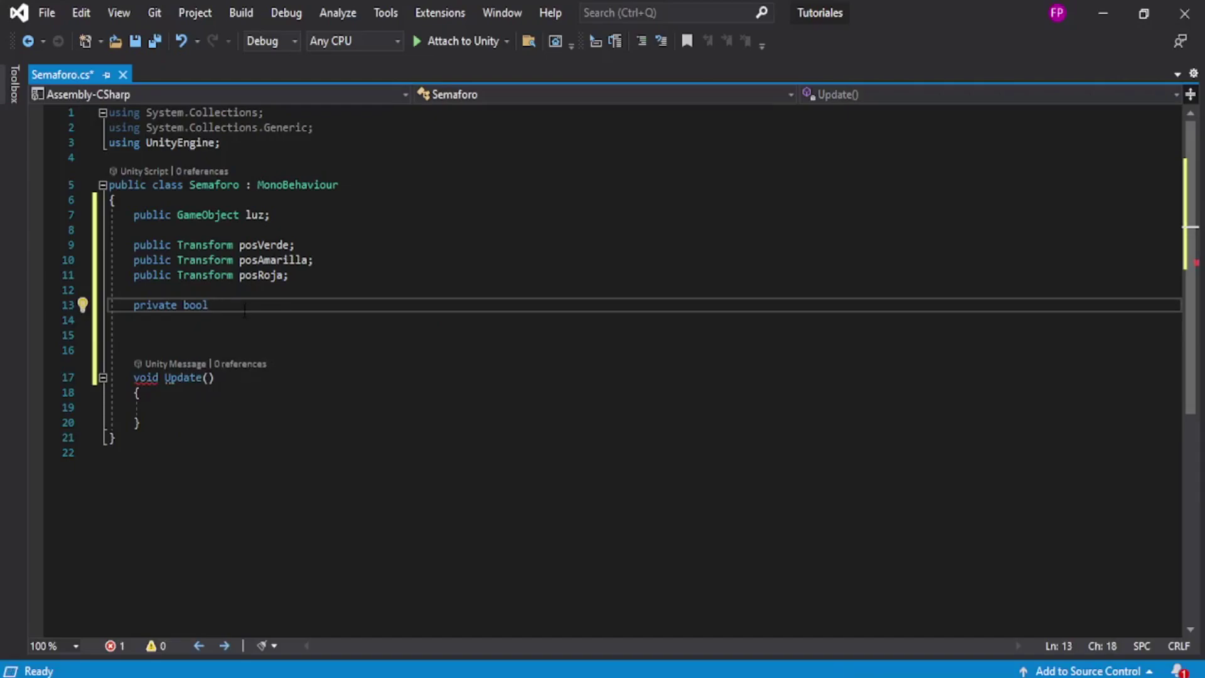
pyautogui.write('roja')
pyautogui.press('Return')
pyautogui.press('BackSpace')
pyautogui.write(';')
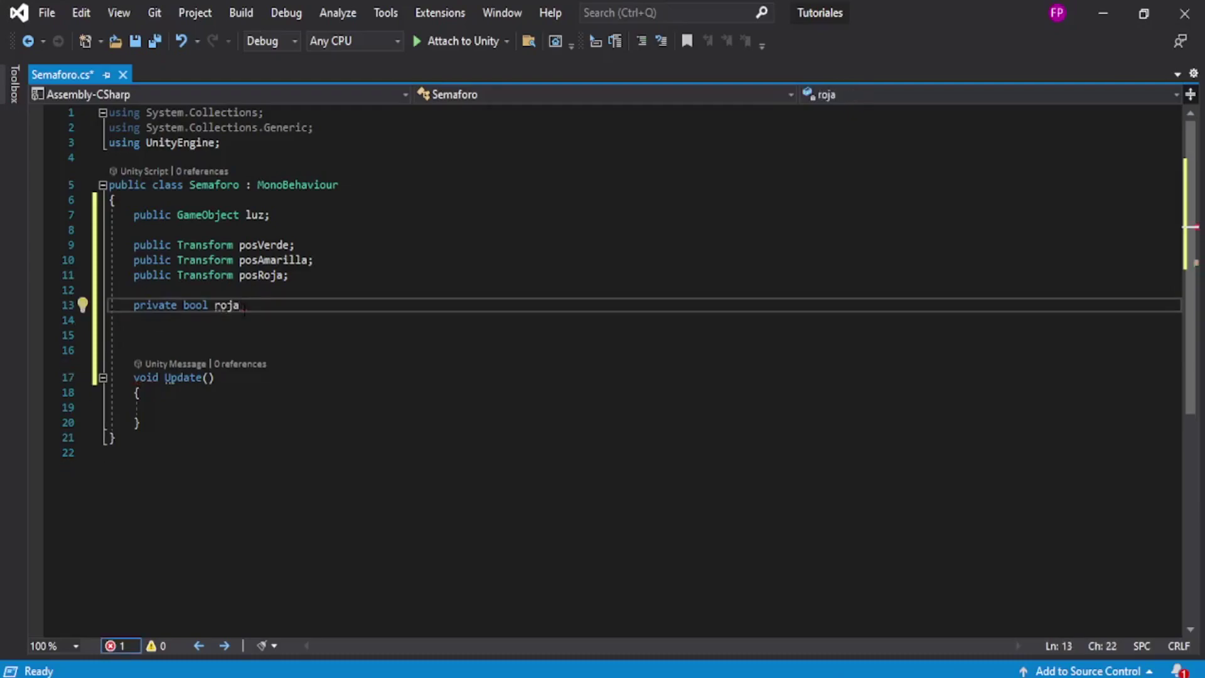
pyautogui.press('Return')
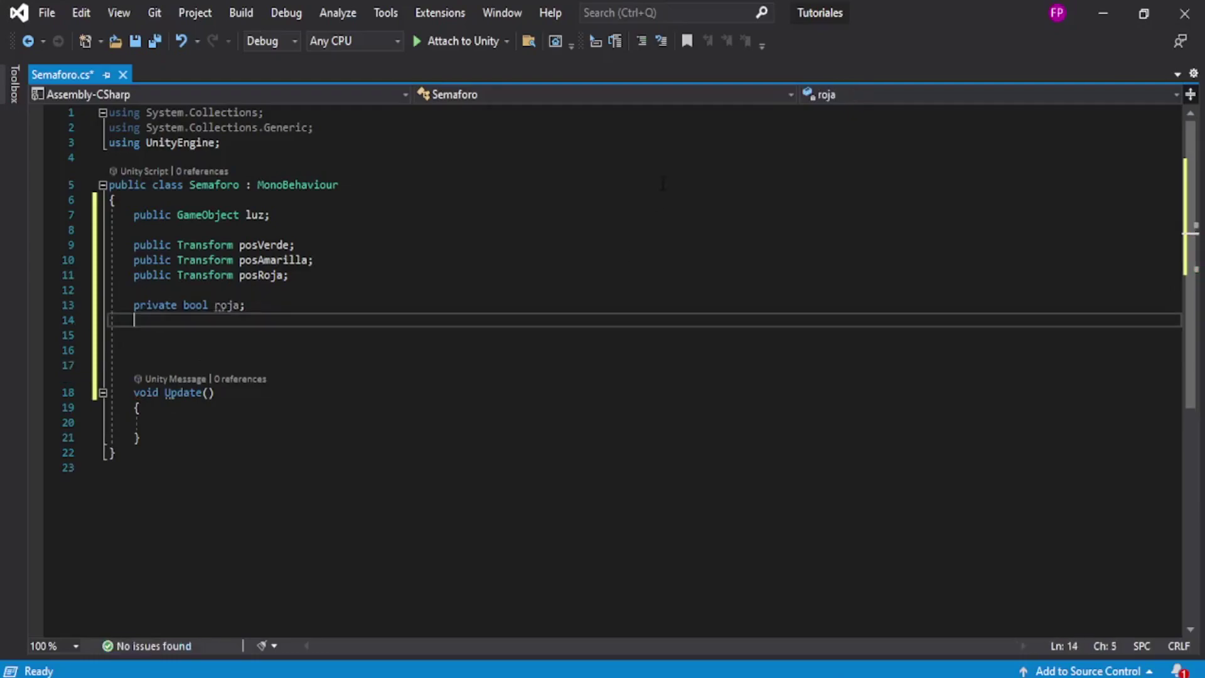
# Add private bool amarilloDesdeRoja; and private bool amarilloDesdeVerde;.
pyautogui.write('private bool amarillo')
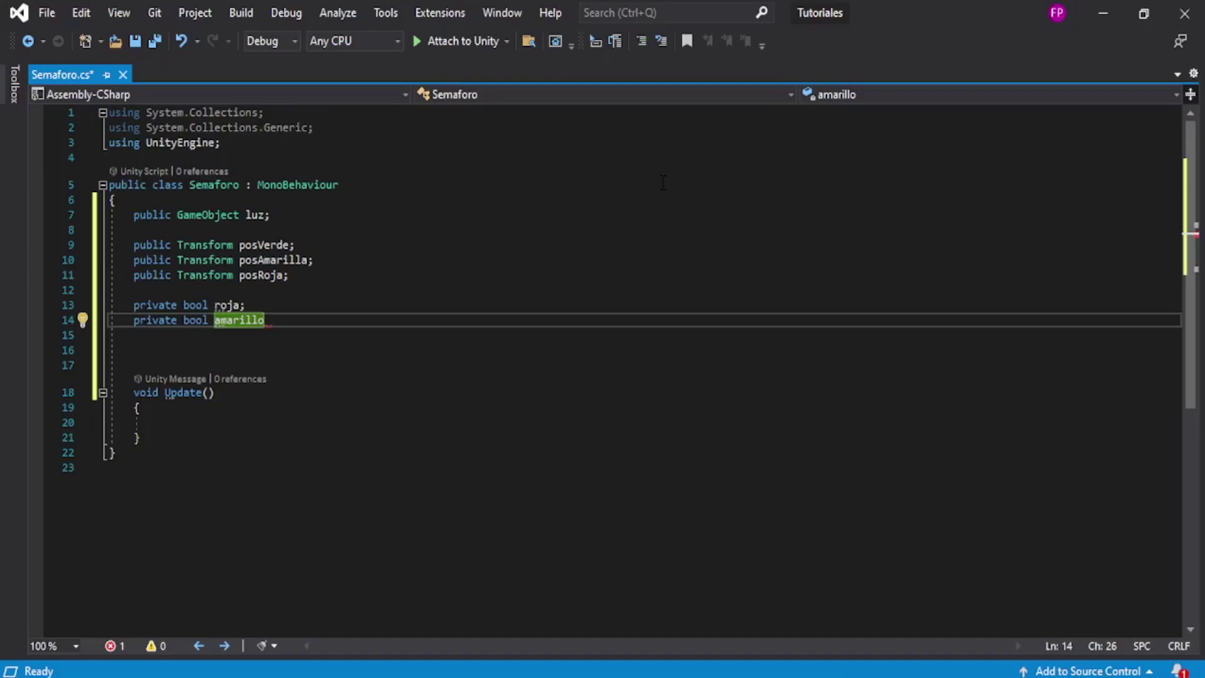
pyautogui.write('De')
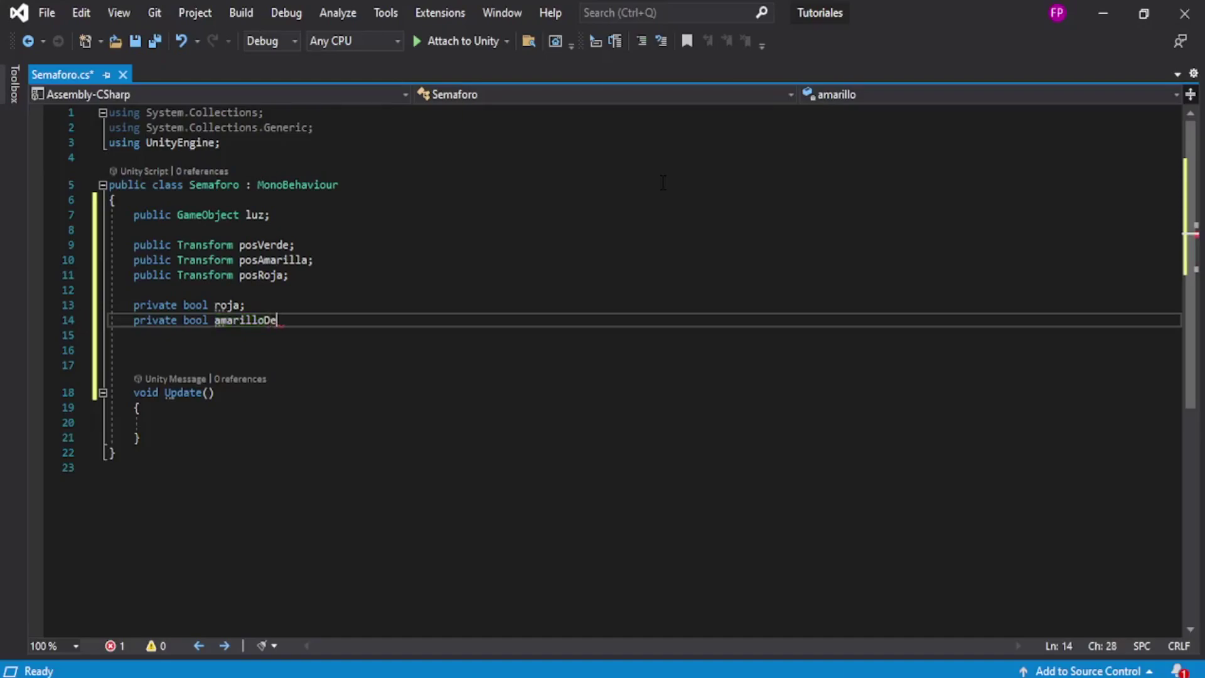
pyautogui.write('sdeRoj')
pyautogui.write('a')
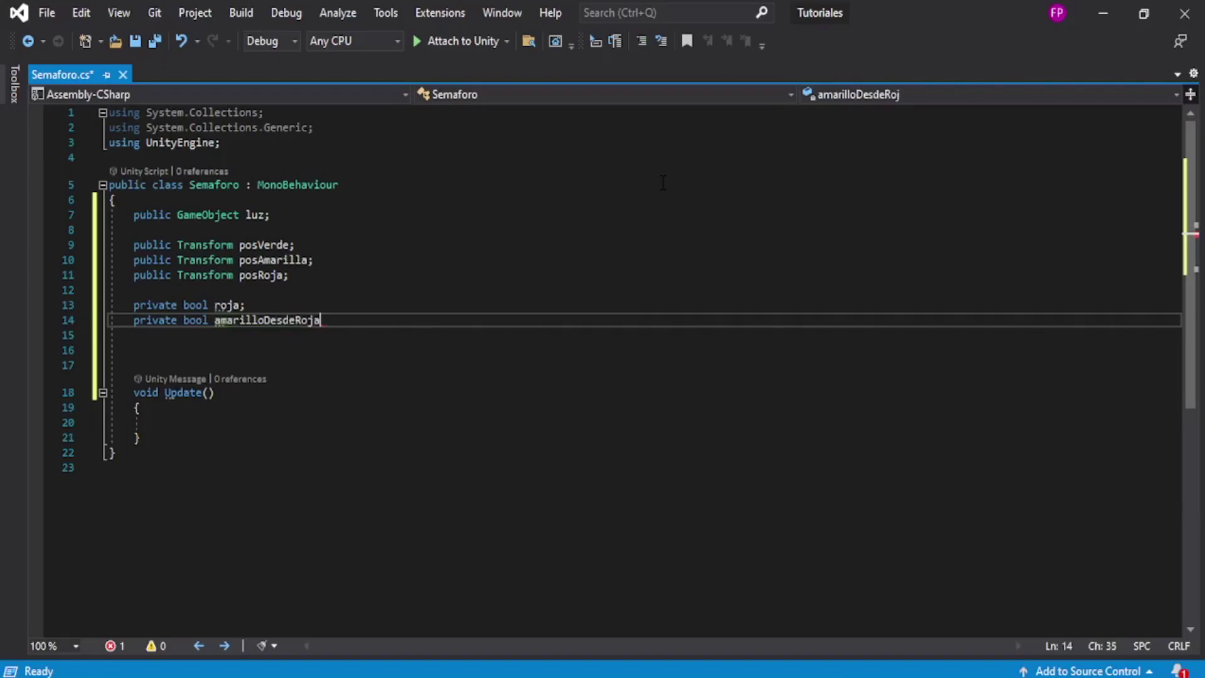
pyautogui.write(';')
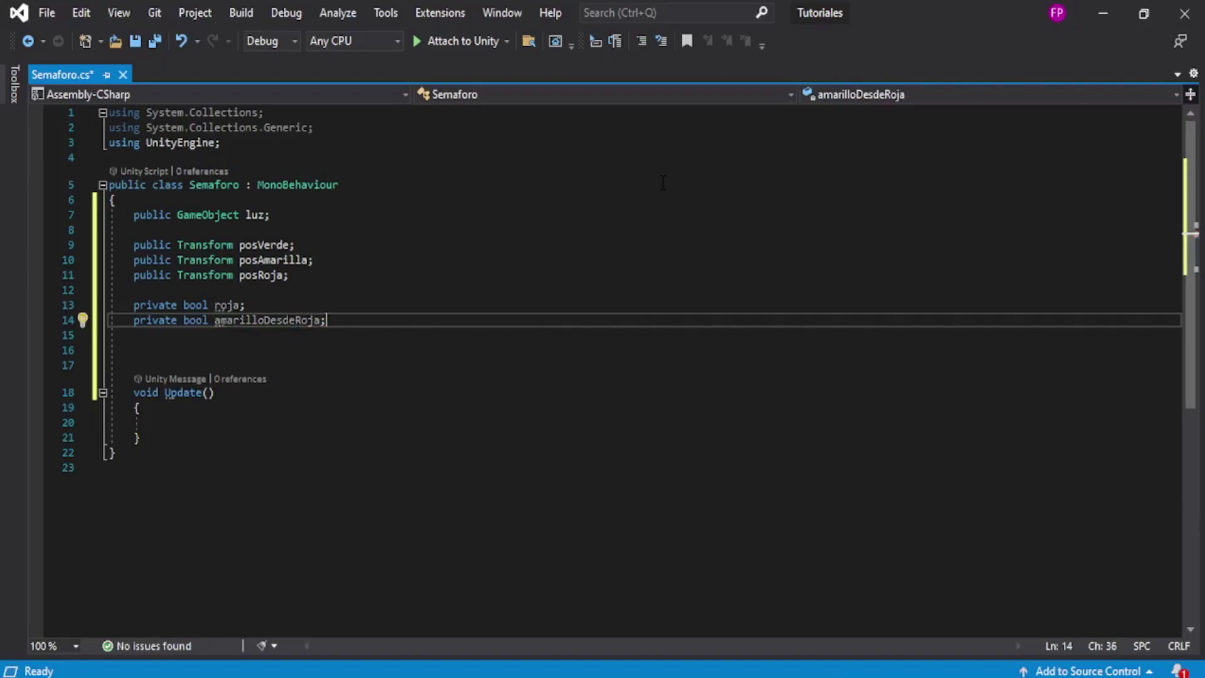
pyautogui.press('Return')
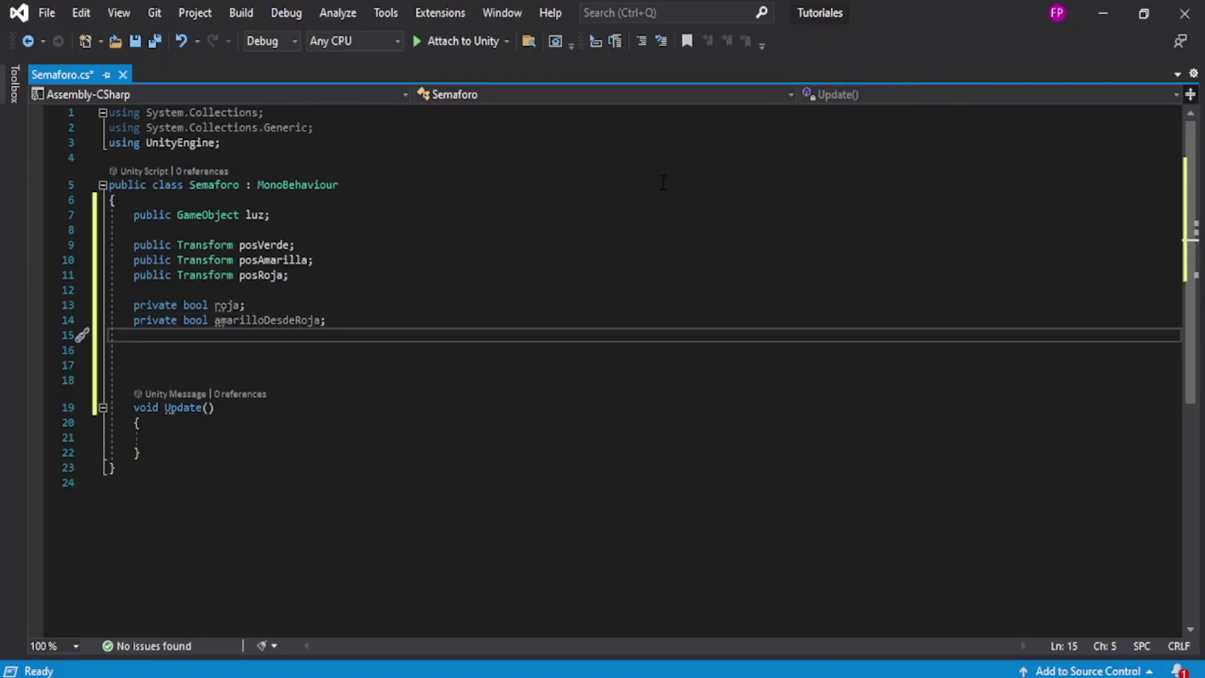
pyautogui.write('private bool amarilloDesdeVerde;')
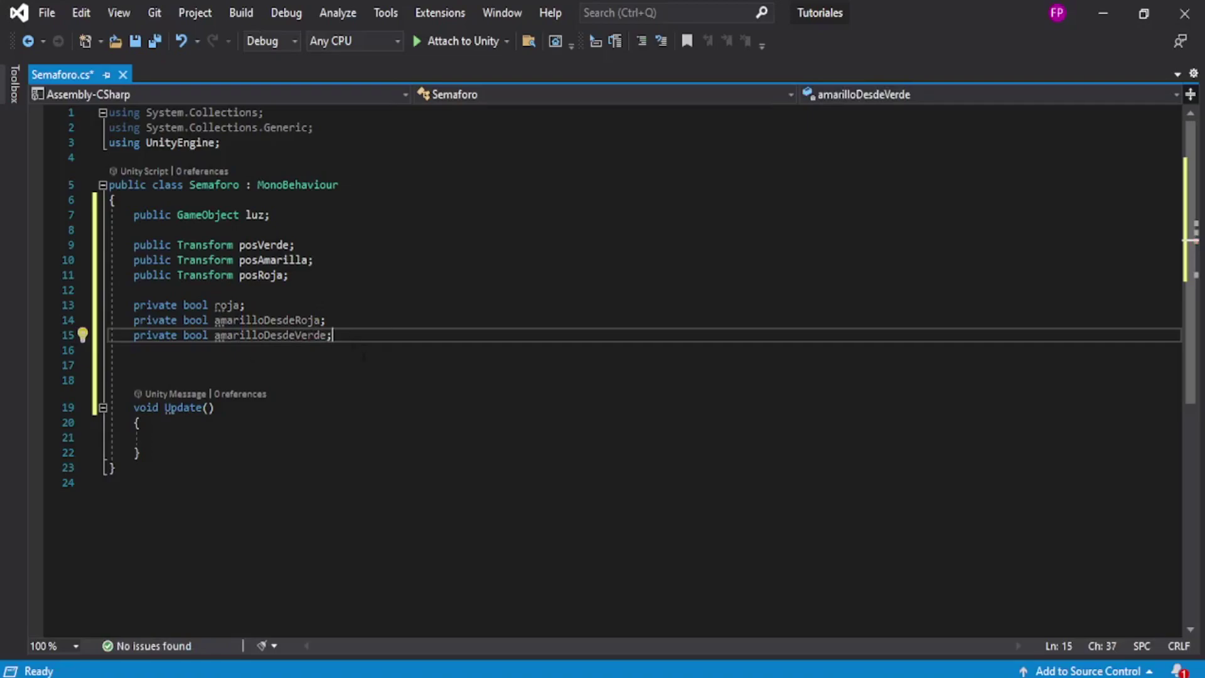
pyautogui.press('Return')
# Highlight the amarilloDesdeRoja and amarilloDesdeVerde names to compare them.
pyautogui.moveTo(331, 335); pyautogui.dragTo(214, 336)
pyautogui.moveTo(289, 320); pyautogui.dragTo(344, 320)
pyautogui.doubleClick(308, 320)
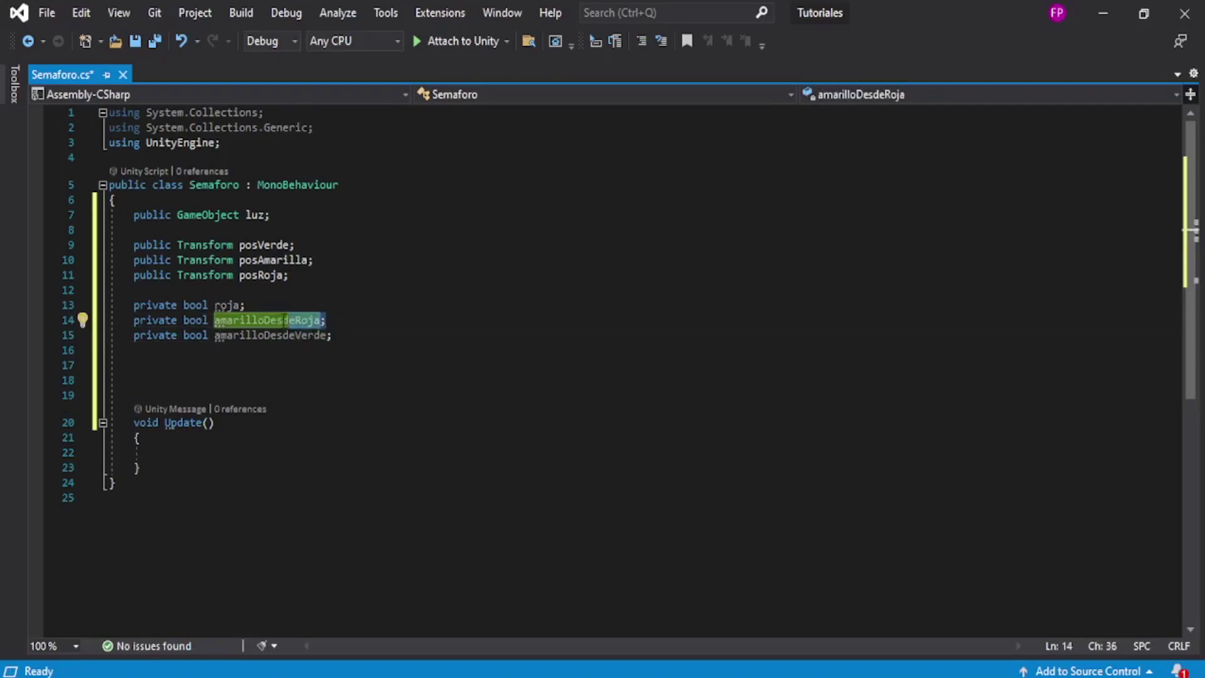
pyautogui.moveTo(258, 335); pyautogui.dragTo(348, 337)
pyautogui.click(348, 337)
# Add private bool verde; and leave space for a new method.
pyautogui.press('Return')
pyautogui.write('pr')
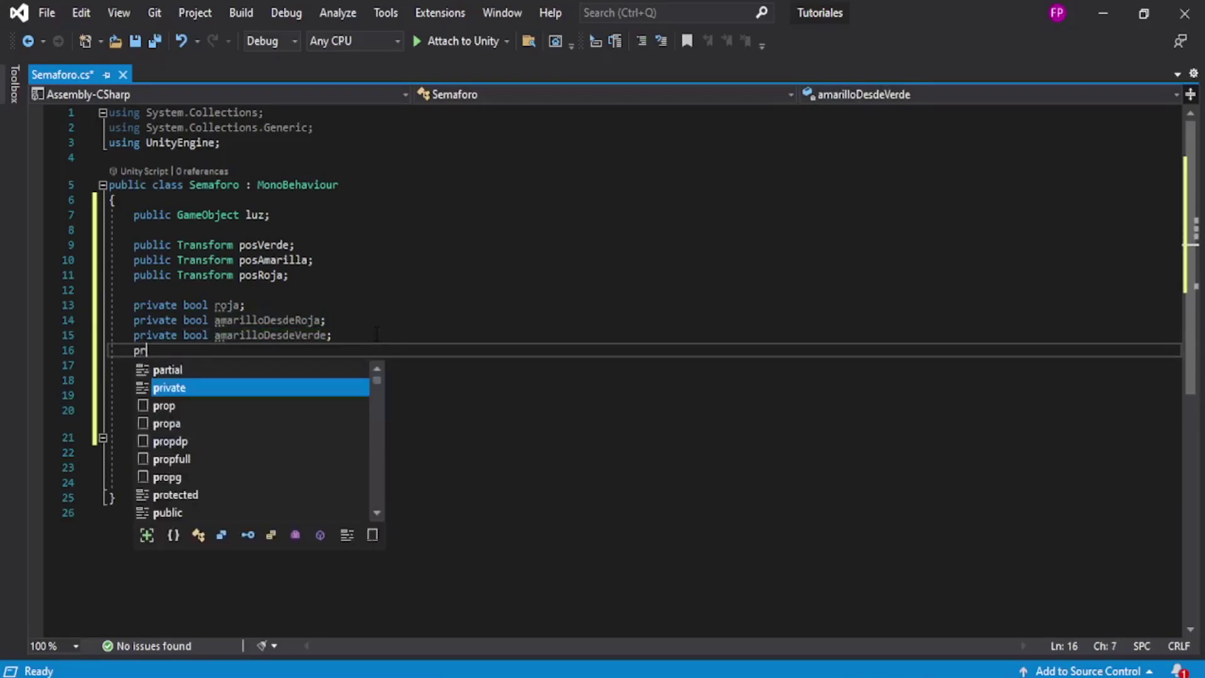
pyautogui.write('ivate bool')
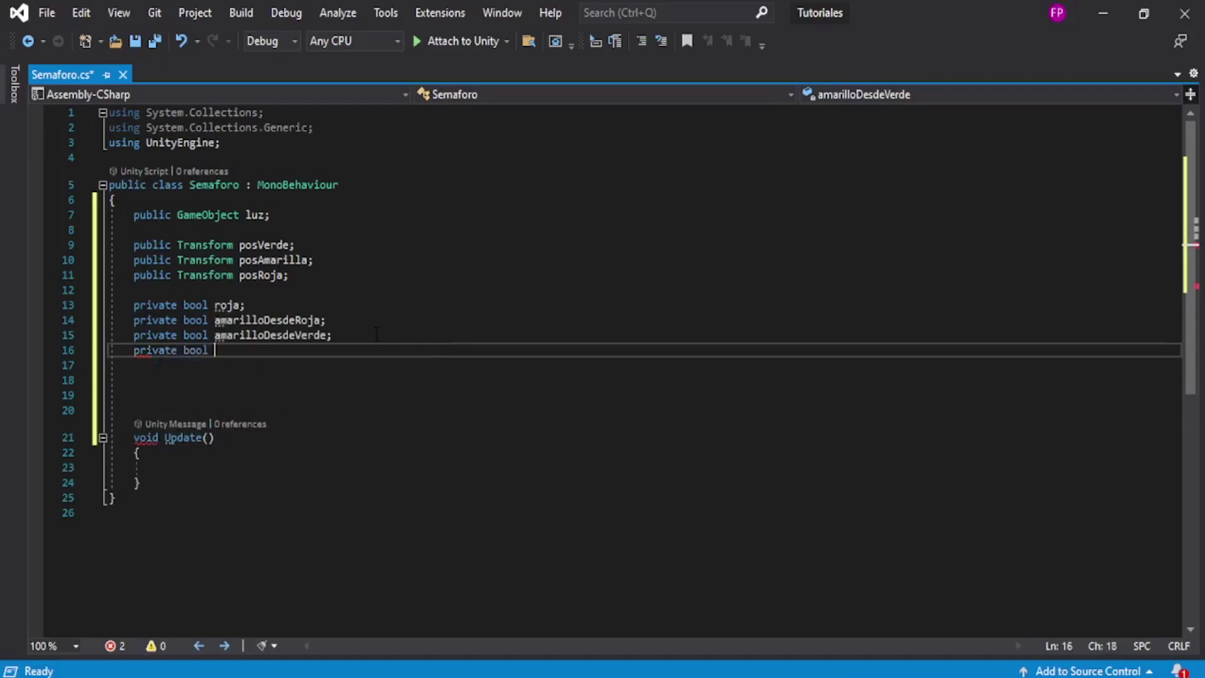
pyautogui.write(' verde;')
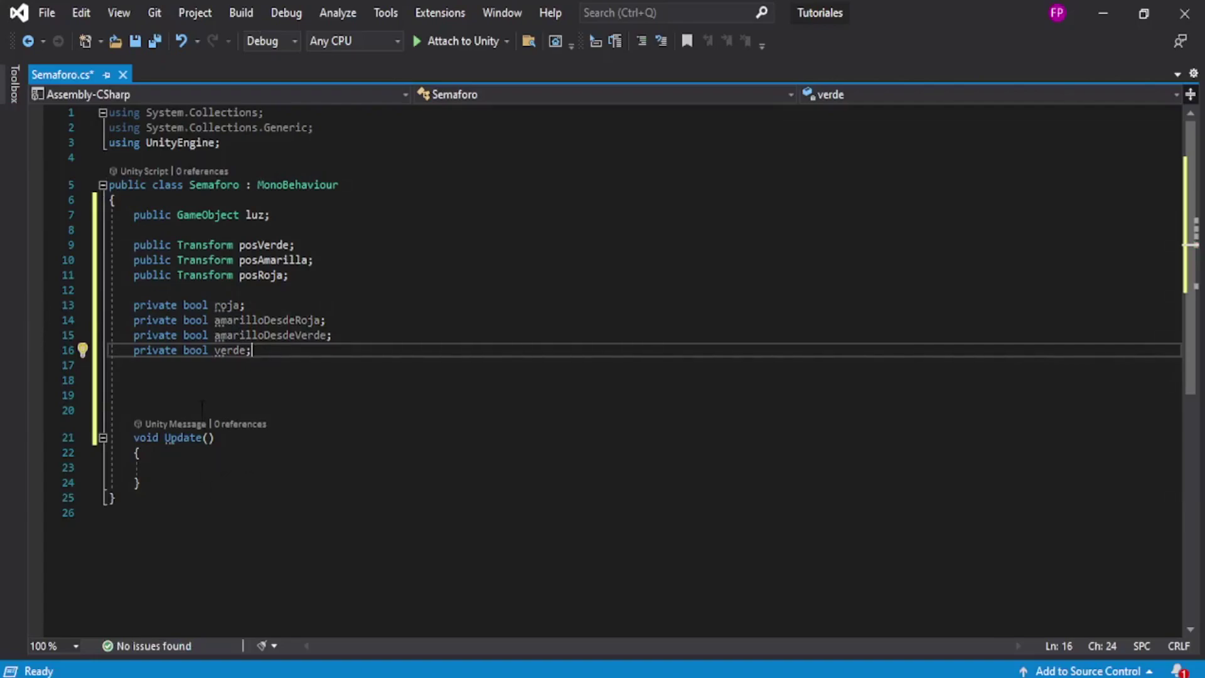
pyautogui.press('Return')
pyautogui.press('Return')
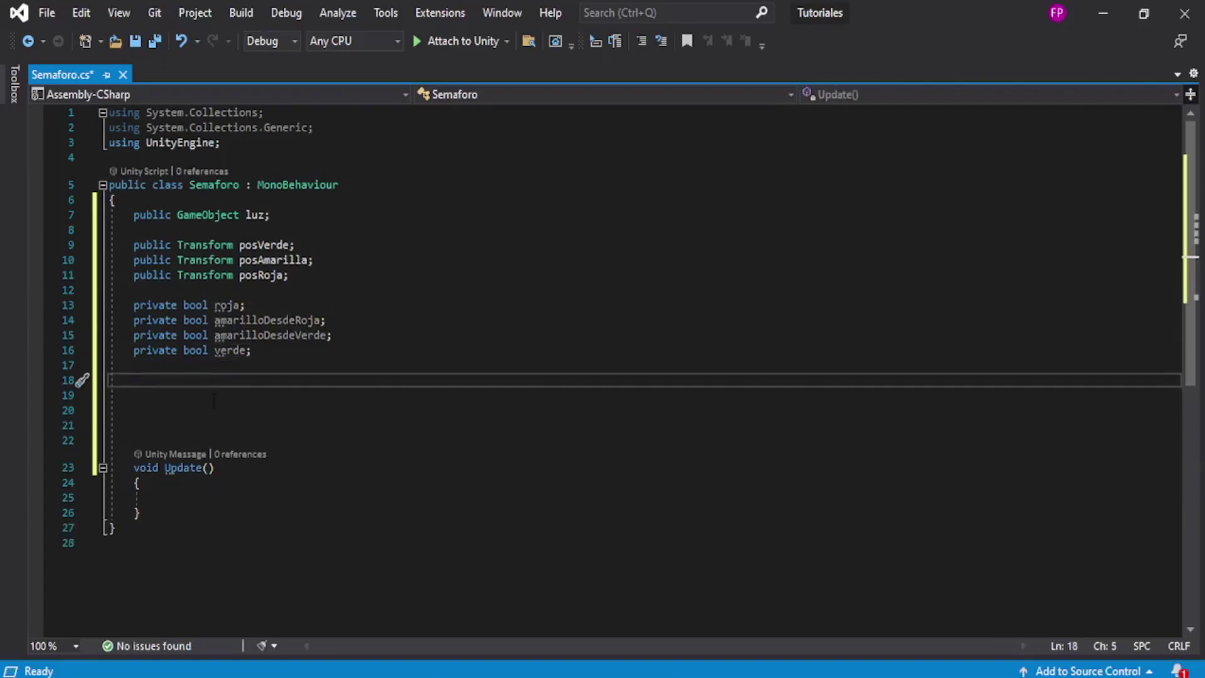
# Add a private Start() method whose body sets verde = true;.
pyautogui.write('voi')
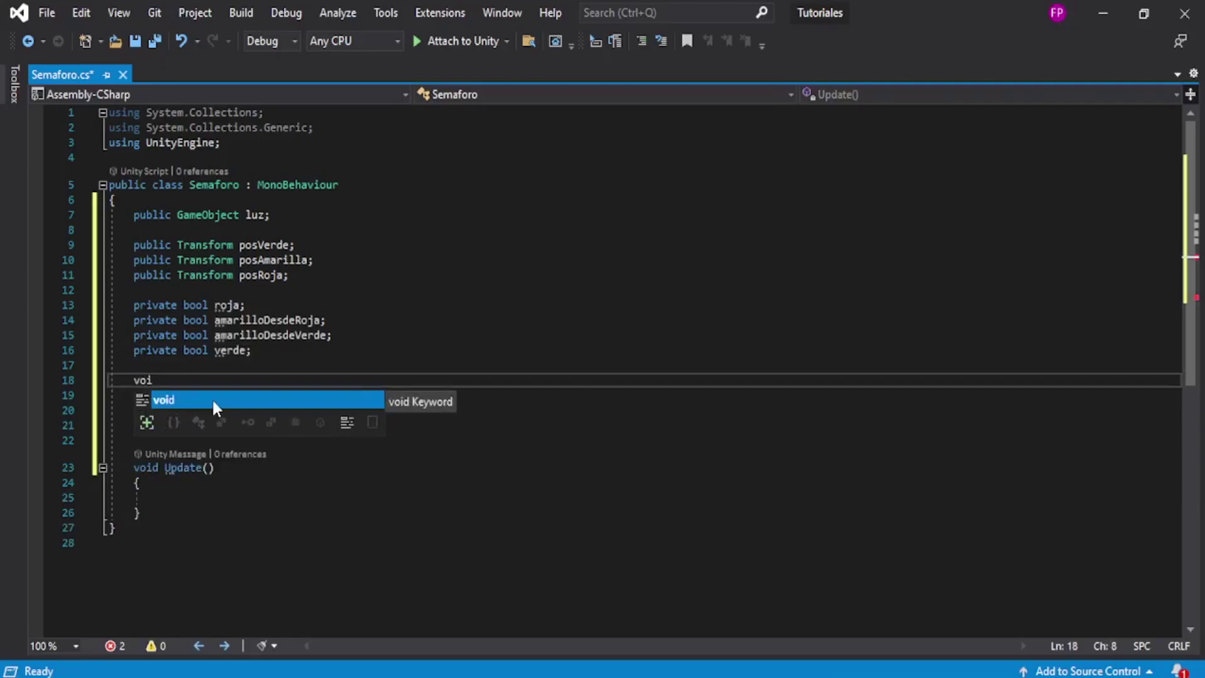
pyautogui.write('d start')
pyautogui.press('Tab')
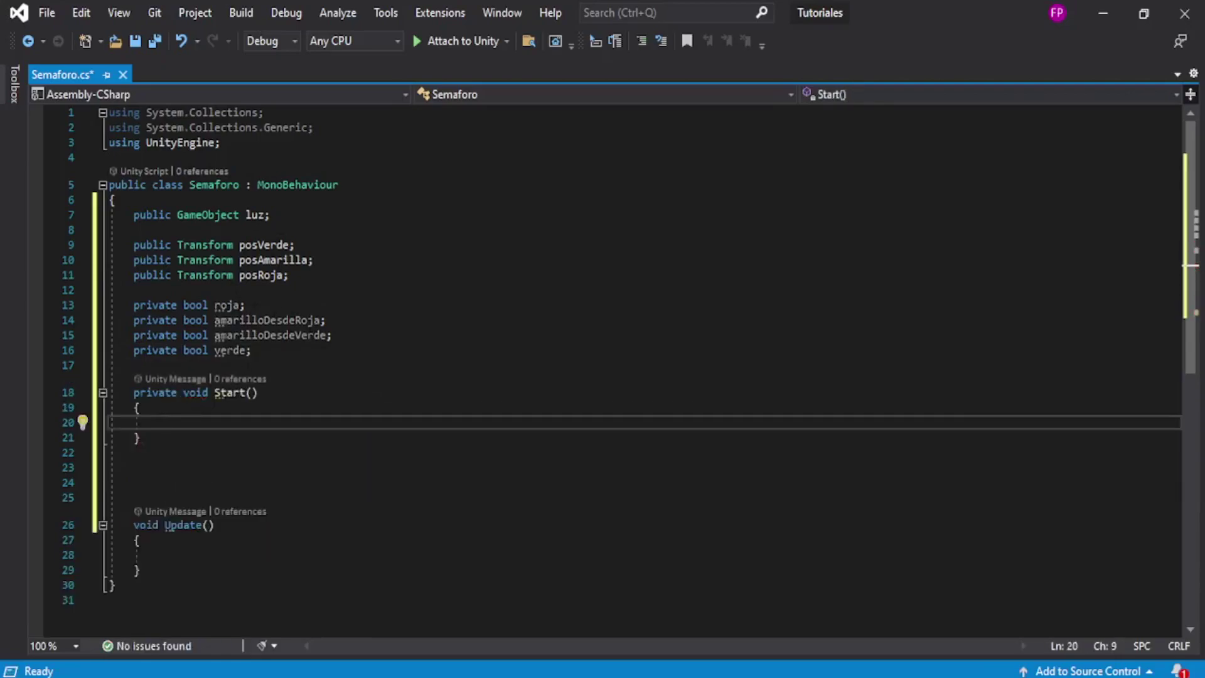
pyautogui.moveTo(138, 305)
pyautogui.mouseDown()
pyautogui.moveTo(167, 305)
pyautogui.moveTo(183, 335)
pyautogui.mouseUp()
pyautogui.click(223, 421)
pyautogui.write('verde ')
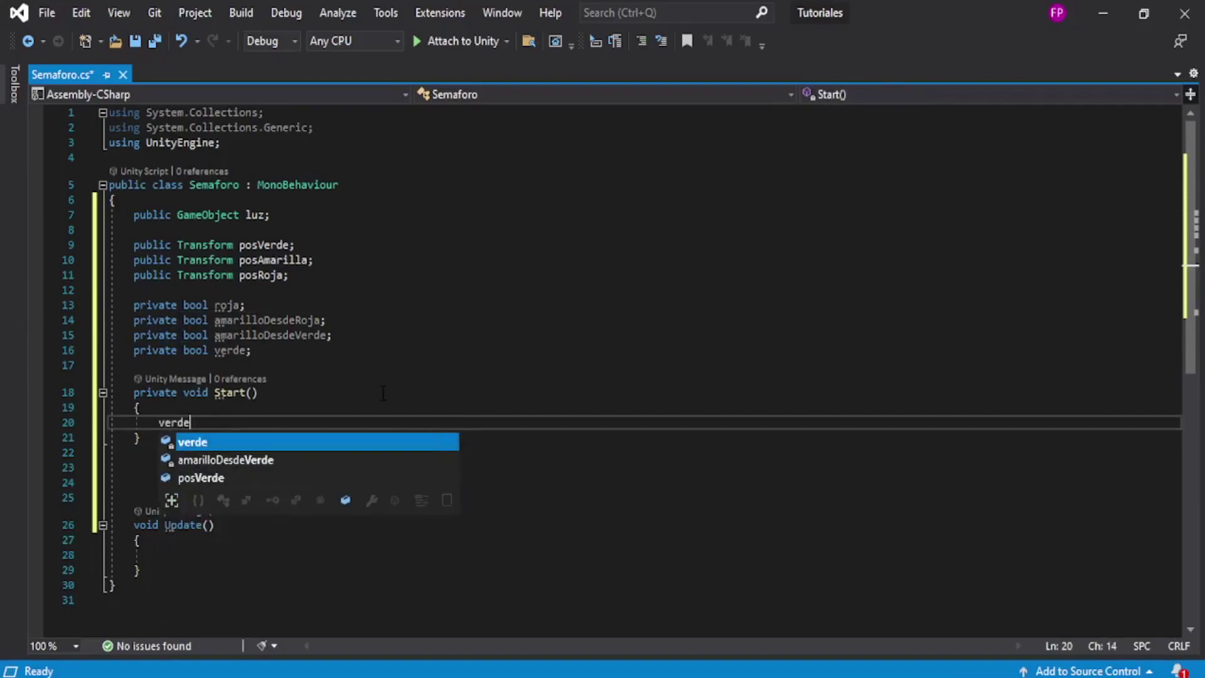
pyautogui.write('= true')
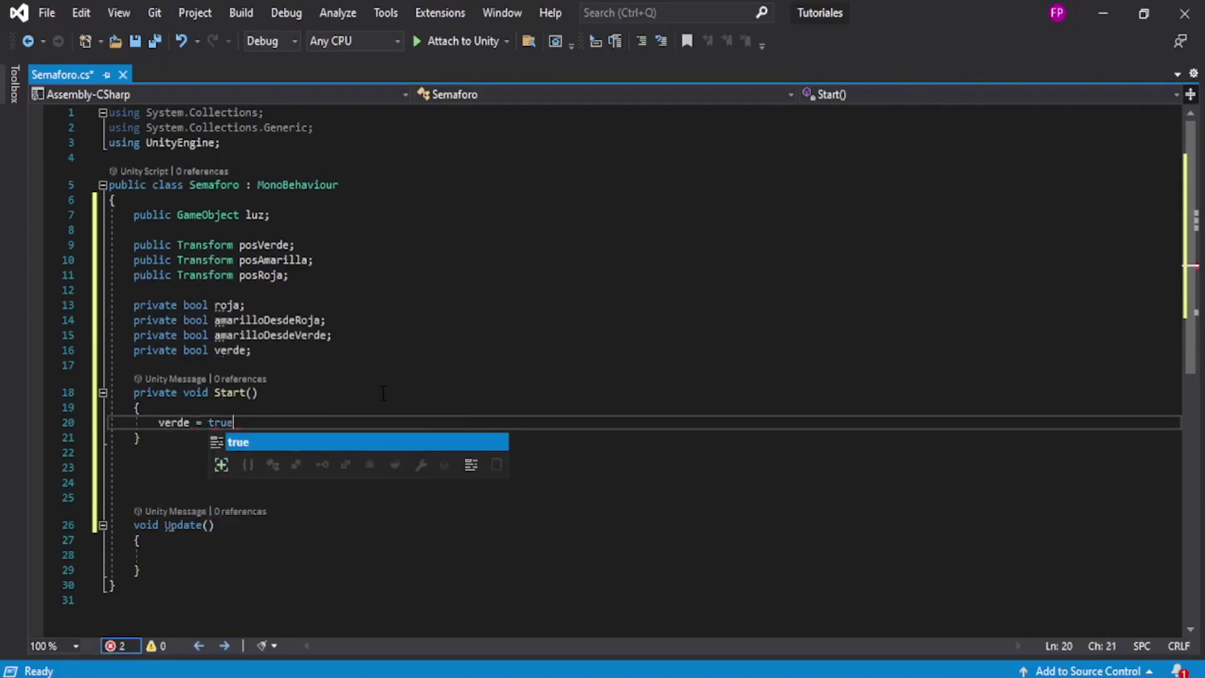
pyautogui.write(';')
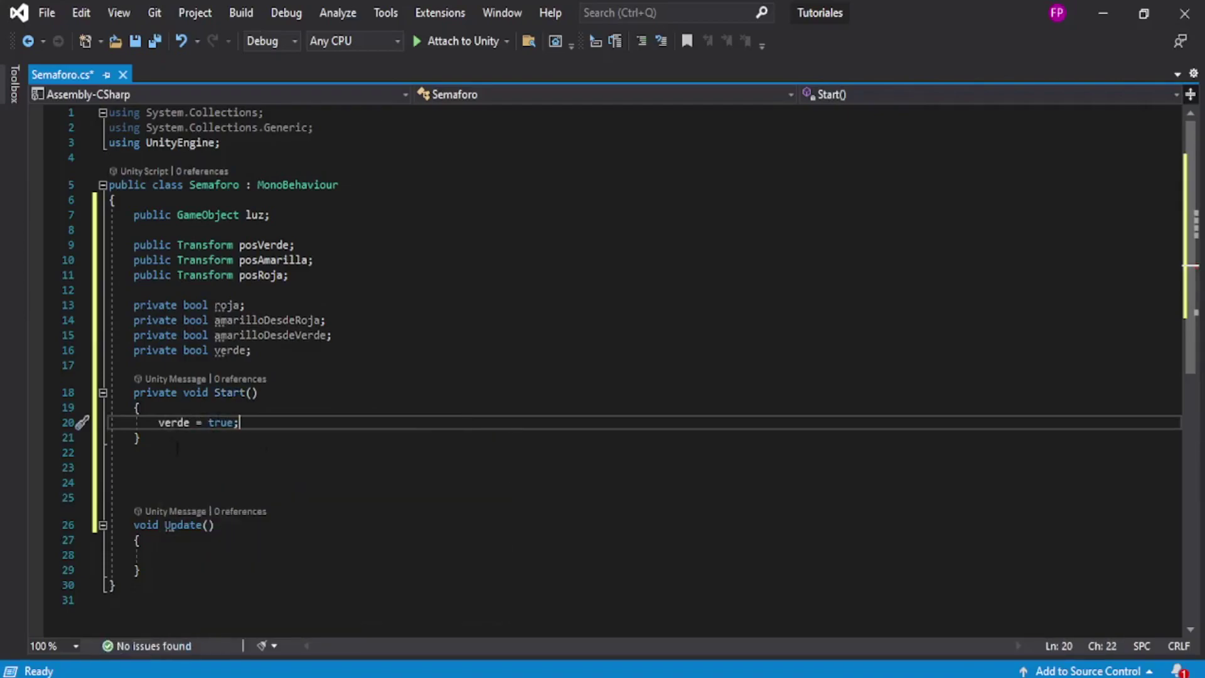
# Review the bool flags and Start method, then delete the extra blank lines above Update.
pyautogui.moveTo(214, 305); pyautogui.dragTo(251, 350)
pyautogui.click(133, 365)
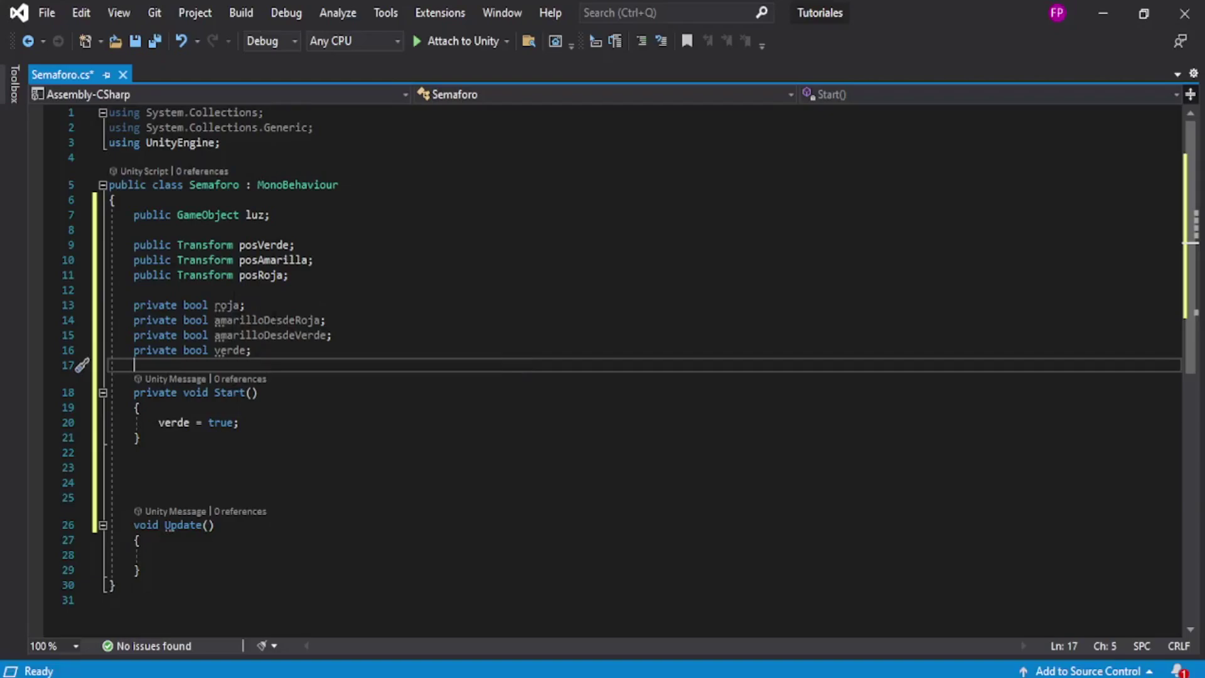
pyautogui.click(277, 335)
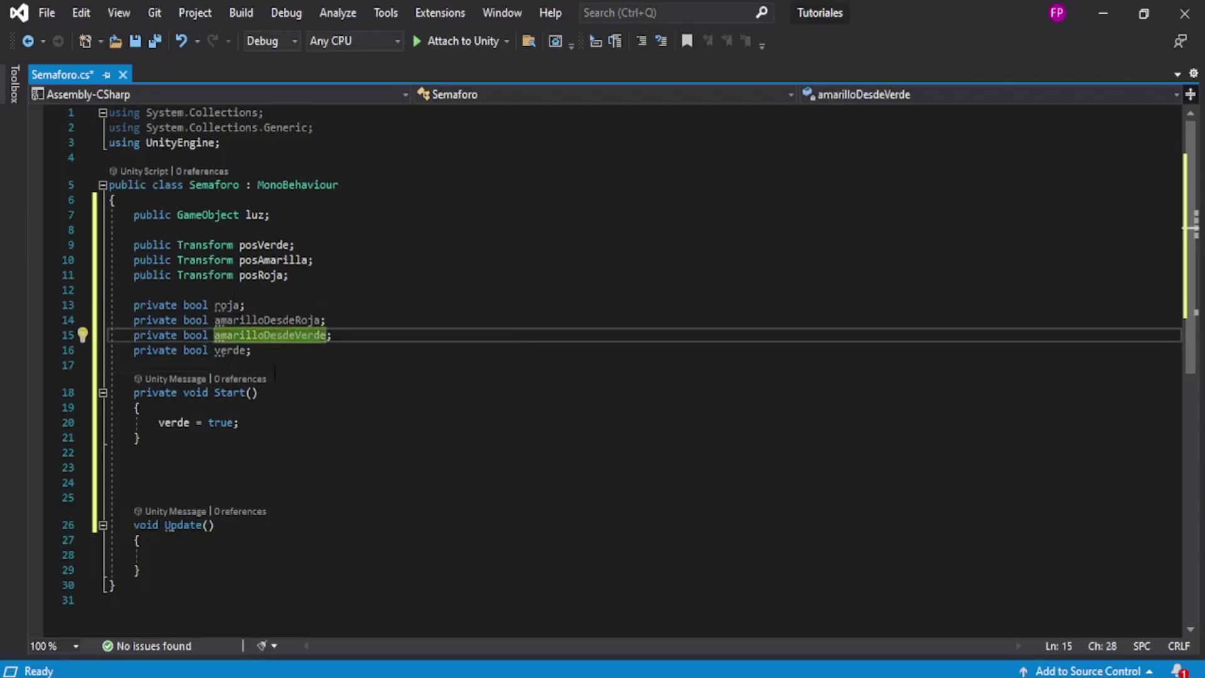
pyautogui.moveTo(235, 435); pyautogui.dragTo(109, 392)
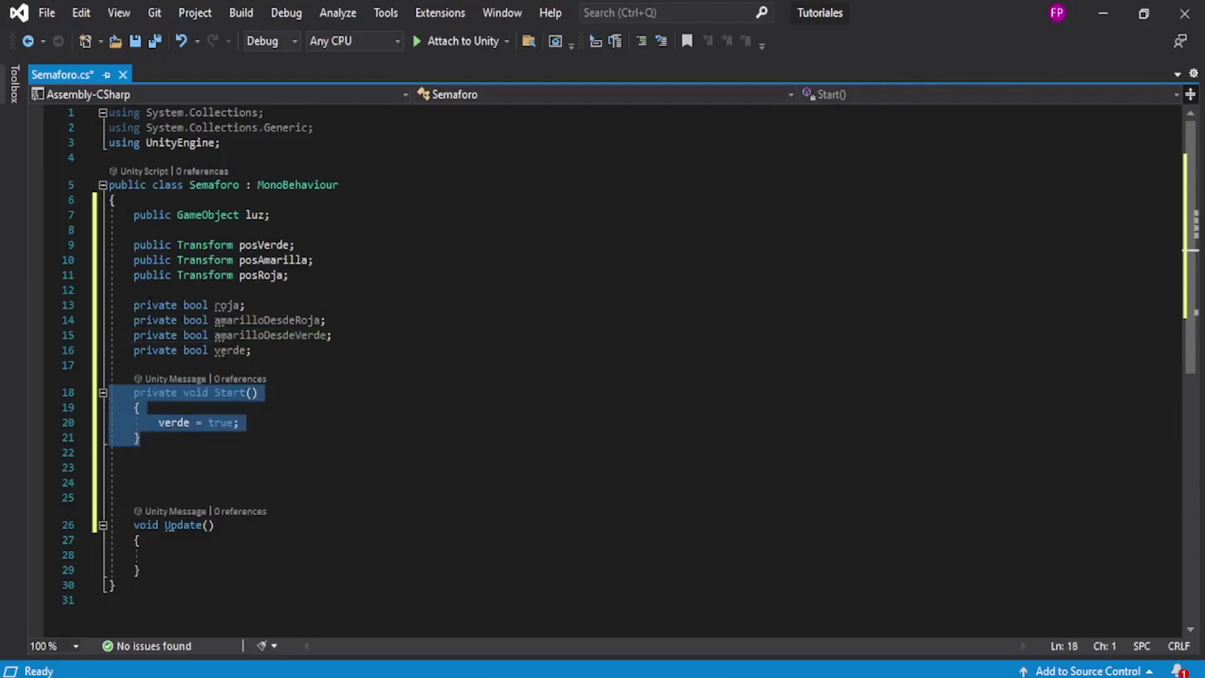
pyautogui.click(149, 305)
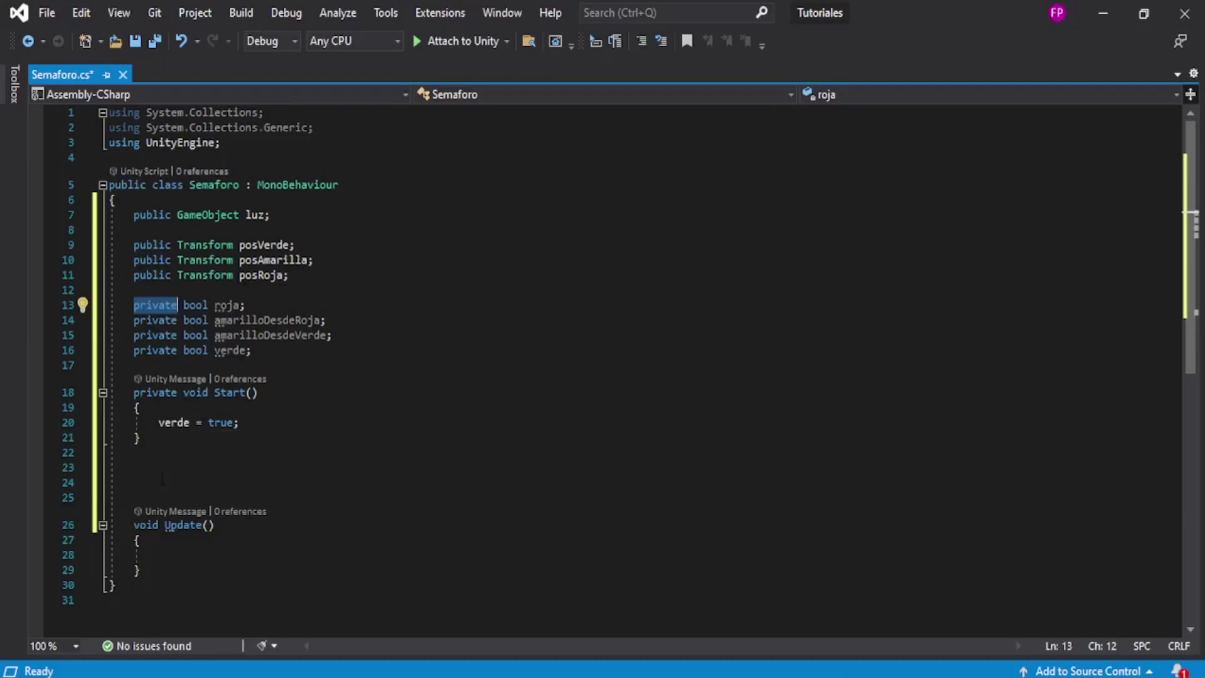
pyautogui.moveTo(133, 497); pyautogui.dragTo(57, 477)
pyautogui.press('BackSpace')
# Write an if(roja==true) block with empty braces inside Update.
pyautogui.press('Down')
pyautogui.press('Down')
pyautogui.press('Down')
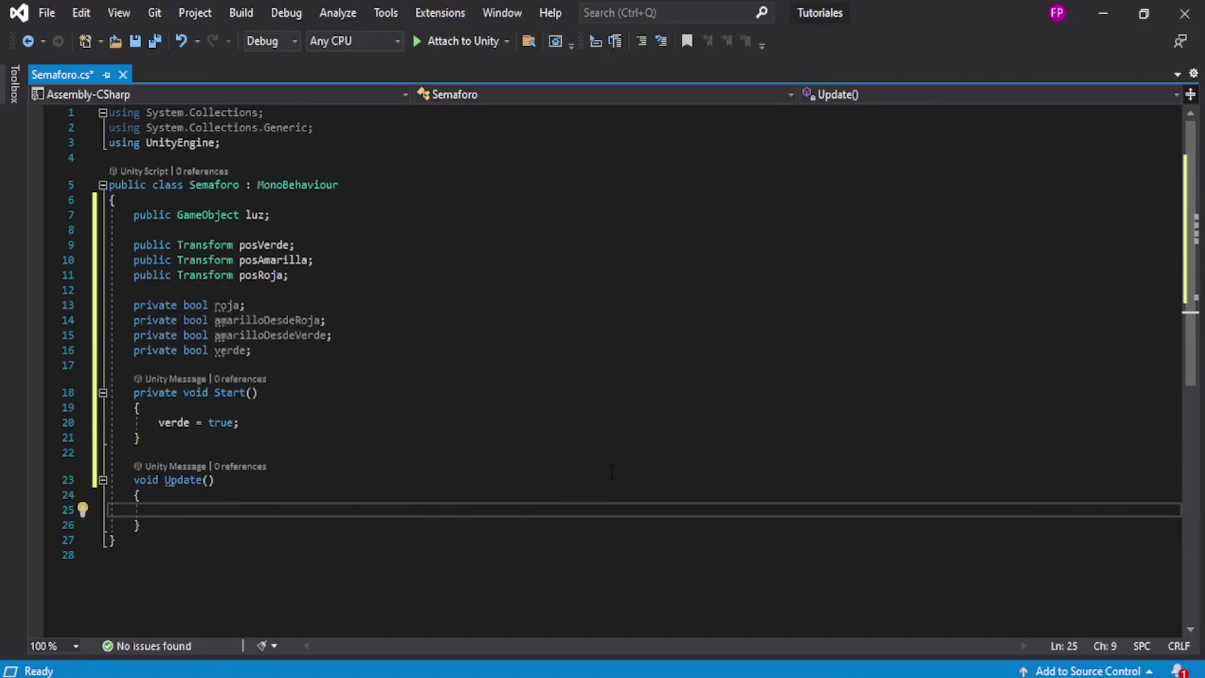
pyautogui.write('iuf')
pyautogui.press('BackSpace')
pyautogui.press('BackSpace')
pyautogui.write('f')
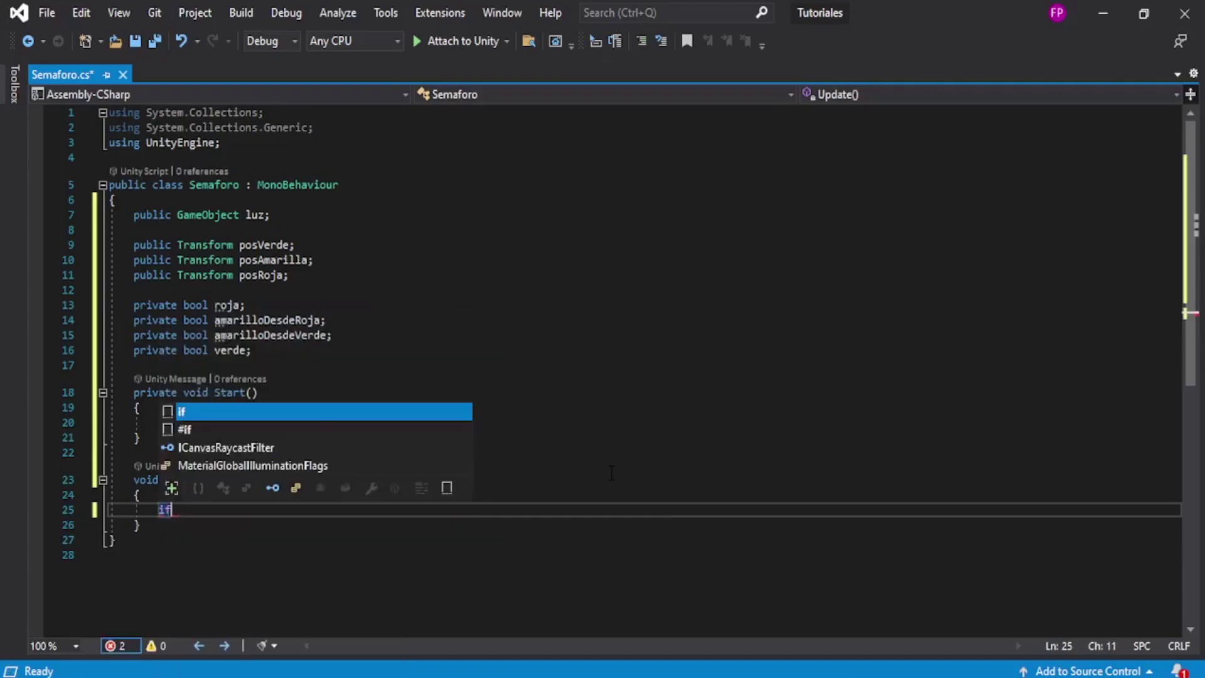
pyautogui.write('(roja==true')
pyautogui.press('Return')
pyautogui.write('{')
pyautogui.press('Return')
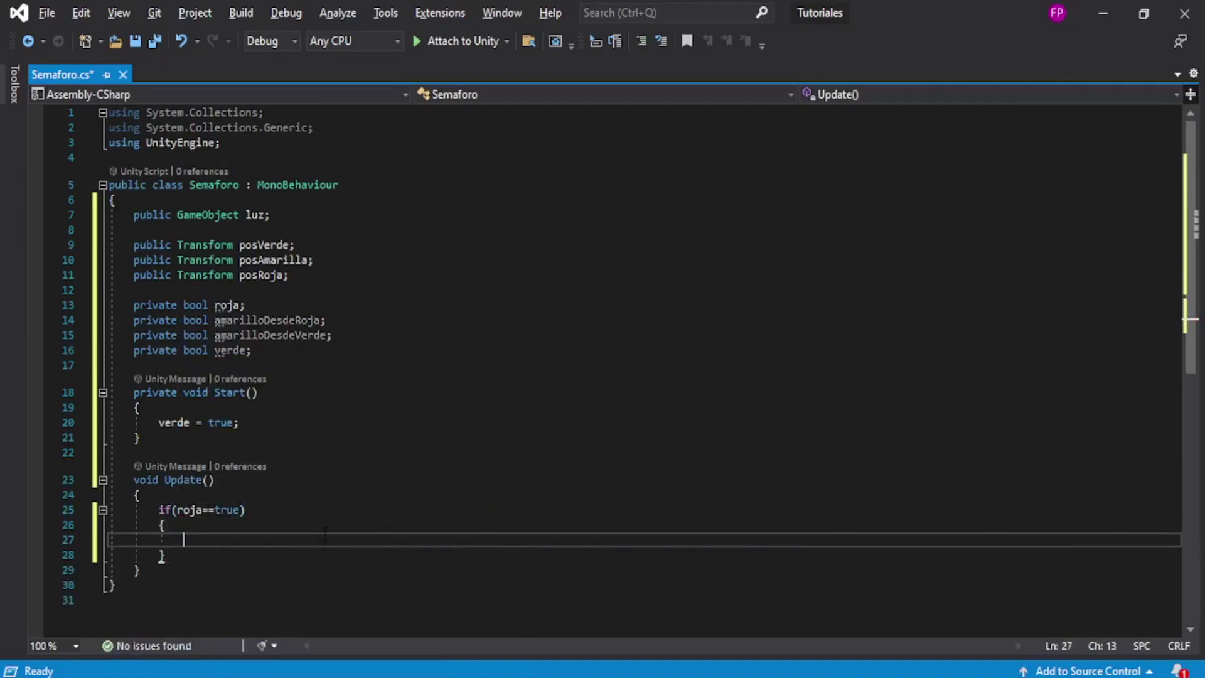
# Begin a second if below it, completing amarilloDesdeVerde from IntelliSense as the condition.
pyautogui.click(190, 566)
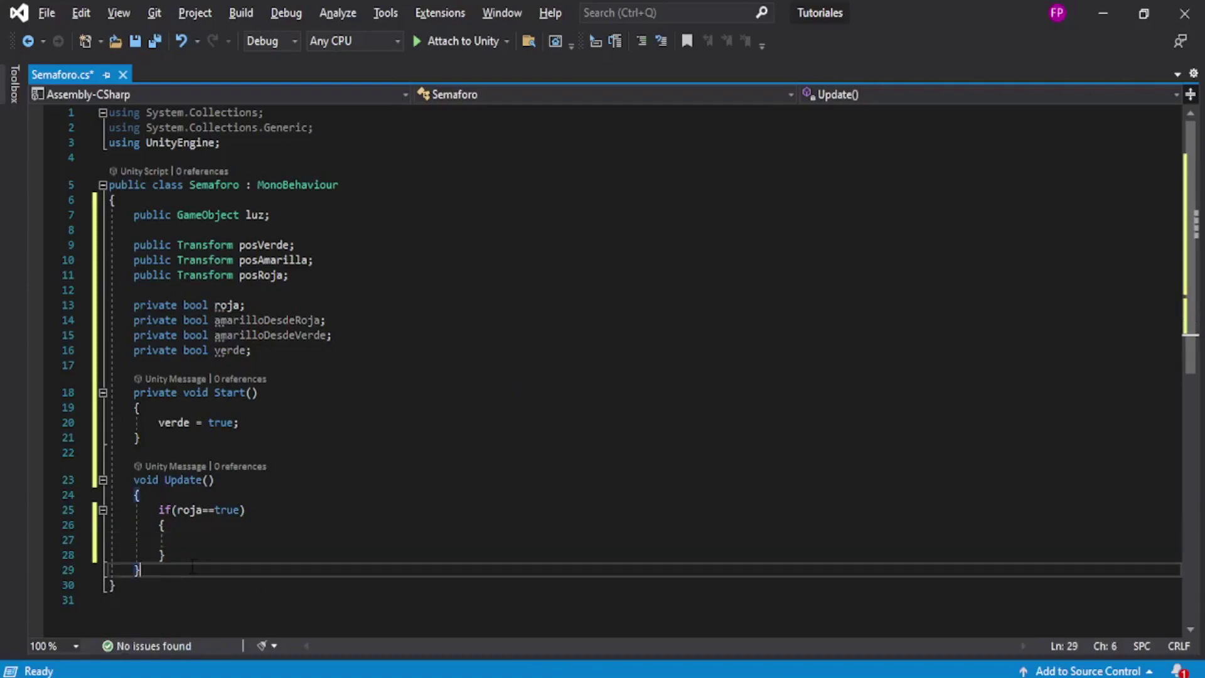
pyautogui.press('Return')
pyautogui.press('Return')
pyautogui.write('if(')
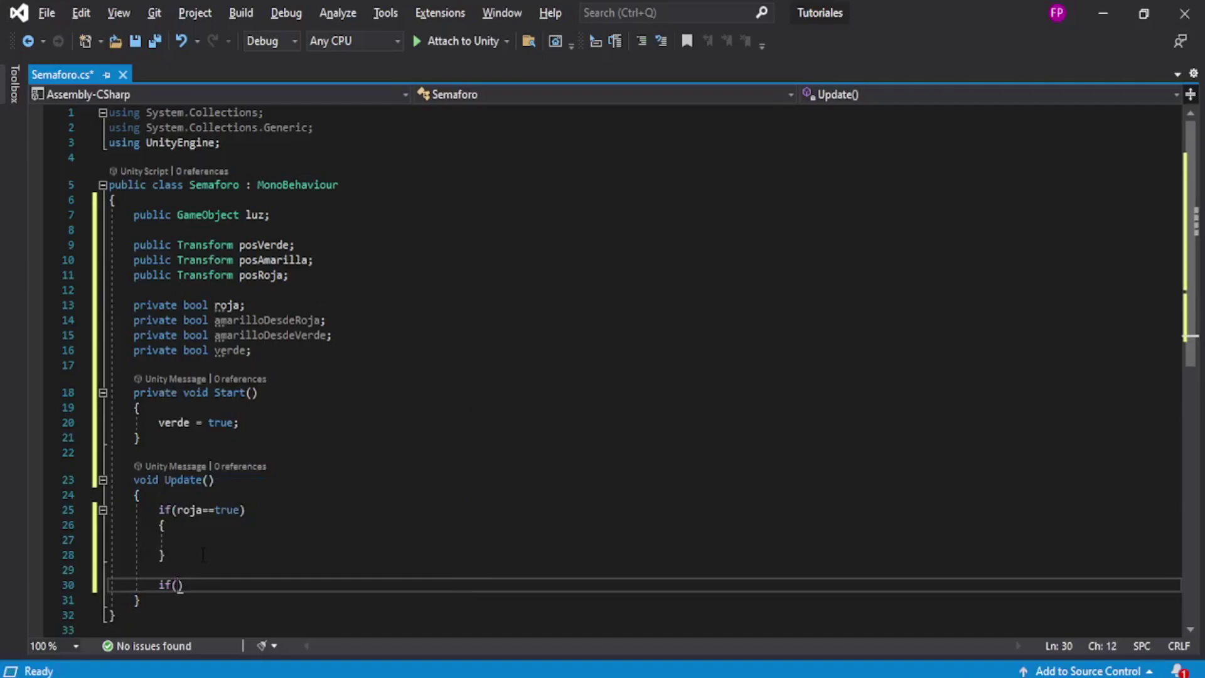
pyautogui.write('amari')
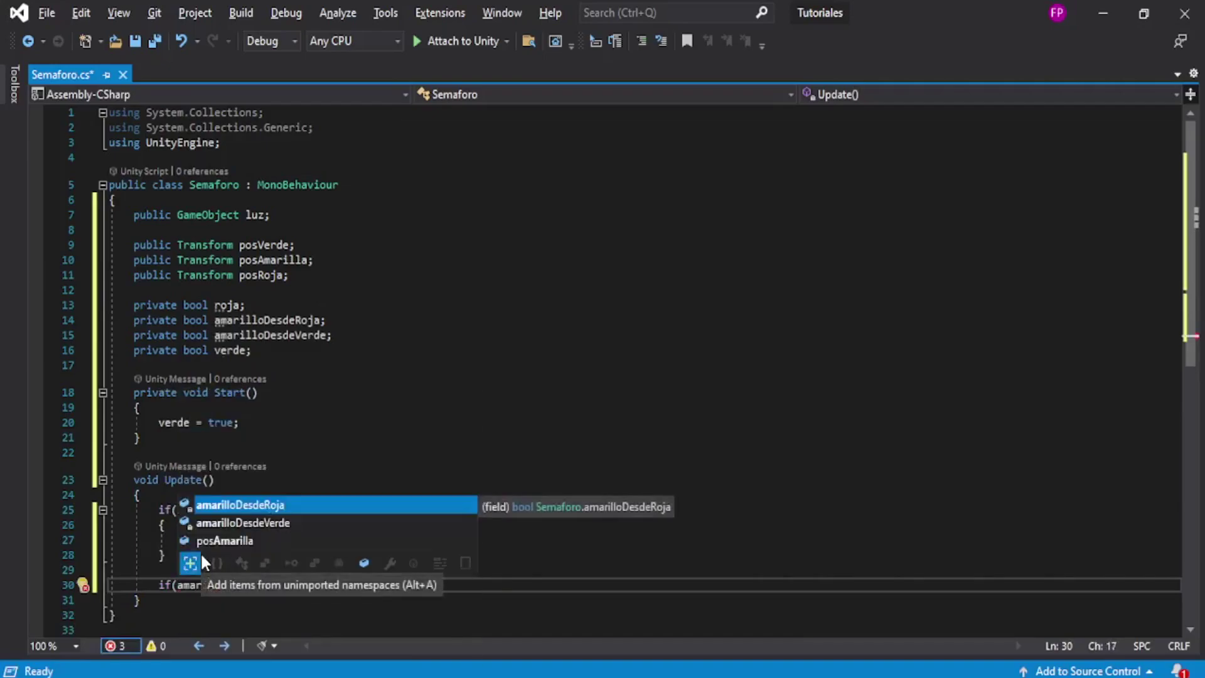
pyautogui.press('Down')
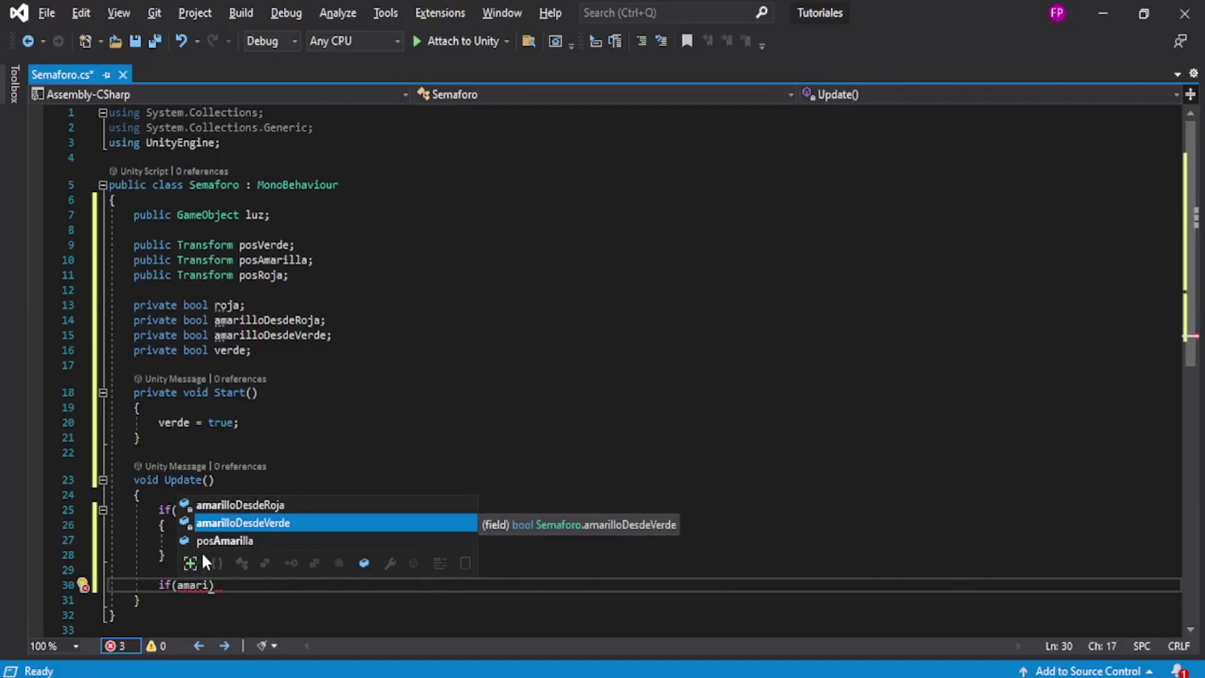
pyautogui.press('Tab')
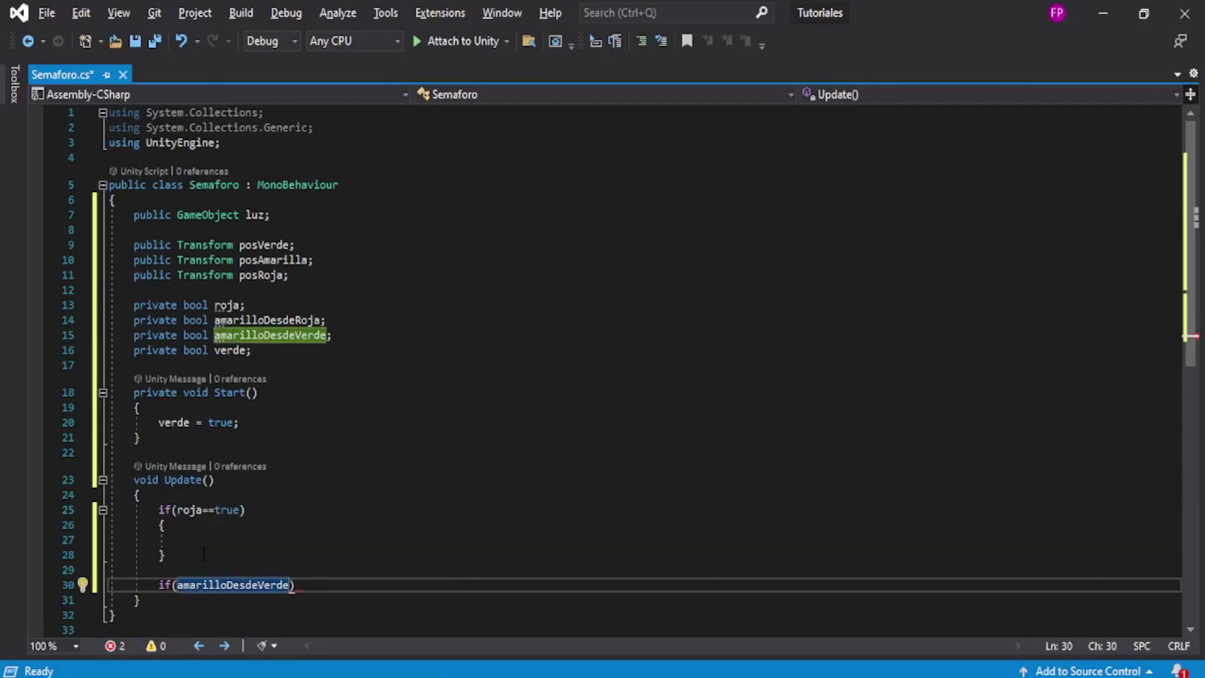
# Remove the old verde and roja declarations and retype private bool verde; at the top.
pyautogui.scroll(-1, 602, 370)
pyautogui.click(203, 465)
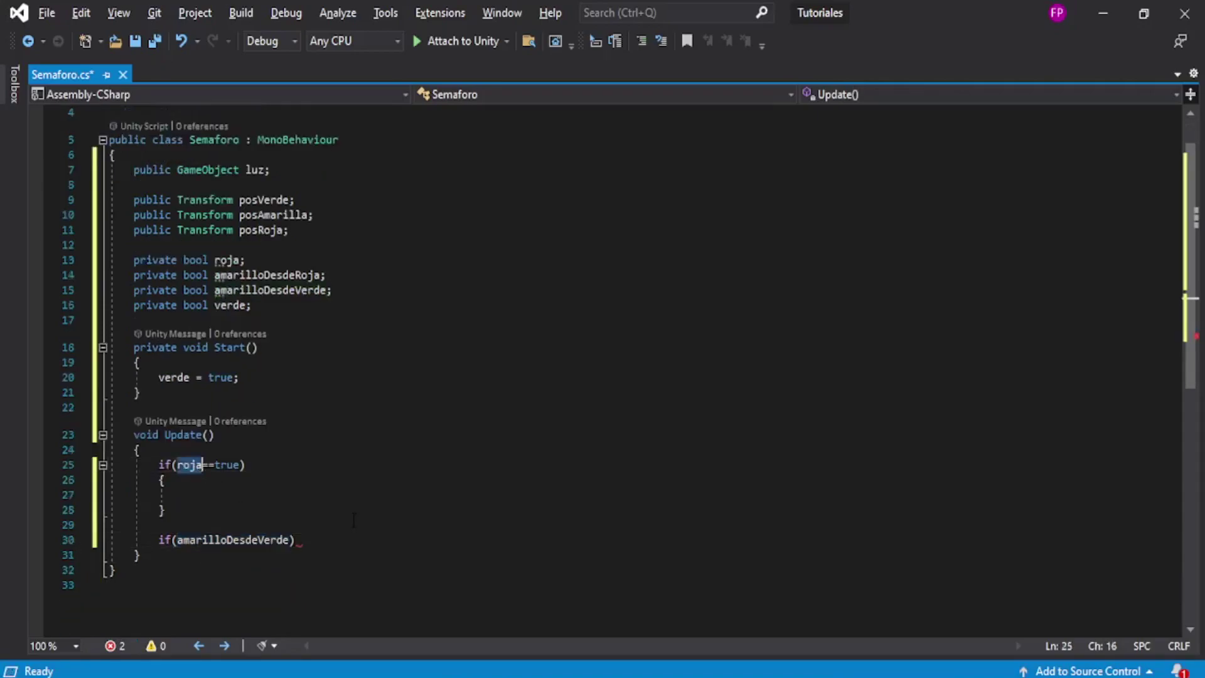
pyautogui.moveTo(251, 305); pyautogui.dragTo(108, 305)
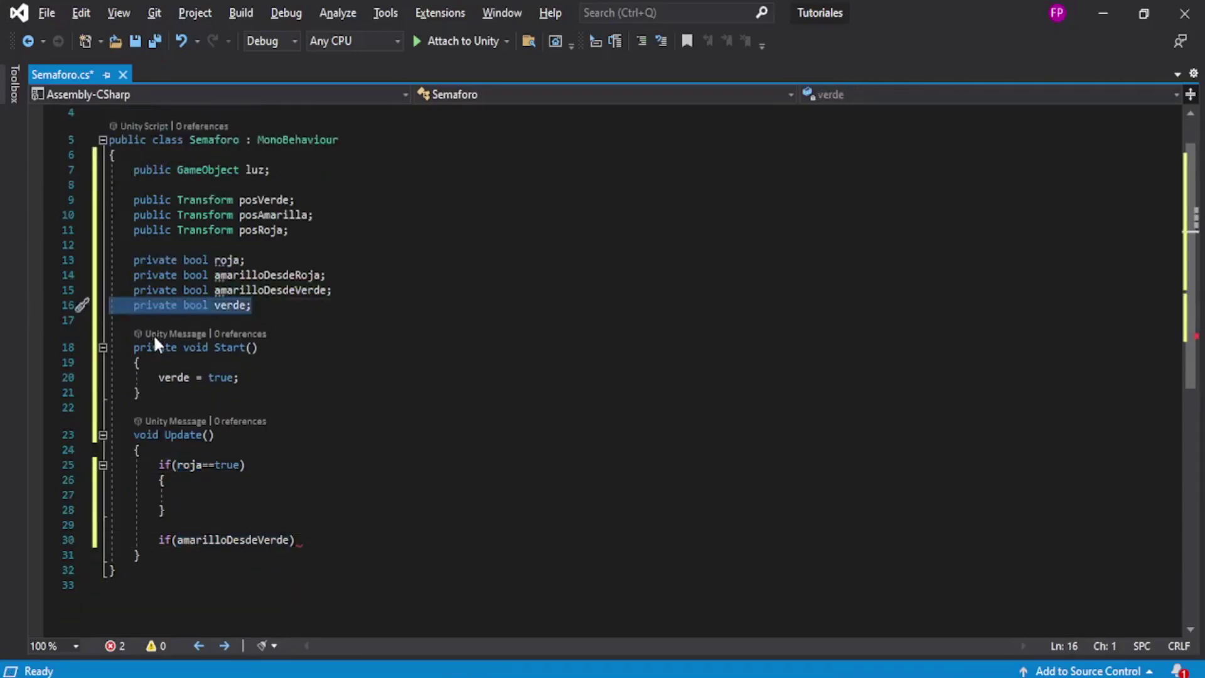
pyautogui.press('Delete')
pyautogui.moveTo(246, 259); pyautogui.dragTo(139, 260)
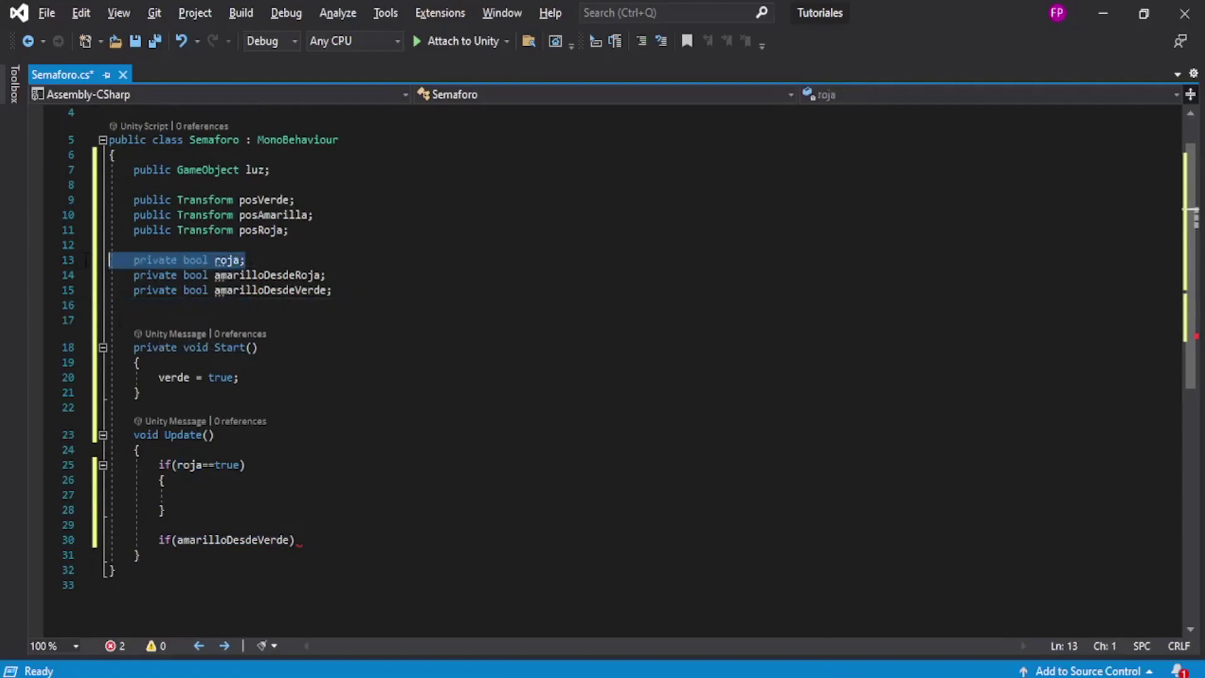
pyautogui.press('Return')
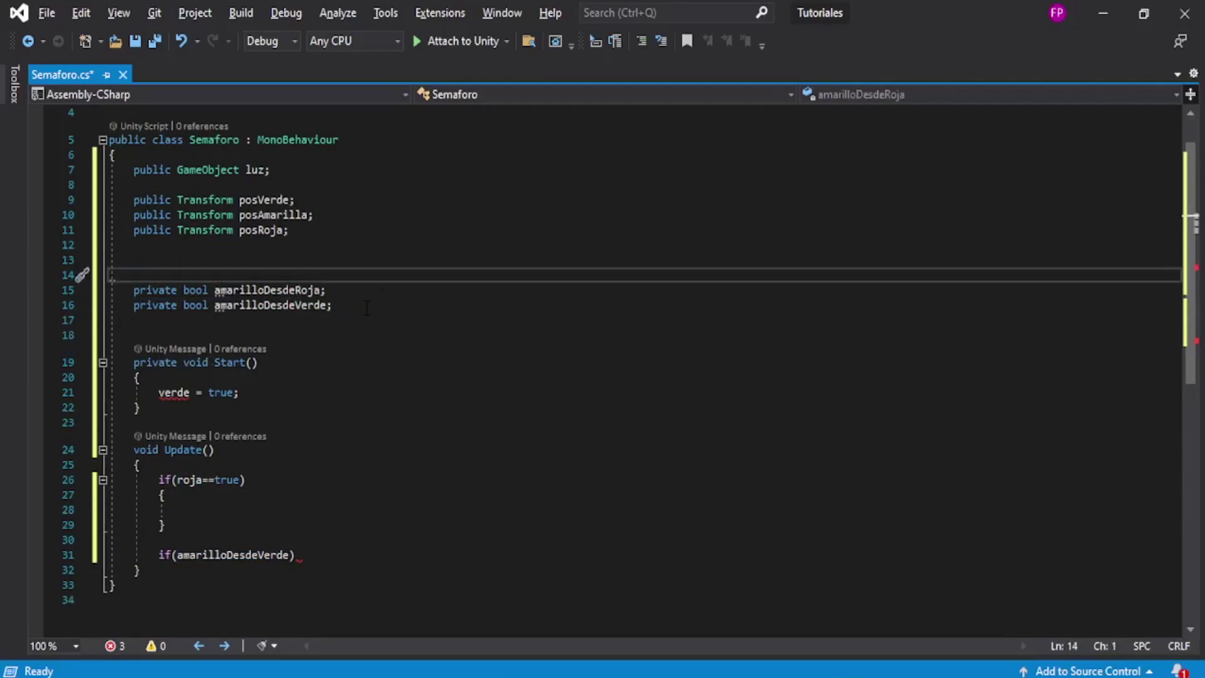
pyautogui.press('BackSpace')
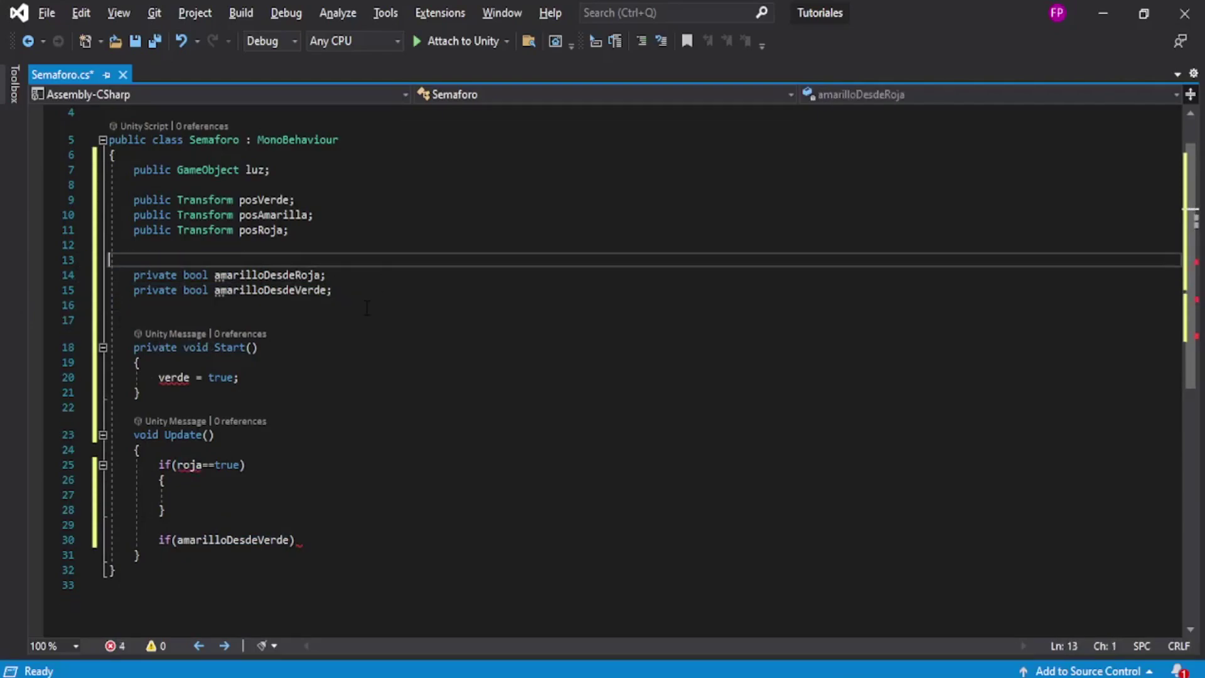
pyautogui.write('private vbo')
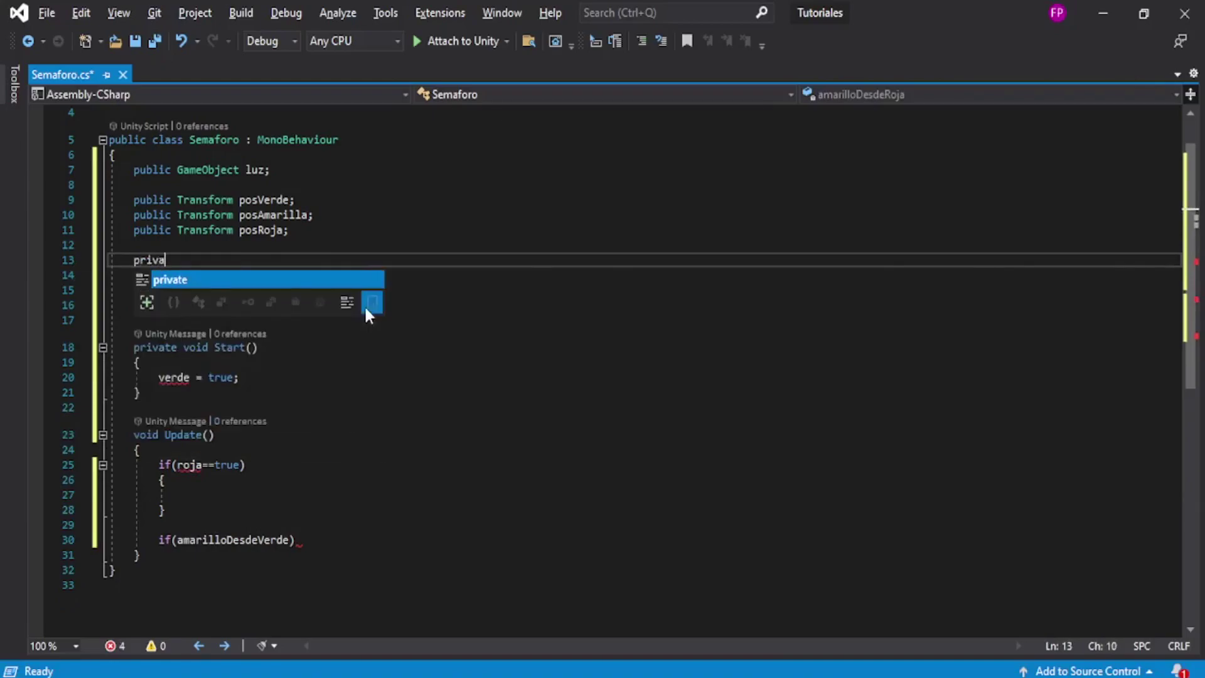
pyautogui.press('BackSpace')
pyautogui.press('BackSpace')
pyautogui.press('BackSpace')
pyautogui.write('bool verde;')
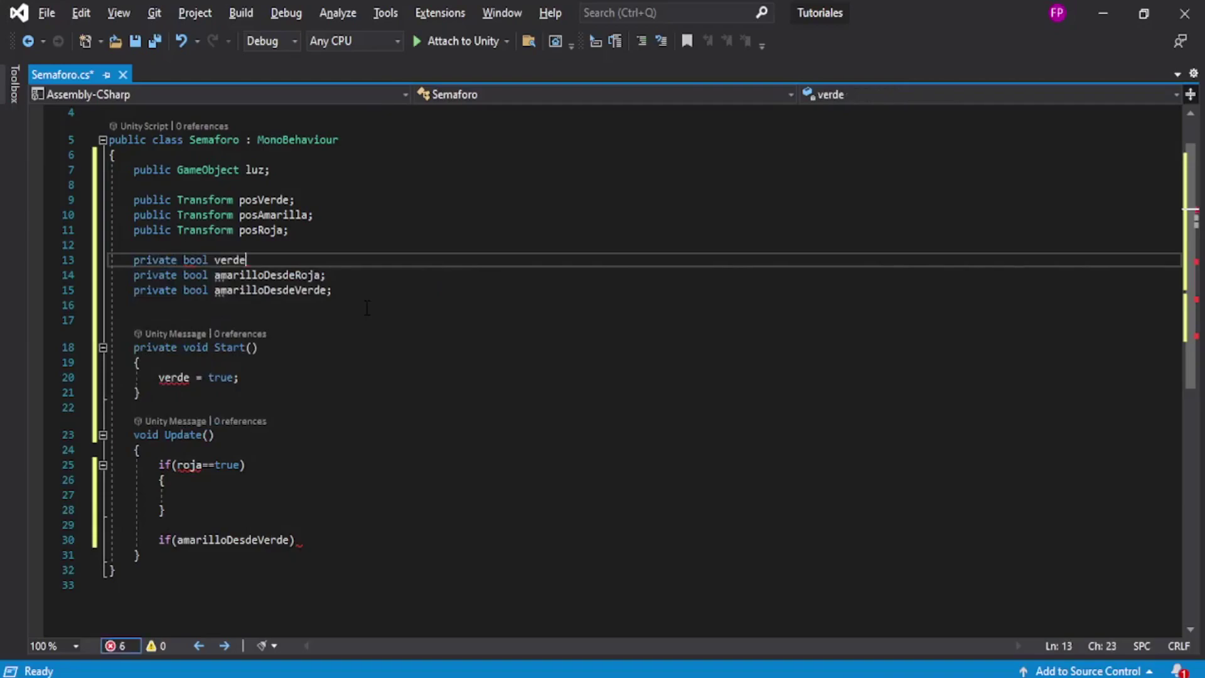
# Add private bool roja; and move amarilloDesdeRoja directly beneath amarilloDesdeVerde.
pyautogui.click(363, 292)
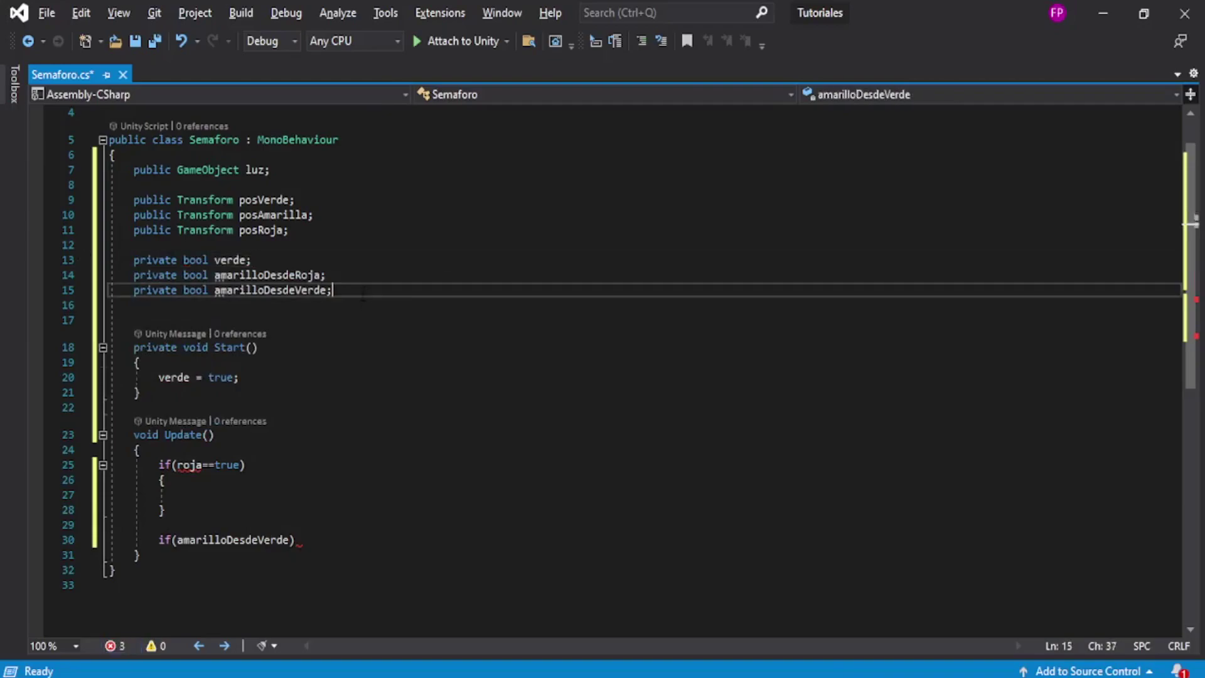
pyautogui.press('Return')
pyautogui.write('private bool roja;')
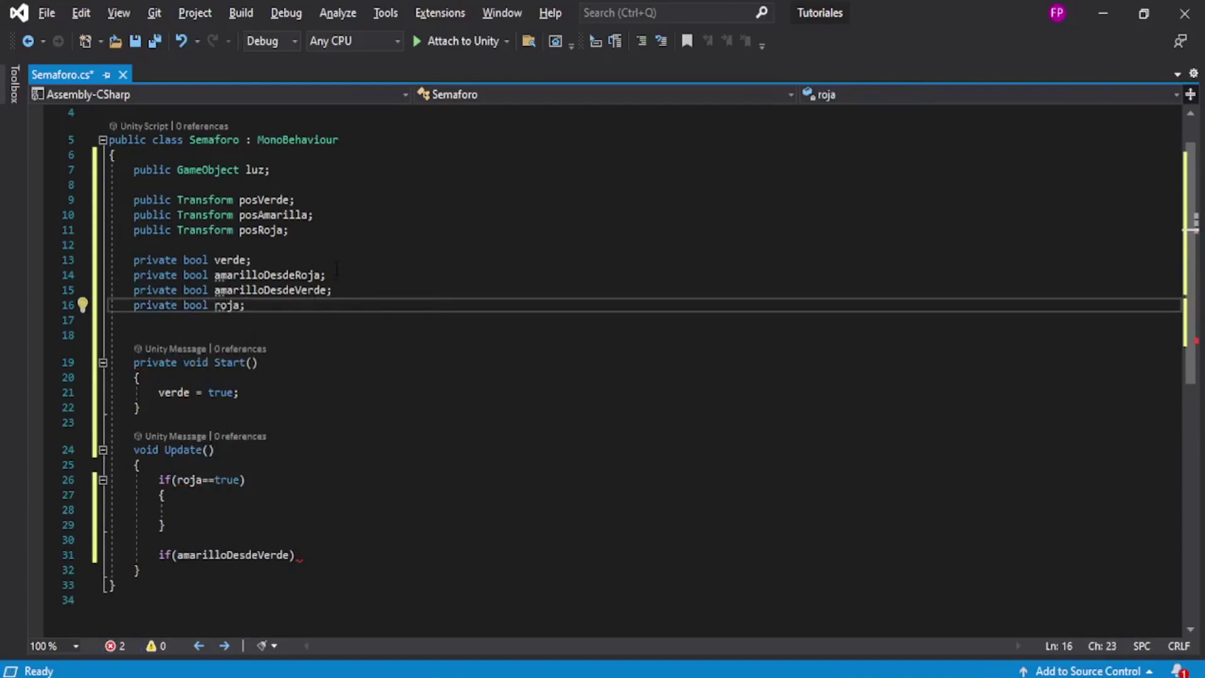
pyautogui.moveTo(337, 274); pyautogui.dragTo(107, 274)
pyautogui.hotkey('ctrl', 'c')
pyautogui.press('Delete')
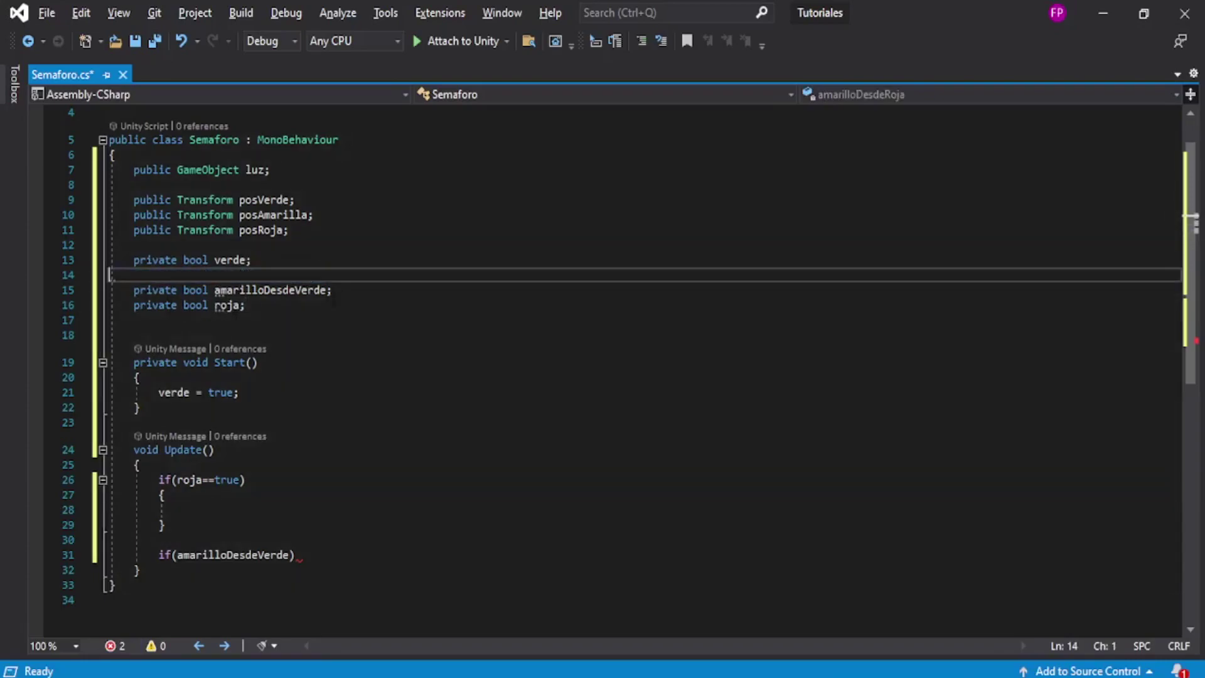
pyautogui.click(332, 290)
pyautogui.press('Return')
pyautogui.hotkey('ctrl', 'v')
# Delete the leftover empty line and review the reordered bool declarations.
pyautogui.click(215, 276)
pyautogui.press('BackSpace')
pyautogui.press('Down')
pyautogui.press('Down')
pyautogui.press('End')
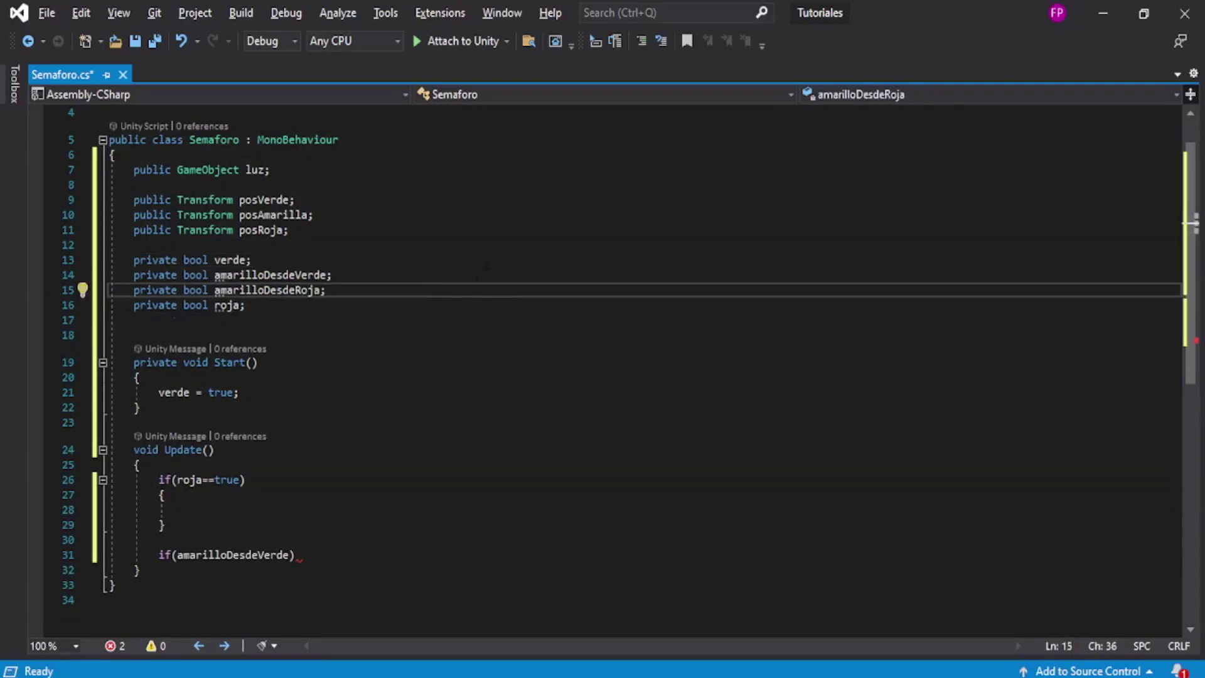
pyautogui.press('Up')
pyautogui.press('Up')
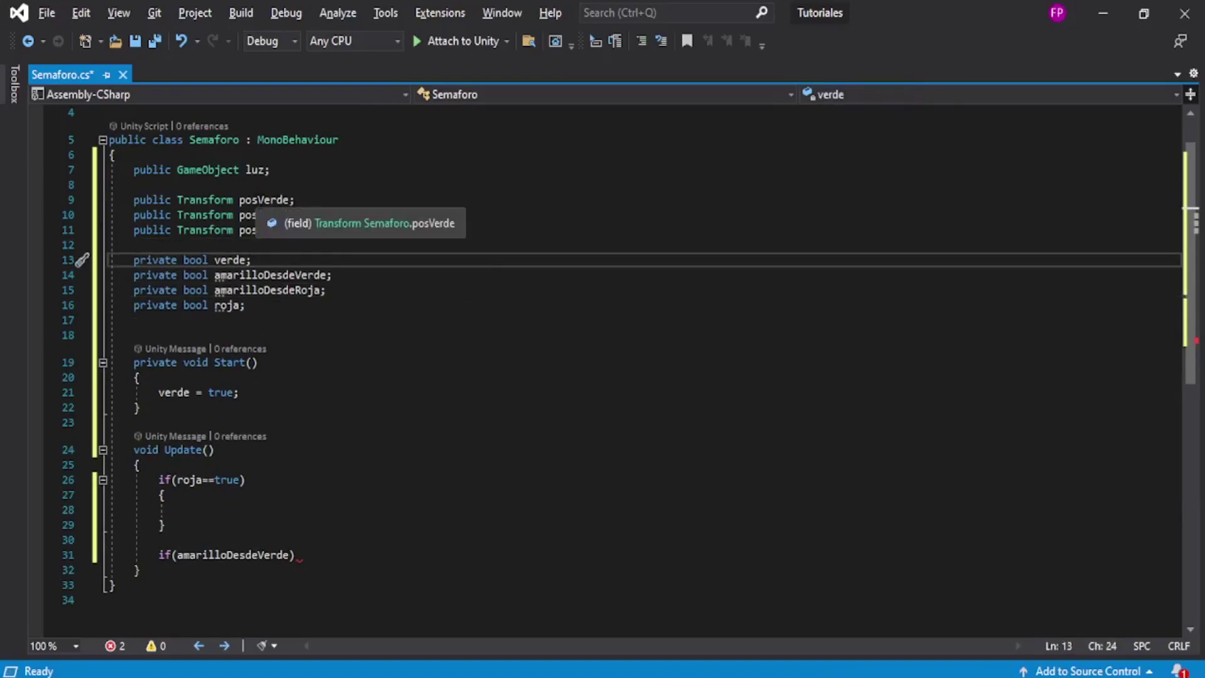
pyautogui.moveTo(240, 230); pyautogui.dragTo(289, 229)
pyautogui.moveTo(214, 260)
pyautogui.mouseDown()
pyautogui.moveTo(251, 260)
pyautogui.moveTo(271, 290)
pyautogui.mouseUp()
pyautogui.moveTo(202, 320); pyautogui.dragTo(247, 305)
pyautogui.click(247, 305)
pyautogui.click(133, 320)
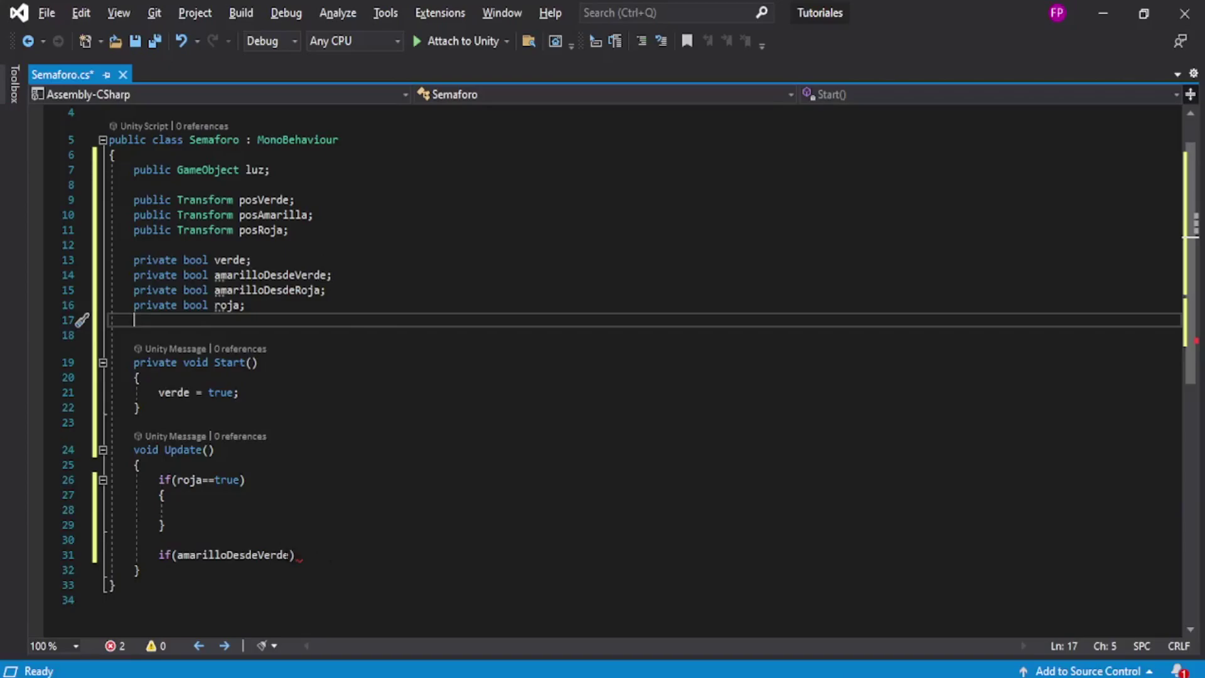
pyautogui.moveTo(177, 555); pyautogui.dragTo(288, 555)
# Change the first condition from roja to verde and give the amarilloDesdeVerde if braces.
pyautogui.scroll(-2, 307, 500)
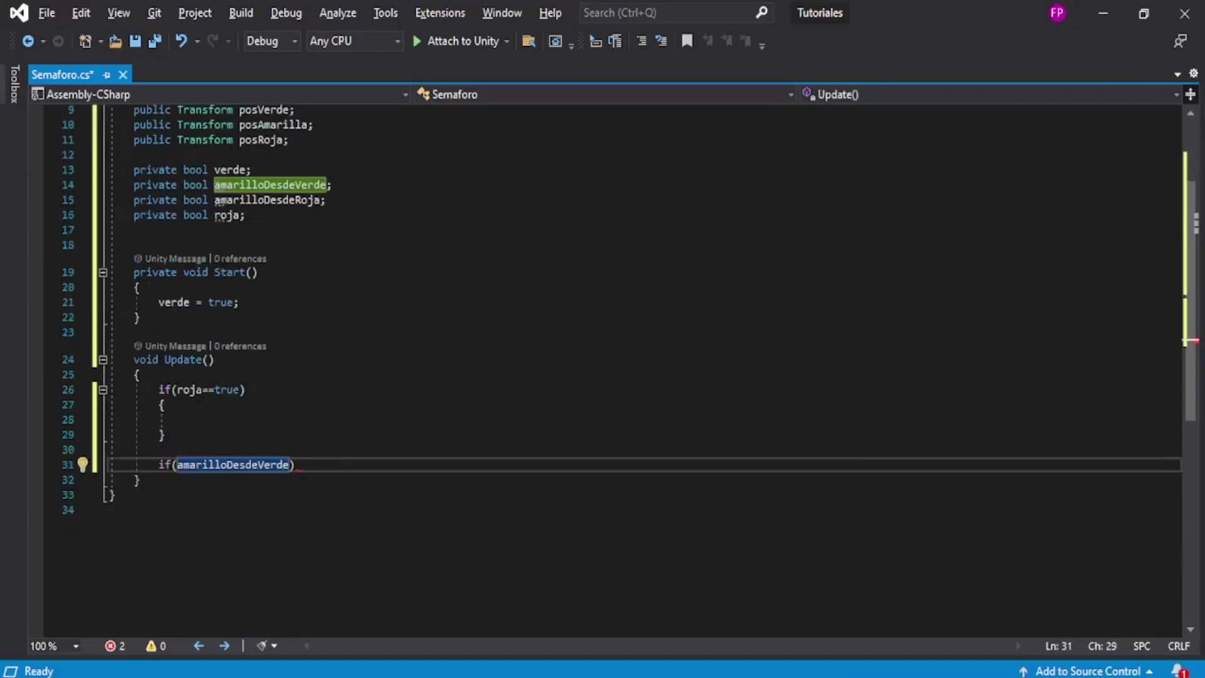
pyautogui.doubleClick(191, 390)
pyautogui.write('verde')
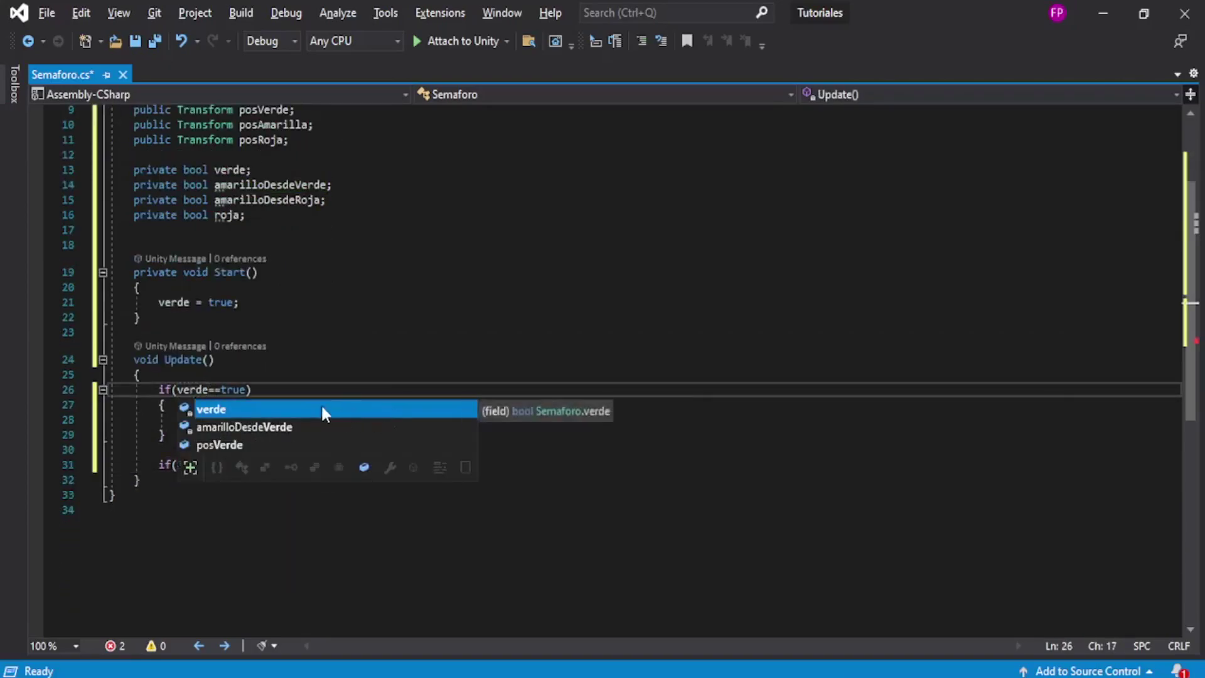
pyautogui.press('Escape')
pyautogui.scroll(3, 288, 426)
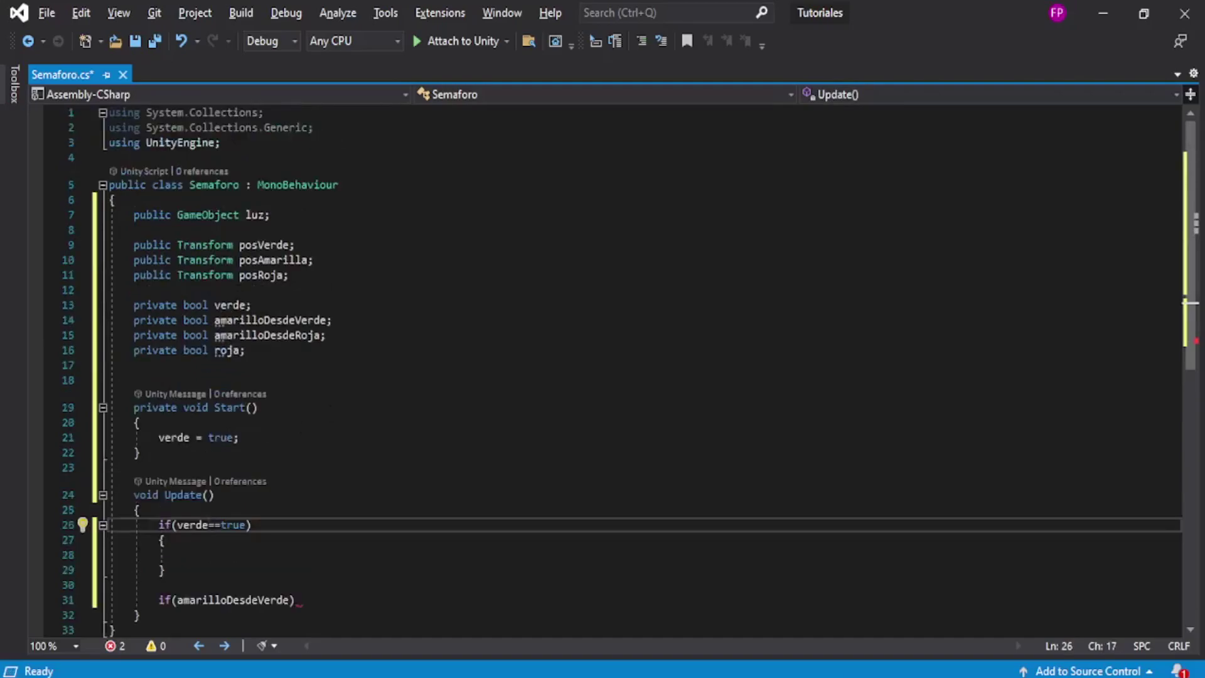
pyautogui.scroll(-1, 602, 370)
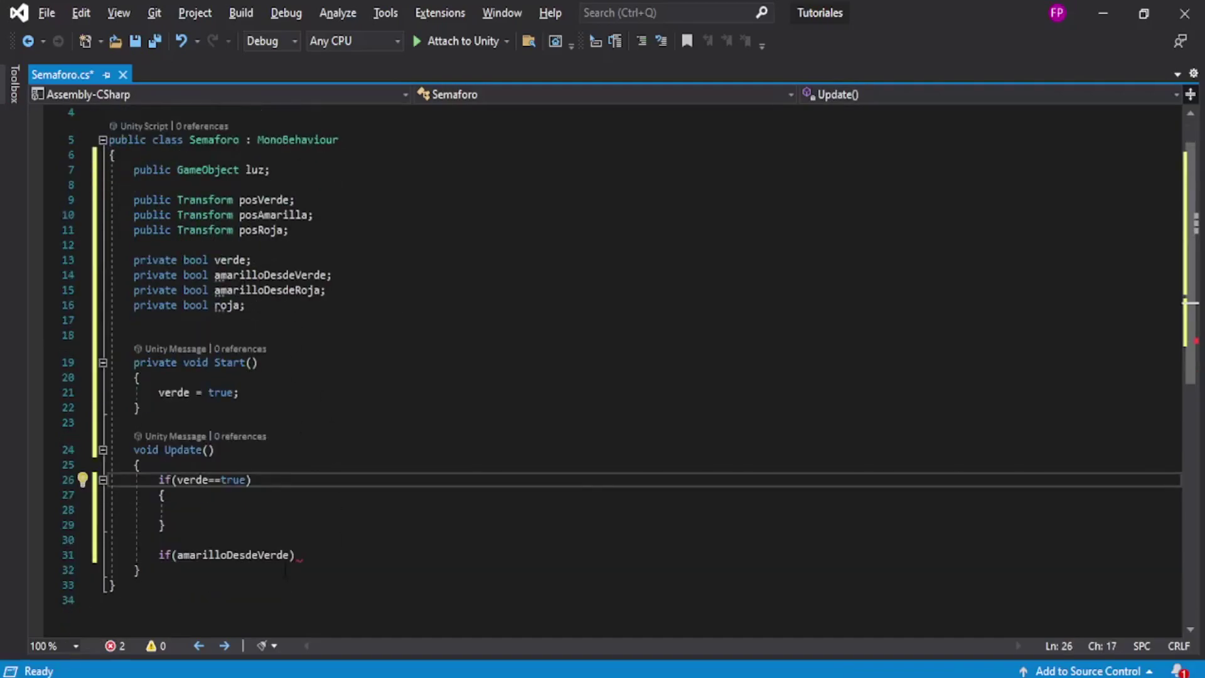
pyautogui.click(313, 555)
pyautogui.press('Return')
pyautogui.write('{')
pyautogui.press('Return')
# Add a third if block testing amarilloDesdeRoja with empty braces.
pyautogui.scroll(-3, 325, 558)
pyautogui.click(209, 467)
pyautogui.press('Return')
pyautogui.press('Return')
pyautogui.write('if(')
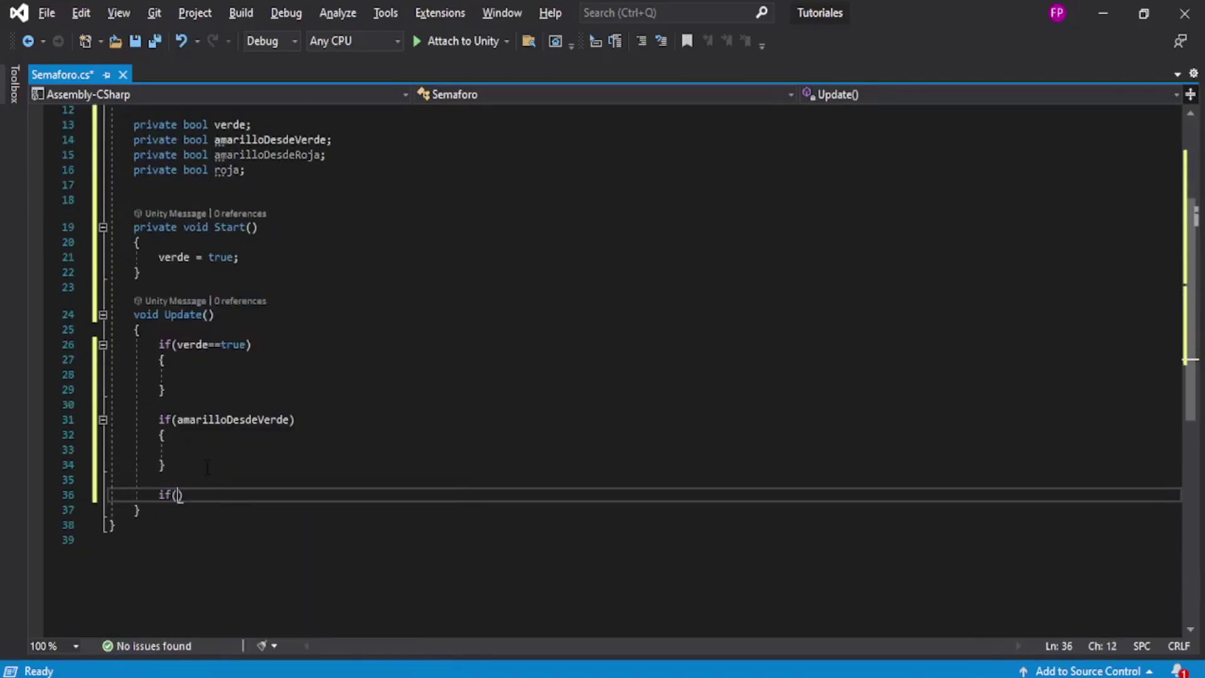
pyautogui.write('amari')
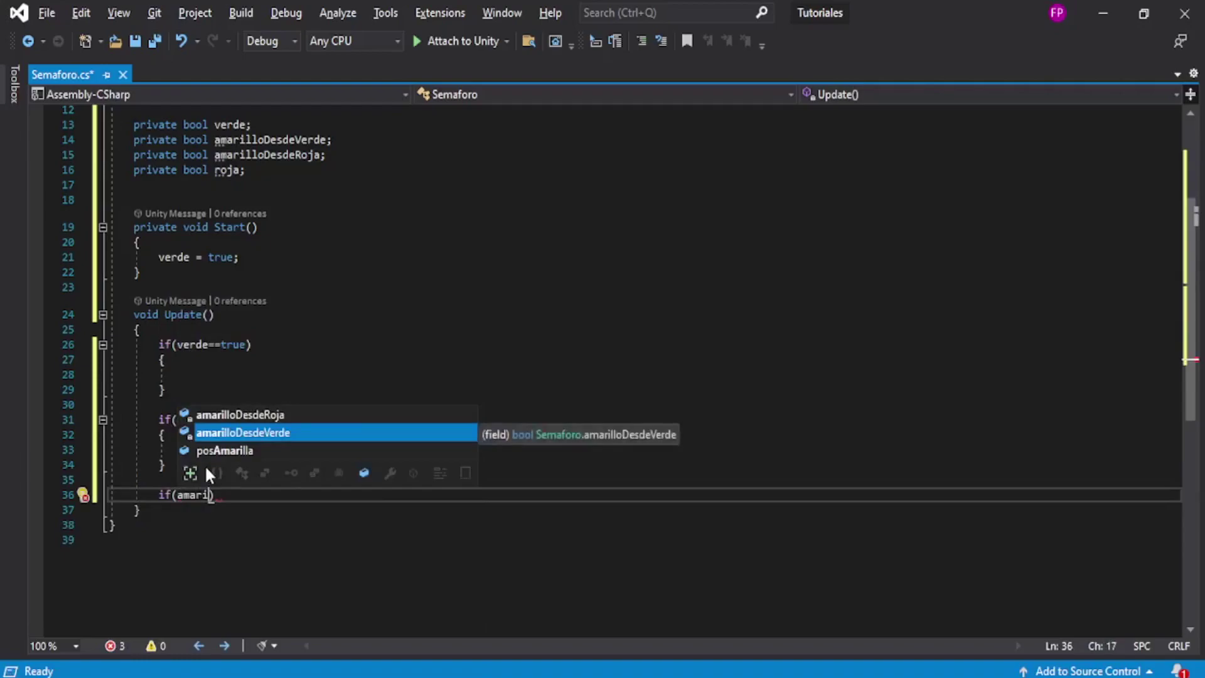
pyautogui.press('Up')
pyautogui.press('Tab')
pyautogui.write(')')
pyautogui.press('Return')
pyautogui.press('Return')
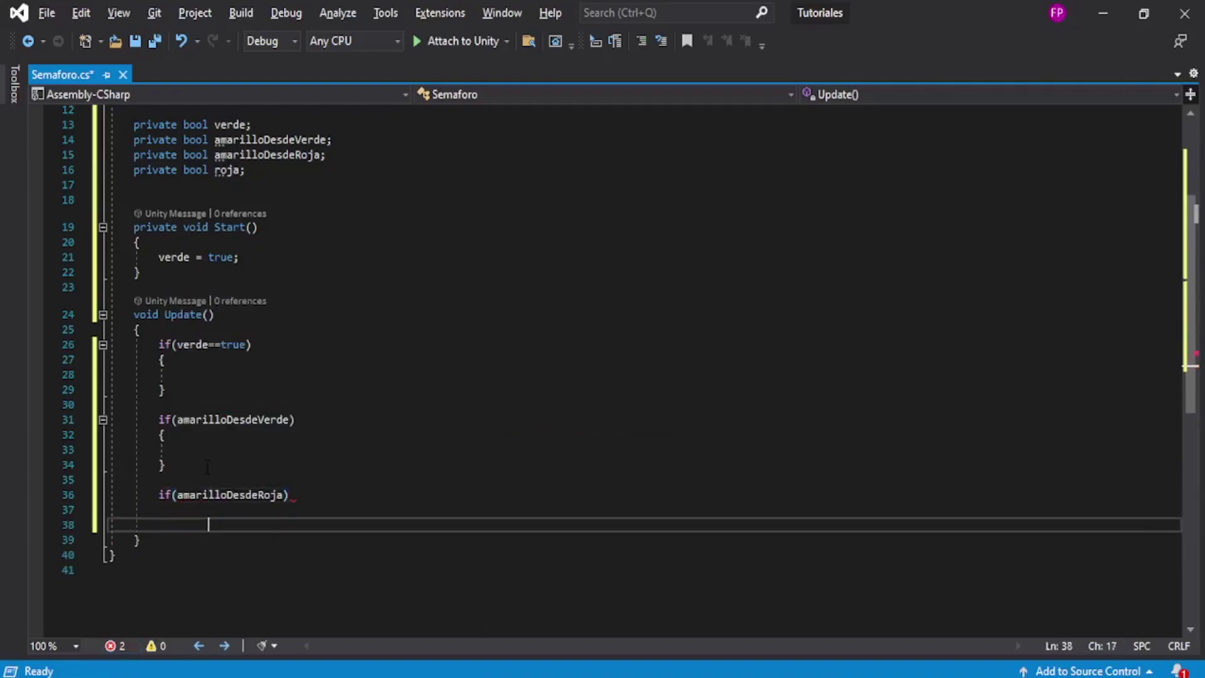
pyautogui.press('BackSpace')
pyautogui.write('{')
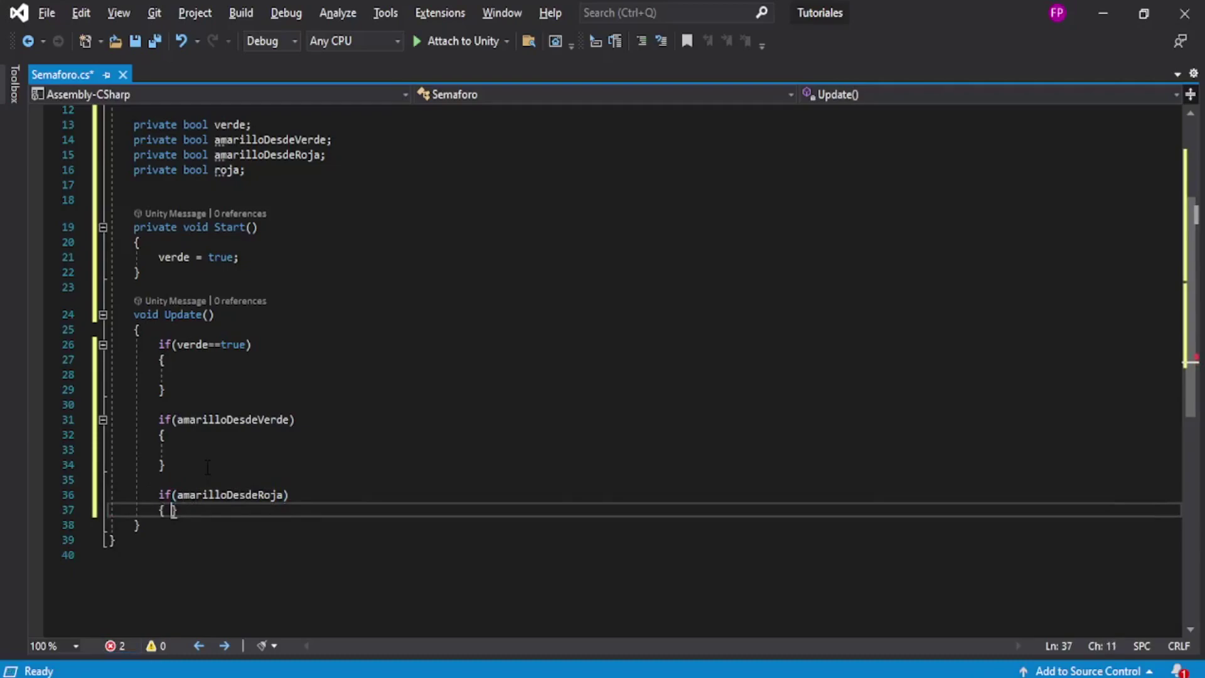
pyautogui.press('Return')
# Add a fourth block, if(roja == true), with empty braces.
pyautogui.press('Down')
pyautogui.press('Return')
pyautogui.press('Return')
pyautogui.write('if(')
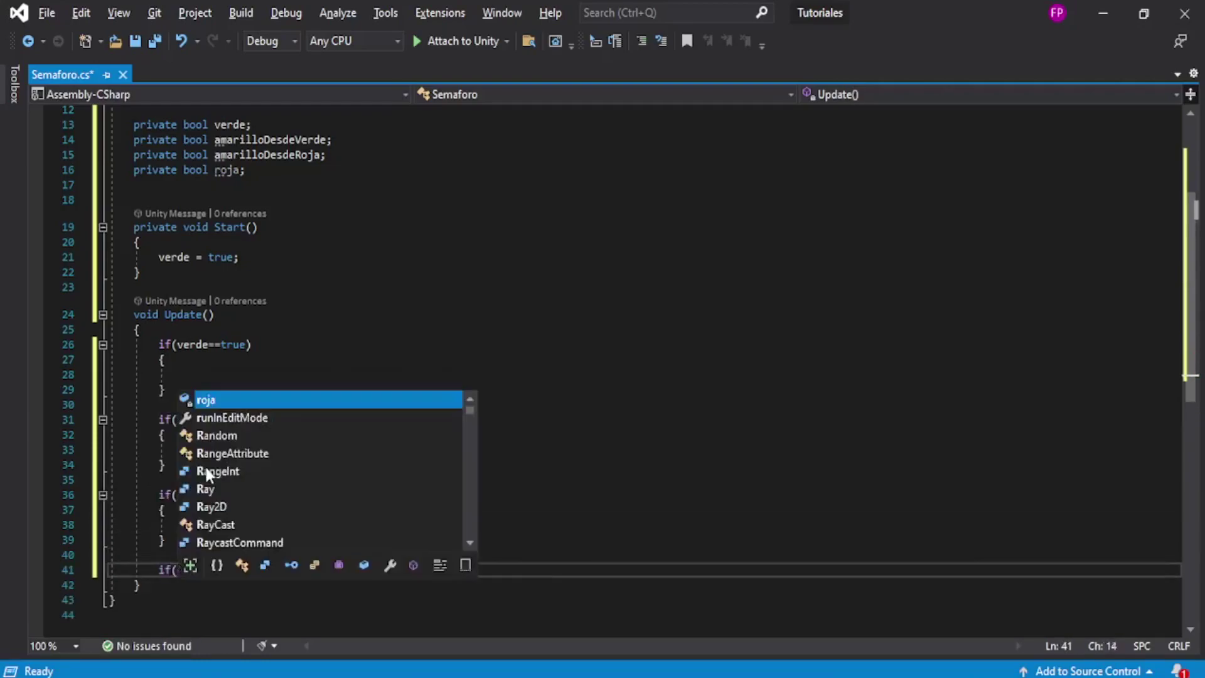
pyautogui.write('roja ')
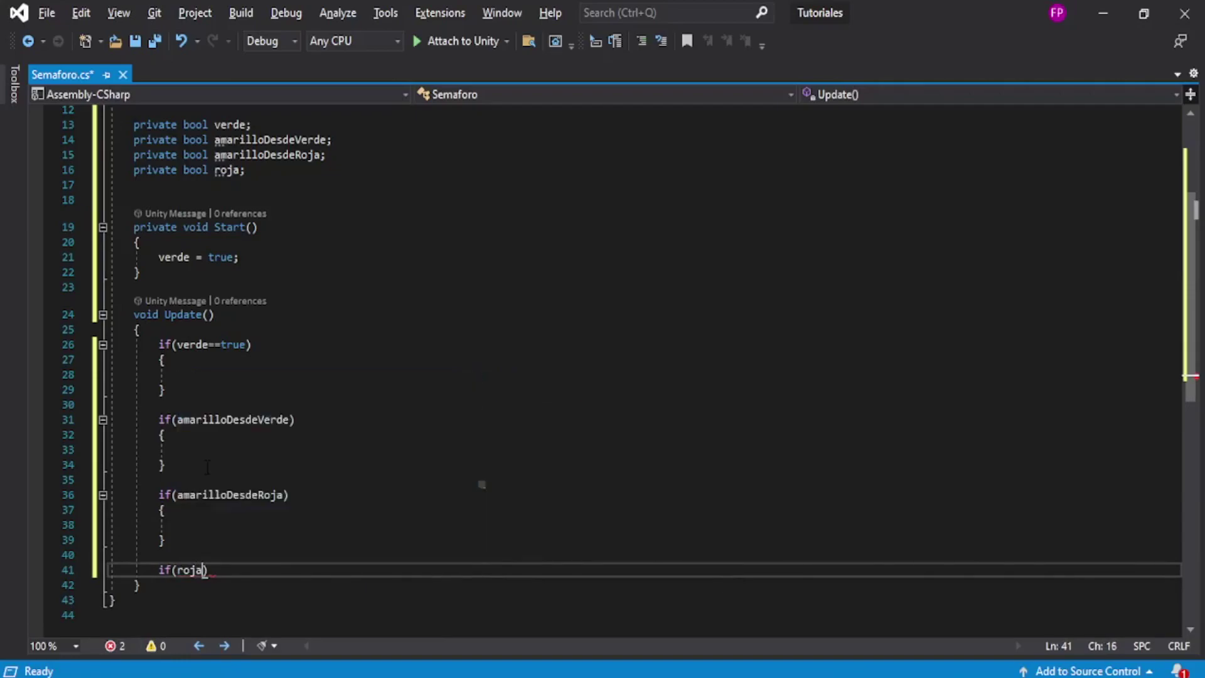
pyautogui.write('== true)')
pyautogui.press('Return')
pyautogui.write('{')
pyautogui.press('Return')
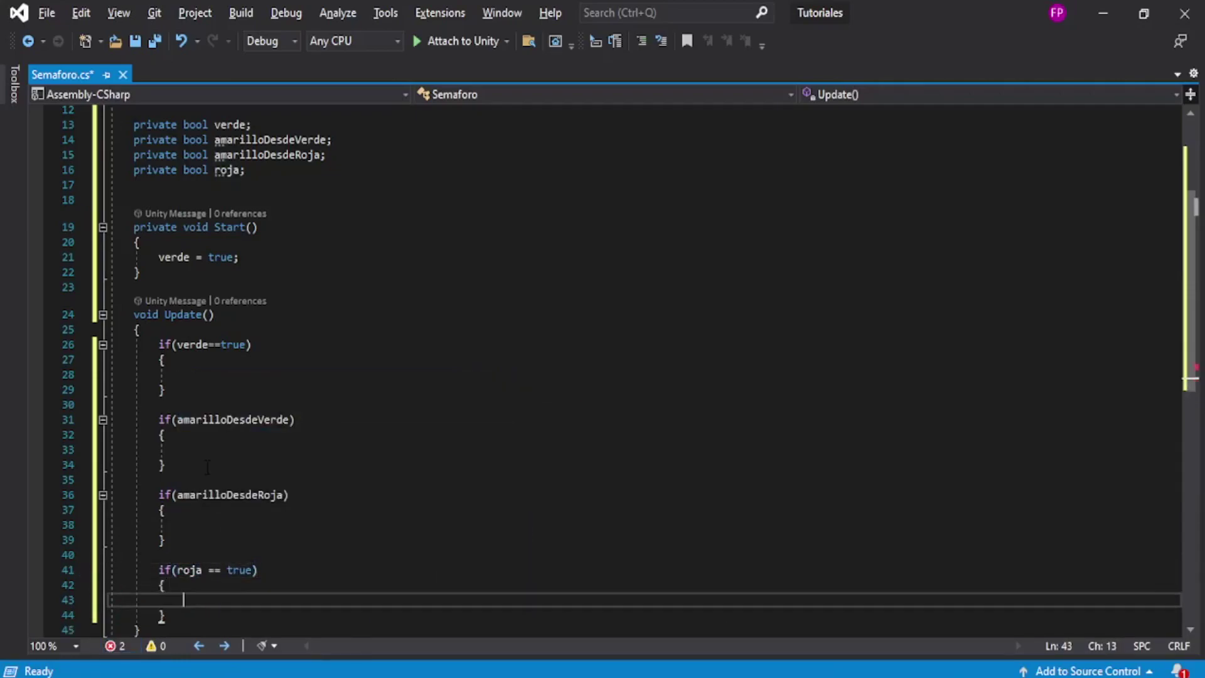
# Append == true to the amarilloDesdeRoja and amarilloDesdeVerde conditions.
pyautogui.click(284, 495)
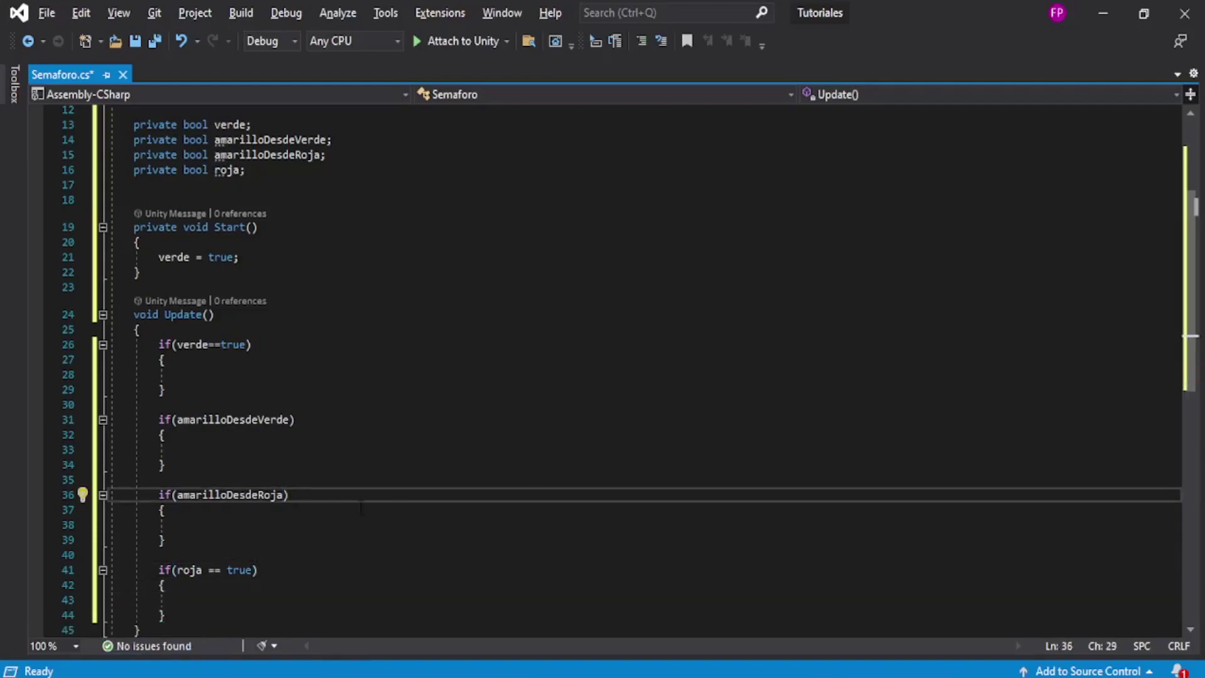
pyautogui.write('==true')
pyautogui.click(290, 420)
pyautogui.write('== true')
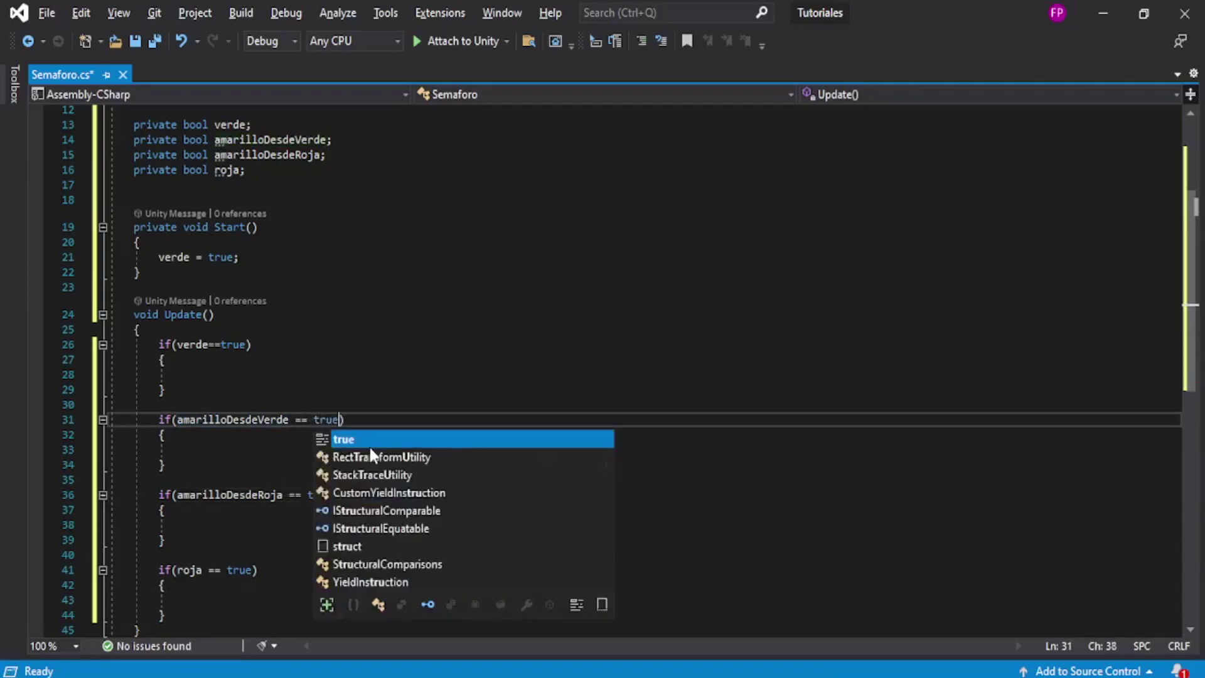
# Review the four if conditions and place the caret inside the empty verde block.
pyautogui.scroll(-1, 538, 470)
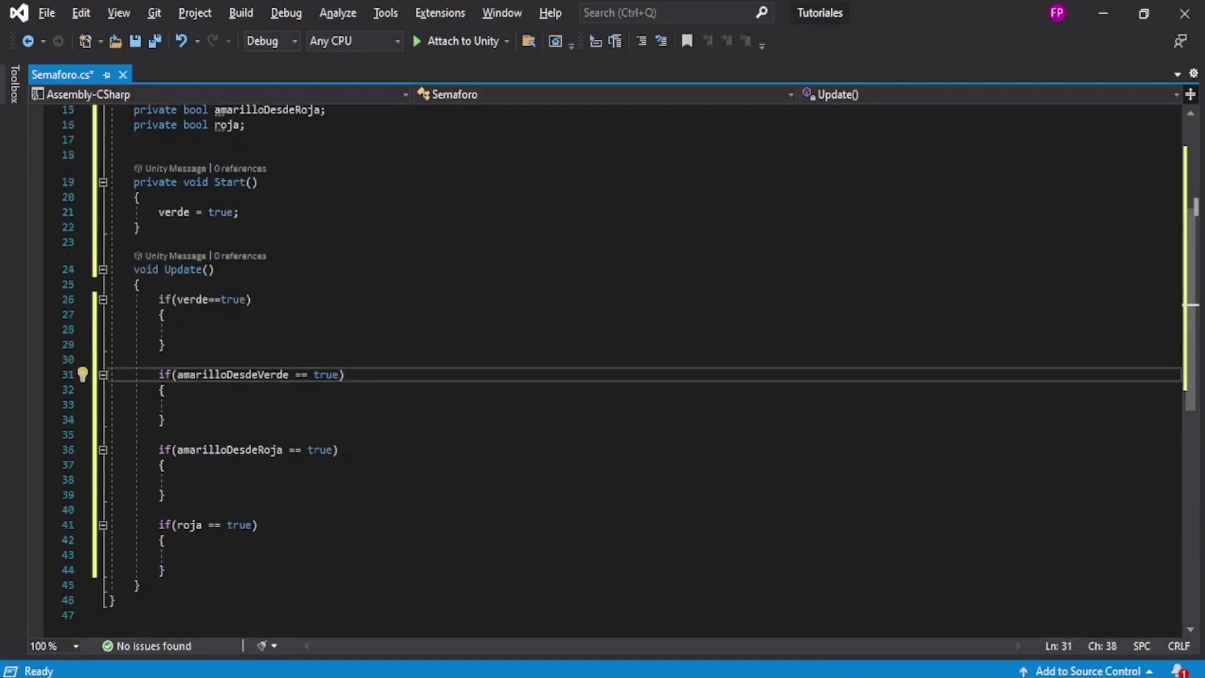
pyautogui.click(313, 309)
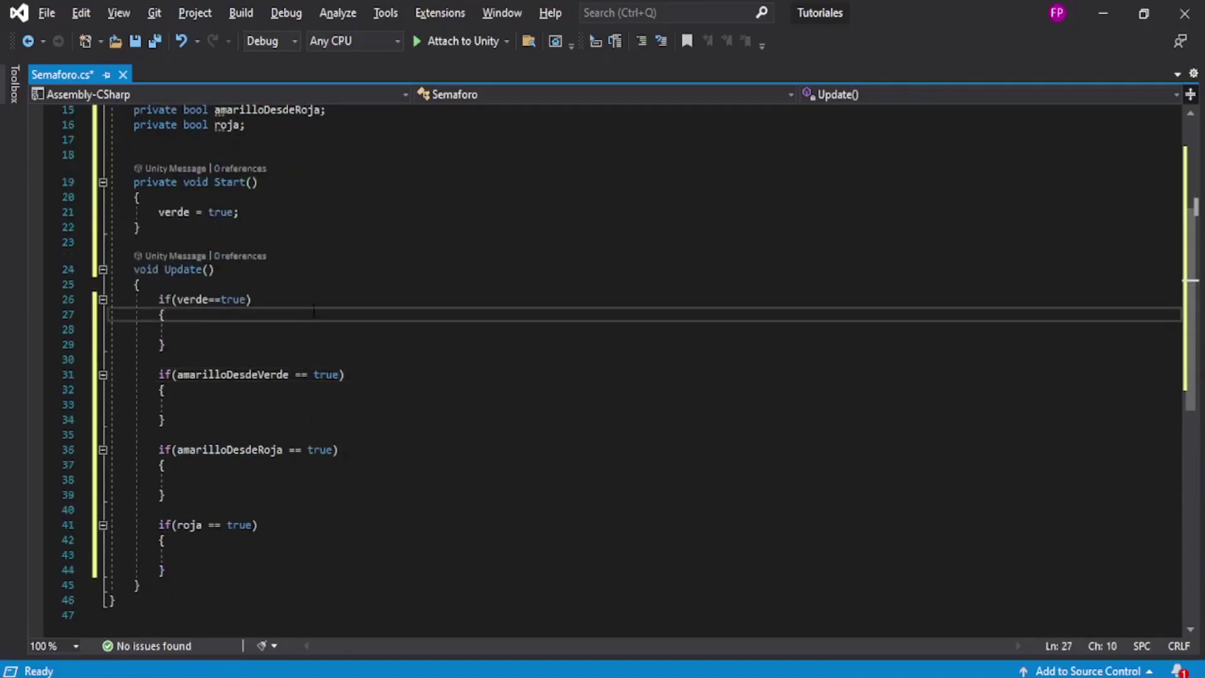
pyautogui.moveTo(159, 299); pyautogui.dragTo(251, 298)
pyautogui.moveTo(158, 374); pyautogui.dragTo(344, 374)
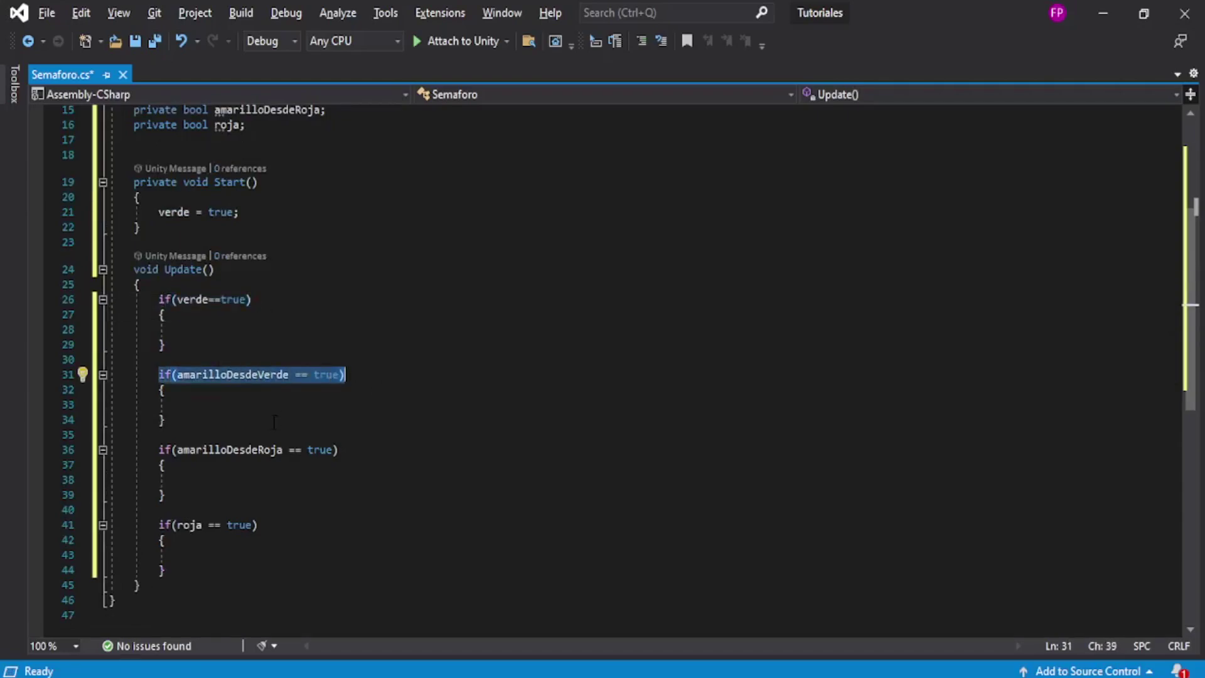
pyautogui.click(289, 374)
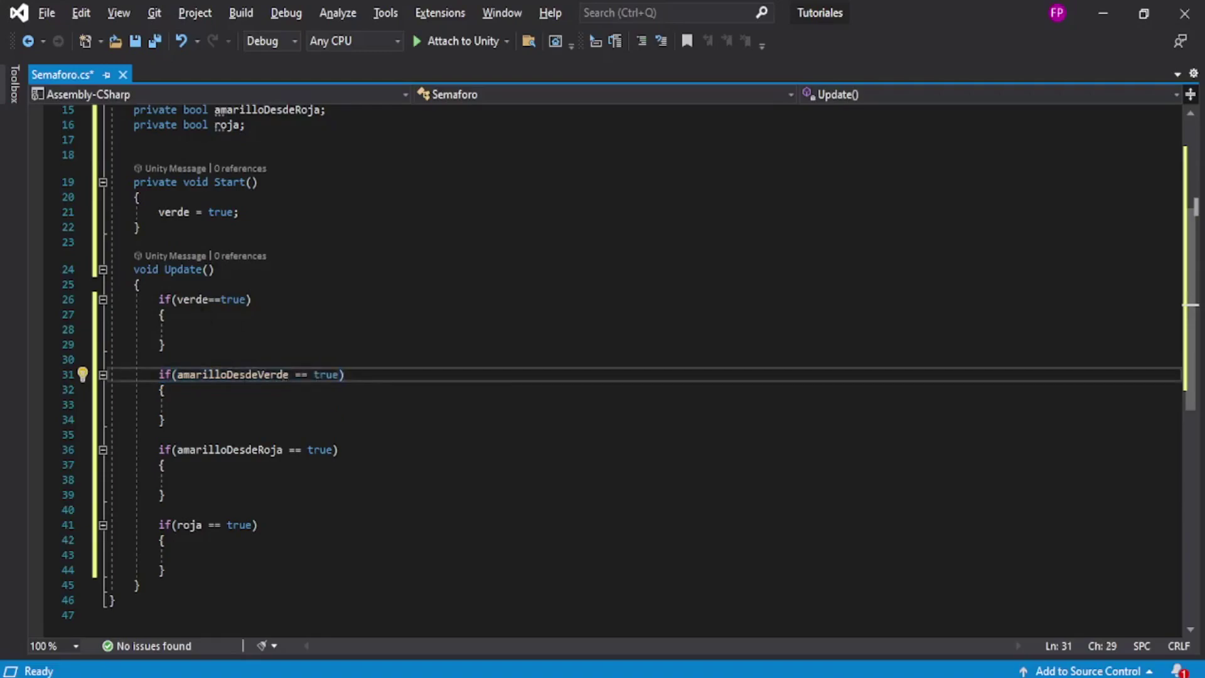
pyautogui.click(264, 406)
pyautogui.moveTo(183, 449); pyautogui.dragTo(256, 450)
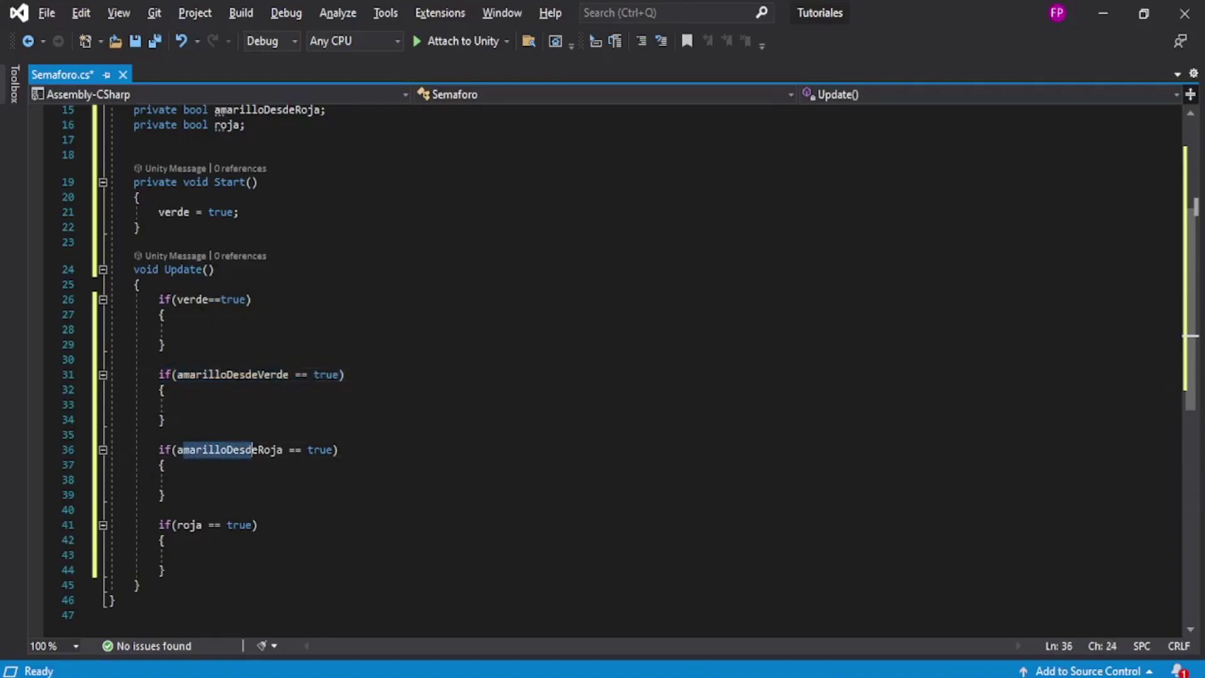
pyautogui.doubleClick(253, 449)
pyautogui.click(188, 509)
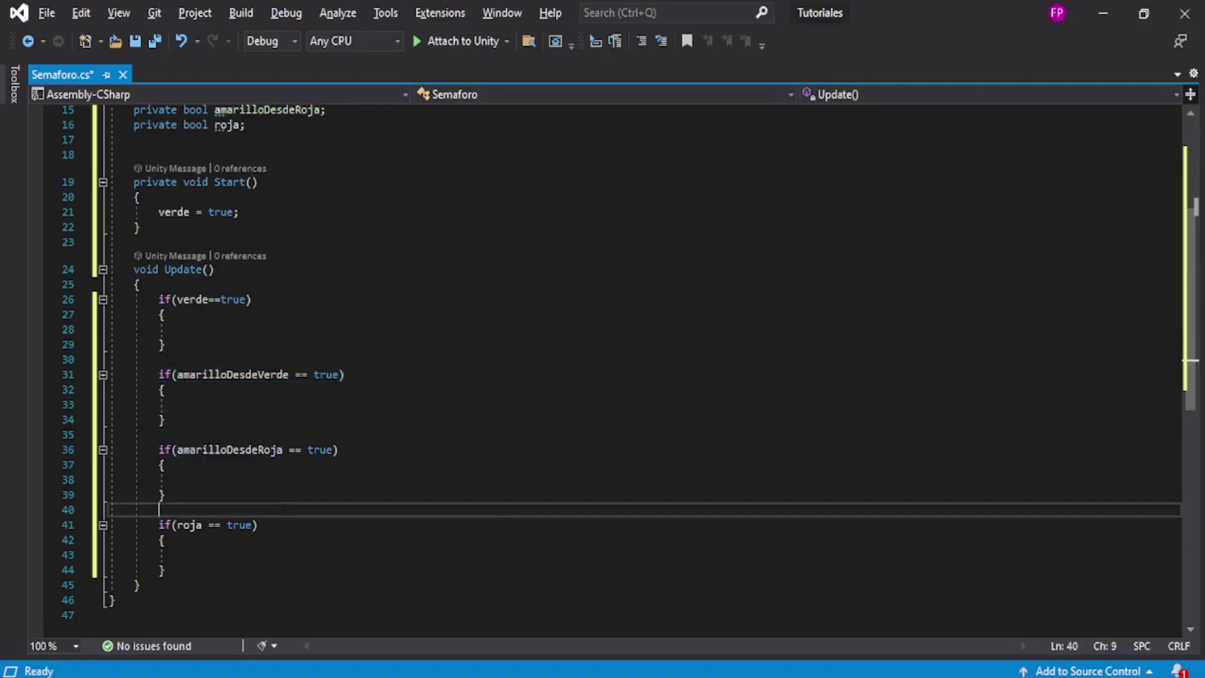
pyautogui.moveTo(154, 525); pyautogui.dragTo(310, 524)
pyautogui.press('Down')
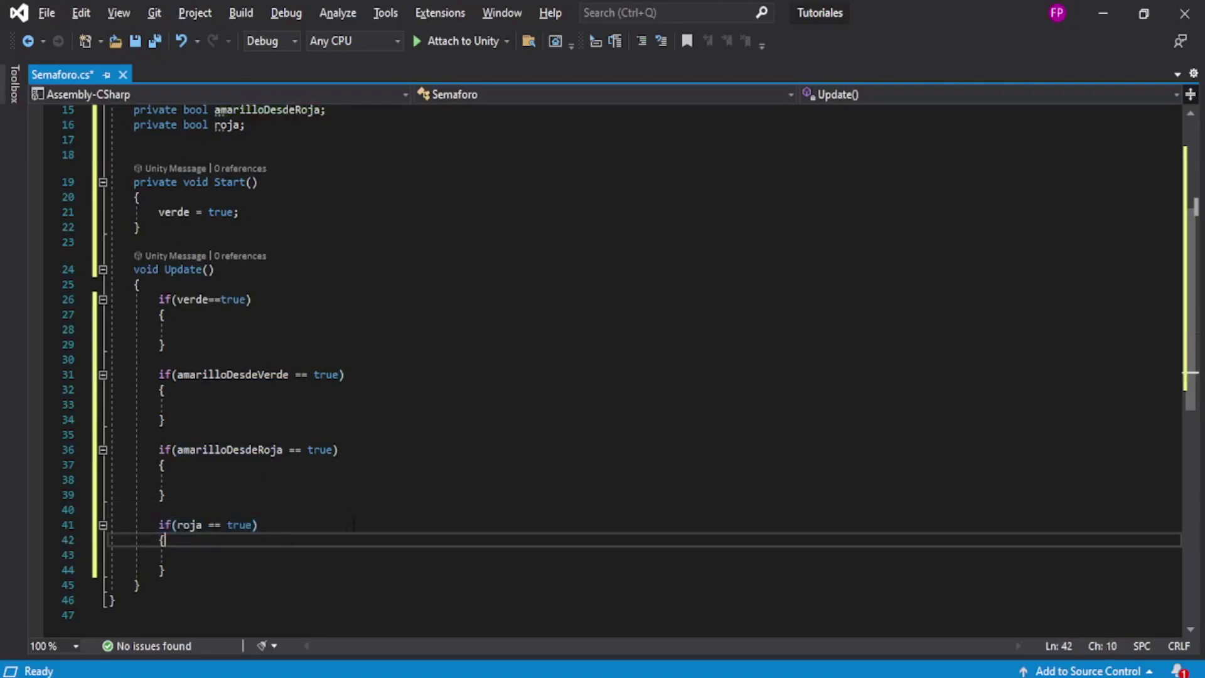
pyautogui.click(239, 329)
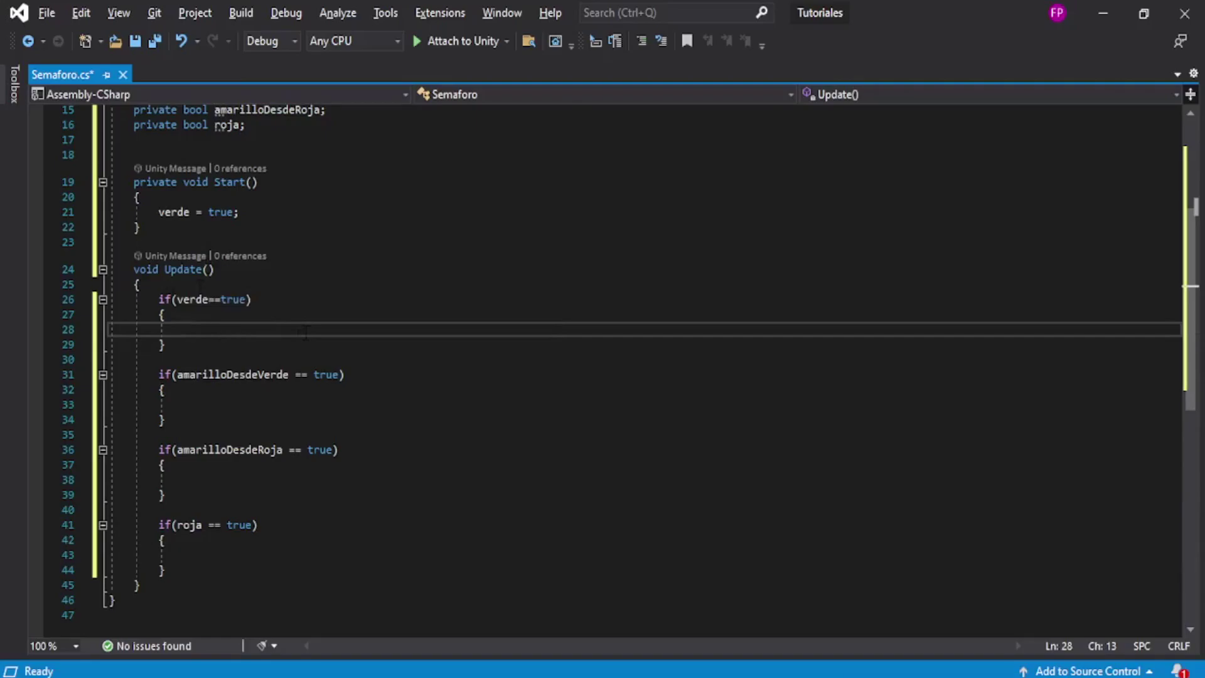
# In the verde block, write luz.transform.position = posVerde.position;.
pyautogui.write('luz')
pyautogui.press('Escape')
pyautogui.scroll(4, 305, 332)
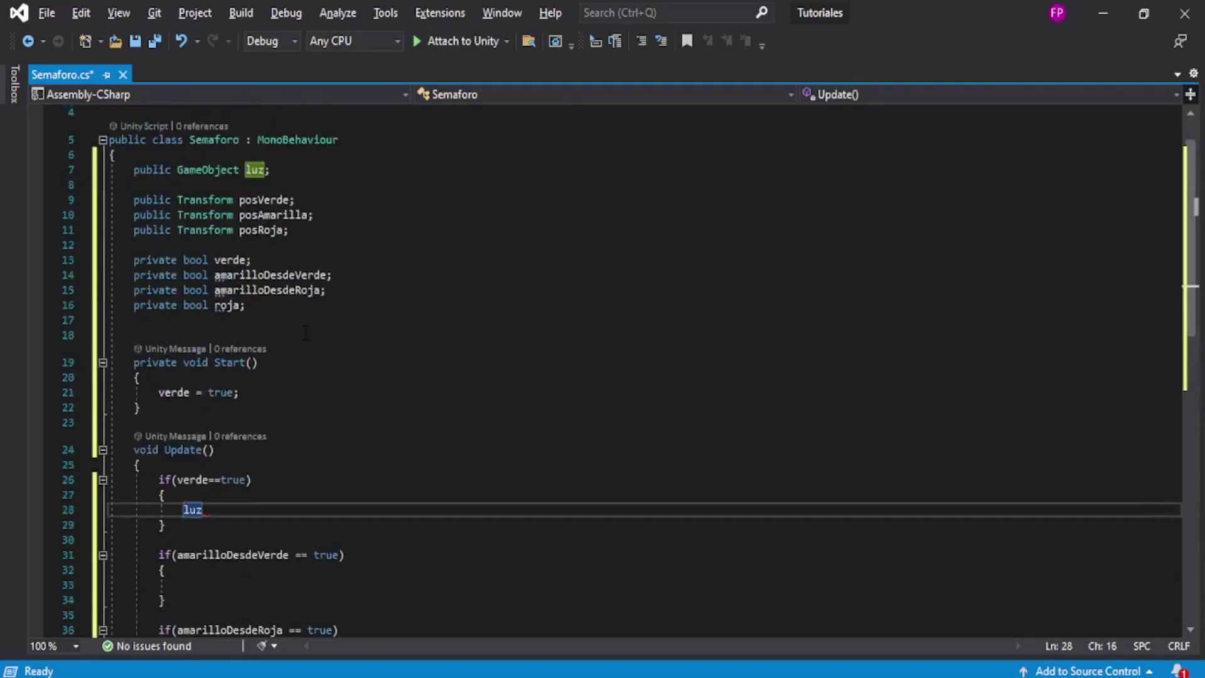
pyautogui.scroll(-1, 325, 425)
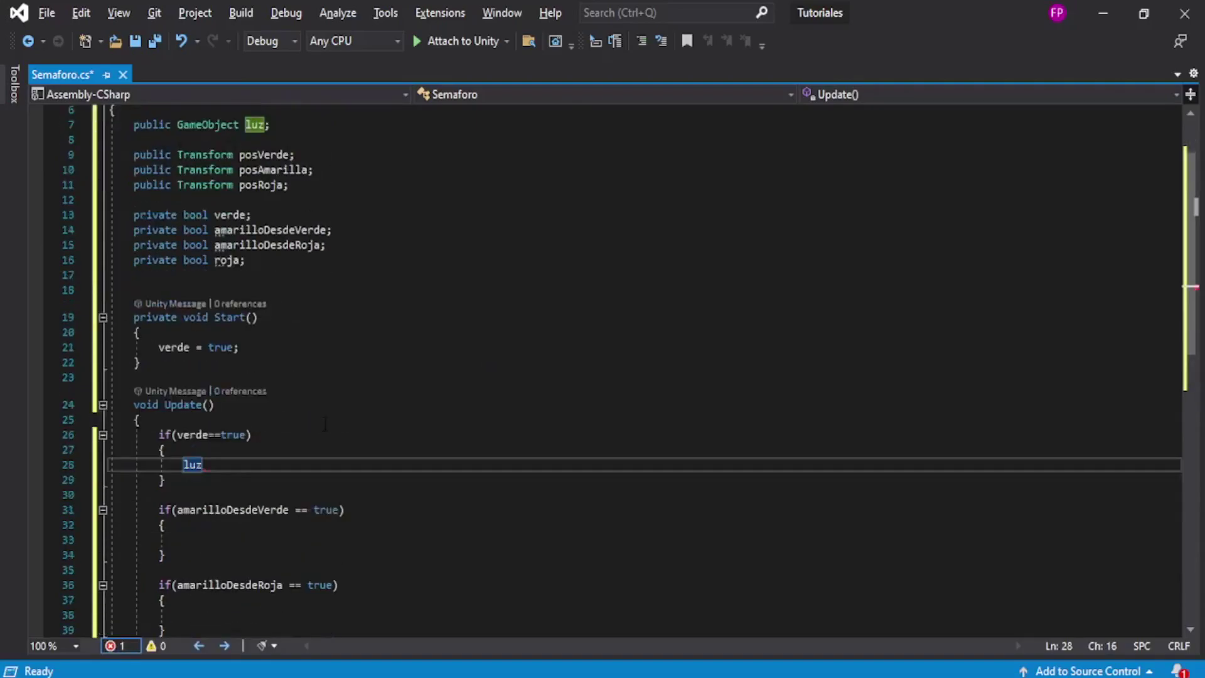
pyautogui.write('.')
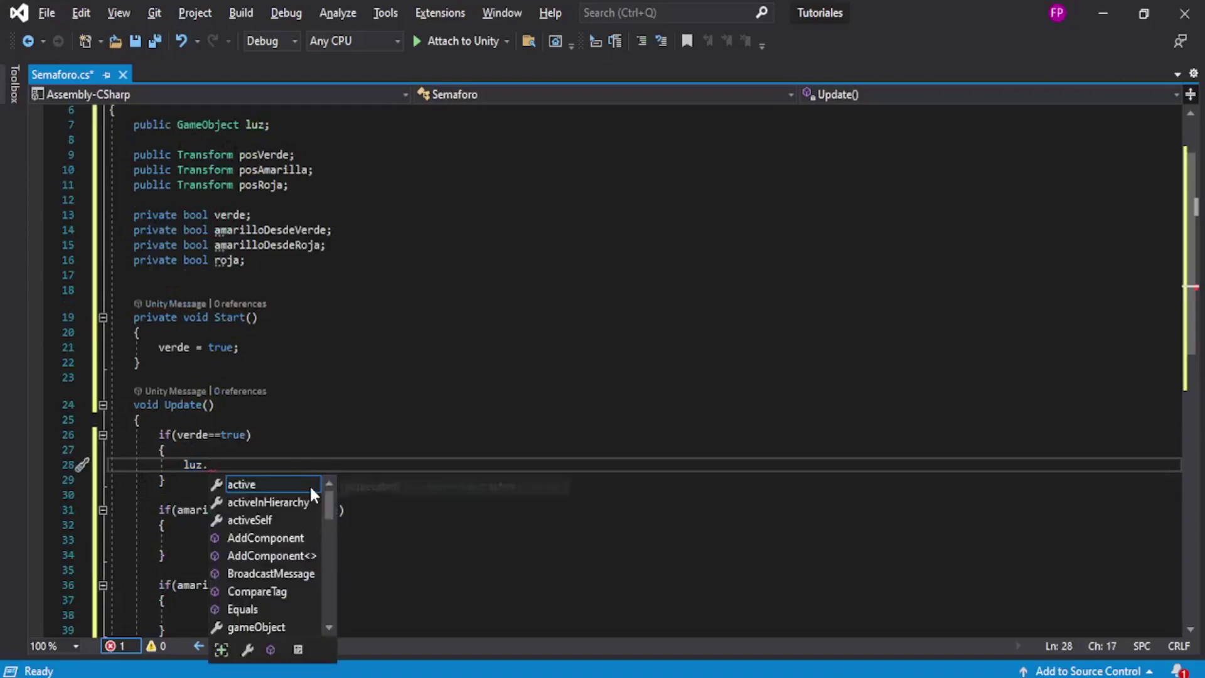
pyautogui.write('ger')
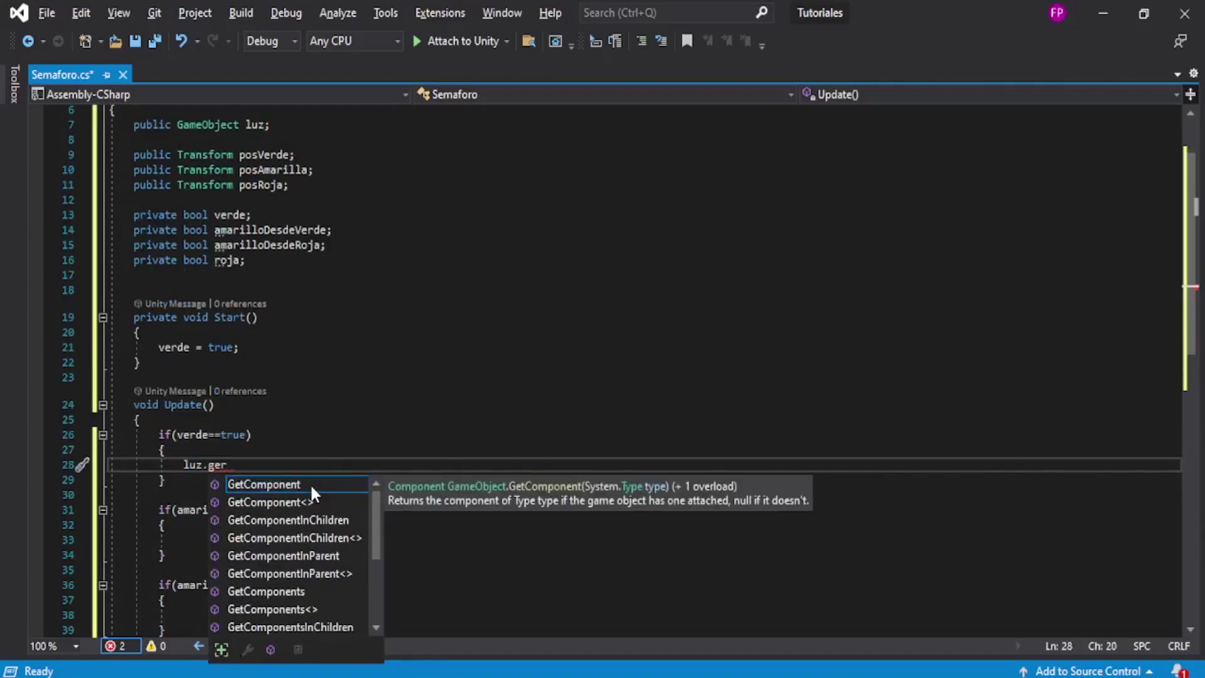
pyautogui.press('BackSpace')
pyautogui.press('BackSpace')
pyautogui.press('BackSpace')
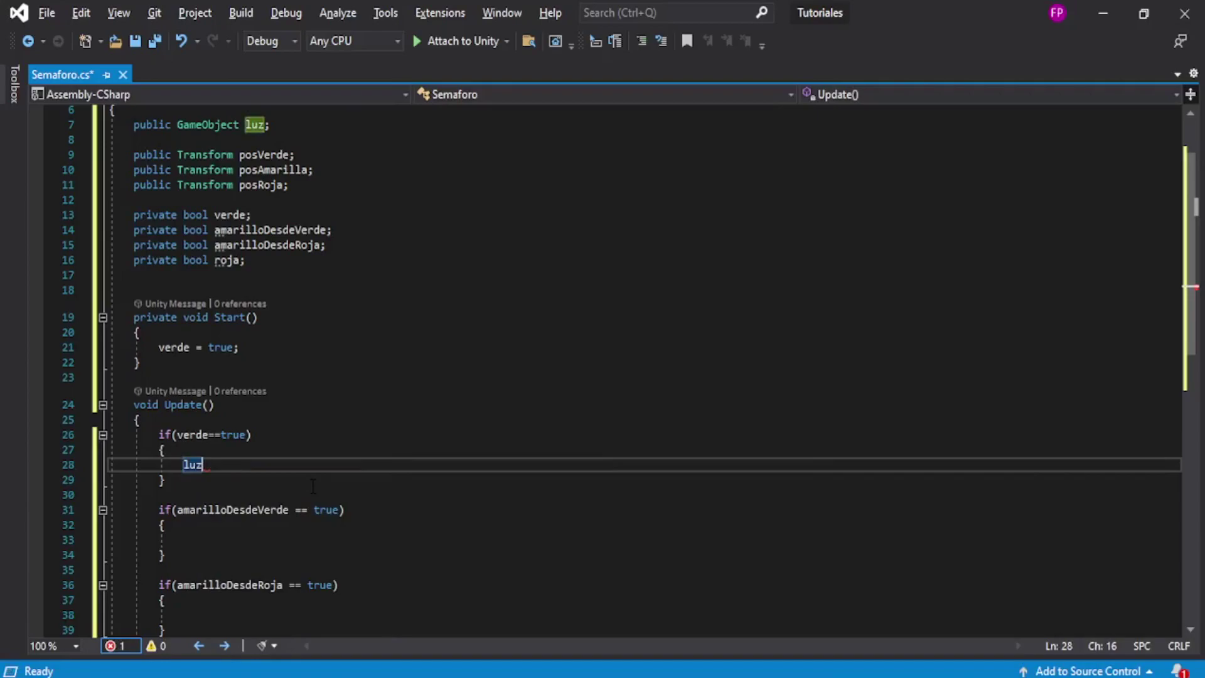
pyautogui.write('.transform.')
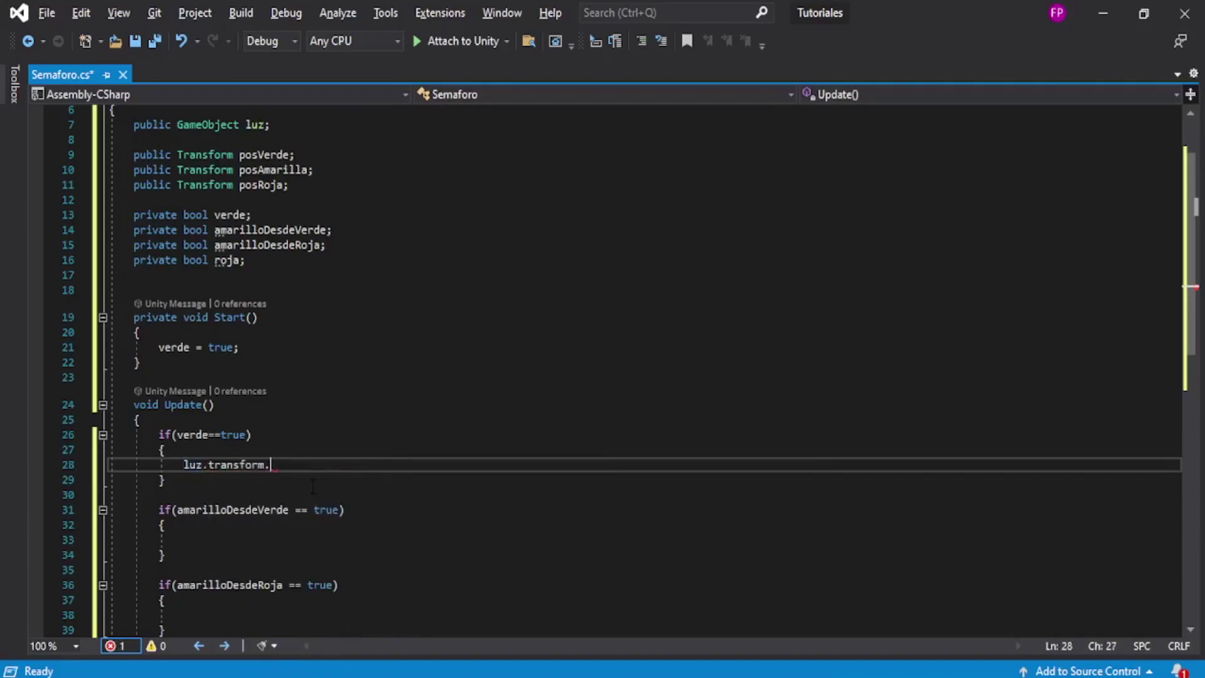
pyautogui.write('posi')
pyautogui.press('Tab')
pyautogui.write('(')
pyautogui.press('BackSpace')
pyautogui.write('=')
pyautogui.write('p')
pyautogui.write('osver')
pyautogui.press('Tab')
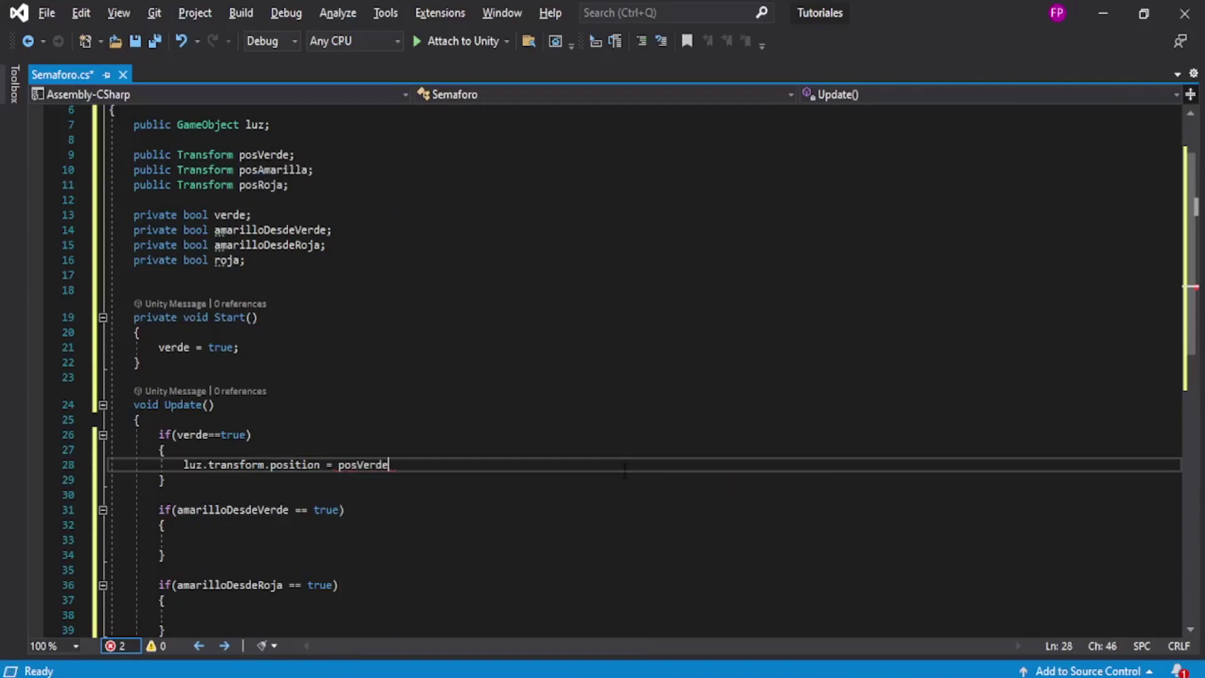
pyautogui.write('.position')
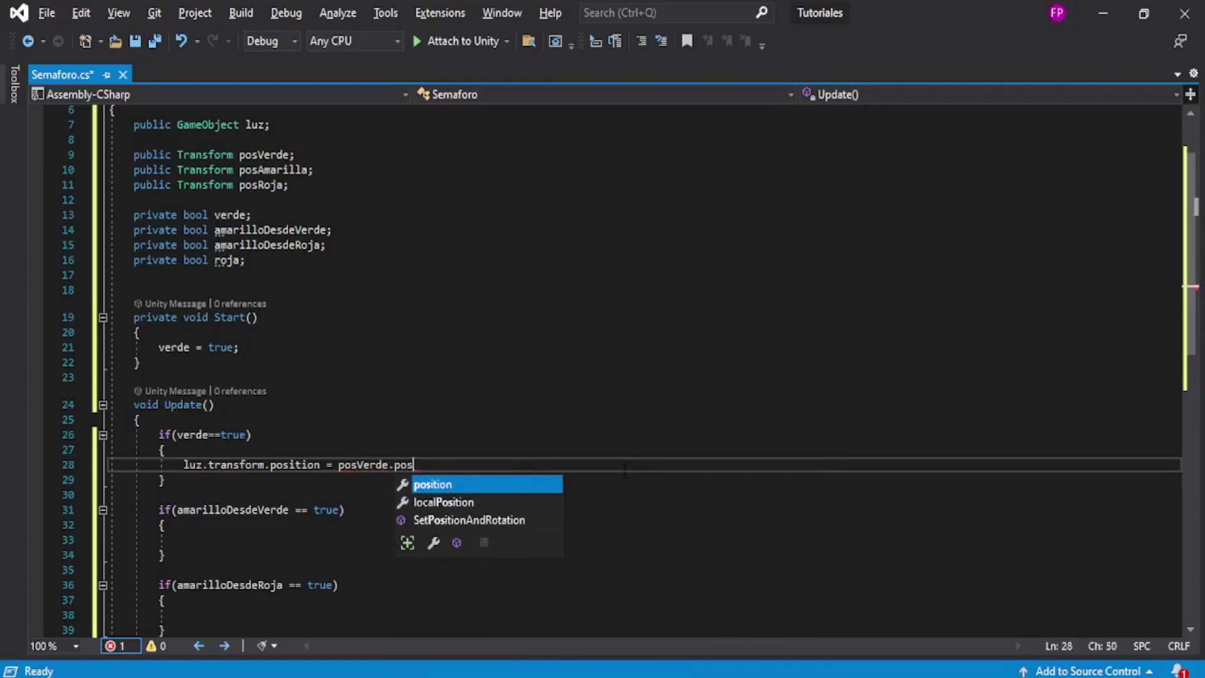
pyautogui.write(';')
pyautogui.click(371, 465)
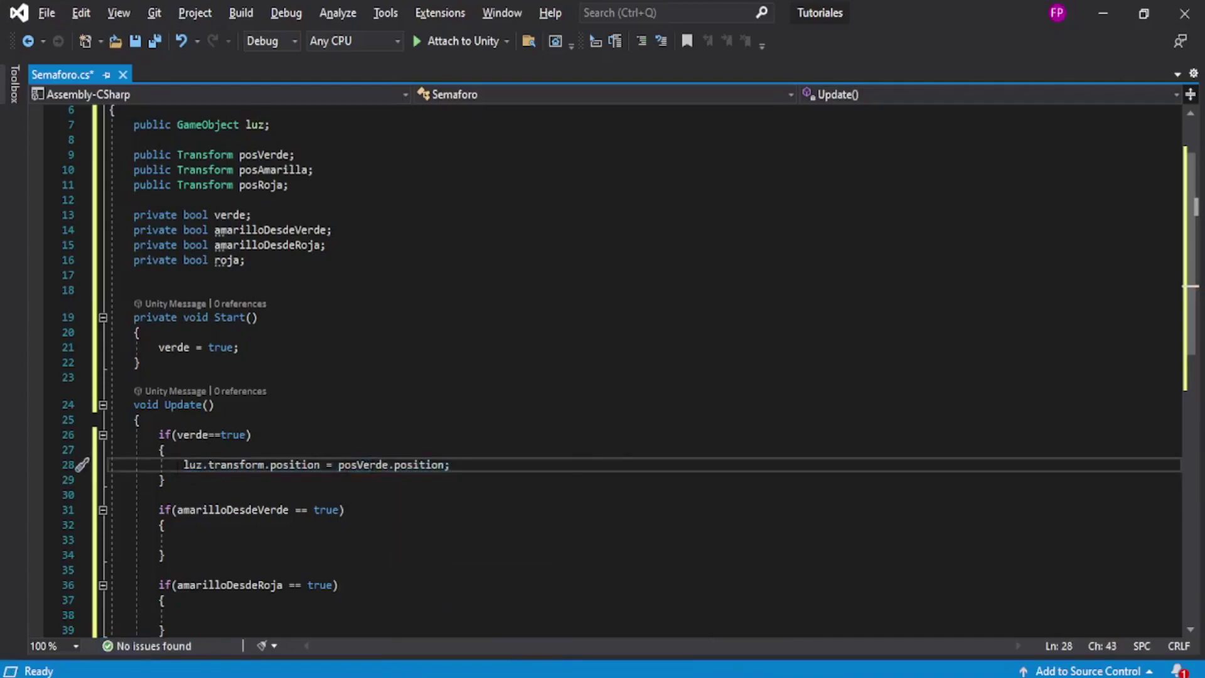
pyautogui.moveTo(183, 465); pyautogui.dragTo(465, 465)
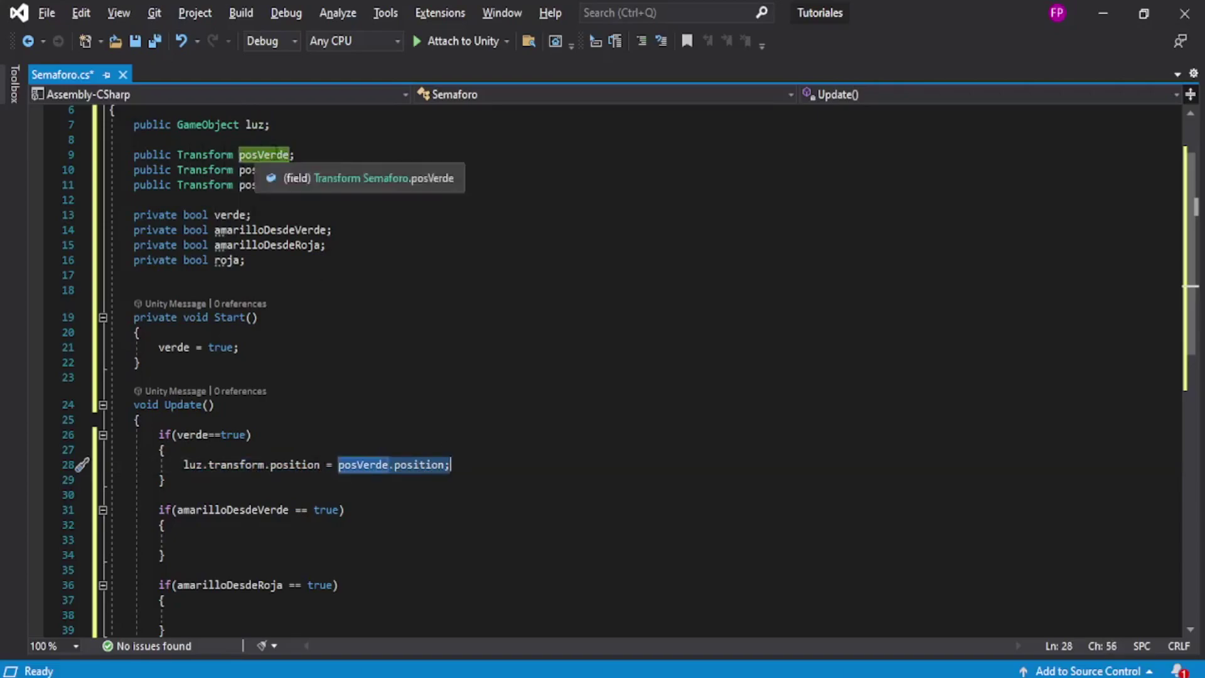
pyautogui.click(509, 461)
pyautogui.scroll(-3, 509, 461)
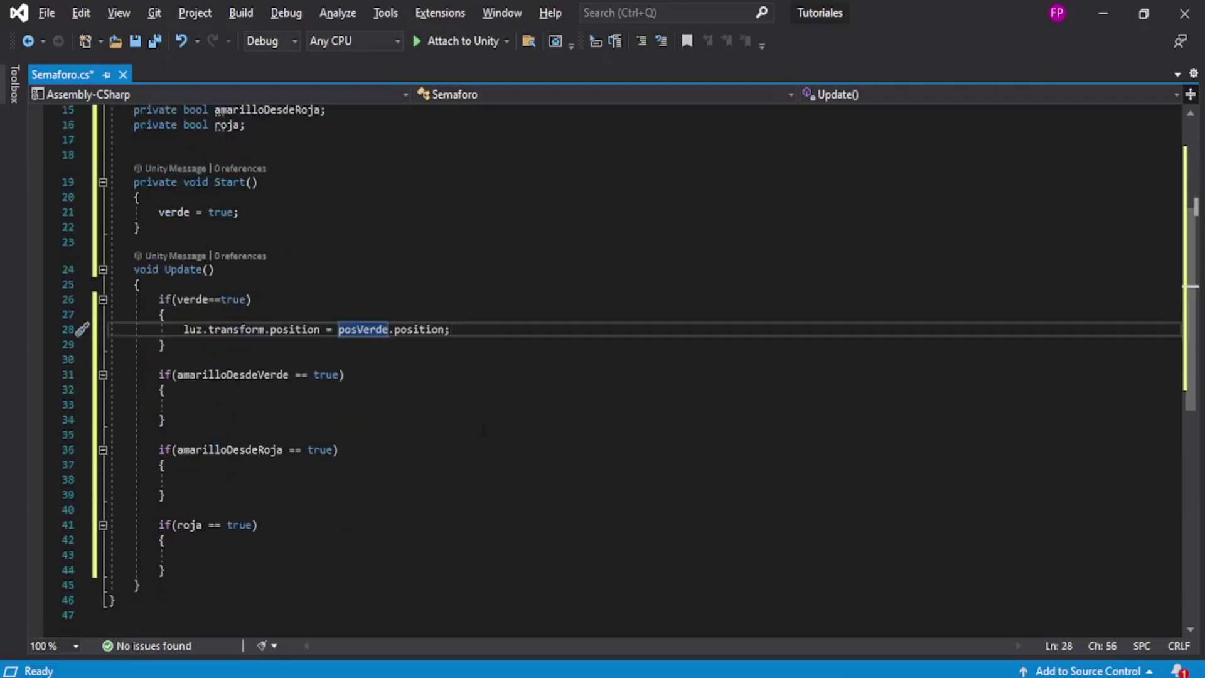
# In the amarilloDesdeVerde block, write luz.transform.position = posAmarilla.position;.
pyautogui.click(257, 404)
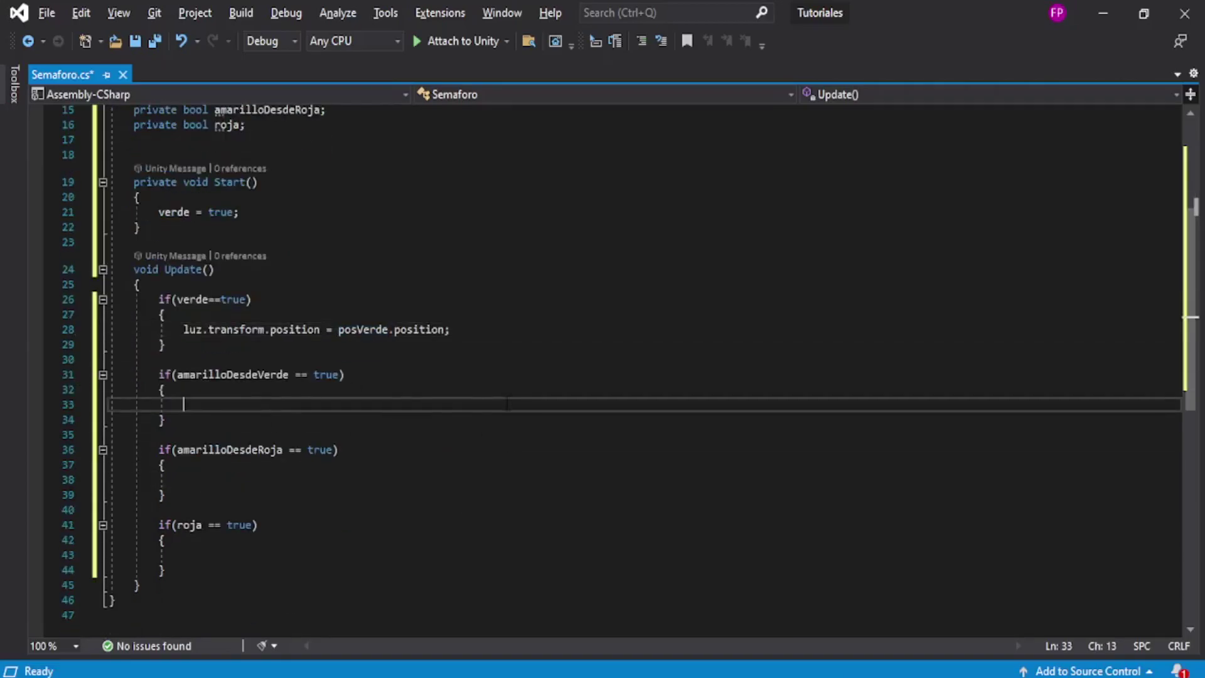
pyautogui.write('l')
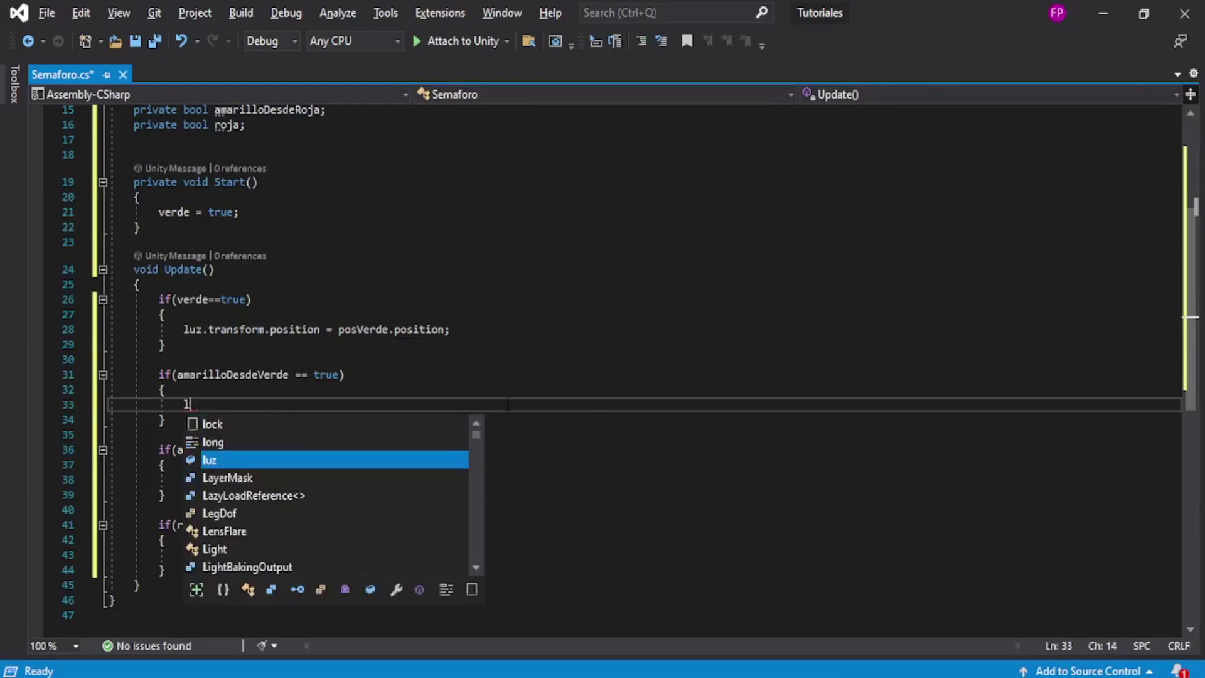
pyautogui.write('uz')
pyautogui.press('Escape')
pyautogui.write('.trans')
pyautogui.press('Tab')
pyautogui.write('.pos')
pyautogui.press('Tab')
pyautogui.write('= ')
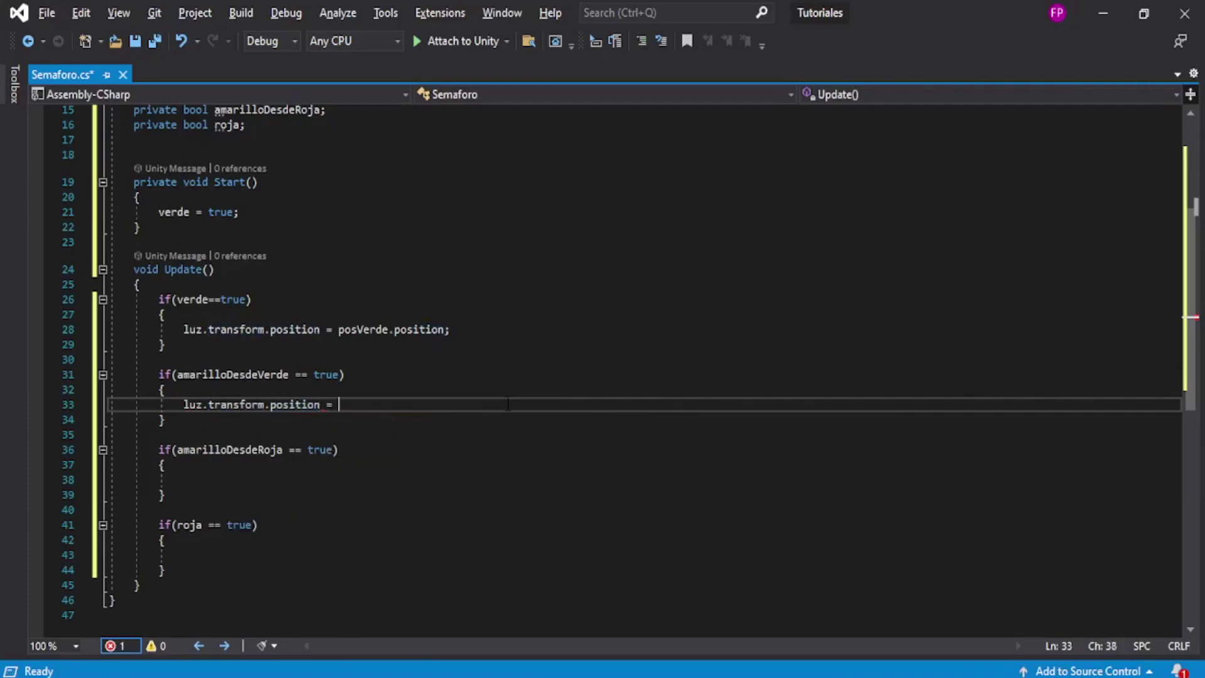
pyautogui.write('posA')
pyautogui.press('Tab')
pyautogui.write('.pos')
pyautogui.press('Tab')
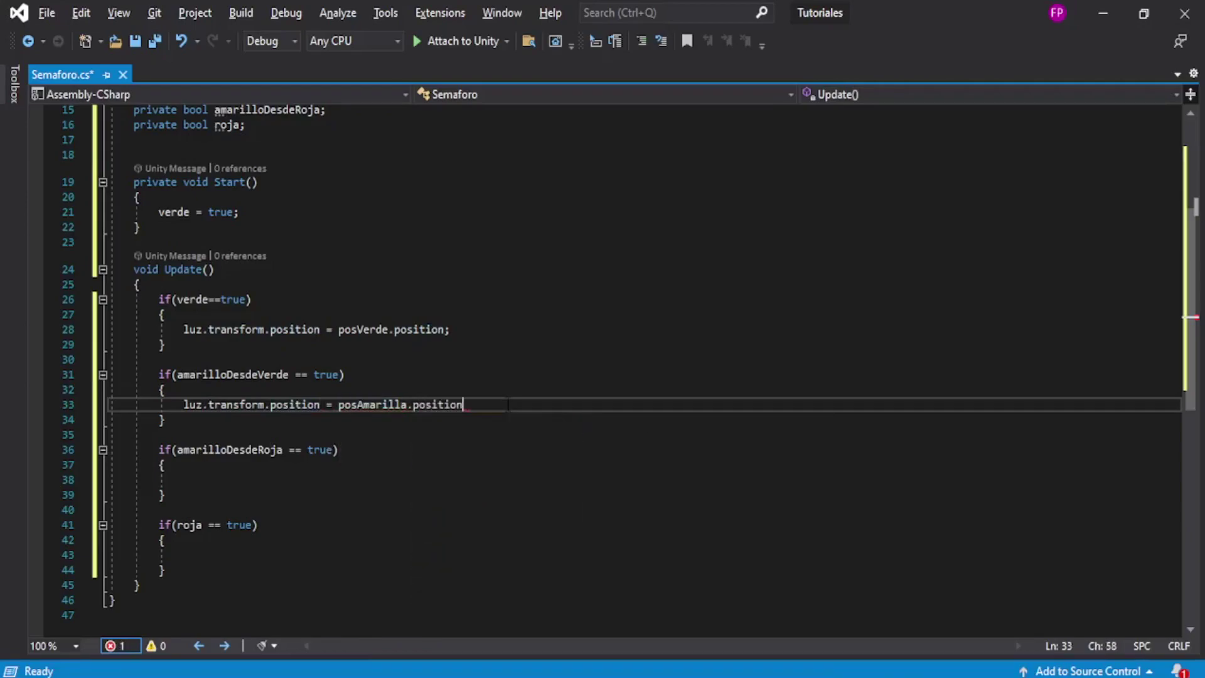
pyautogui.write(';')
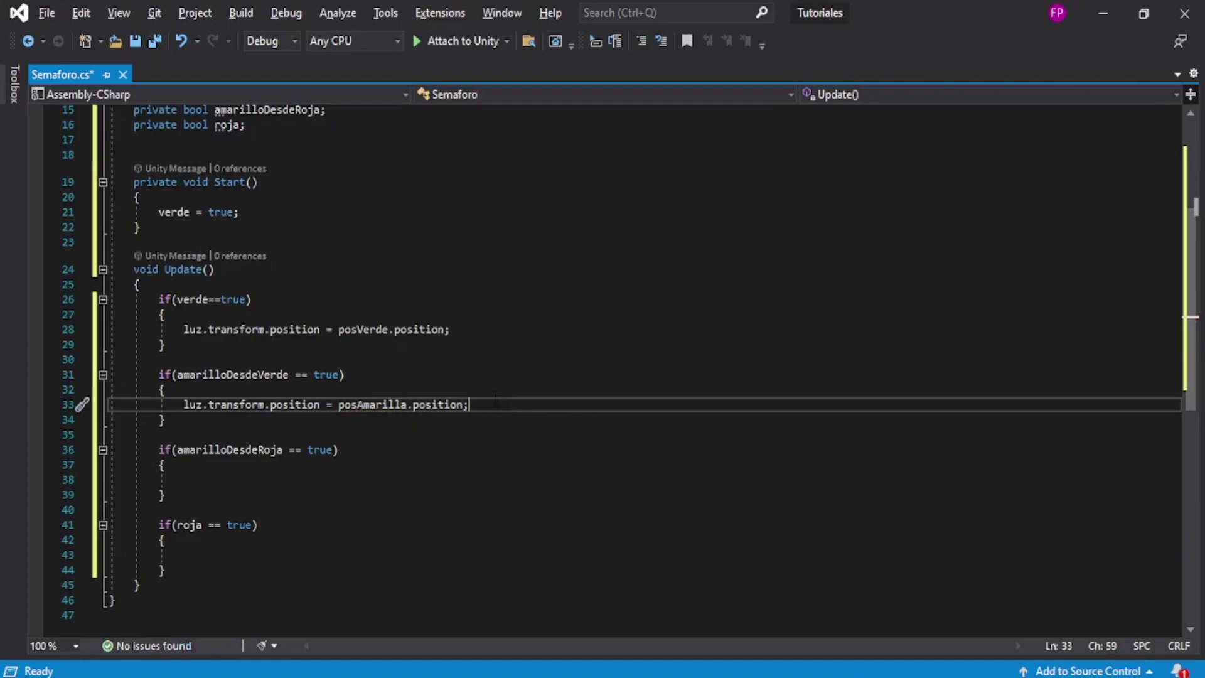
# Copy the posAmarilla assignment into the amarilloDesdeRoja block.
pyautogui.hotkey('shift', 'Home')
pyautogui.hotkey('ctrl', 'c')
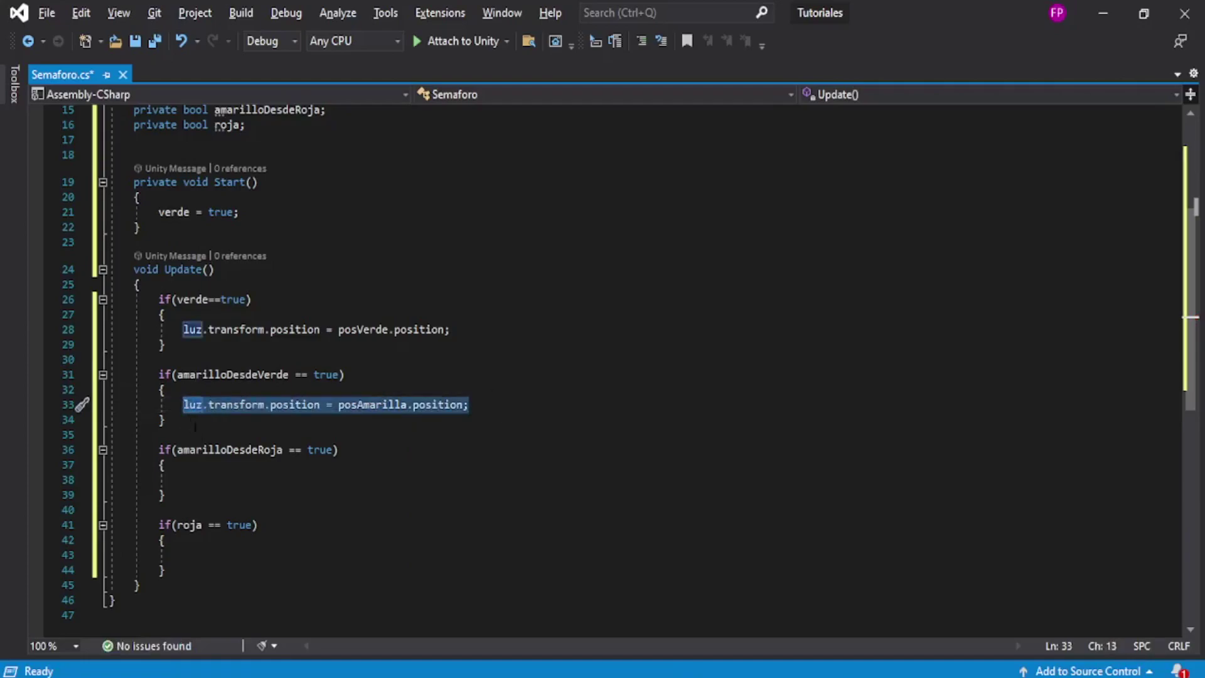
pyautogui.click(228, 480)
pyautogui.hotkey('ctrl', 'v')
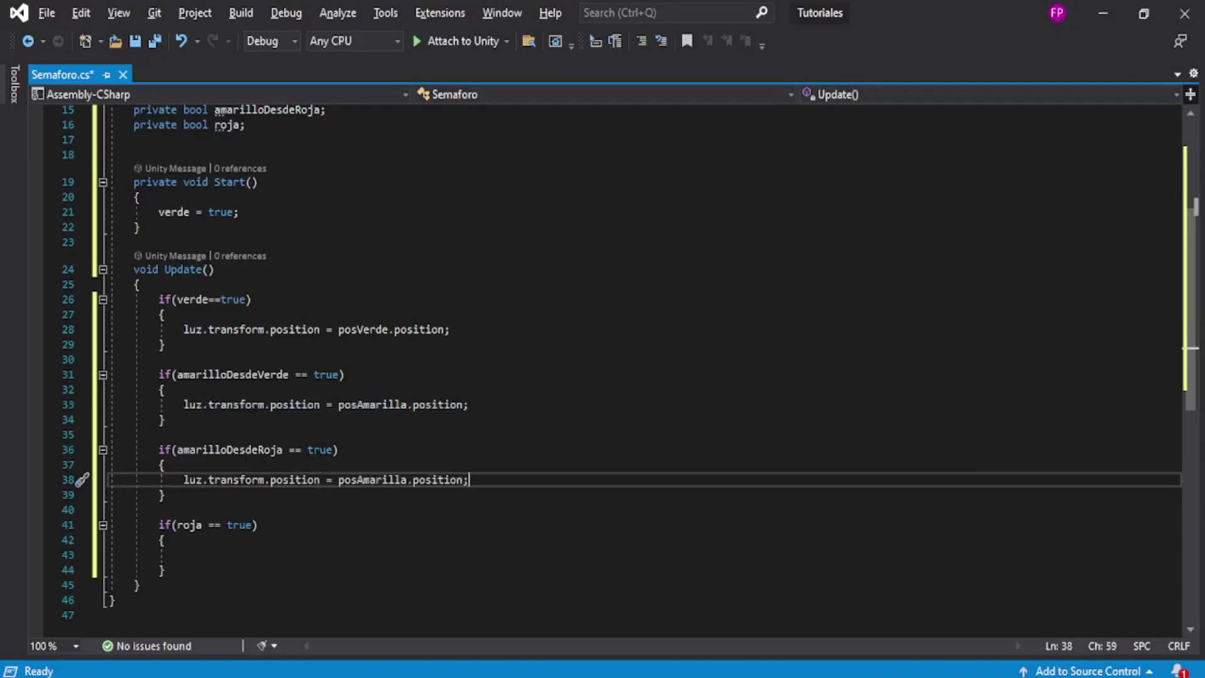
pyautogui.click(489, 411)
pyautogui.scroll(-1, 486, 414)
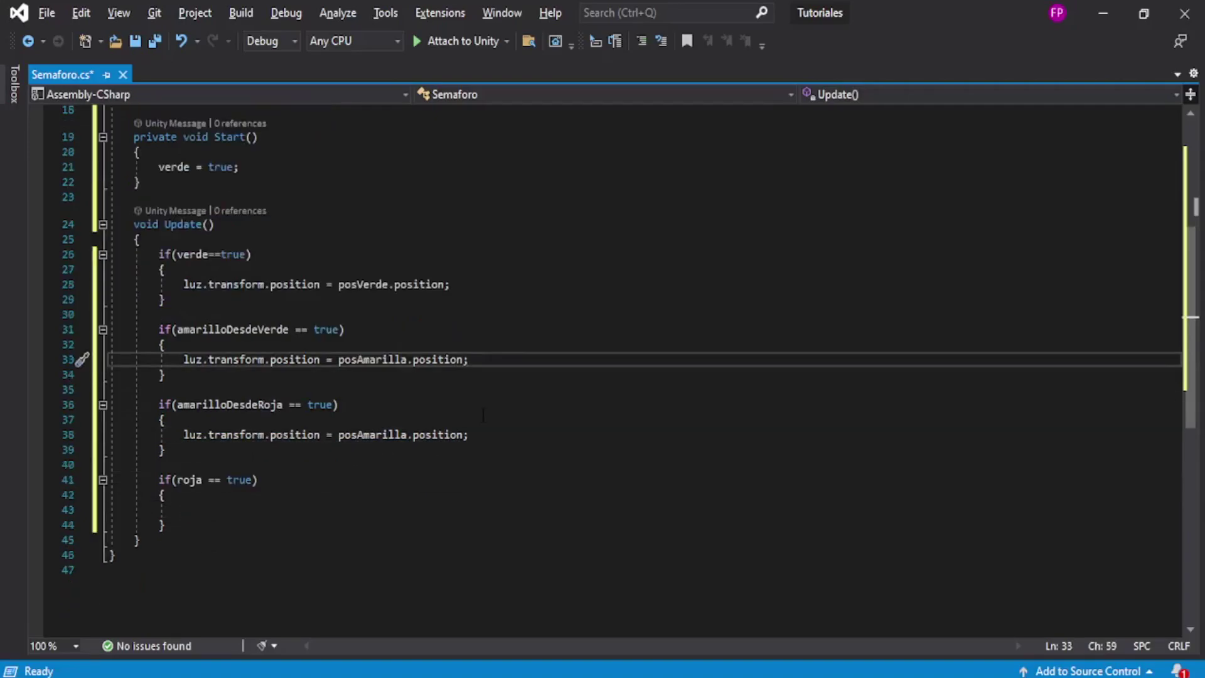
pyautogui.scroll(1, 483, 414)
# In the roja block, write luz.transform.position = posRoja.position;.
pyautogui.click(237, 552)
pyautogui.write('luz')
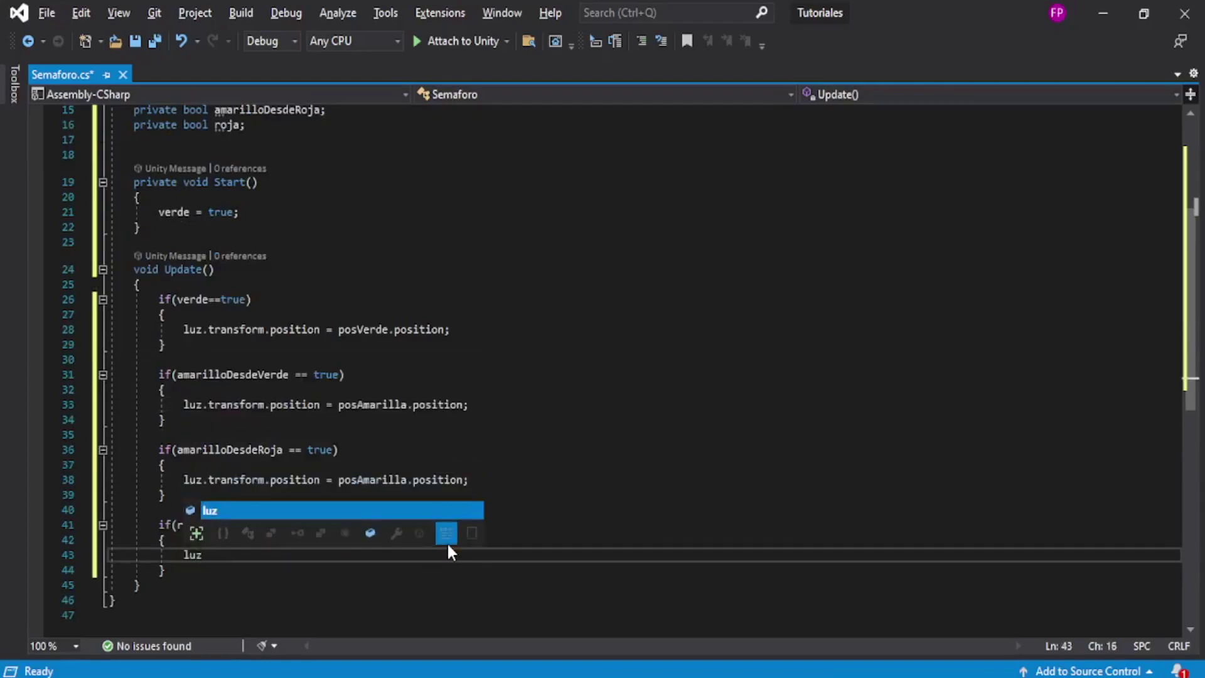
pyautogui.write('.trans')
pyautogui.press('Tab')
pyautogui.write('.pos')
pyautogui.press('Tab')
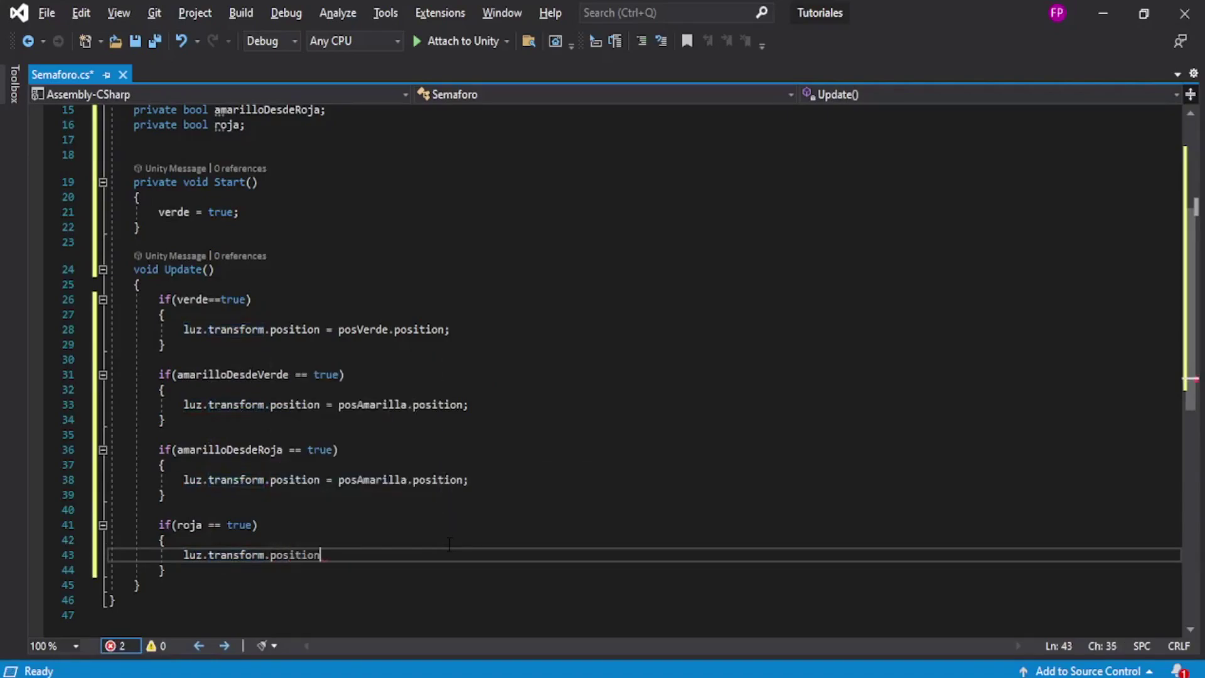
pyautogui.write(' = po')
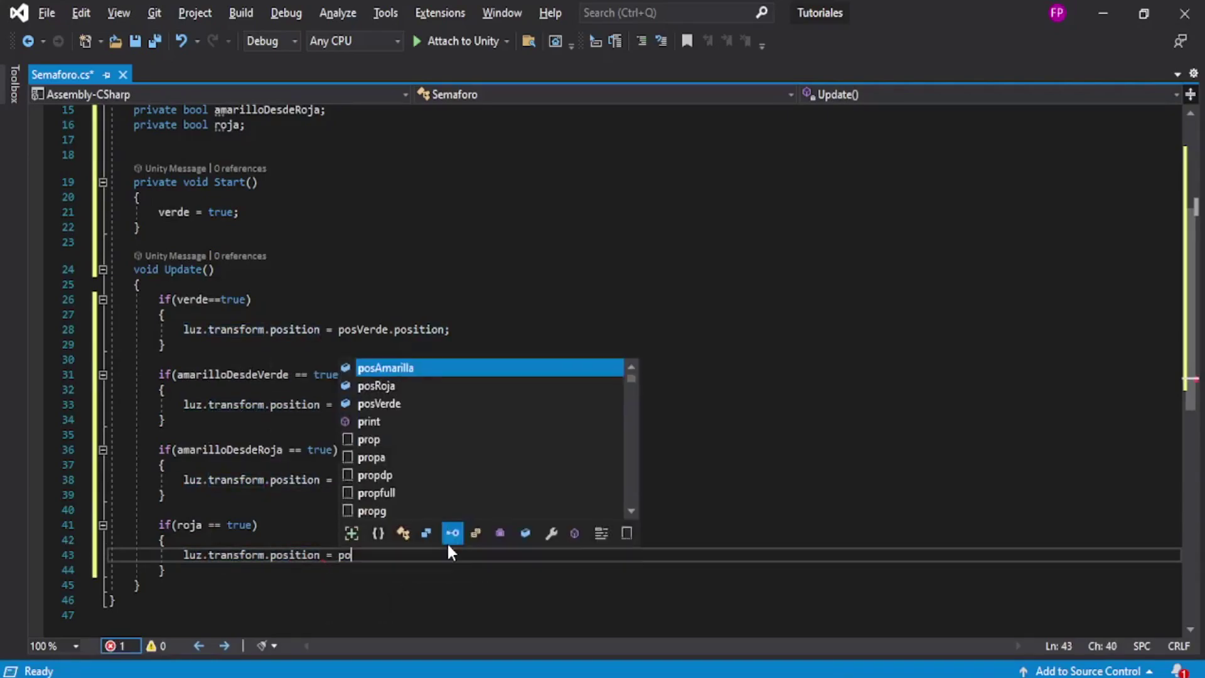
pyautogui.write('sr')
pyautogui.press('Tab')
pyautogui.write('.pos')
pyautogui.press('Tab')
pyautogui.write(';')
pyautogui.click(471, 480)
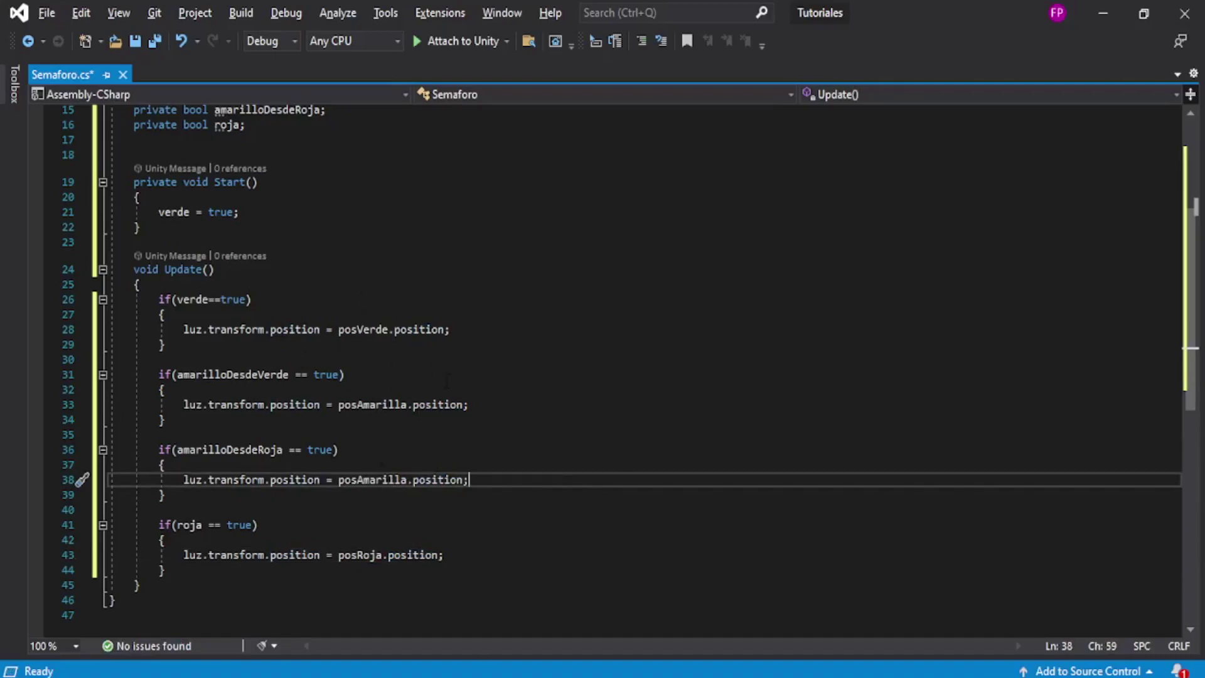
pyautogui.moveTo(205, 300); pyautogui.dragTo(251, 299)
pyautogui.moveTo(288, 375); pyautogui.dragTo(326, 375)
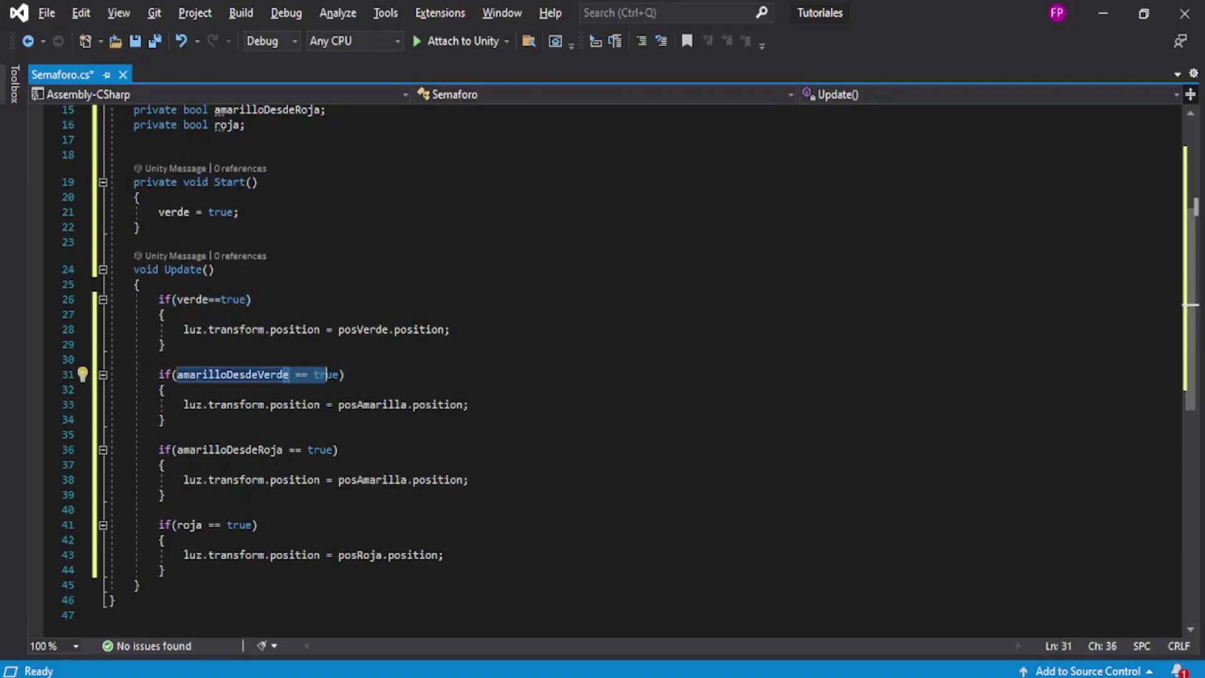
pyautogui.click(477, 479)
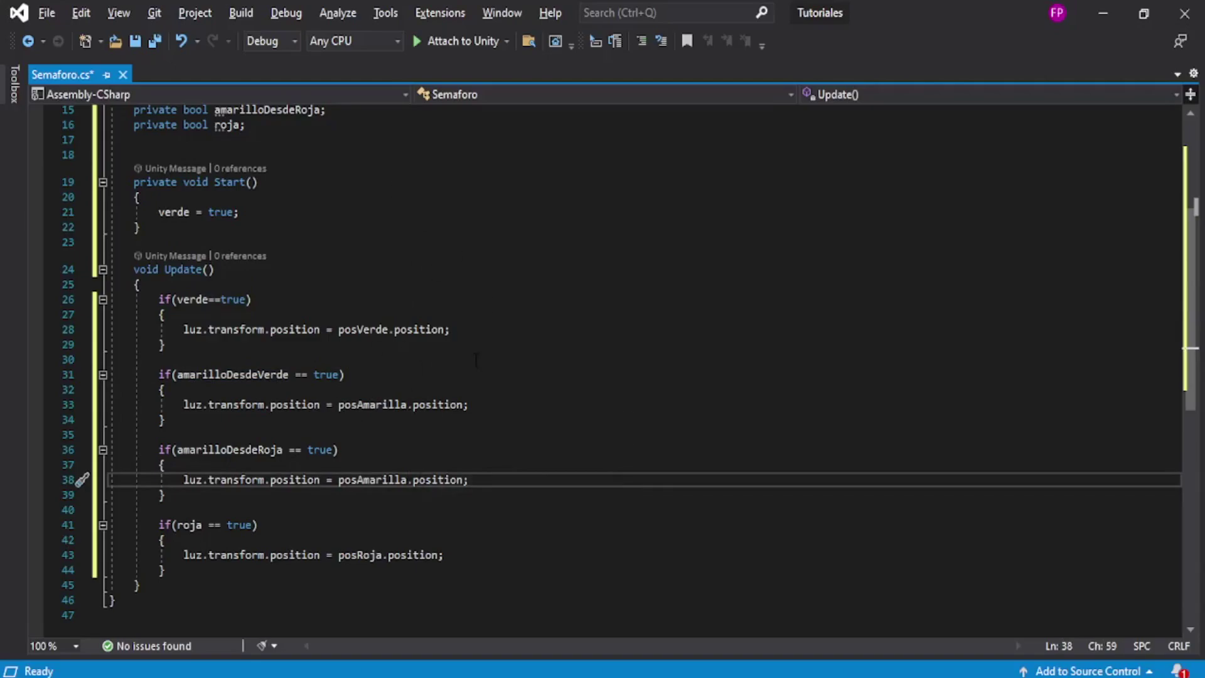
pyautogui.hotkey('alt', 'Tab')
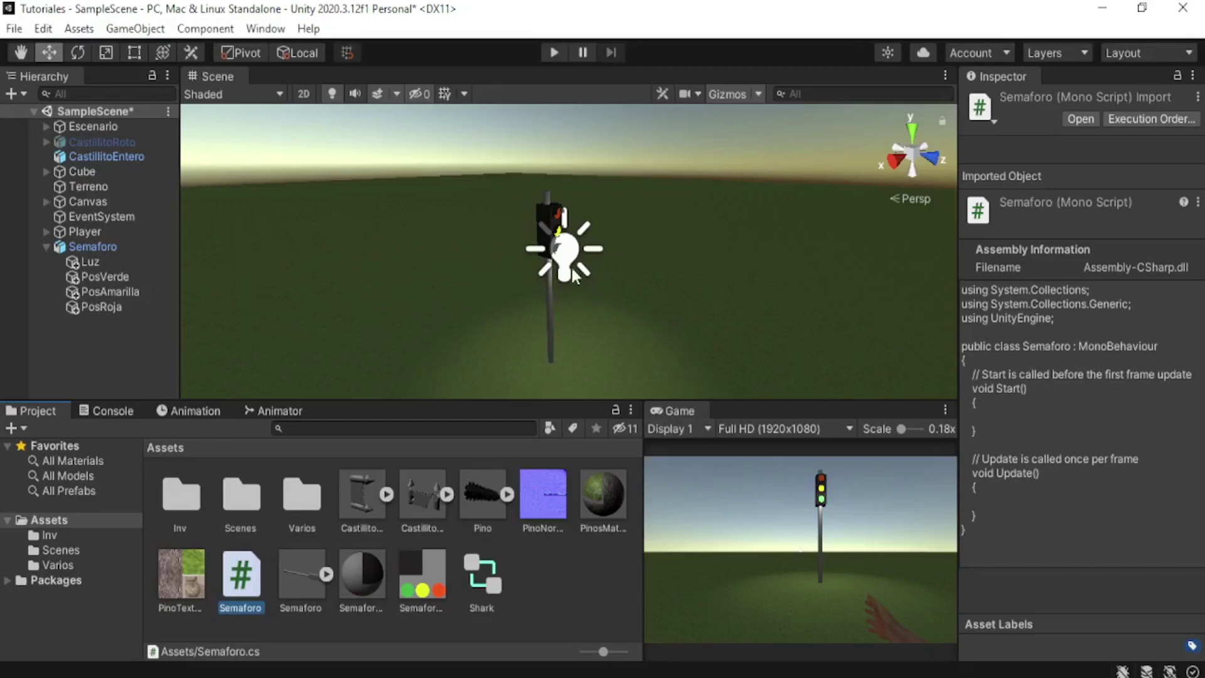
pyautogui.click(547, 270)
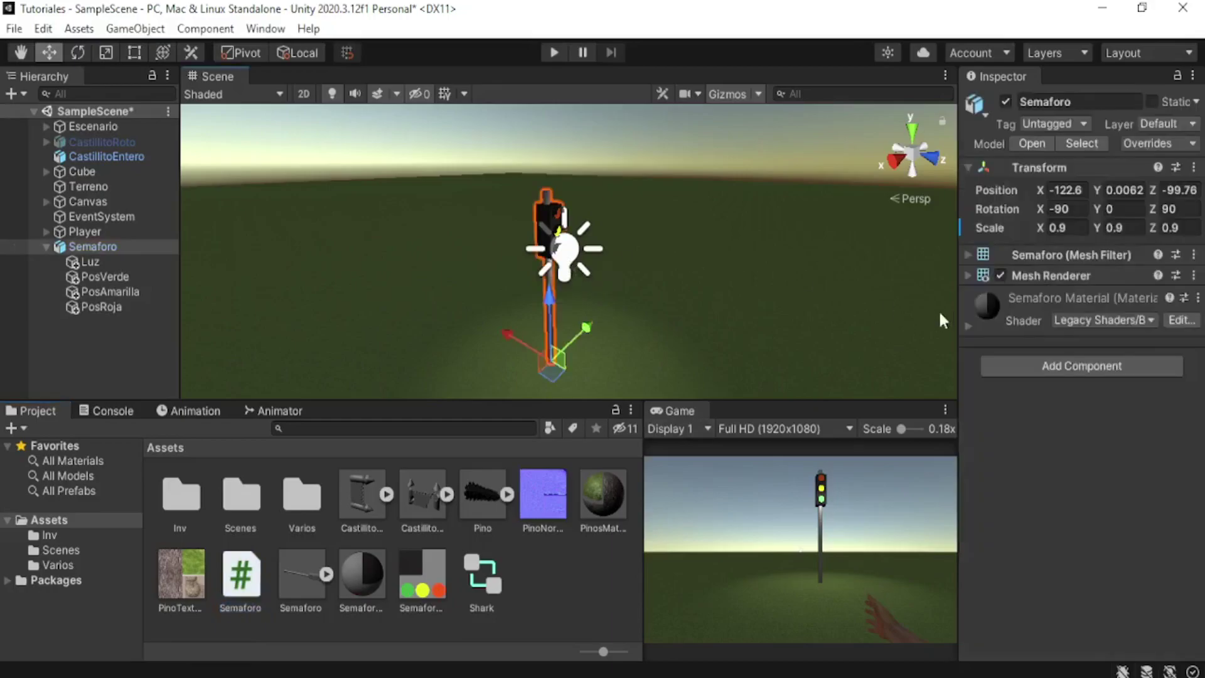
pyautogui.click(581, 251)
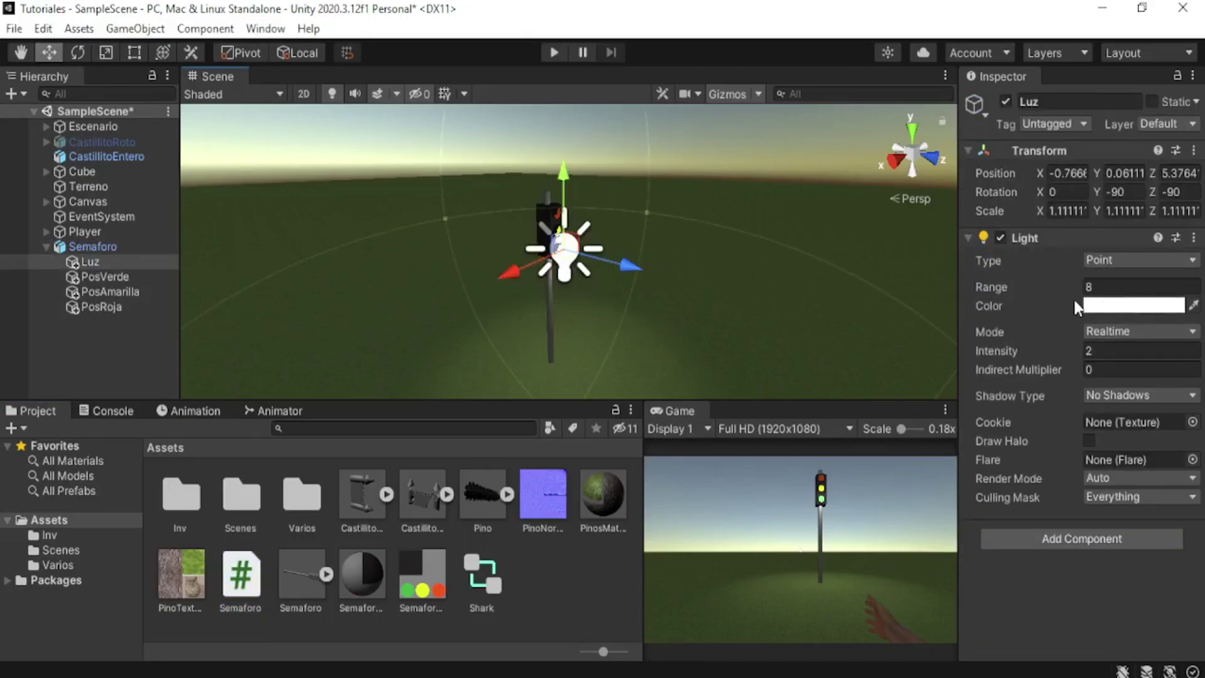
pyautogui.hotkey('alt', 'Tab')
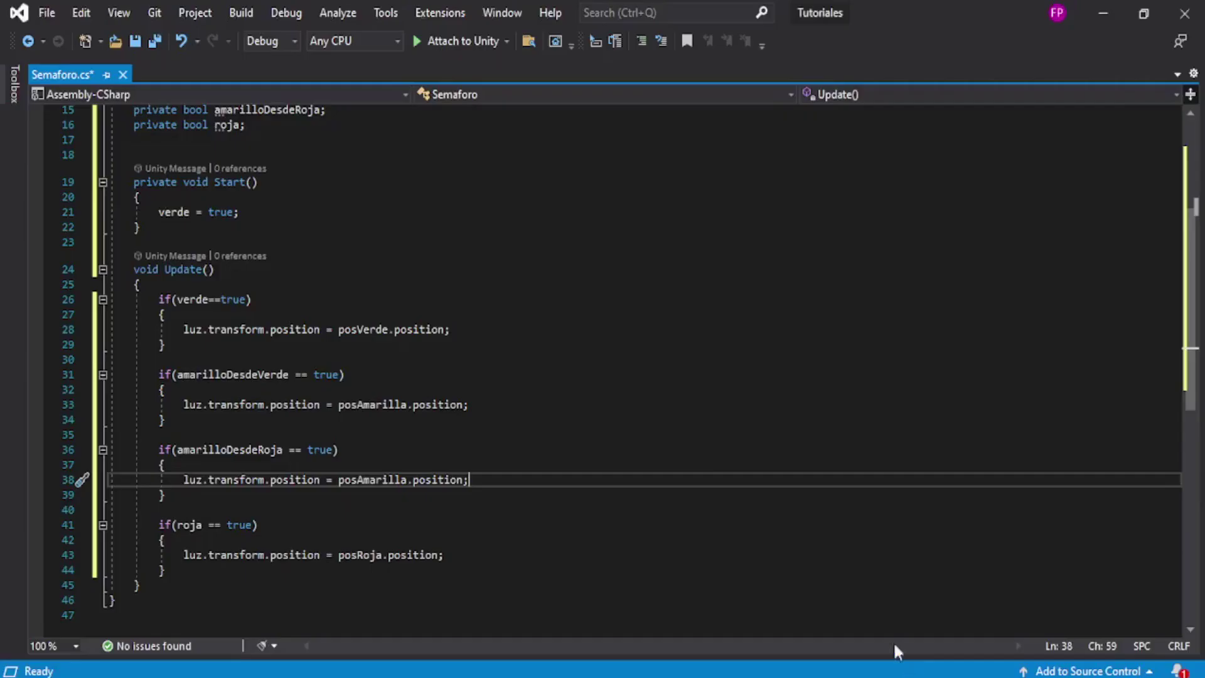
# On a new line after line 28, start a luz.GetComponent<Light> call.
pyautogui.click(450, 329)
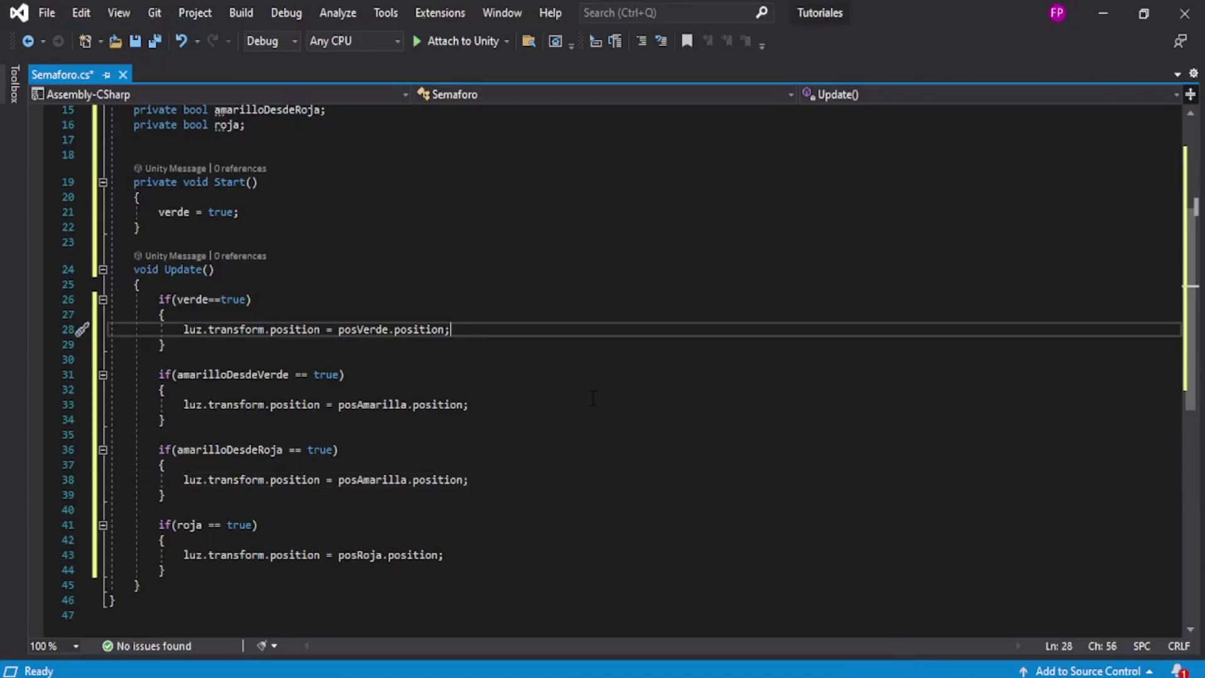
pyautogui.press('Return')
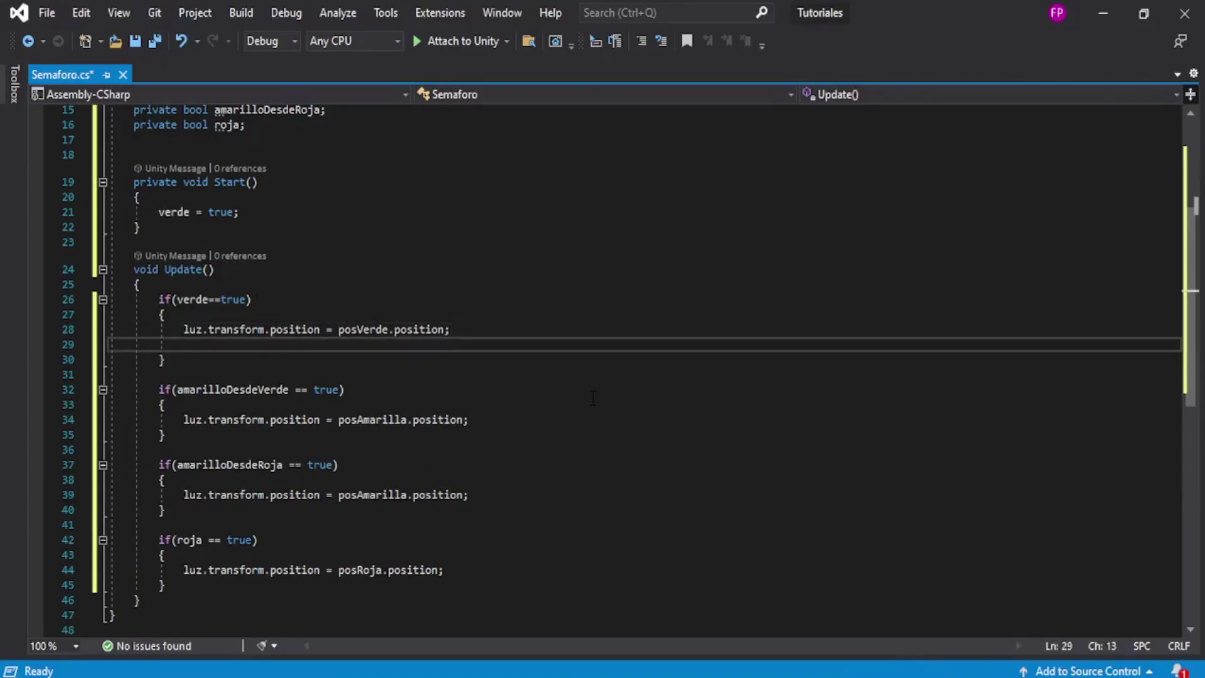
pyautogui.write('luz')
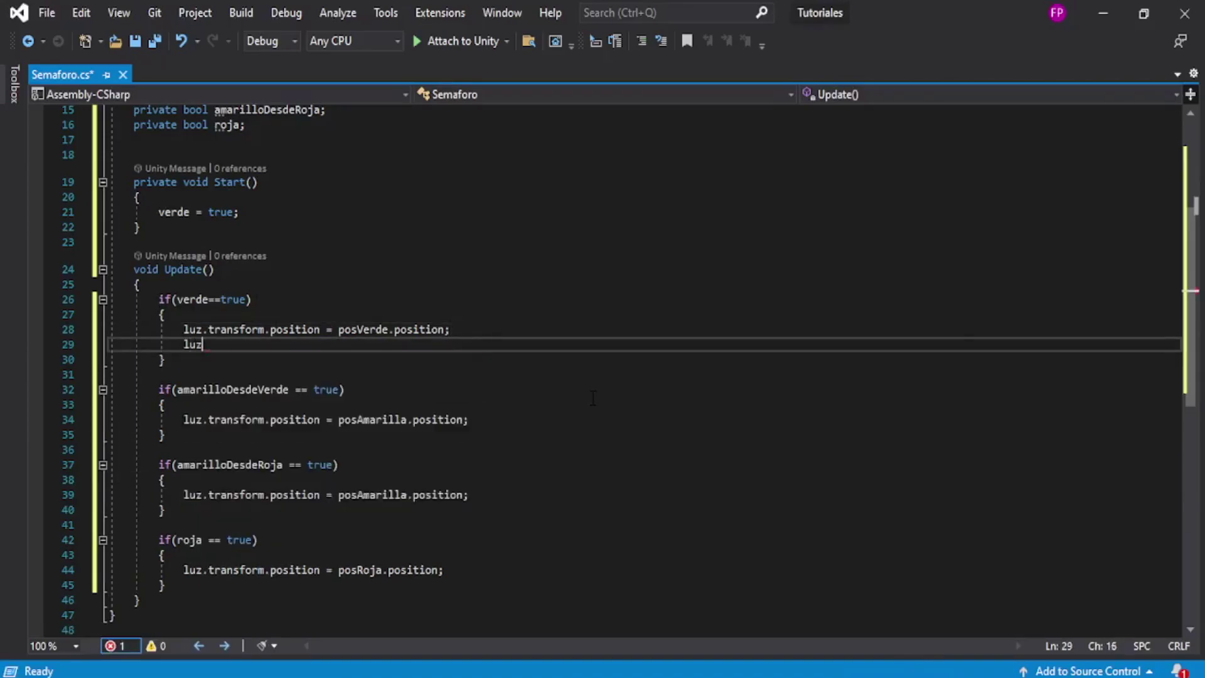
pyautogui.scroll(5, 593, 398)
pyautogui.scroll(-1, 593, 398)
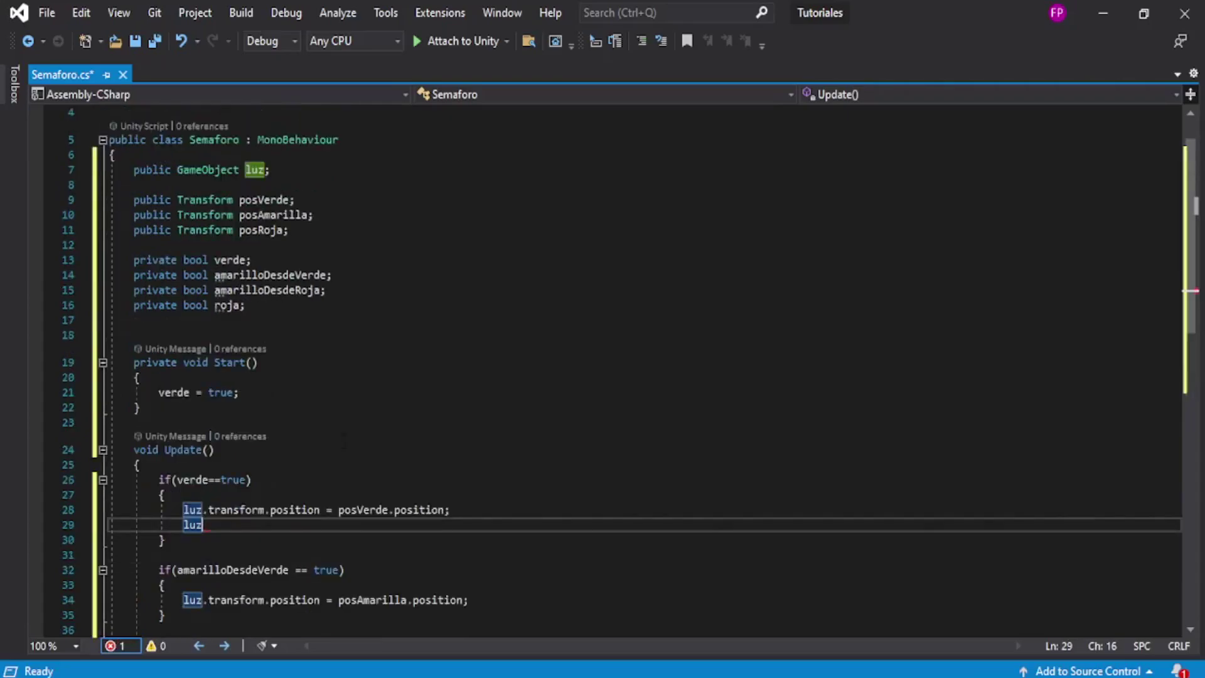
pyautogui.write('.')
pyautogui.write('get')
pyautogui.press('Down')
pyautogui.press('Tab')
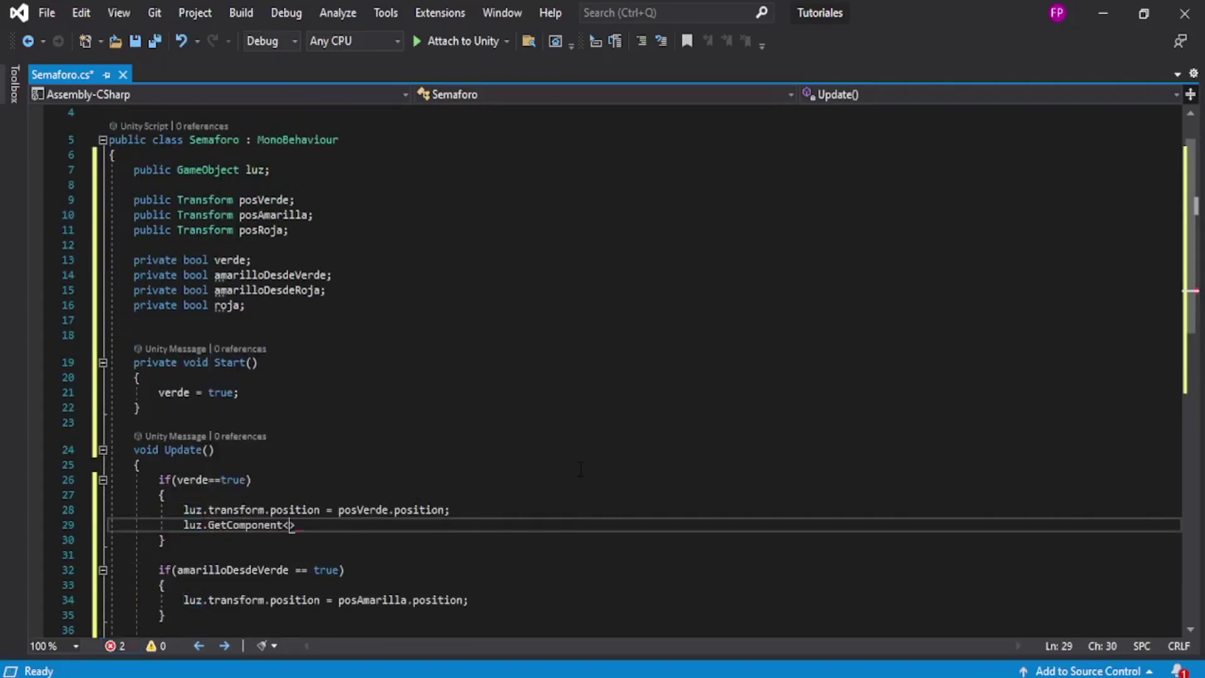
pyautogui.write('Light')
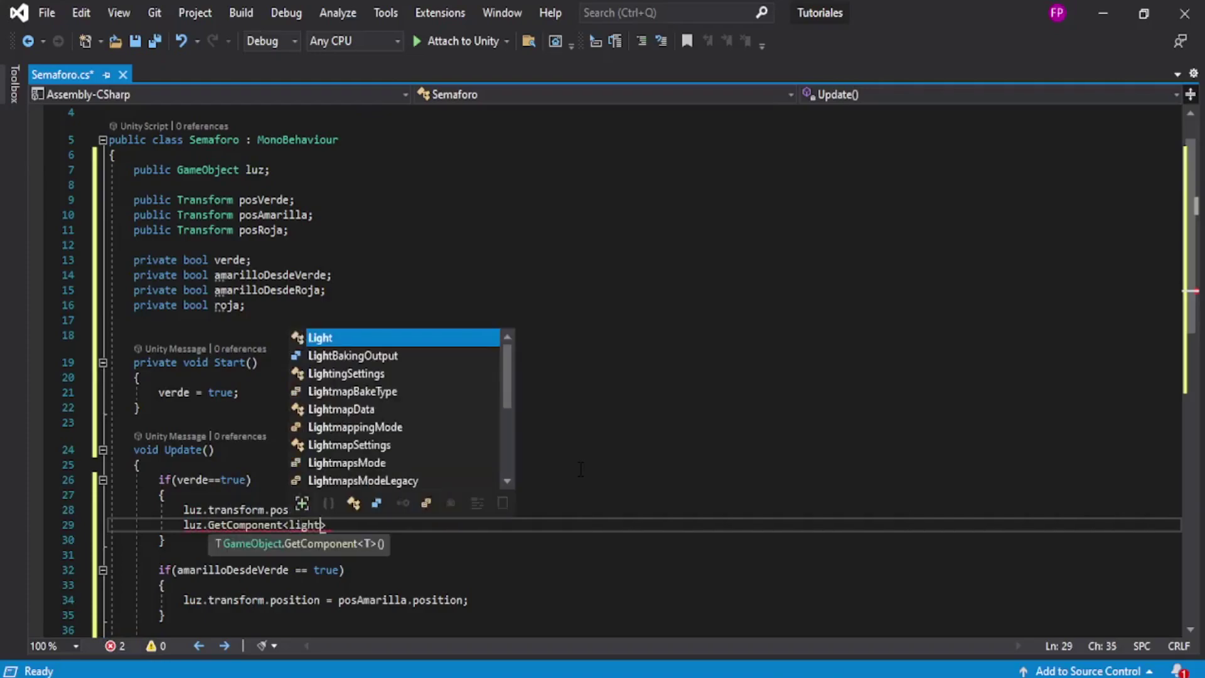
pyautogui.press('Tab')
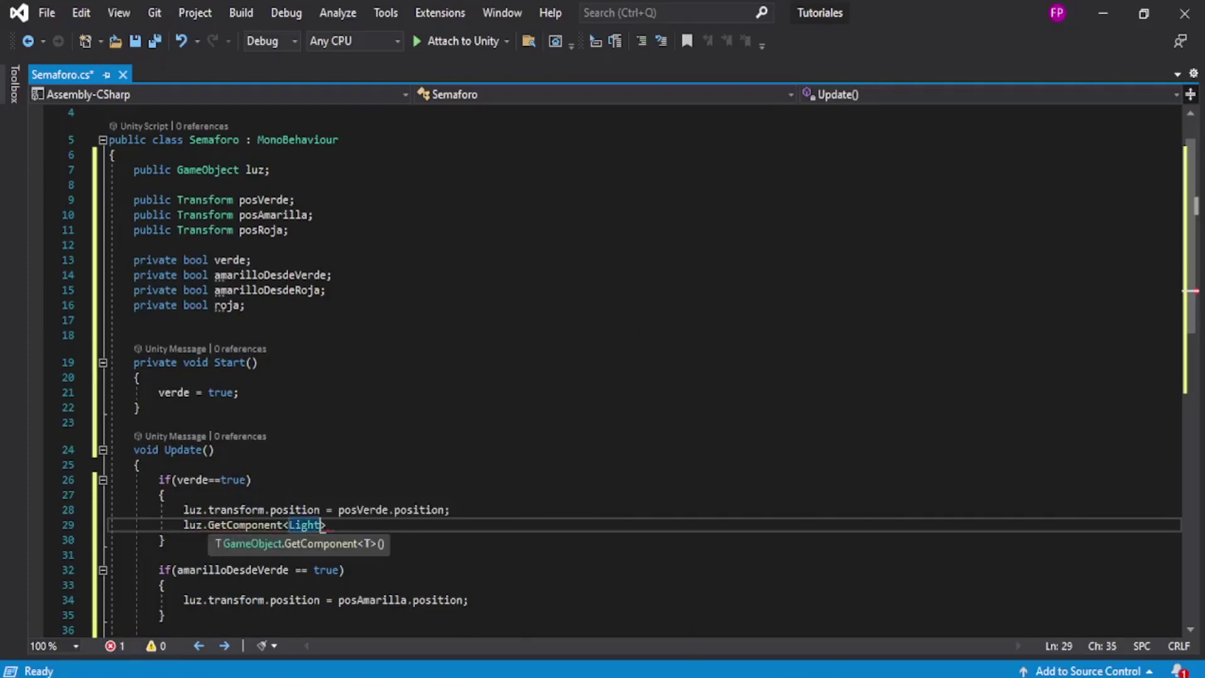
pyautogui.hotkey('alt', 'Tab')
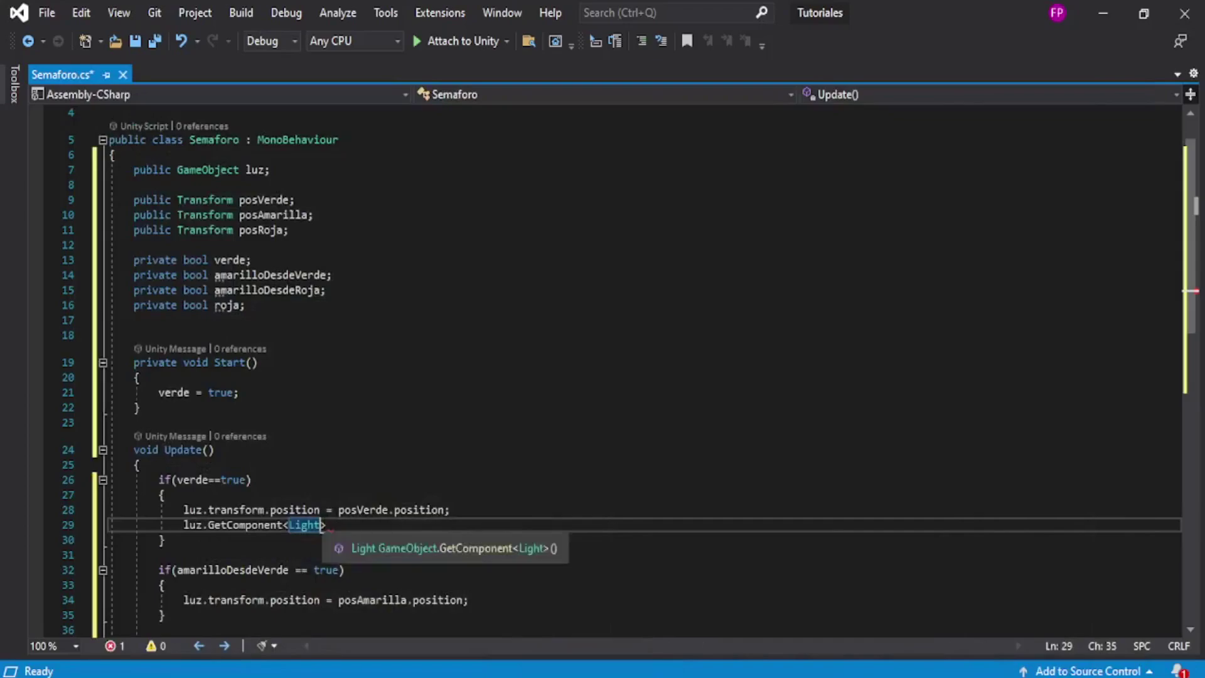
# Complete the line as luz.GetComponent<Light>().color = Color.green;.
pyautogui.write('>()')
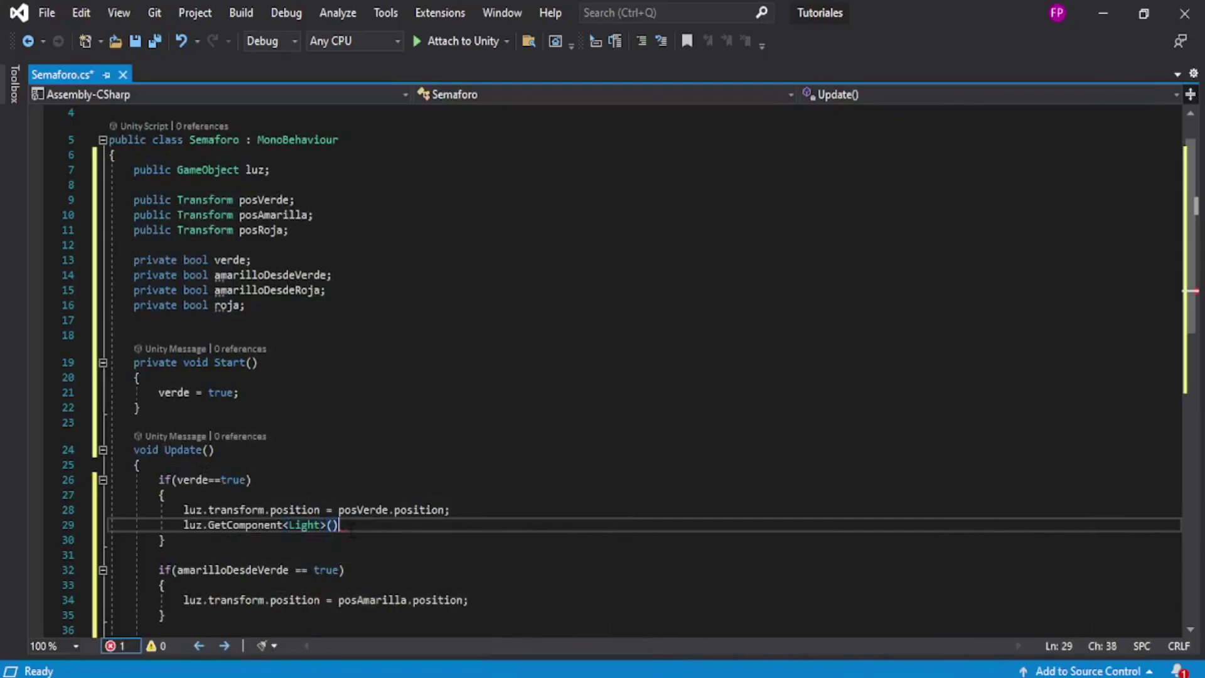
pyautogui.write('.col')
pyautogui.press('Tab')
pyautogui.write('=')
pyautogui.write('Color')
pyautogui.press('Escape')
pyautogui.write('.green')
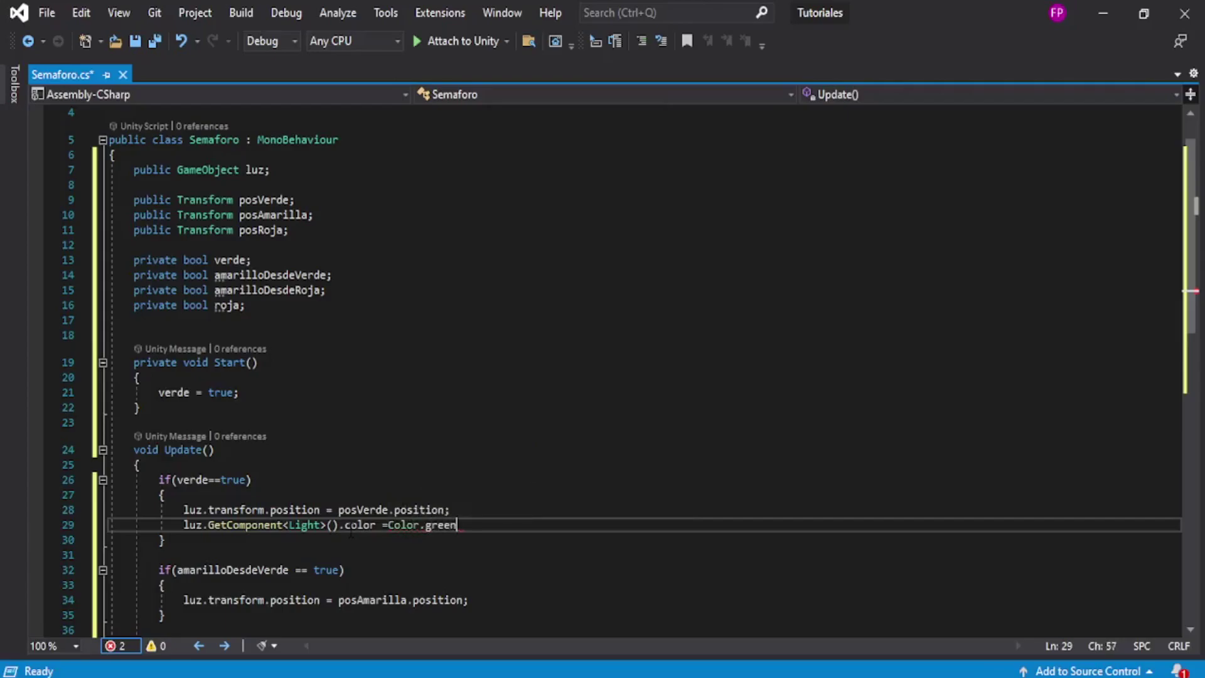
pyautogui.write(';')
pyautogui.scroll(-1, 557, 454)
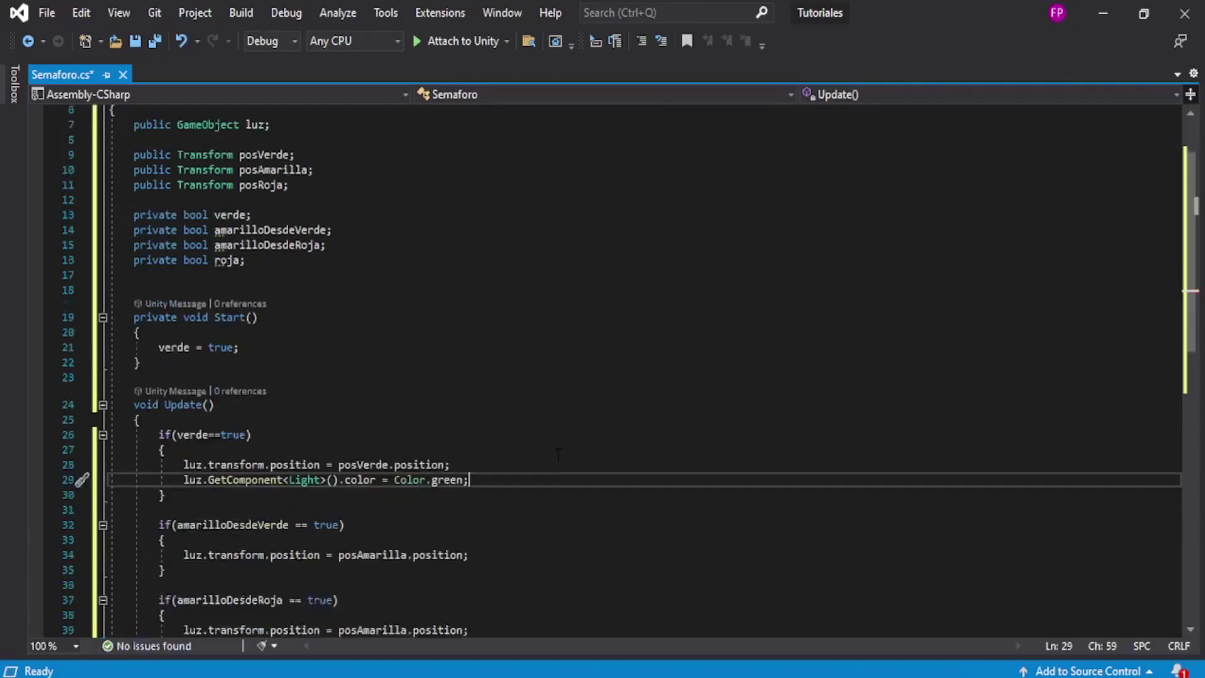
pyautogui.scroll(-2, 558, 454)
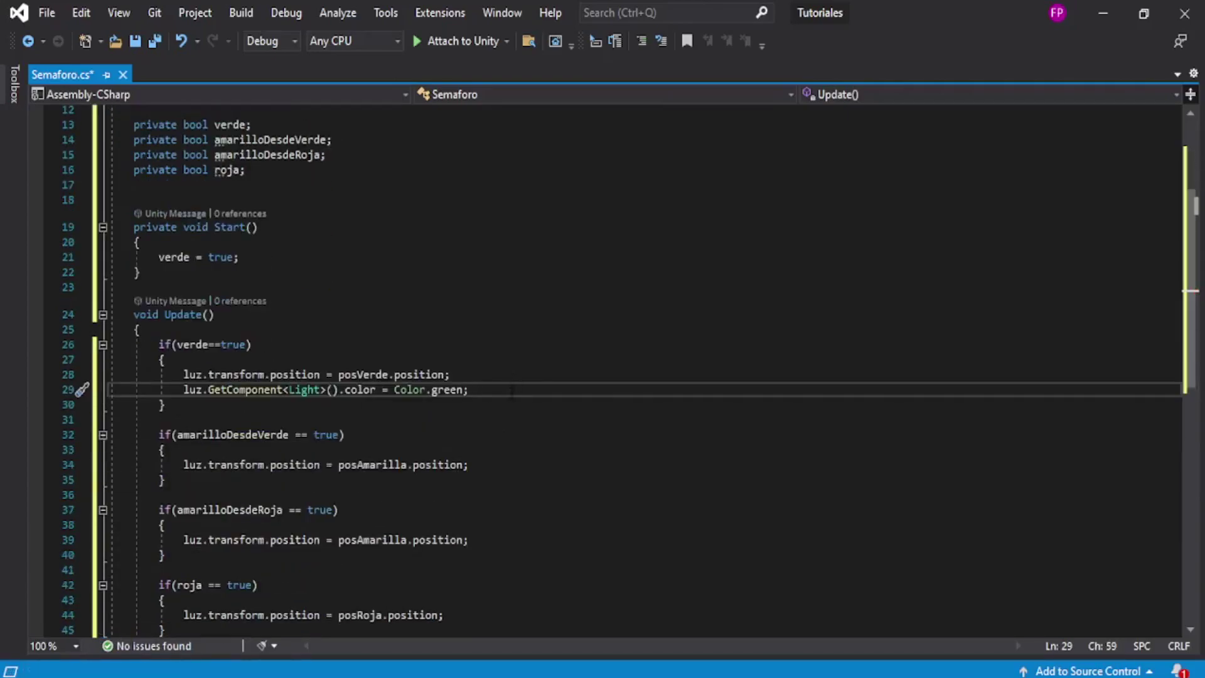
pyautogui.moveTo(178, 344); pyautogui.dragTo(236, 345)
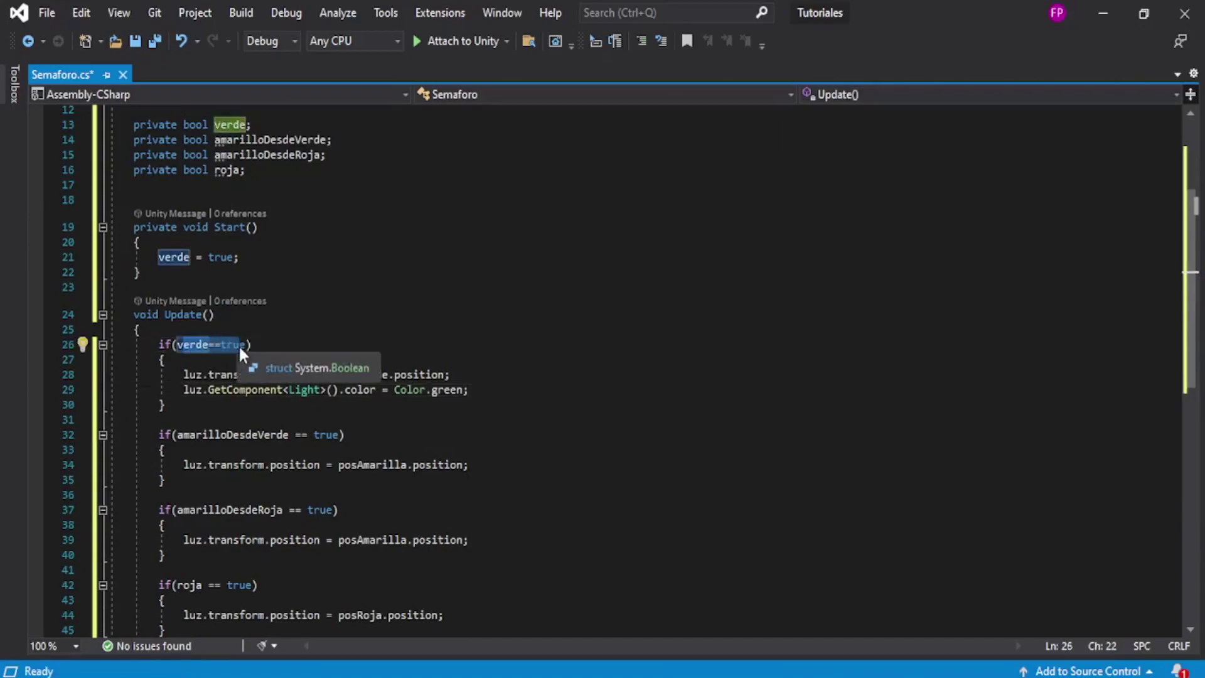
pyautogui.click(490, 389)
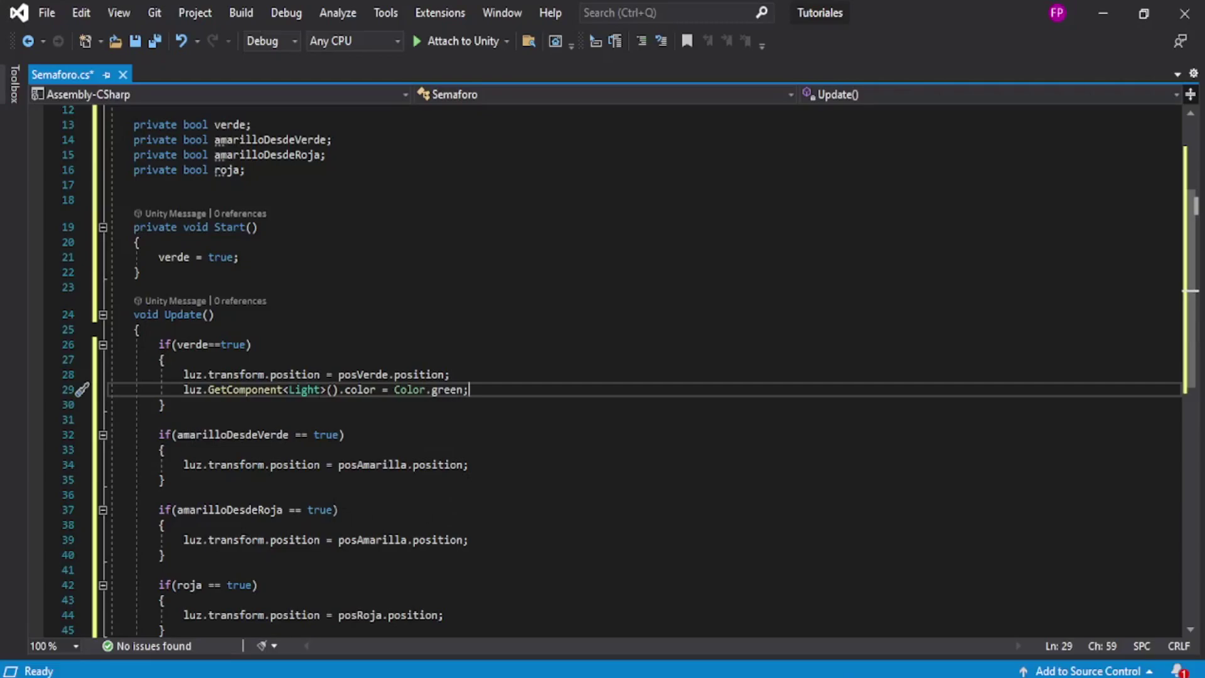
pyautogui.scroll(-2, 396, 464)
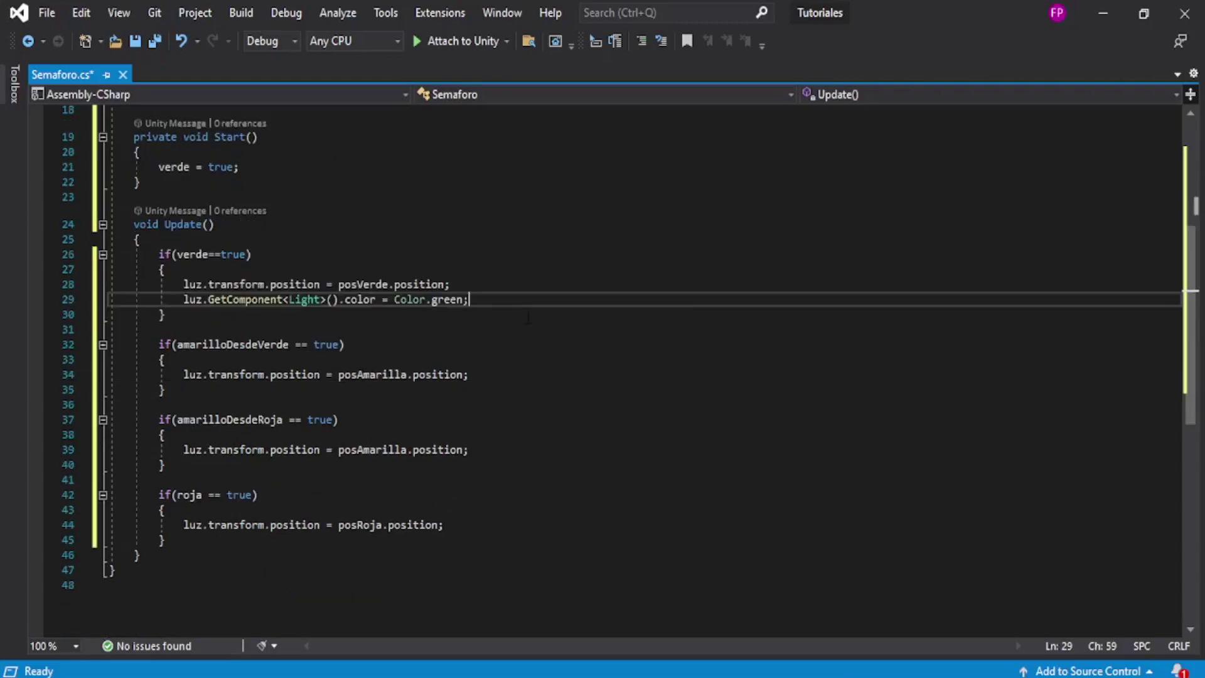
pyautogui.press('Return')
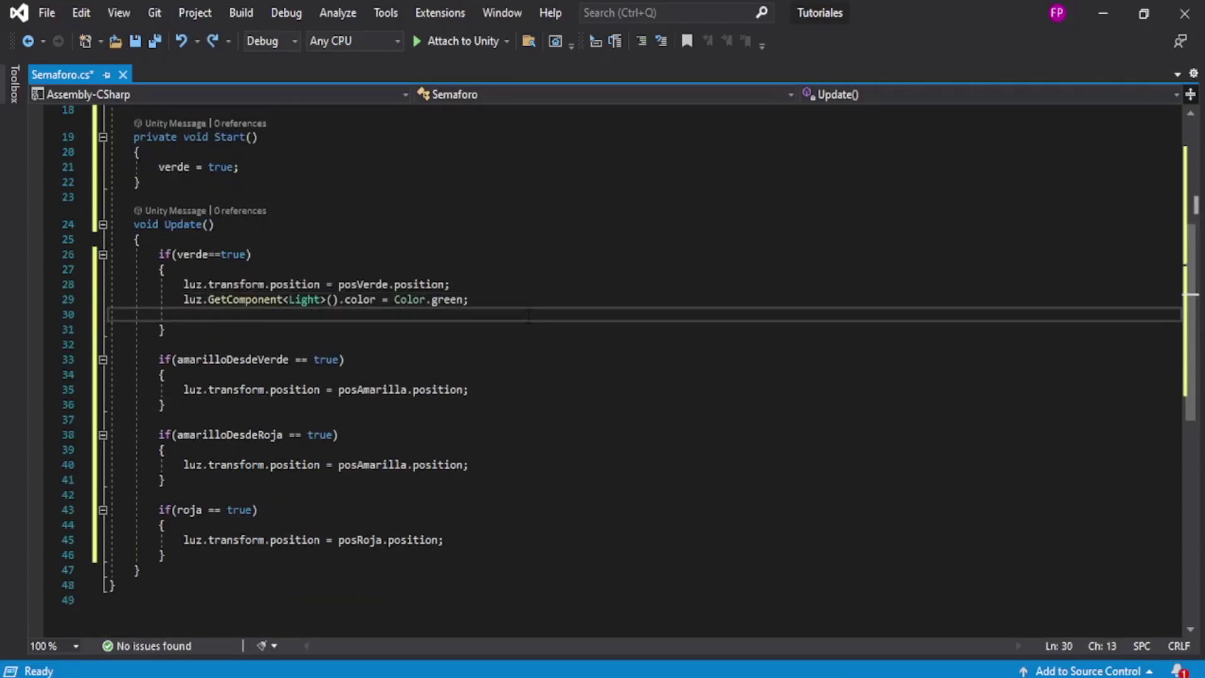
# Add StartCoroutine(luzVerde()); after the green colour line in the verde block.
pyautogui.write('startco')
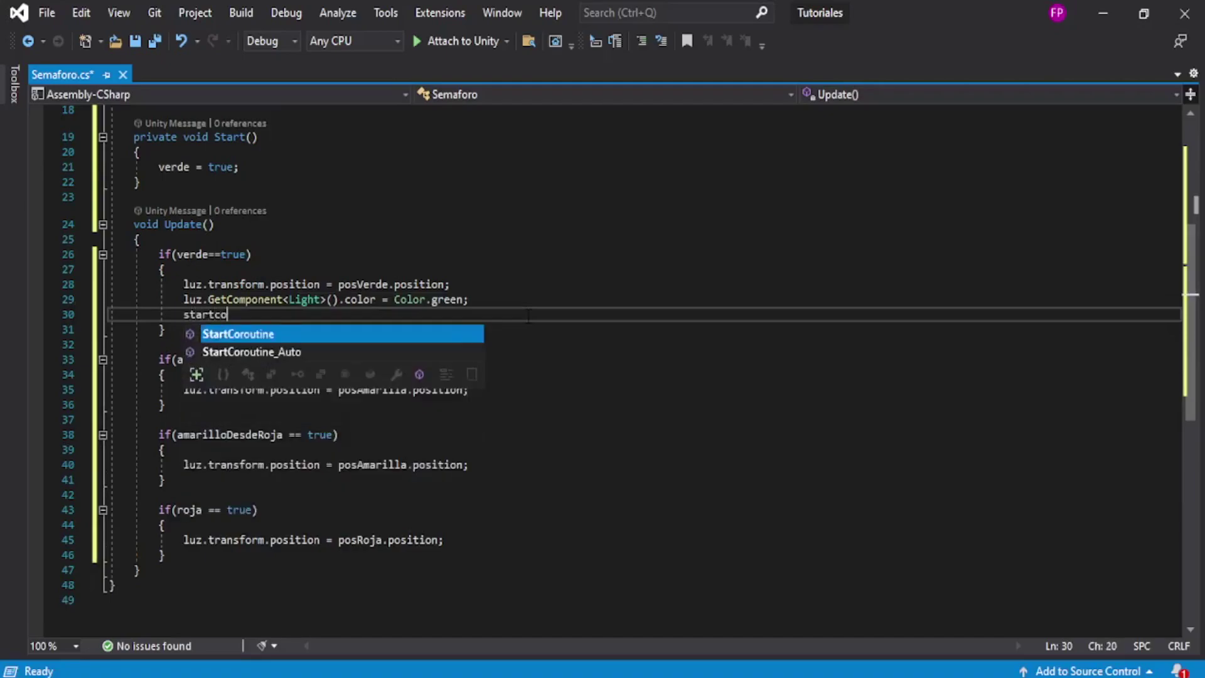
pyautogui.press('Tab')
pyautogui.write('(')
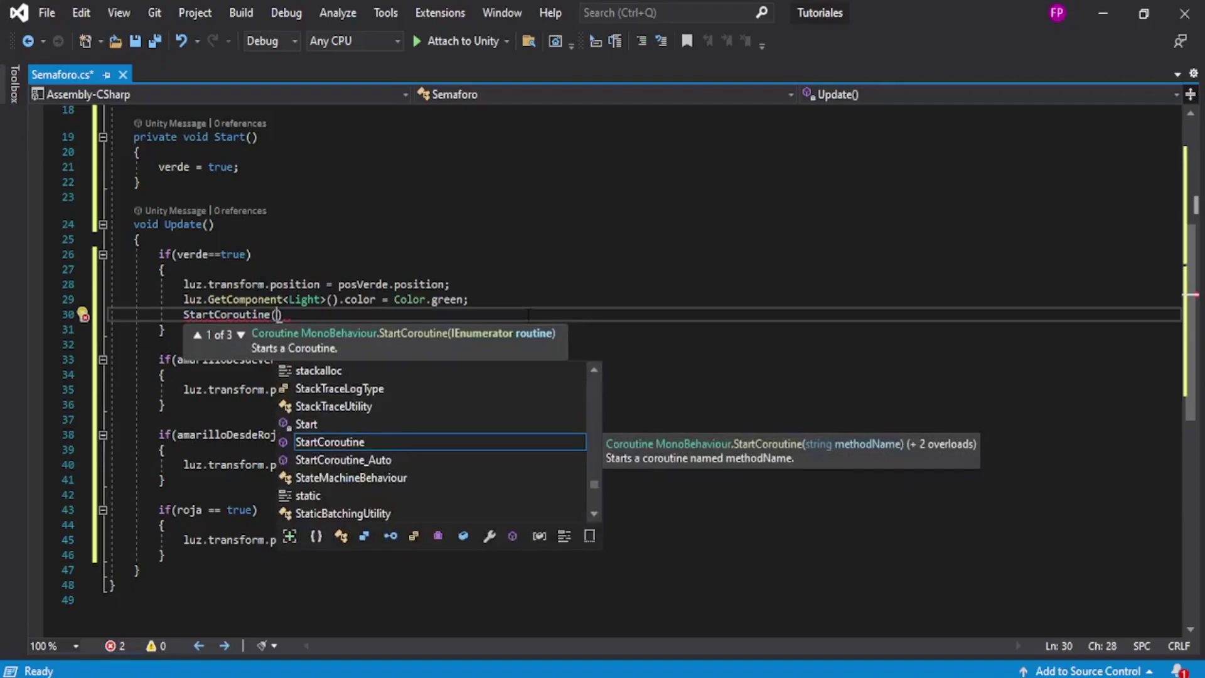
pyautogui.write('luzVerde')
pyautogui.write('(')
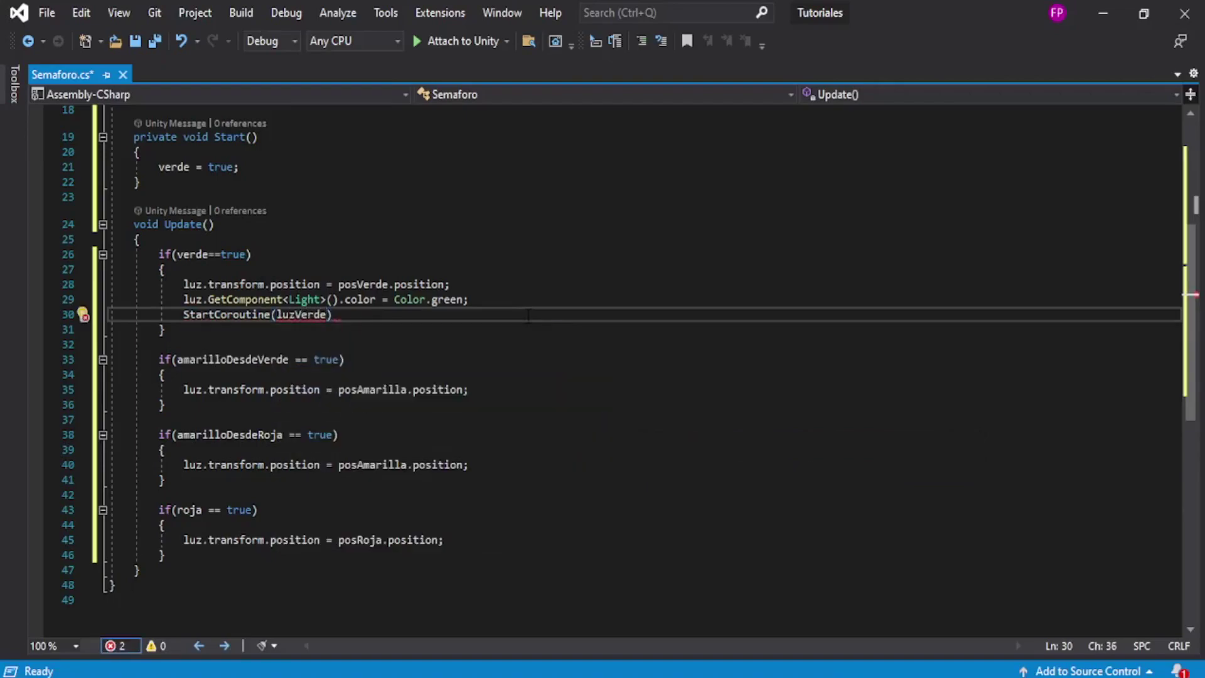
pyautogui.write('))')
pyautogui.write(';')
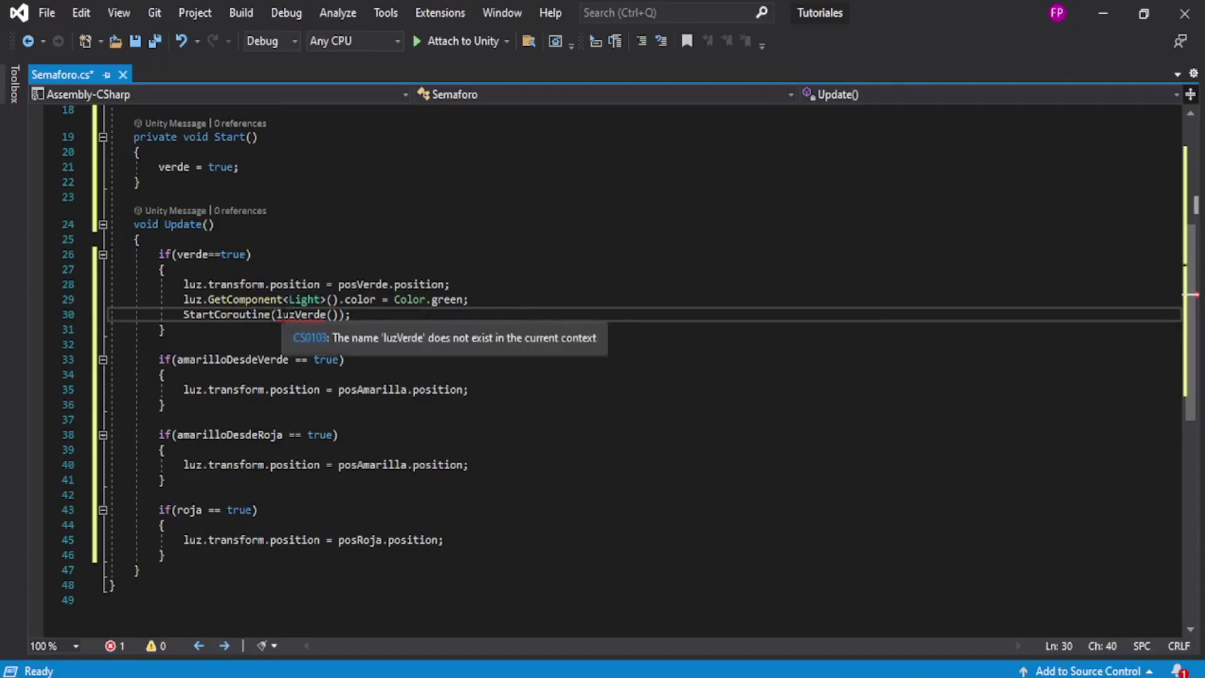
pyautogui.click(337, 314)
pyautogui.scroll(-5, 256, 431)
pyautogui.scroll(4, 256, 430)
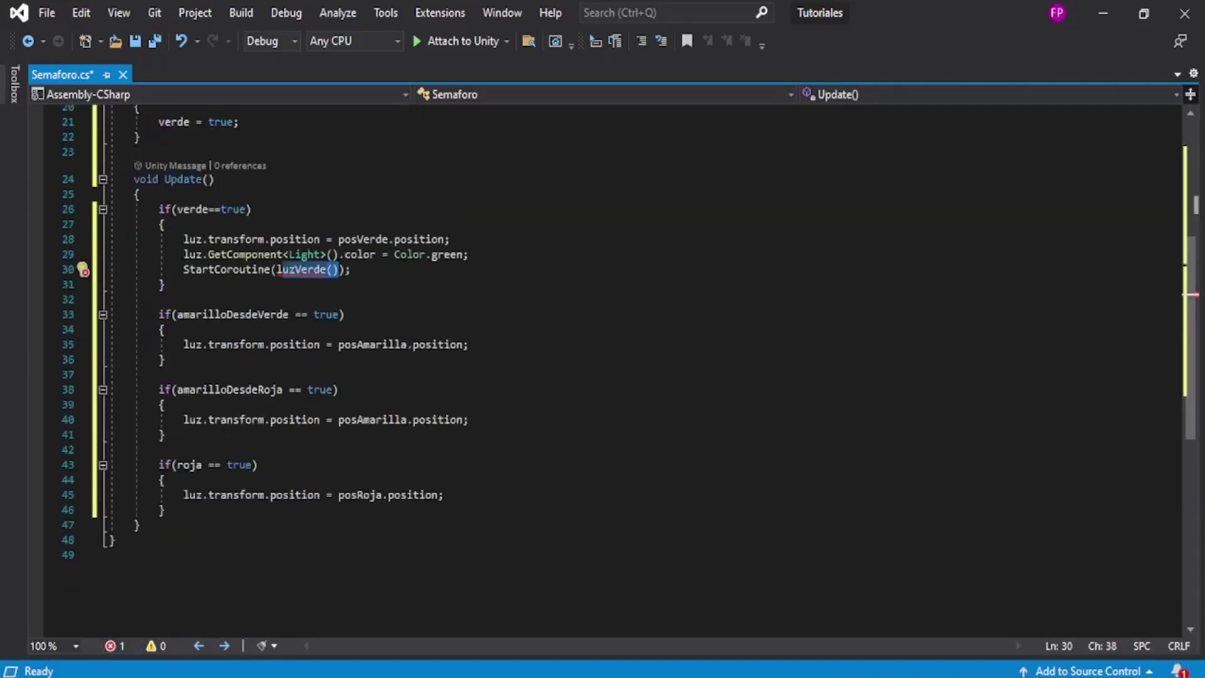
pyautogui.click(254, 526)
# Below Update, declare IEnumerator luzVerde() containing yield return new WaitForSeconds(10);.
pyautogui.press('Return')
pyautogui.press('Return')
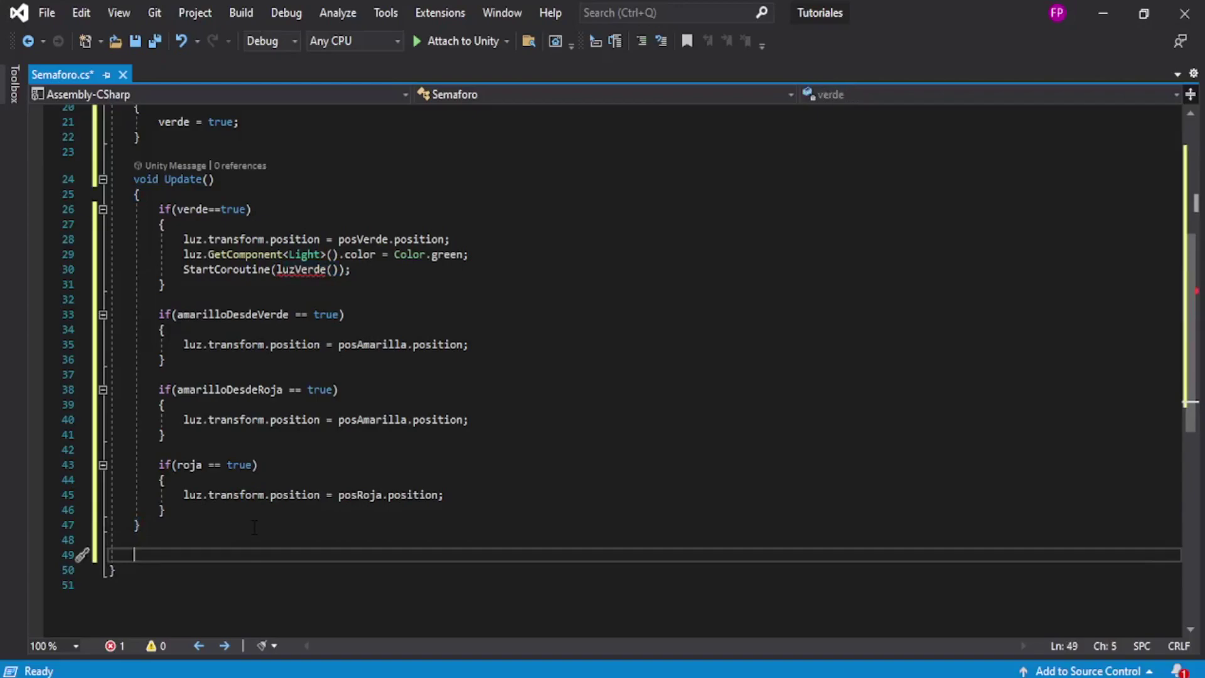
pyautogui.write('ienue')
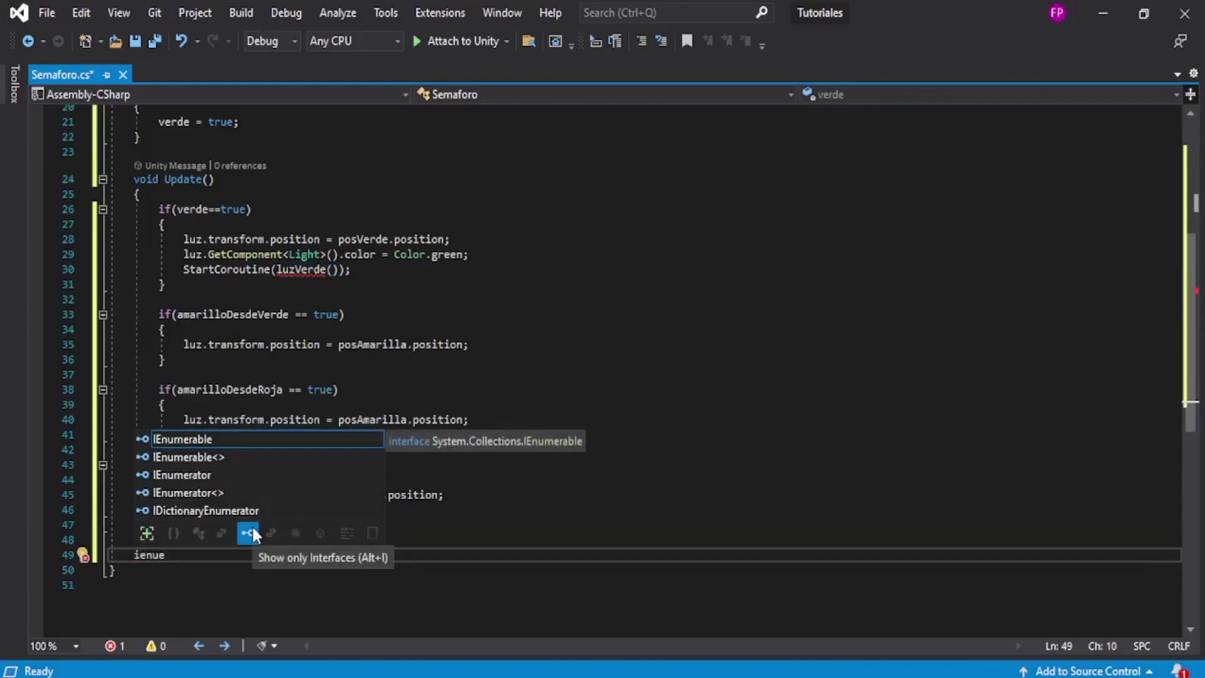
pyautogui.press('Down')
pyautogui.press('Down')
pyautogui.press('Tab')
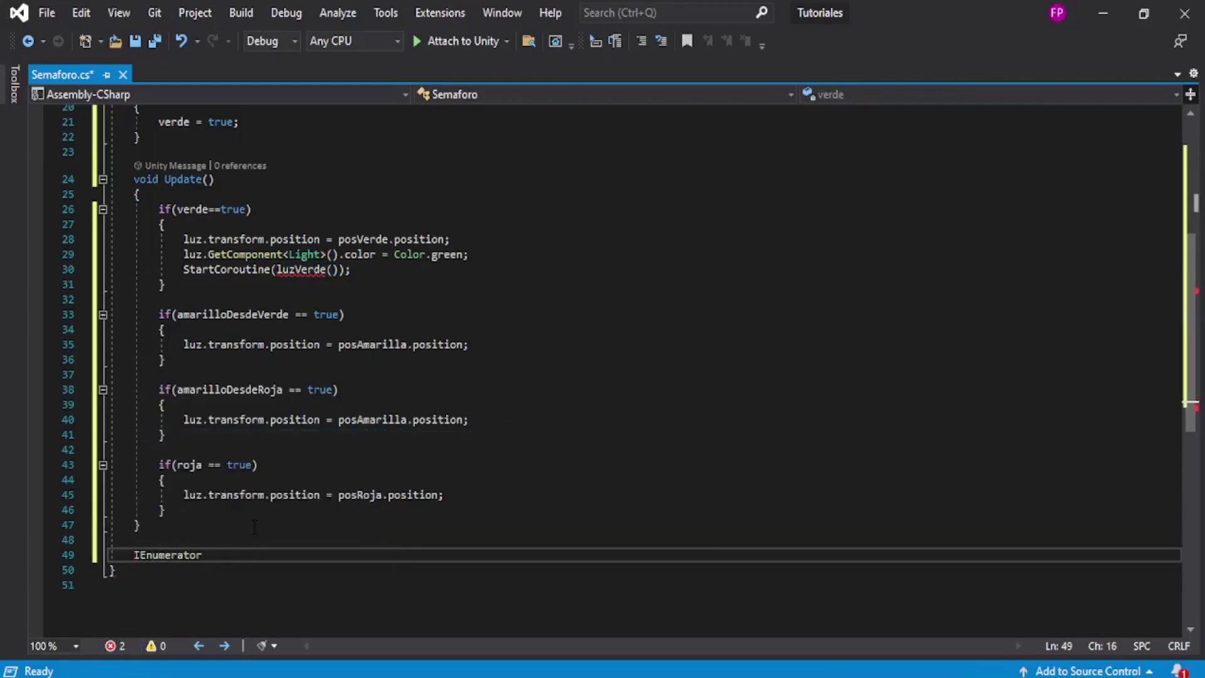
pyautogui.write('luzVerde()')
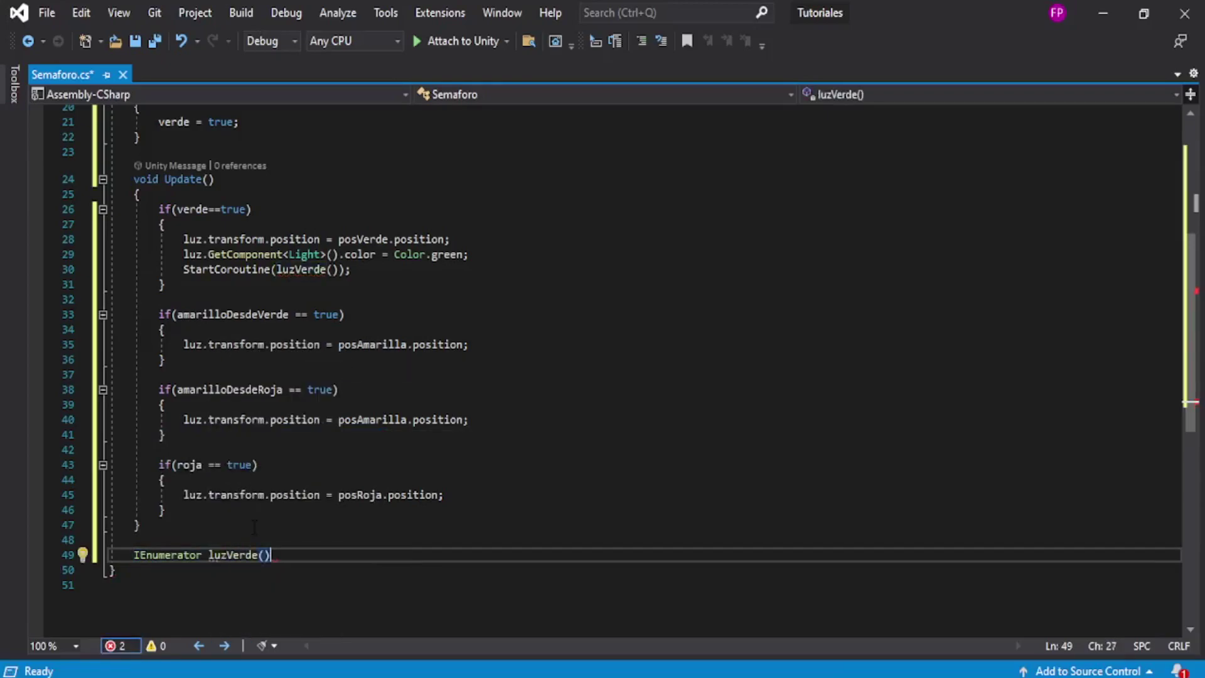
pyautogui.press('Return')
pyautogui.write('{')
pyautogui.press('Return')
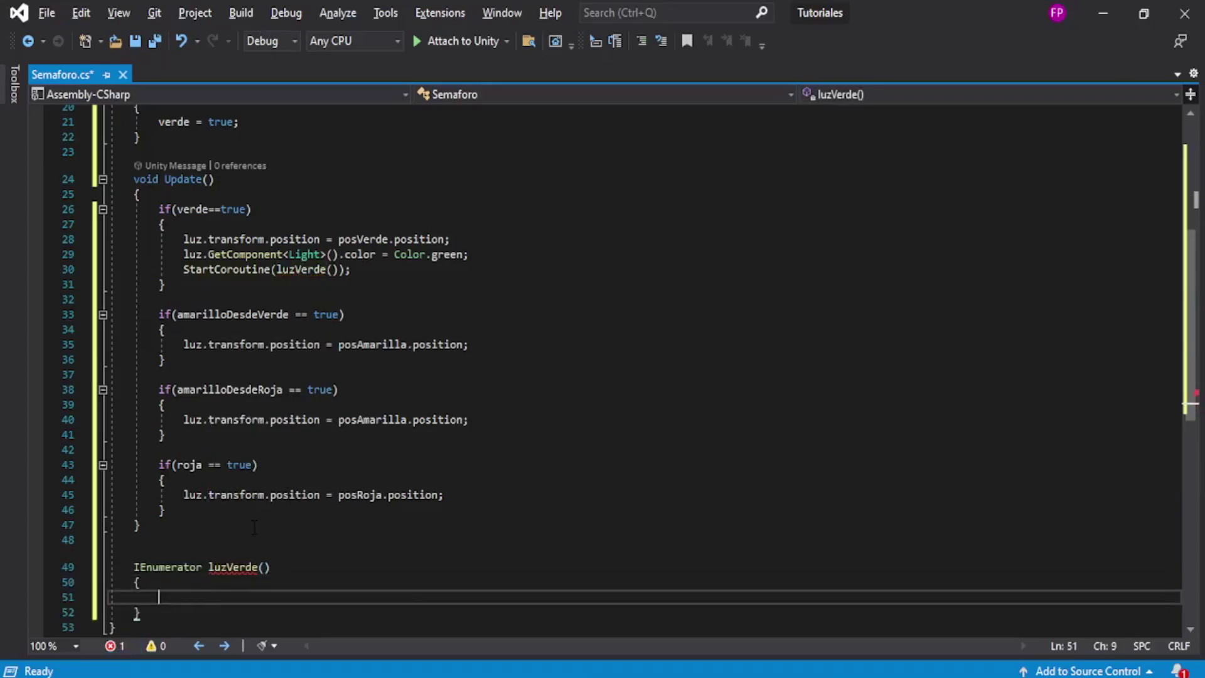
pyautogui.scroll(-1, 254, 526)
pyautogui.scroll(-1, 254, 526)
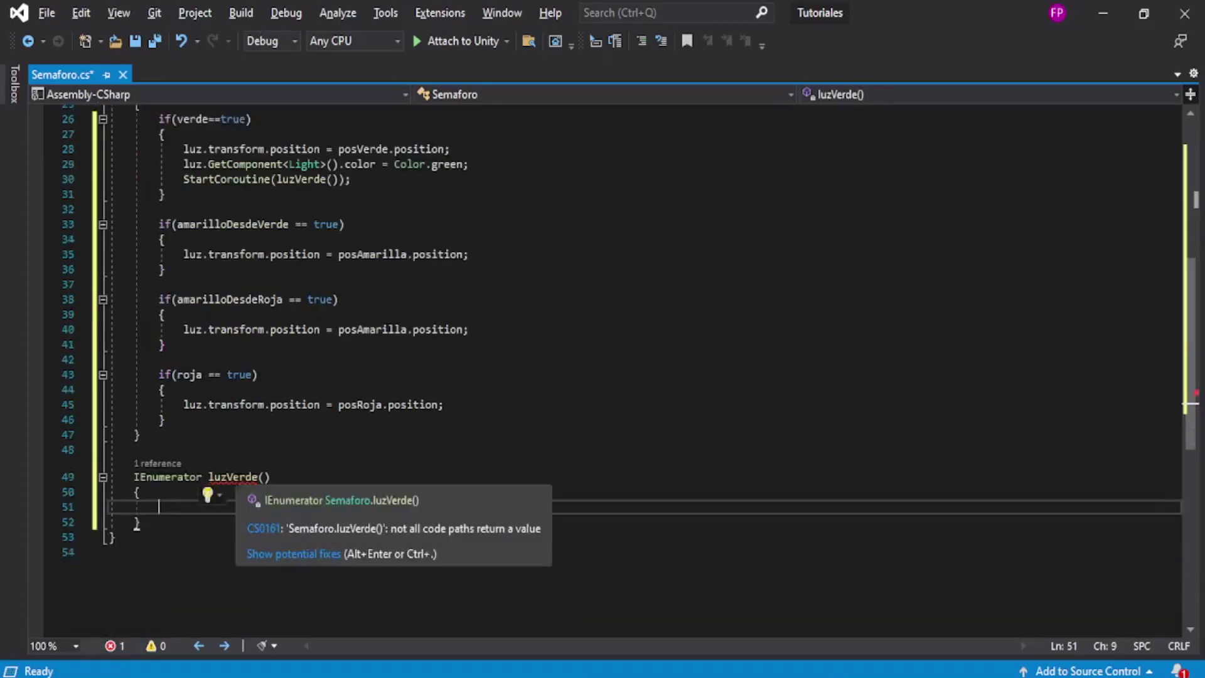
pyautogui.write('yield')
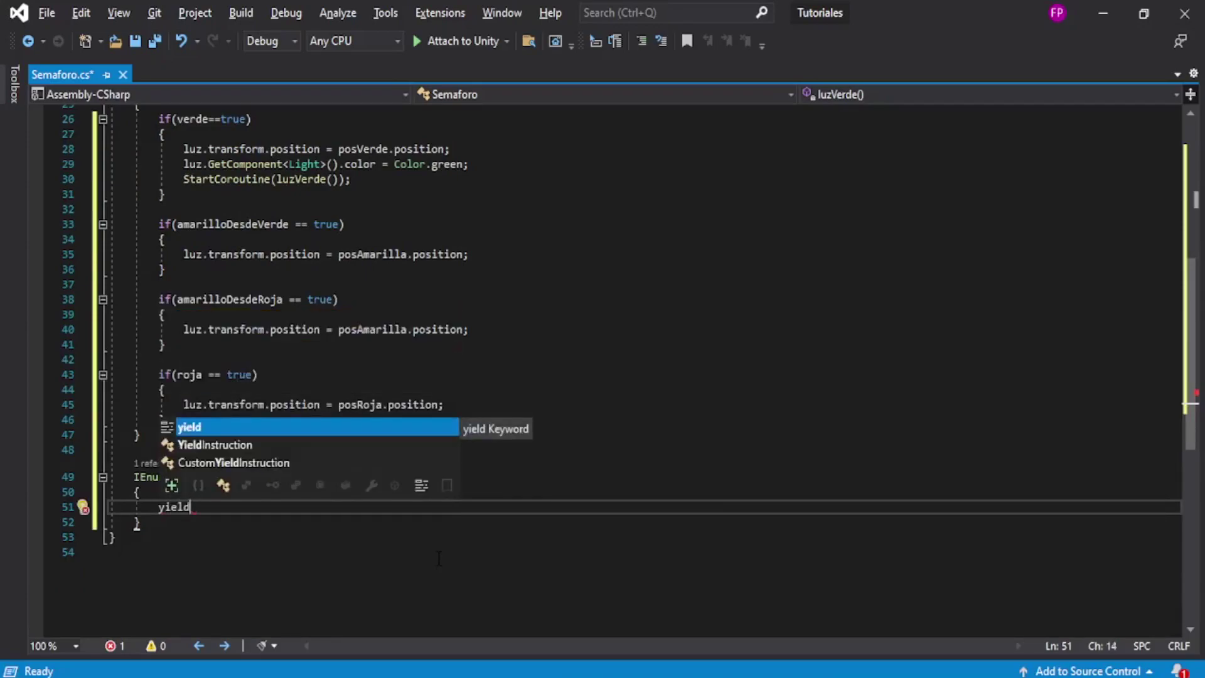
pyautogui.write(' return new waitForSe')
pyautogui.press('Tab')
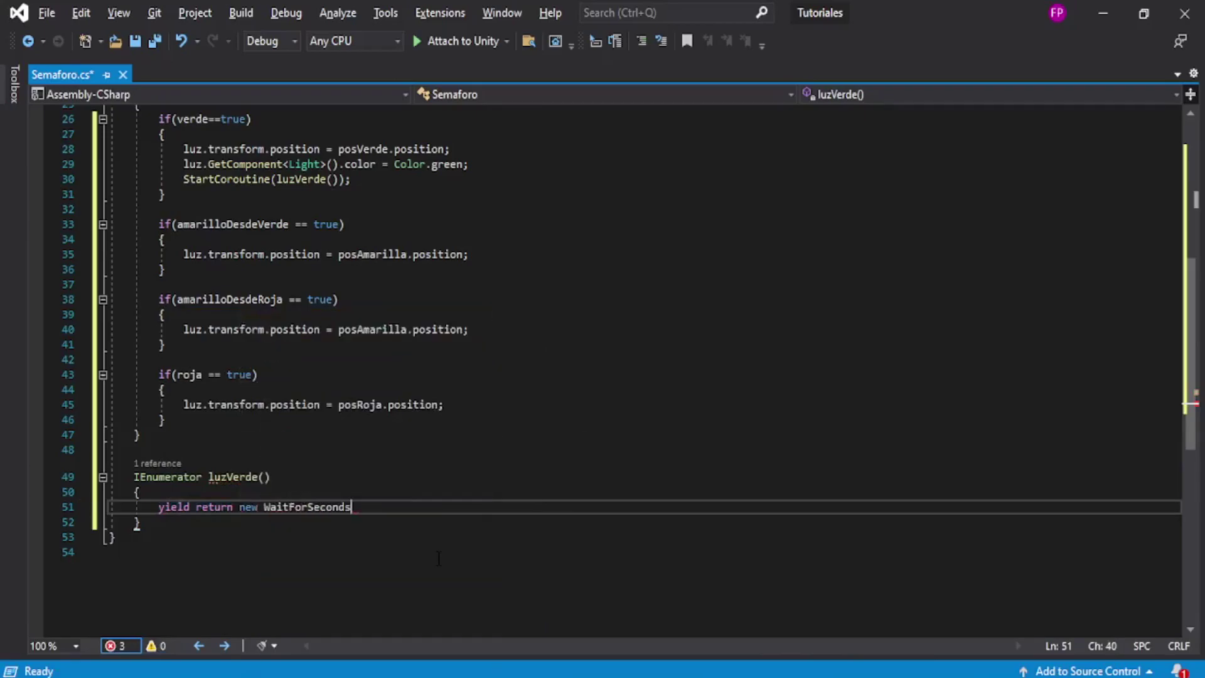
pyautogui.write('(')
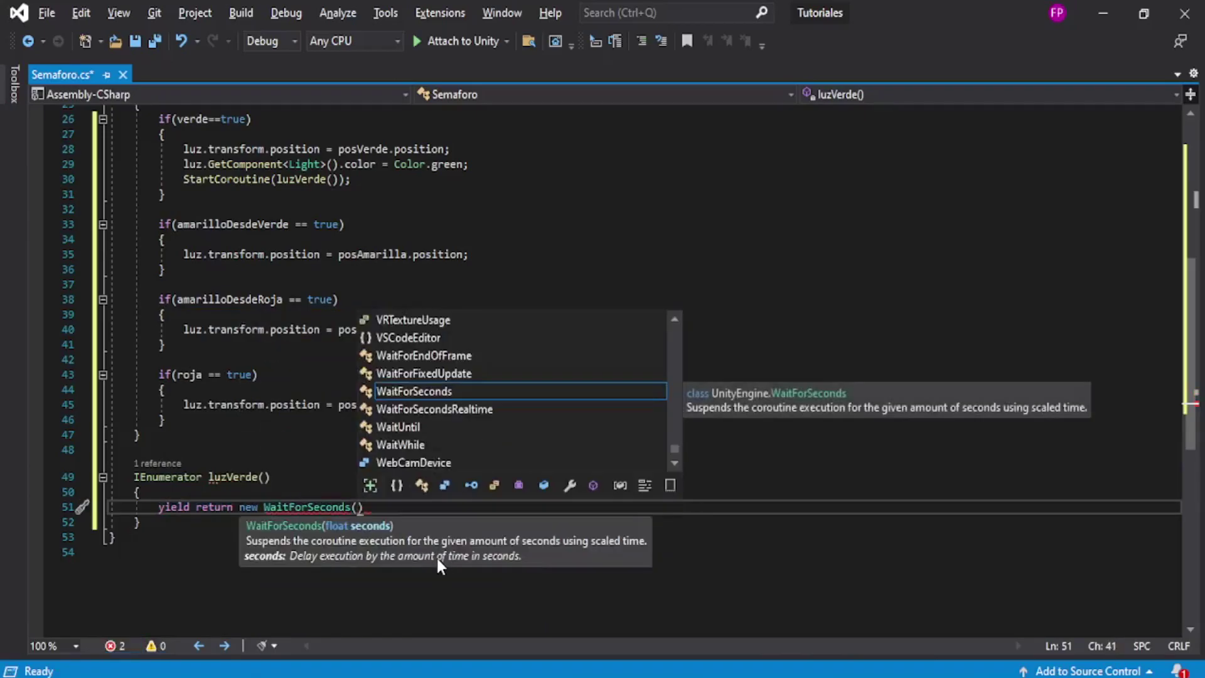
pyautogui.write('10)')
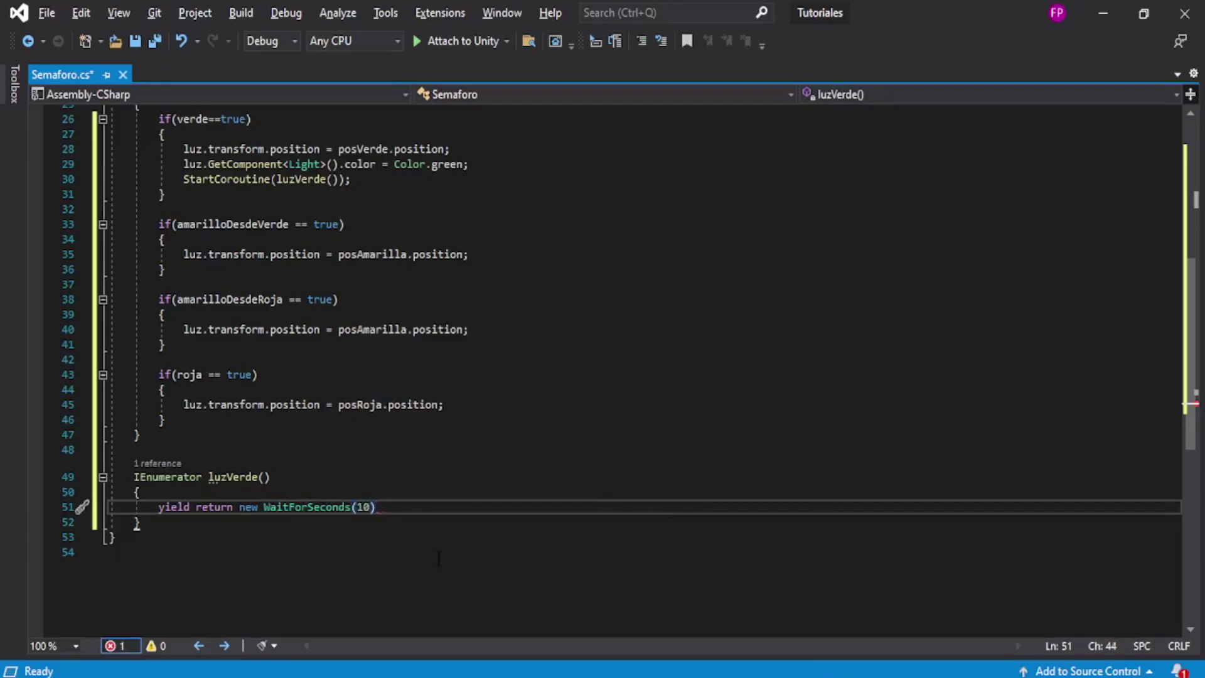
pyautogui.press('Return')
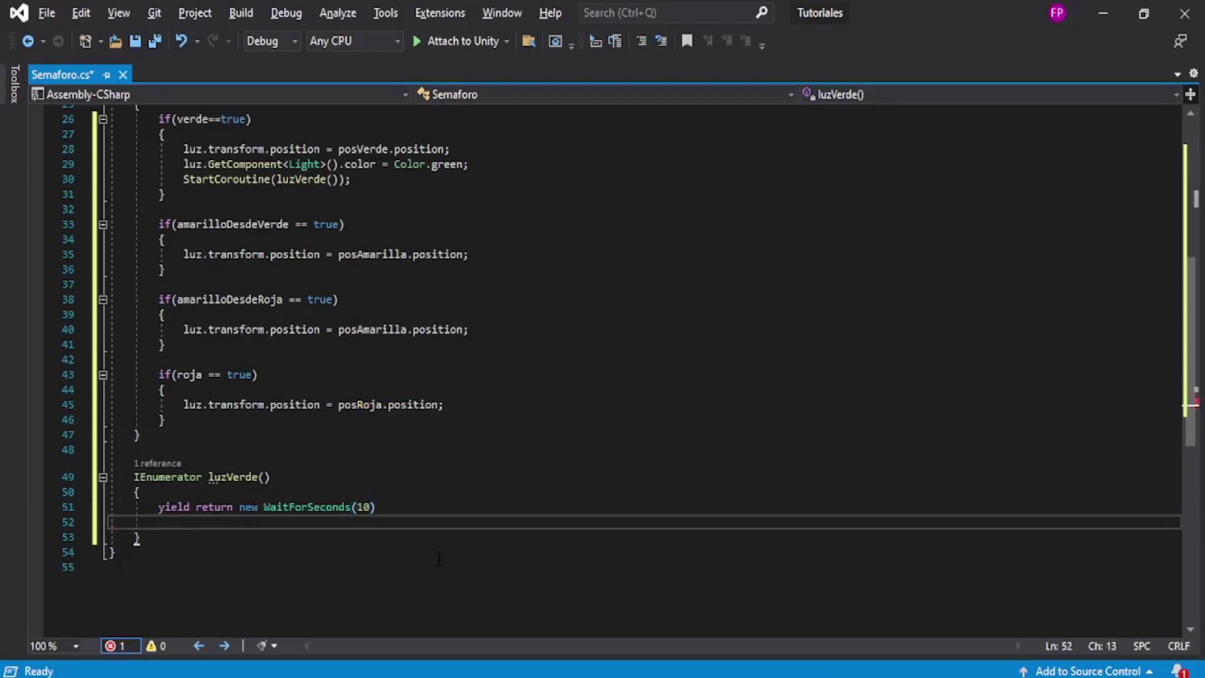
pyautogui.click(404, 506)
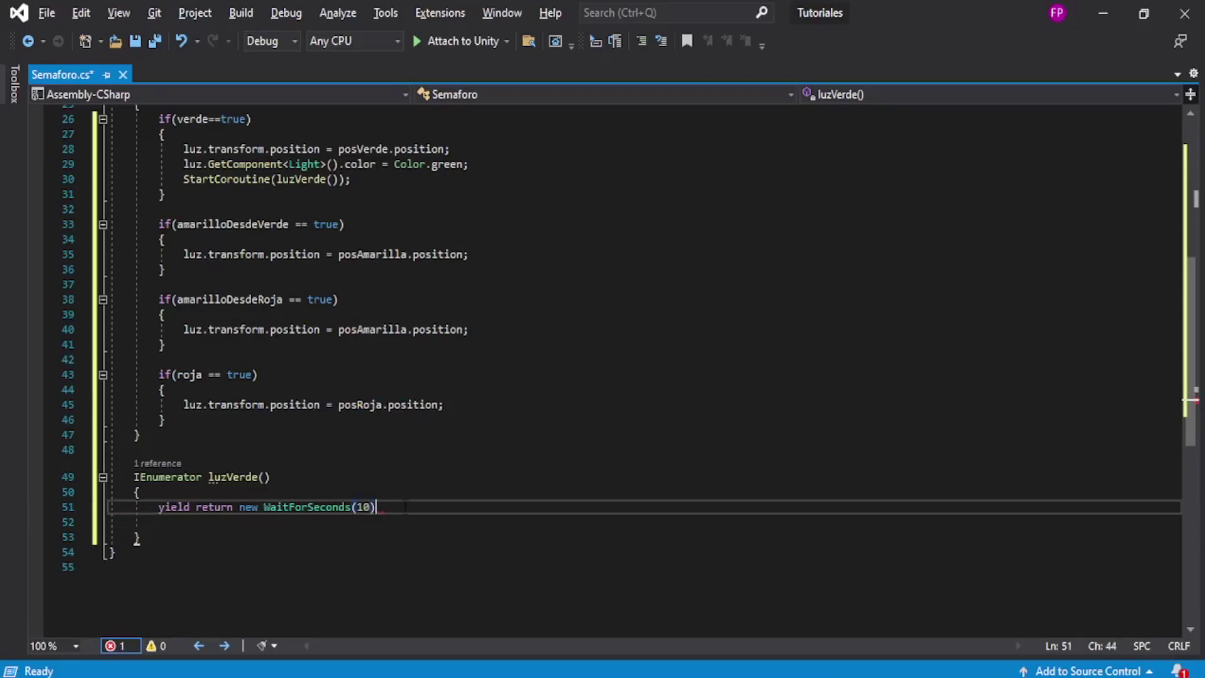
pyautogui.write(';')
pyautogui.click(322, 528)
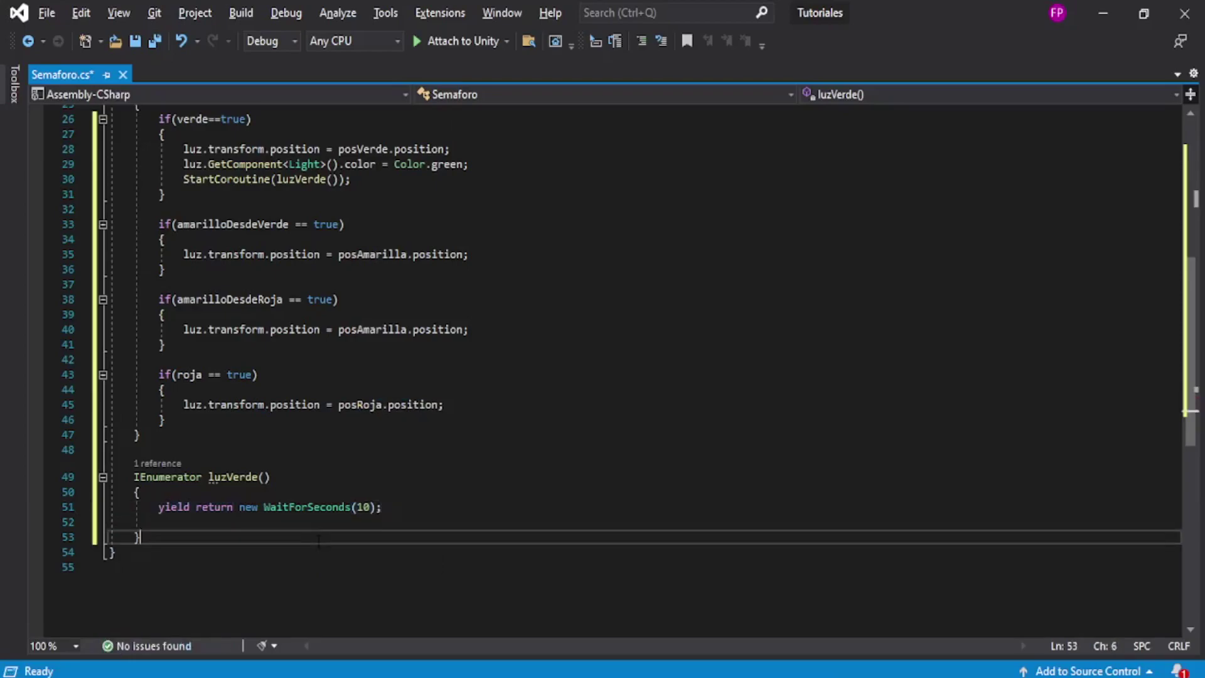
# After the wait, add amarilloDesdeVerde = true;.
pyautogui.scroll(2, 374, 520)
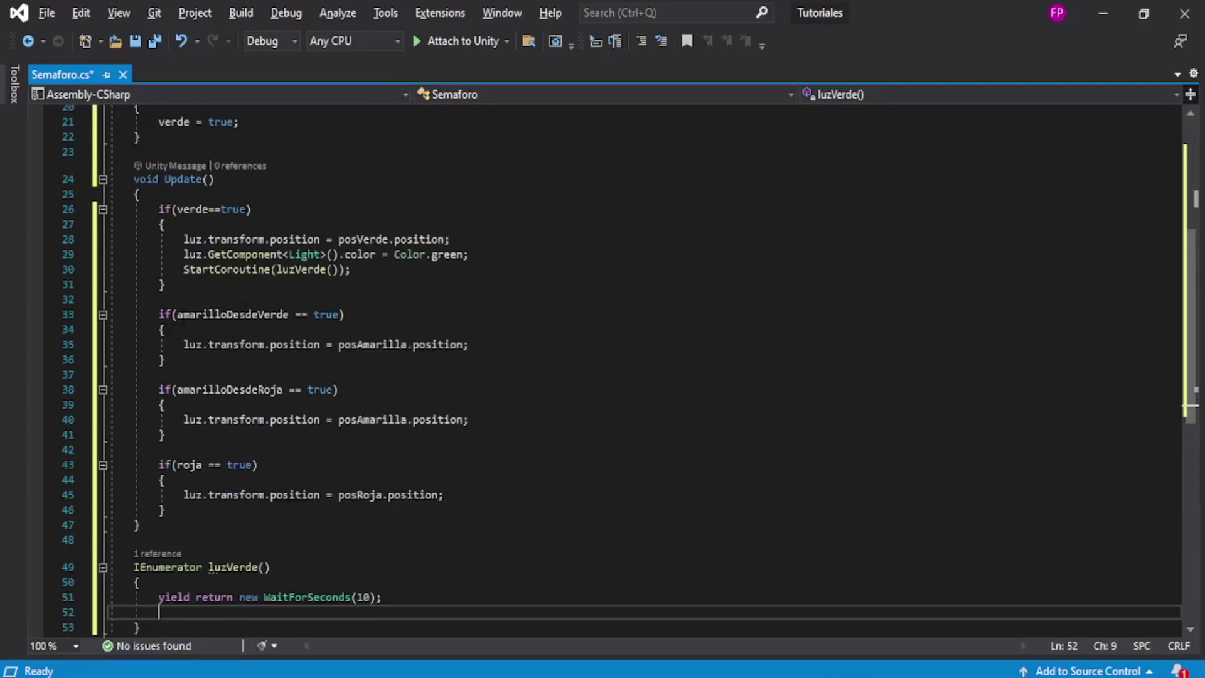
pyautogui.scroll(-3, 288, 314)
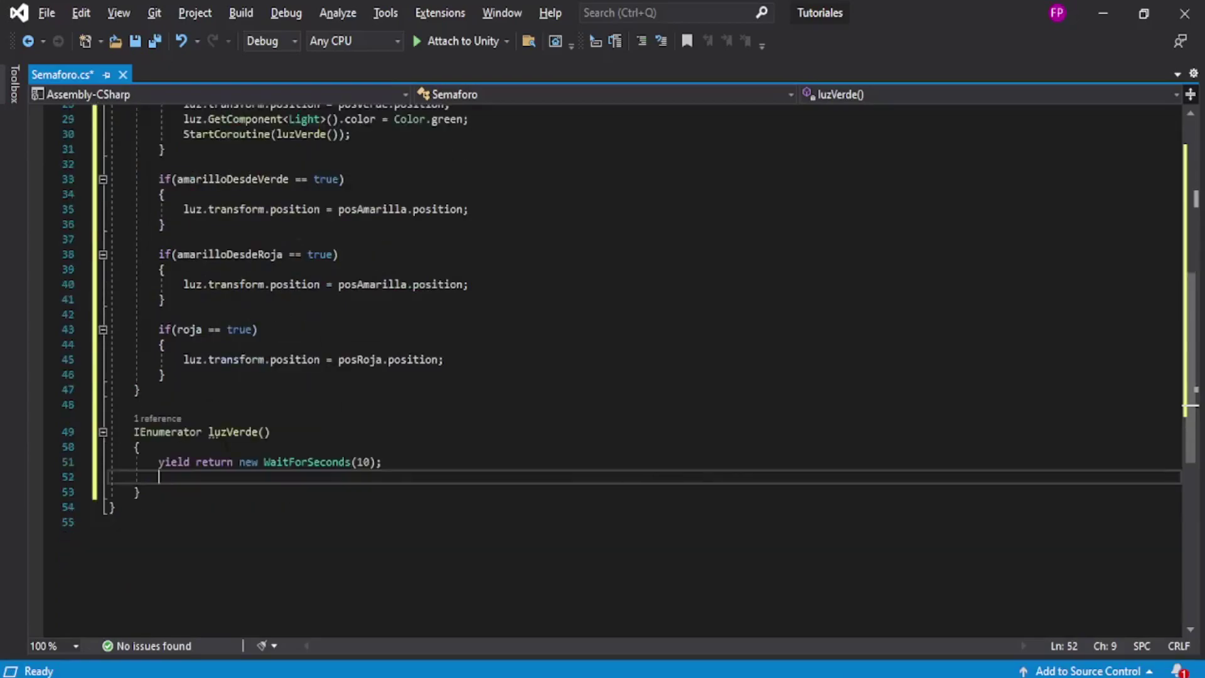
pyautogui.scroll(2, 288, 314)
pyautogui.write('a')
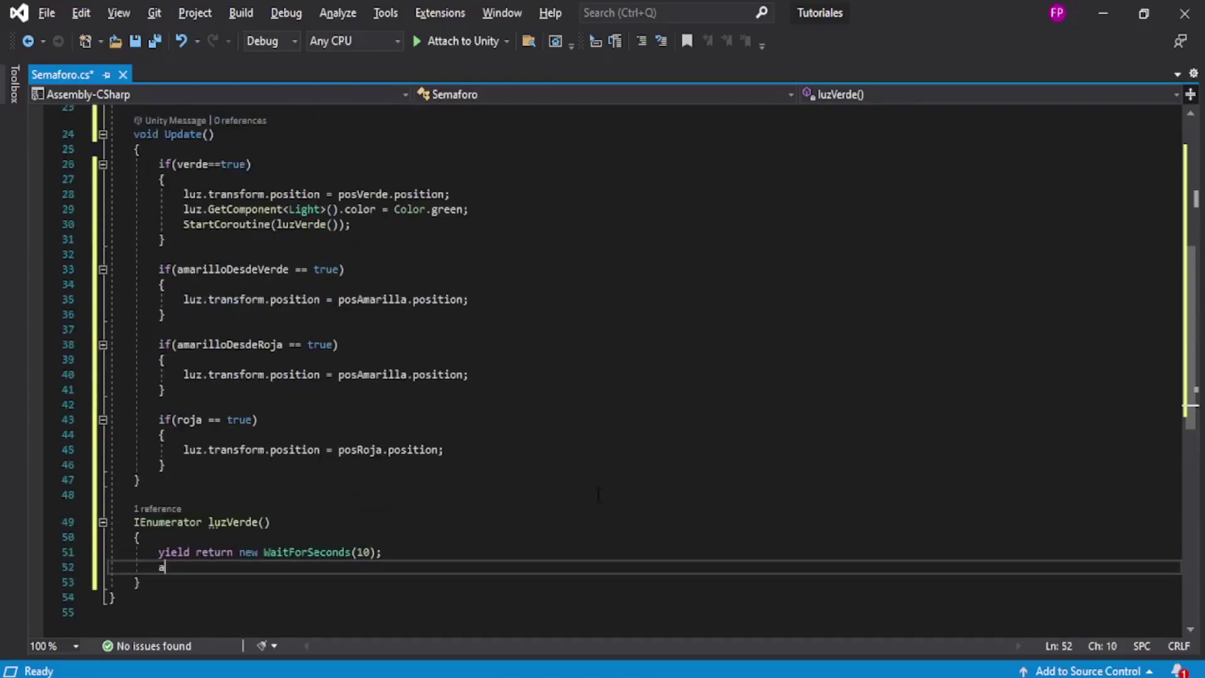
pyautogui.write('marilladesde')
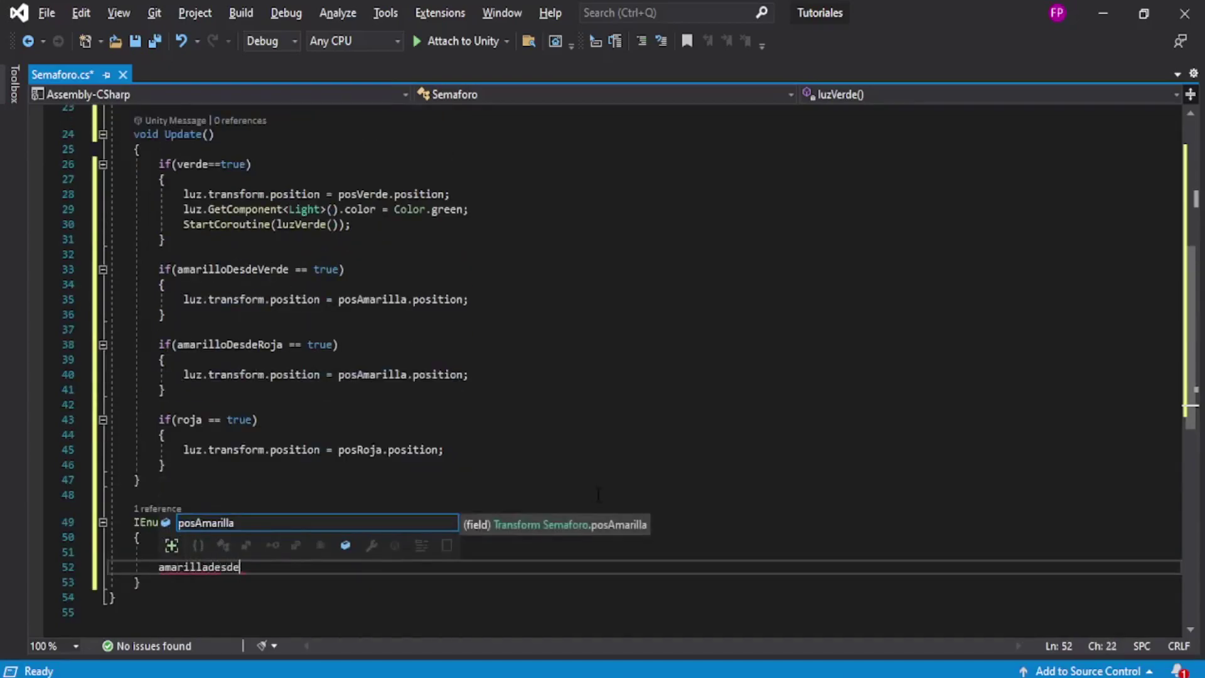
pyautogui.write('ver')
pyautogui.press('BackSpace')
pyautogui.press('BackSpace')
pyautogui.press('BackSpace')
pyautogui.press('BackSpace')
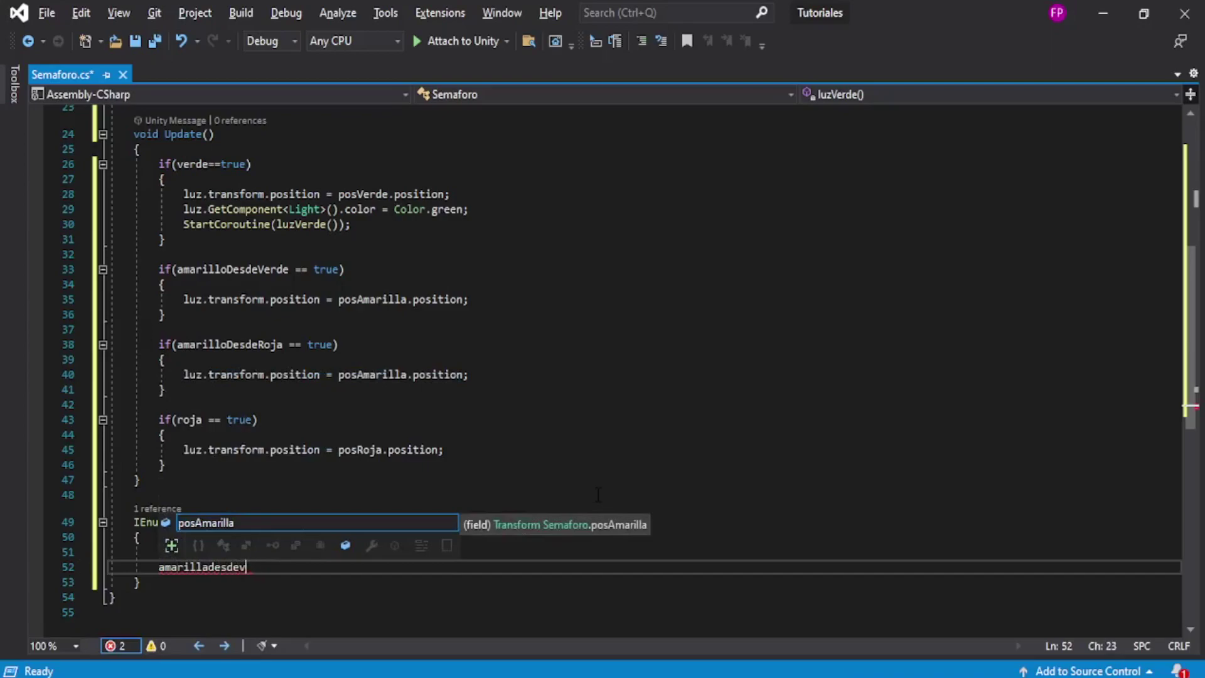
pyautogui.press('BackSpace')
pyautogui.press('BackSpace')
pyautogui.press('BackSpace')
pyautogui.press('BackSpace')
pyautogui.press('BackSpace')
pyautogui.press('BackSpace')
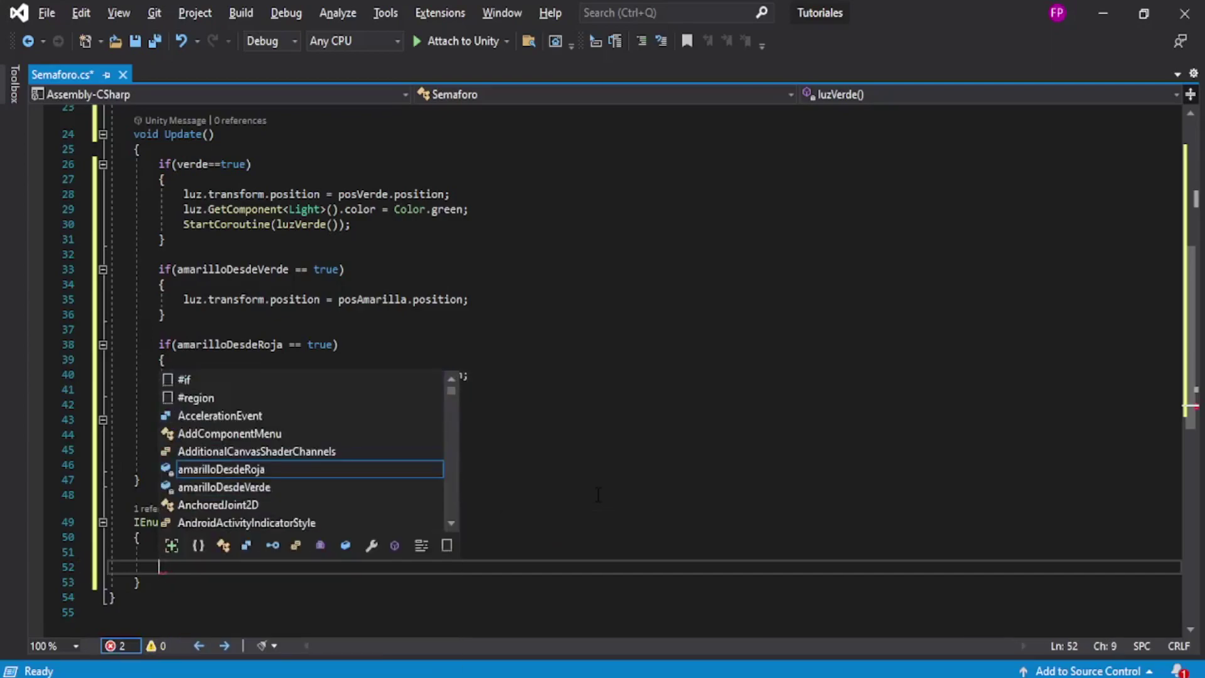
pyautogui.write('amarillodesde')
pyautogui.press('Tab')
pyautogui.write('= ')
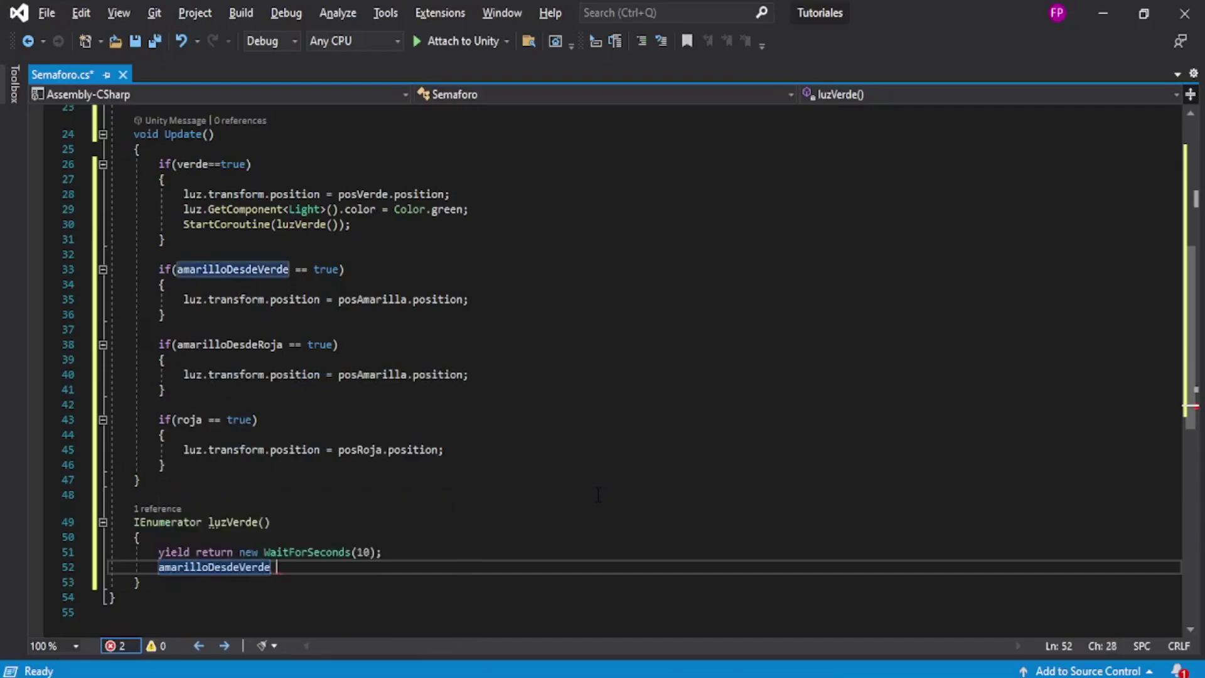
pyautogui.write('true')
pyautogui.press('Escape')
pyautogui.write(';')
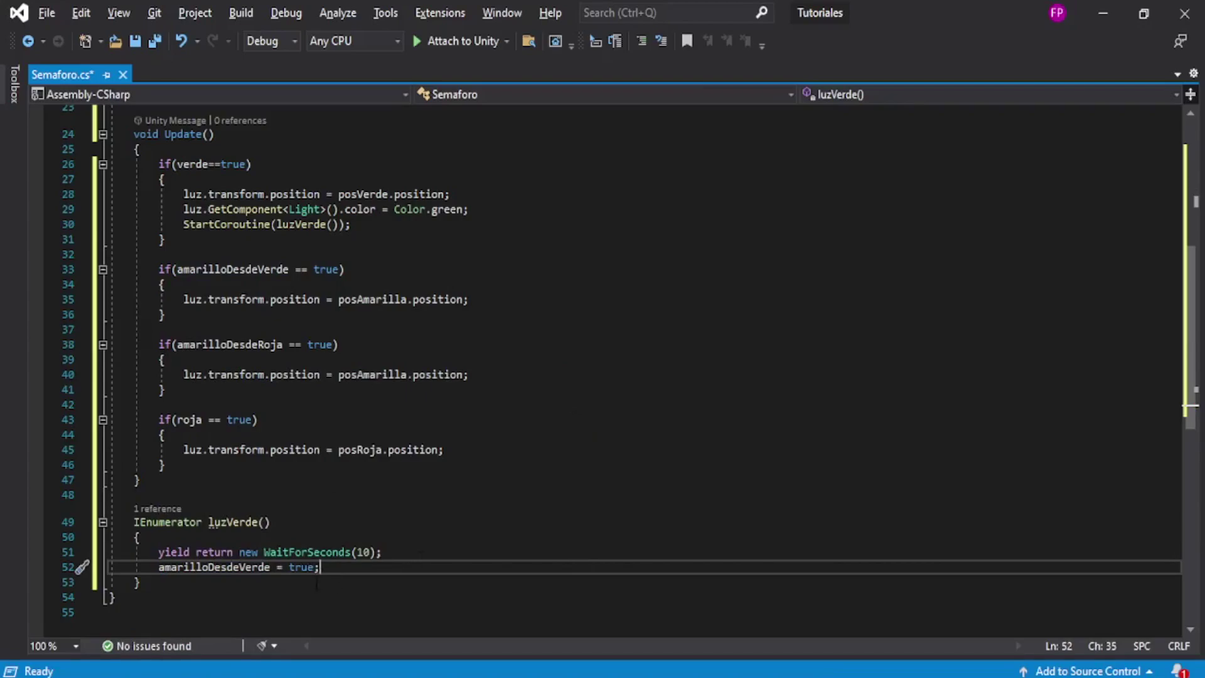
# Compare the amarilloDesdeVerde assignment with the yellow position line in Update.
pyautogui.moveTo(158, 567); pyautogui.dragTo(140, 583)
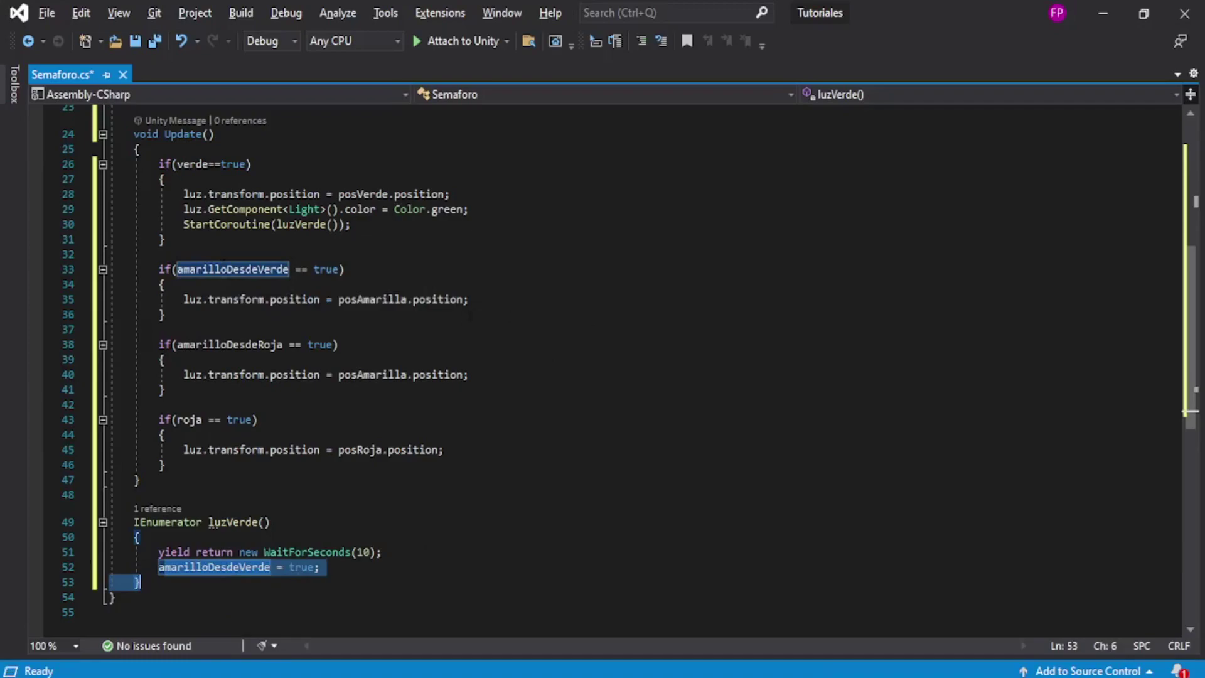
pyautogui.moveTo(270, 299); pyautogui.dragTo(467, 299)
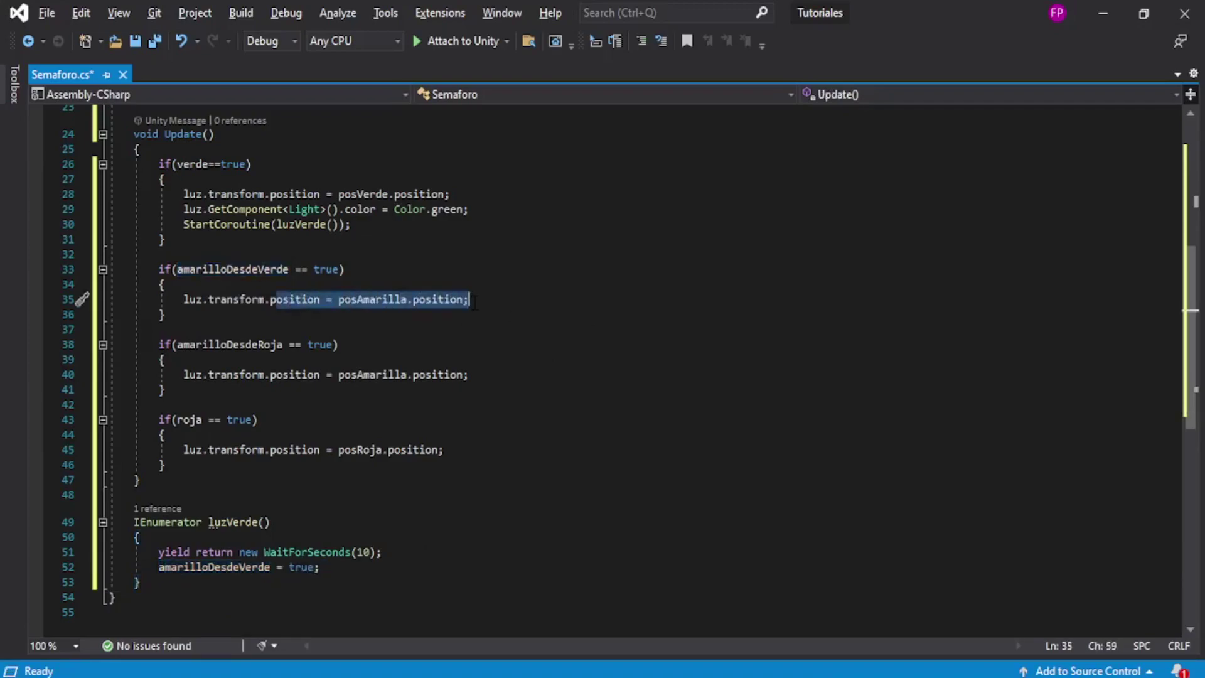
pyautogui.hotkey('ctrl', 'End')
pyautogui.press('Up')
pyautogui.press('Up')
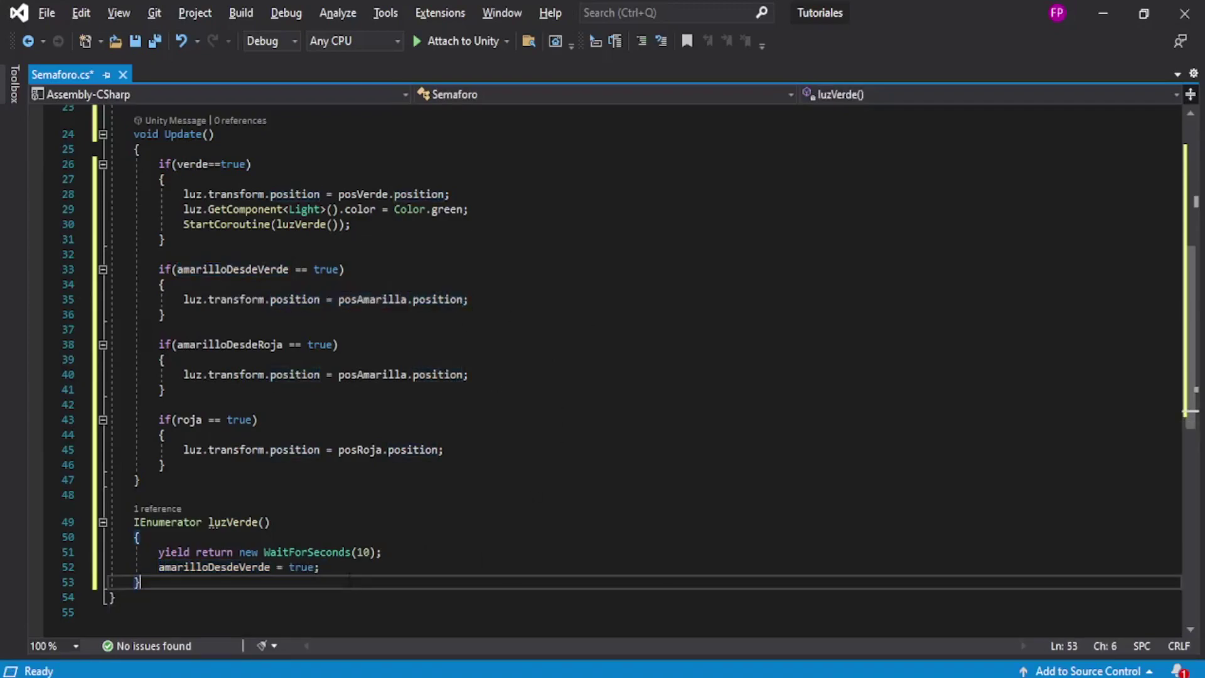
pyautogui.press('Up')
pyautogui.press('End')
pyautogui.scroll(-1, 413, 564)
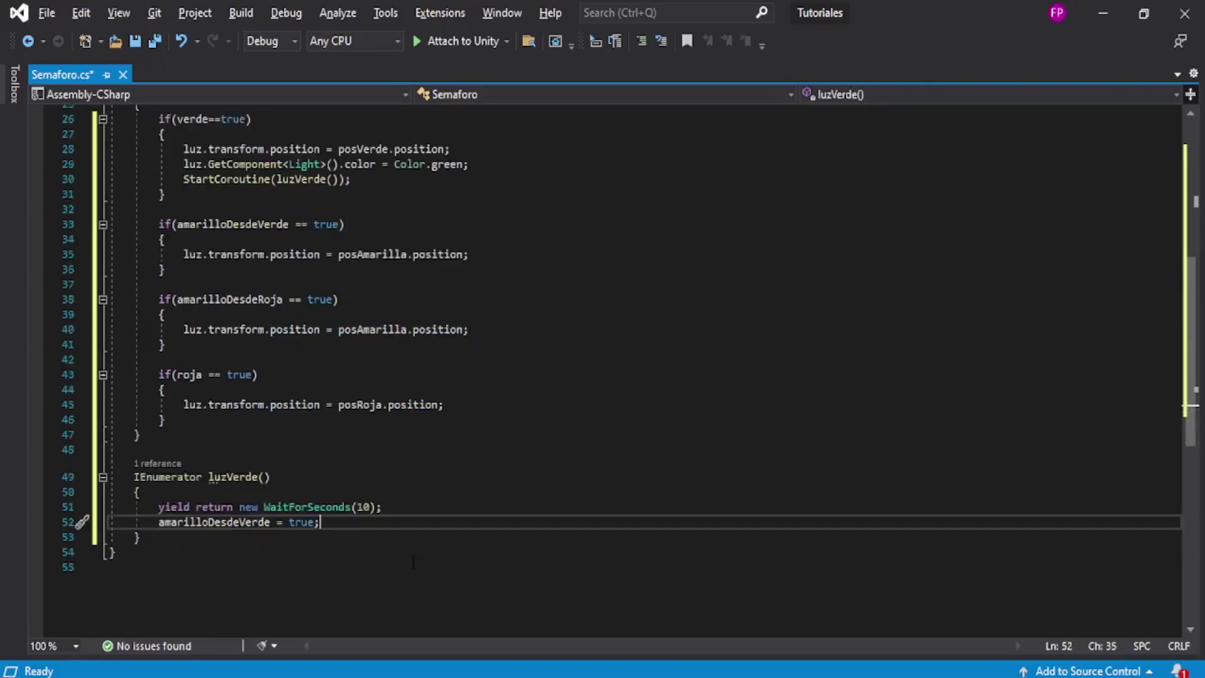
pyautogui.scroll(-1, 413, 546)
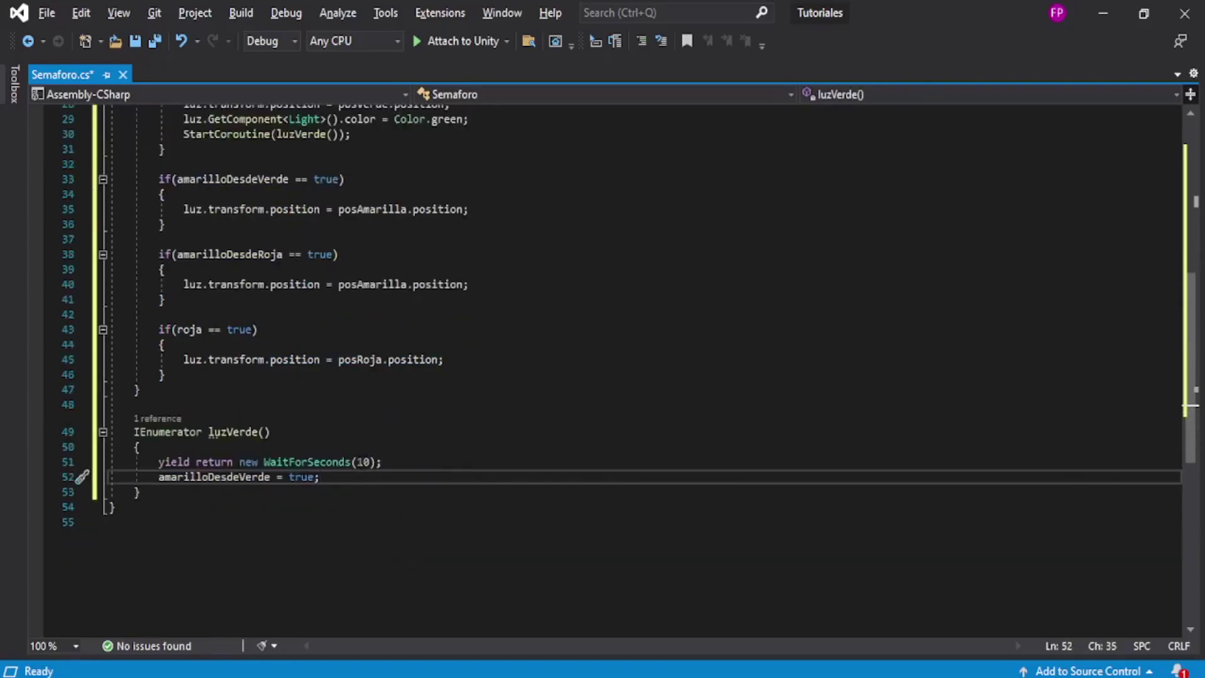
pyautogui.click(384, 462)
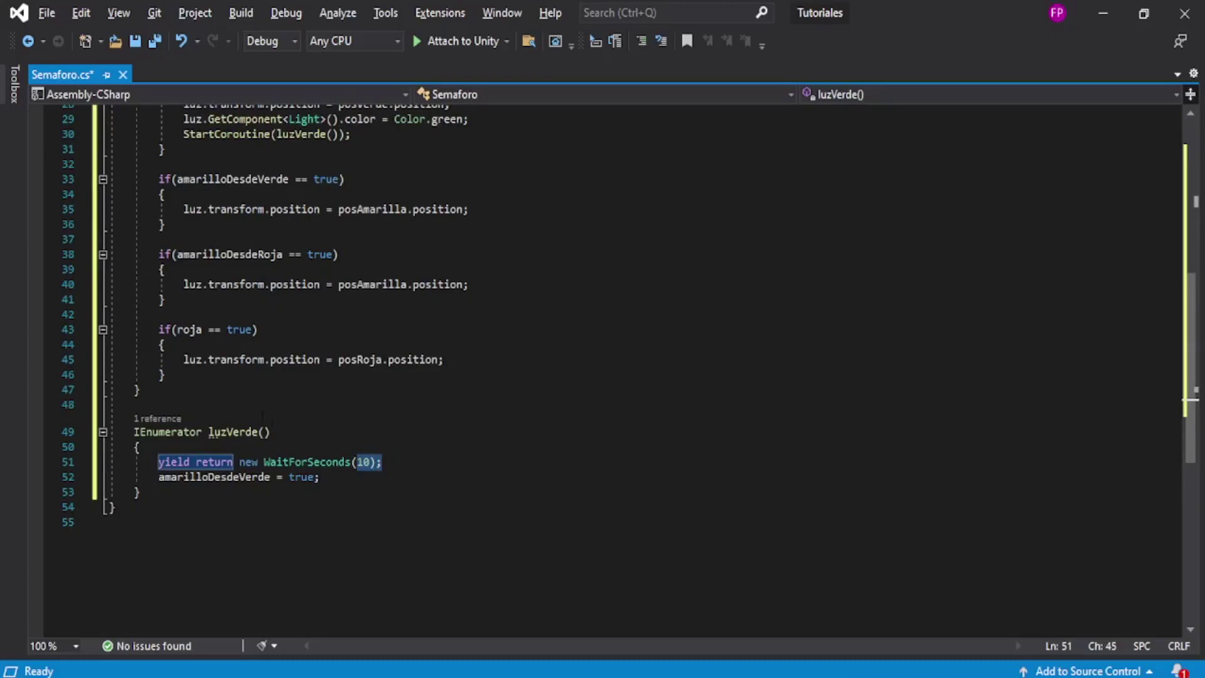
pyautogui.press('Up')
pyautogui.press('Down')
pyautogui.press('Down')
pyautogui.press('Down')
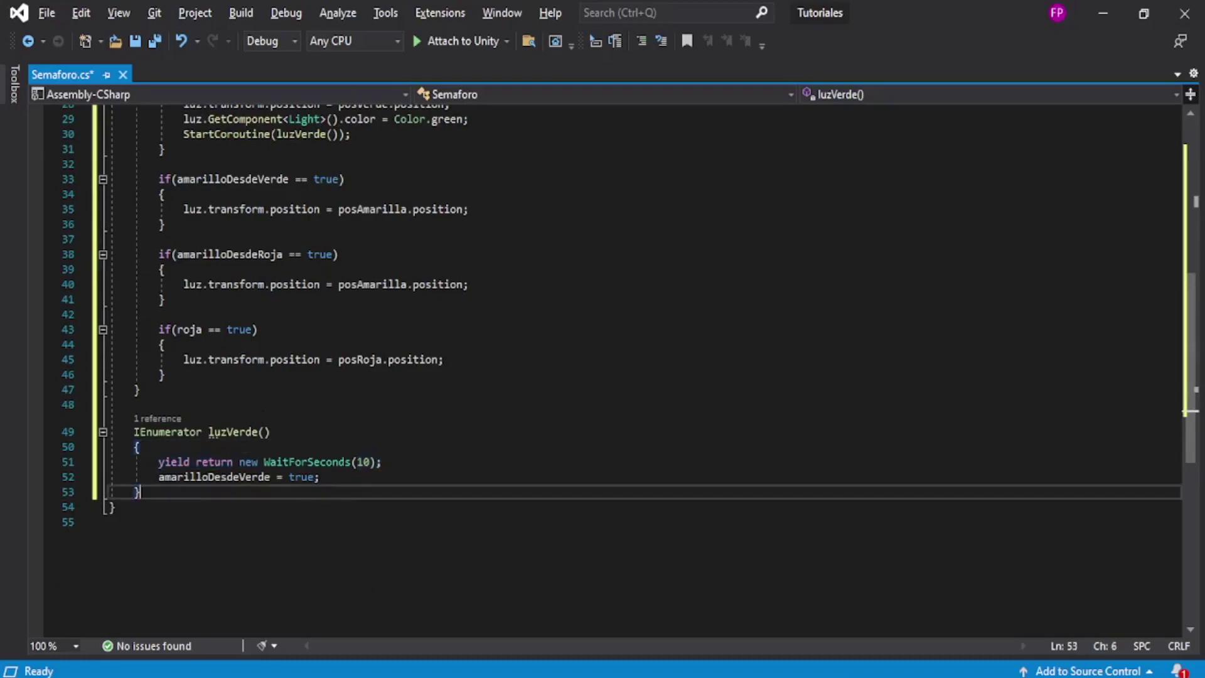
pyautogui.moveTo(158, 477); pyautogui.dragTo(328, 477)
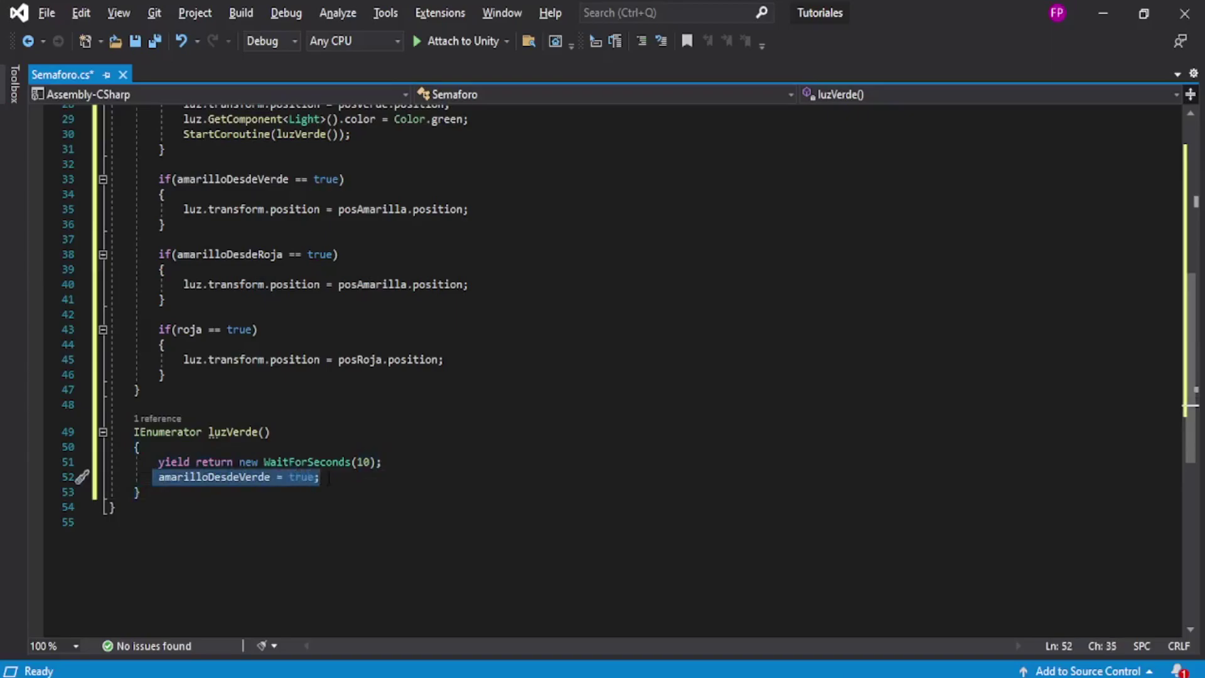
pyautogui.scroll(3, 300, 524)
pyautogui.scroll(-2, 300, 524)
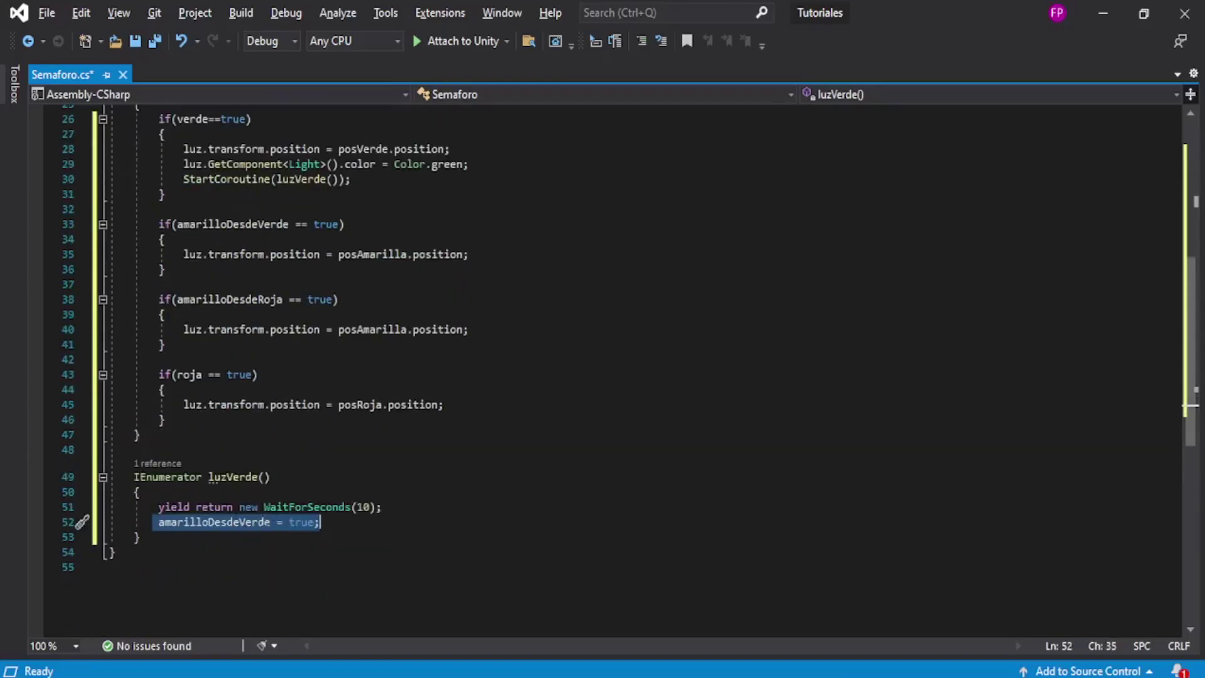
pyautogui.scroll(4, 245, 534)
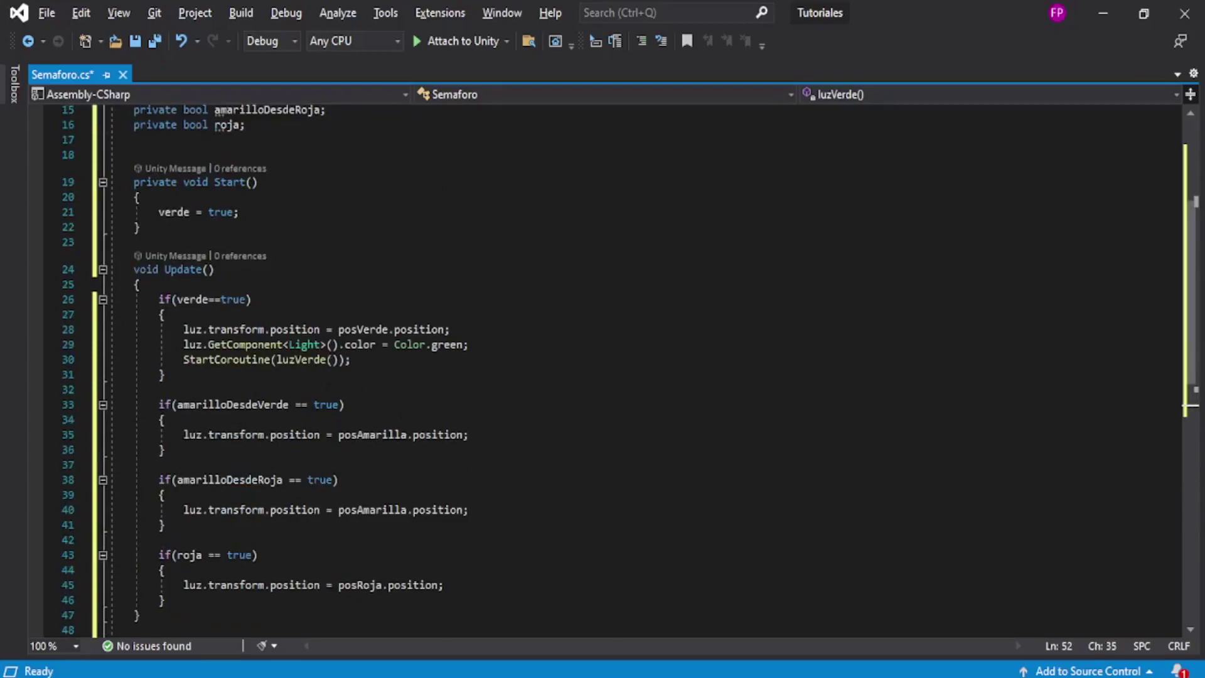
# Add 'verde = false;' after the posAmarilla assignment in the amarilloDesdeVerde block.
pyautogui.click(537, 435)
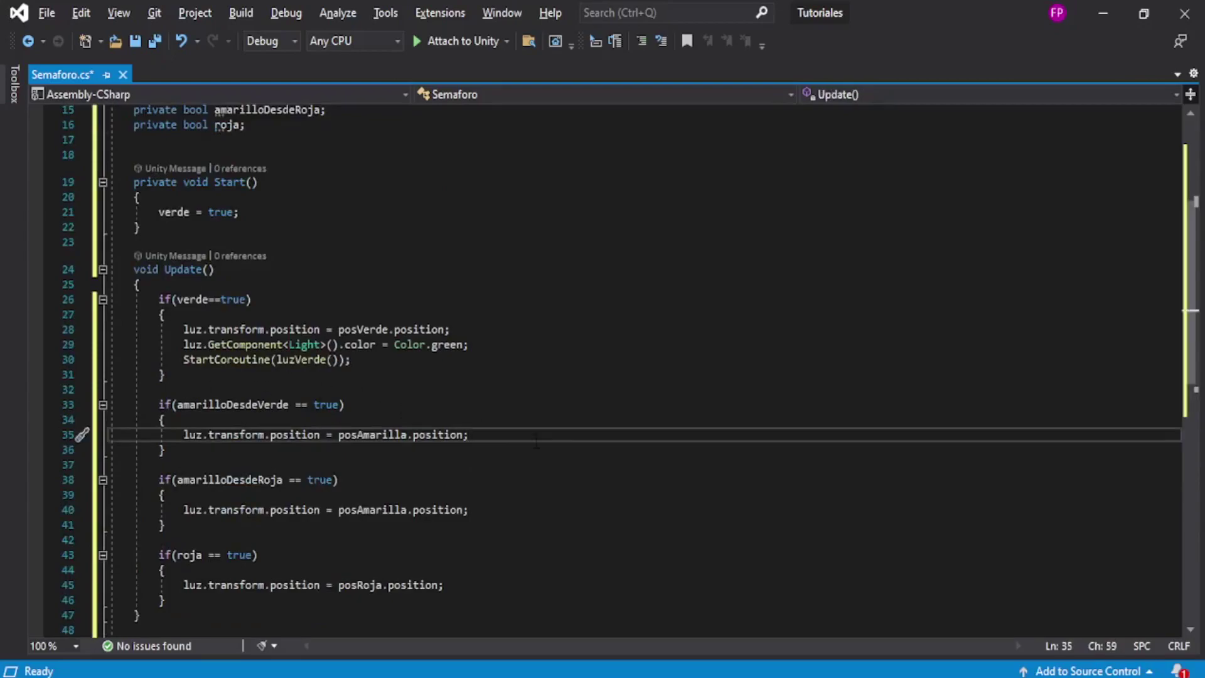
pyautogui.press('Return')
pyautogui.write('ve')
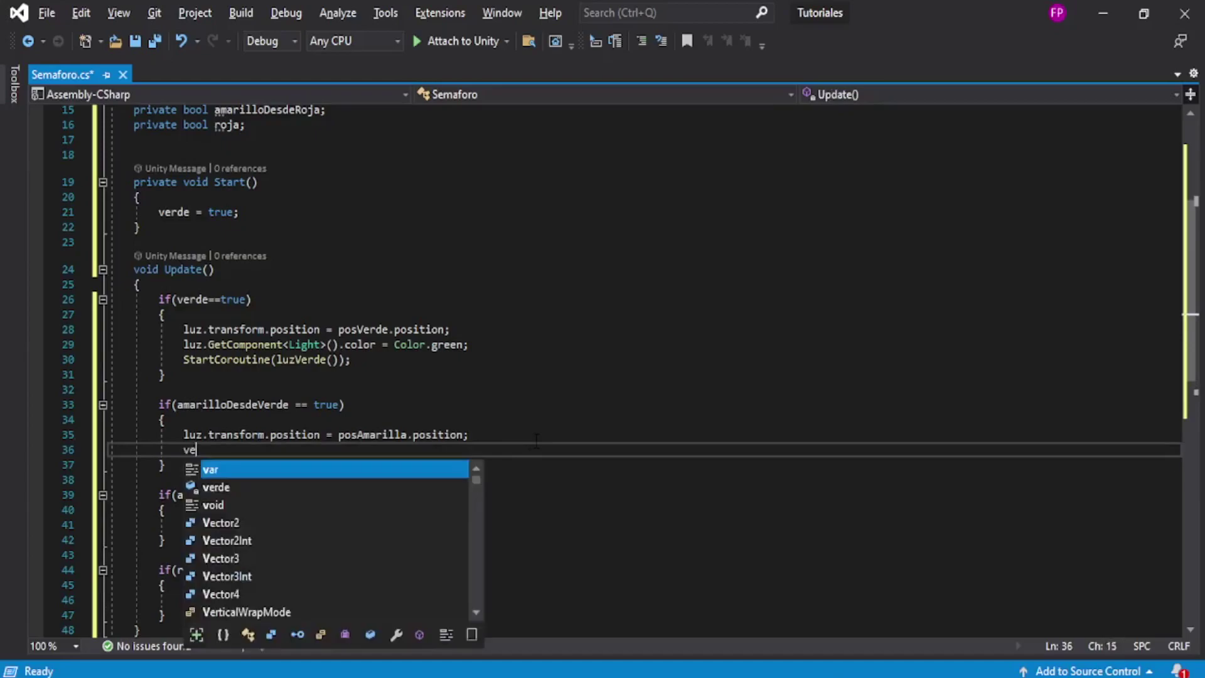
pyautogui.write('rde')
pyautogui.press('Escape')
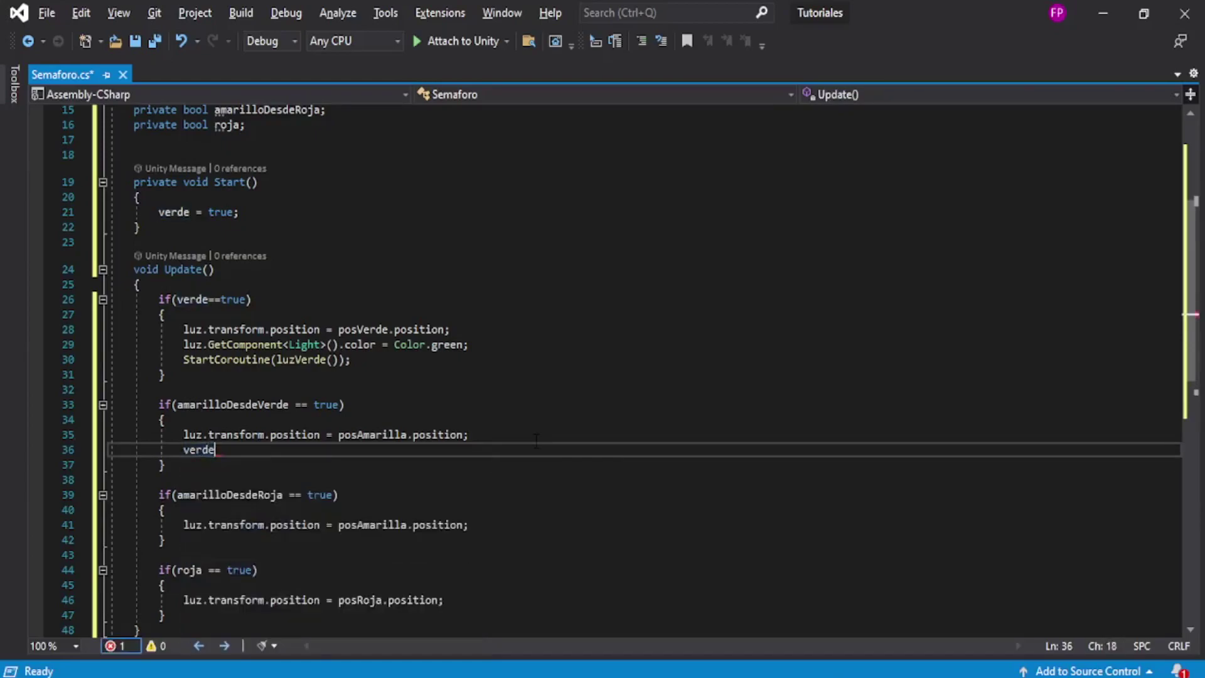
pyautogui.write(' = ')
pyautogui.write('fg')
pyautogui.press('BackSpace')
pyautogui.write('al')
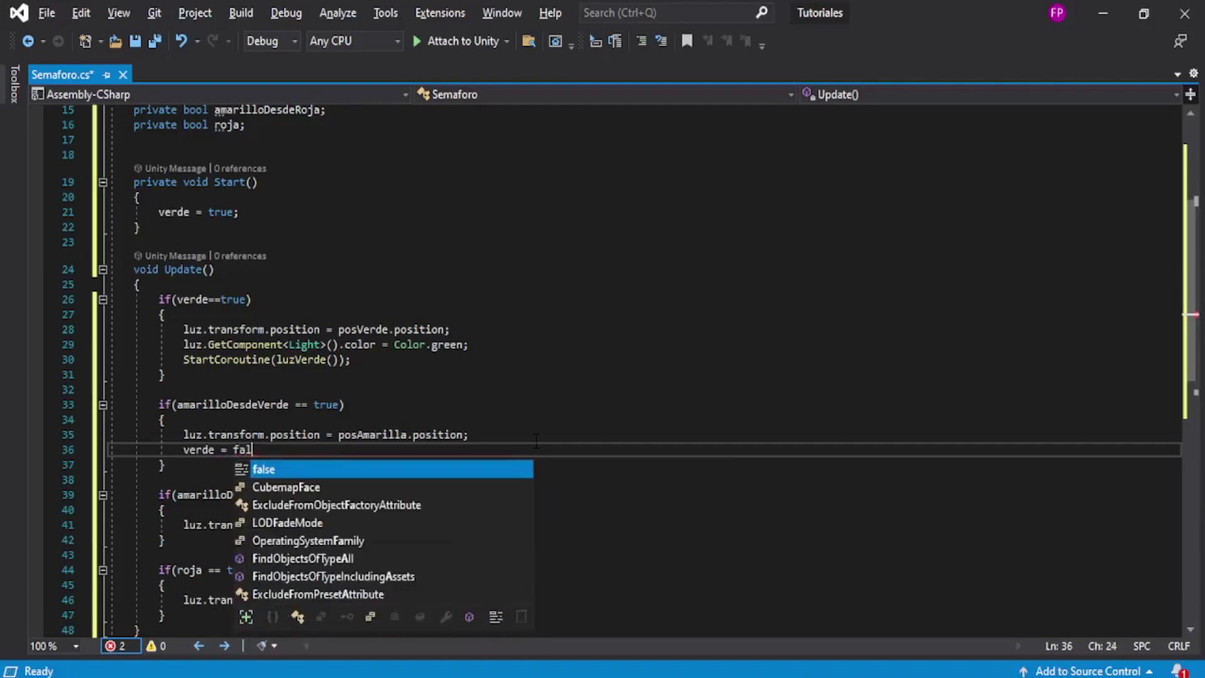
pyautogui.write('se;')
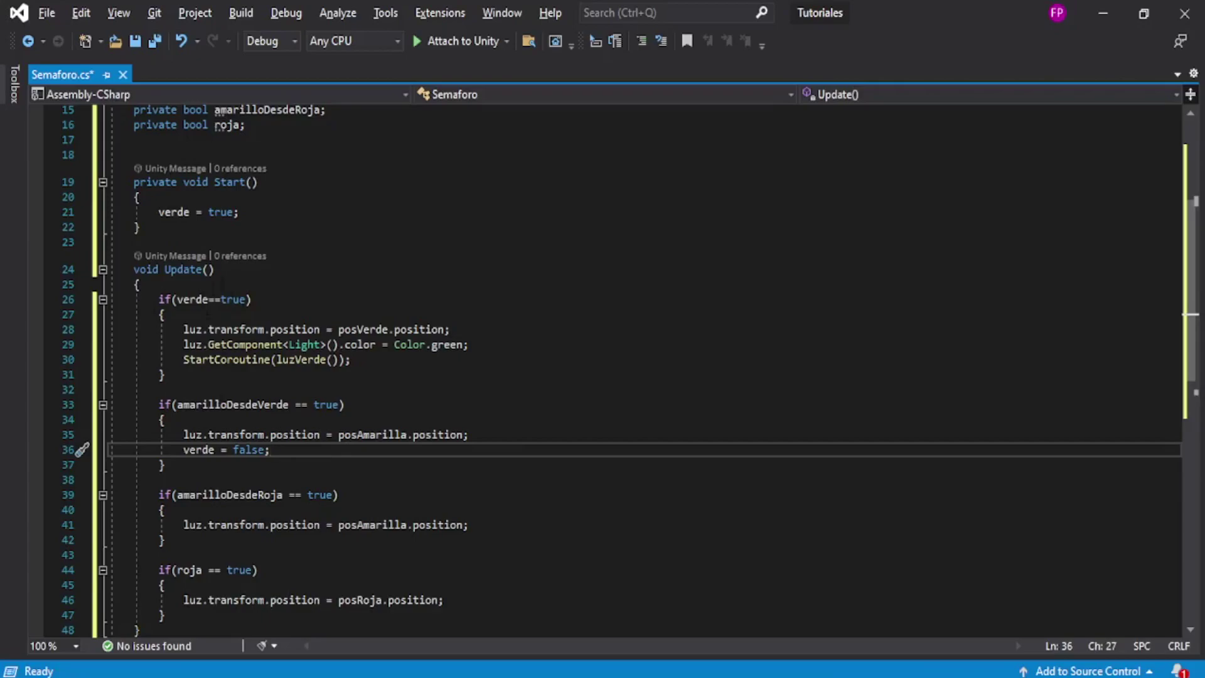
# Reformat the condition to 'if(verde == true)' with spaces around ==.
pyautogui.click(208, 299)
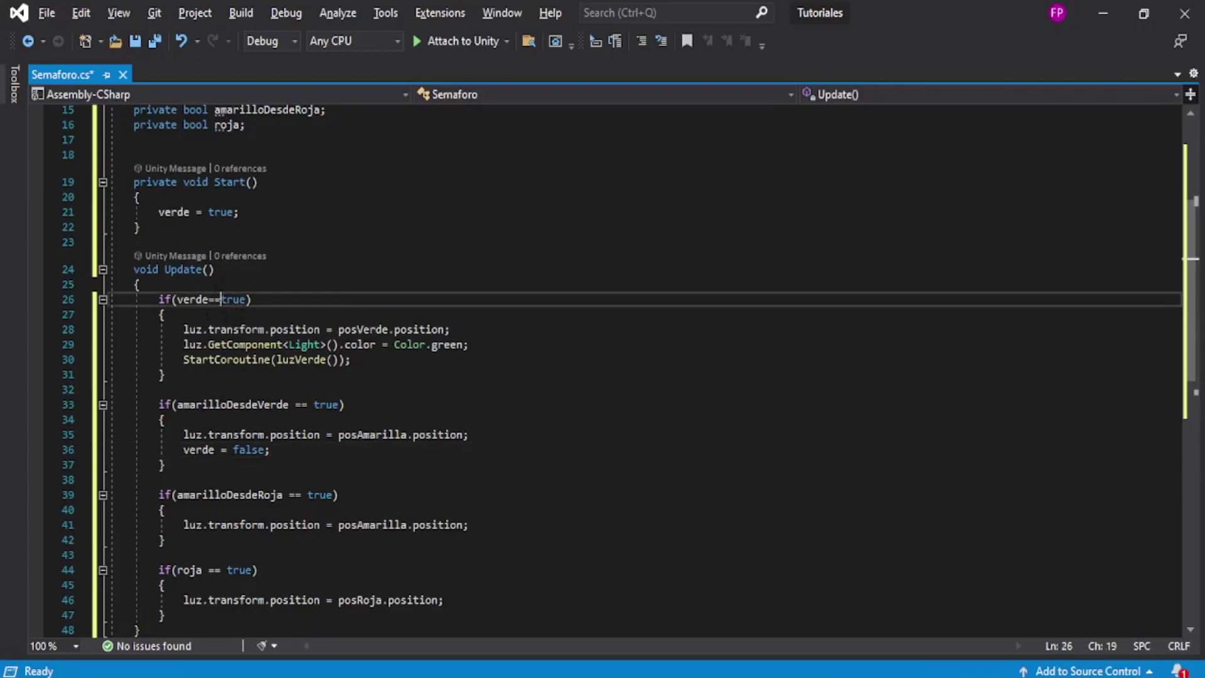
pyautogui.press('Right')
pyautogui.press('Right')
pyautogui.click(265, 329)
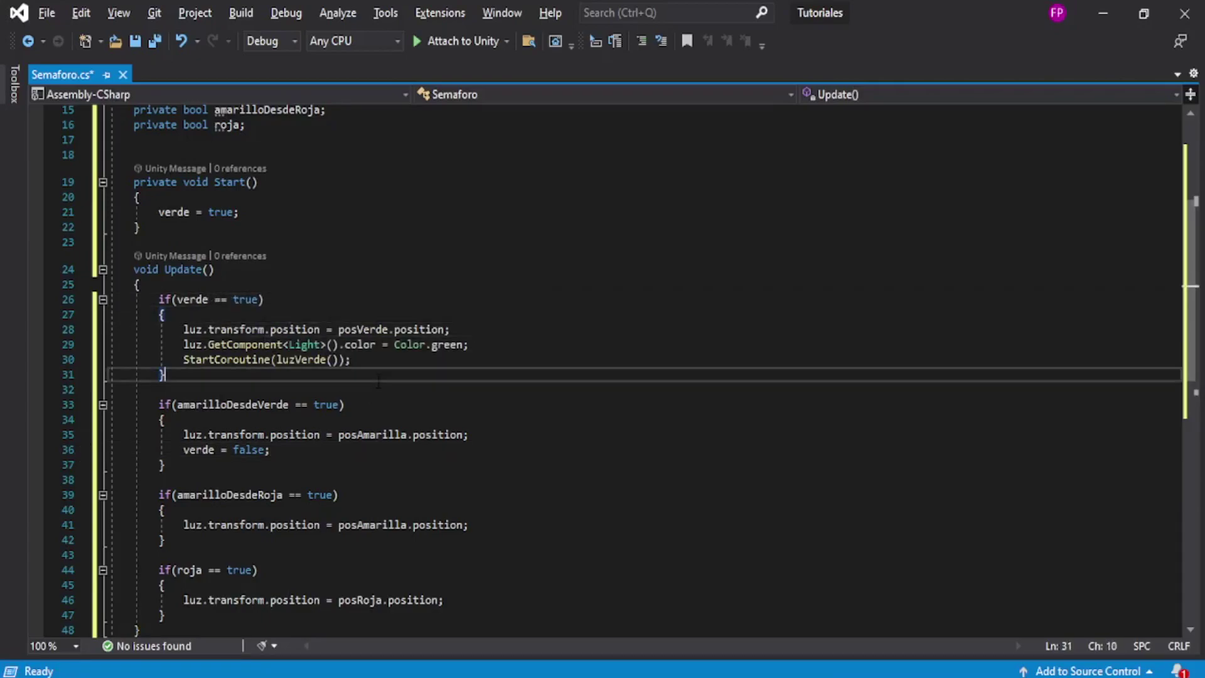
# Review the new verde line, luzVerde's IEnumerator type, and the amarillo and roja conditions.
pyautogui.moveTo(264, 449); pyautogui.dragTo(183, 450)
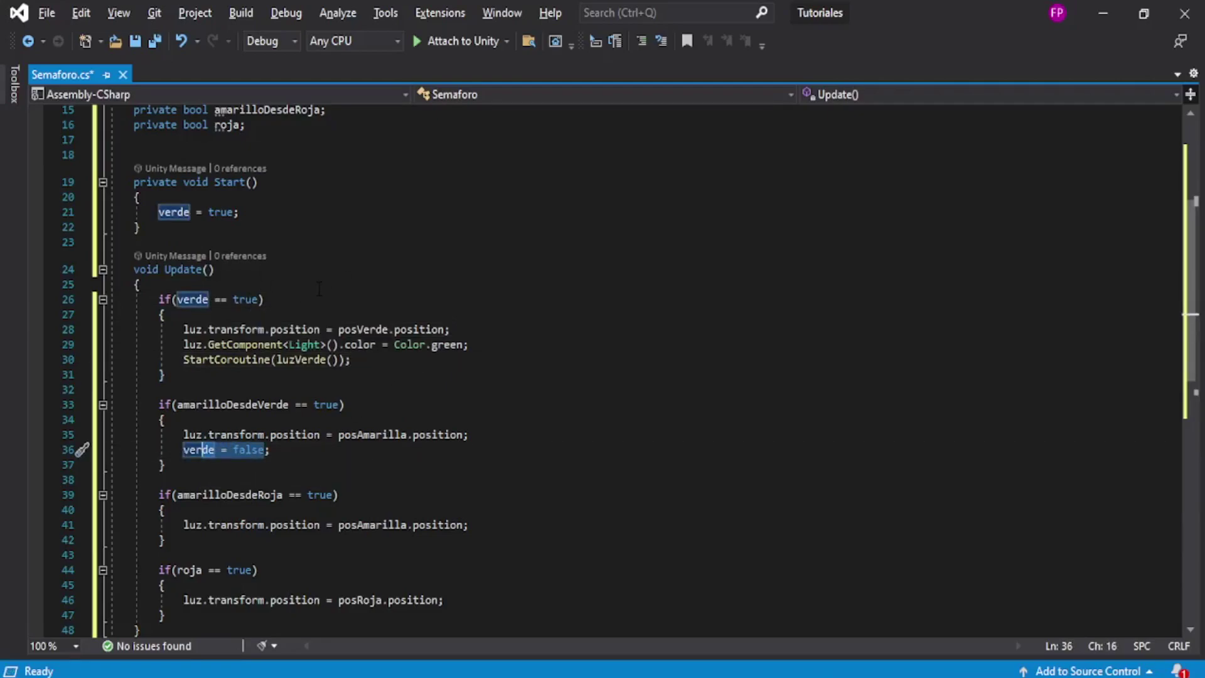
pyautogui.click(300, 449)
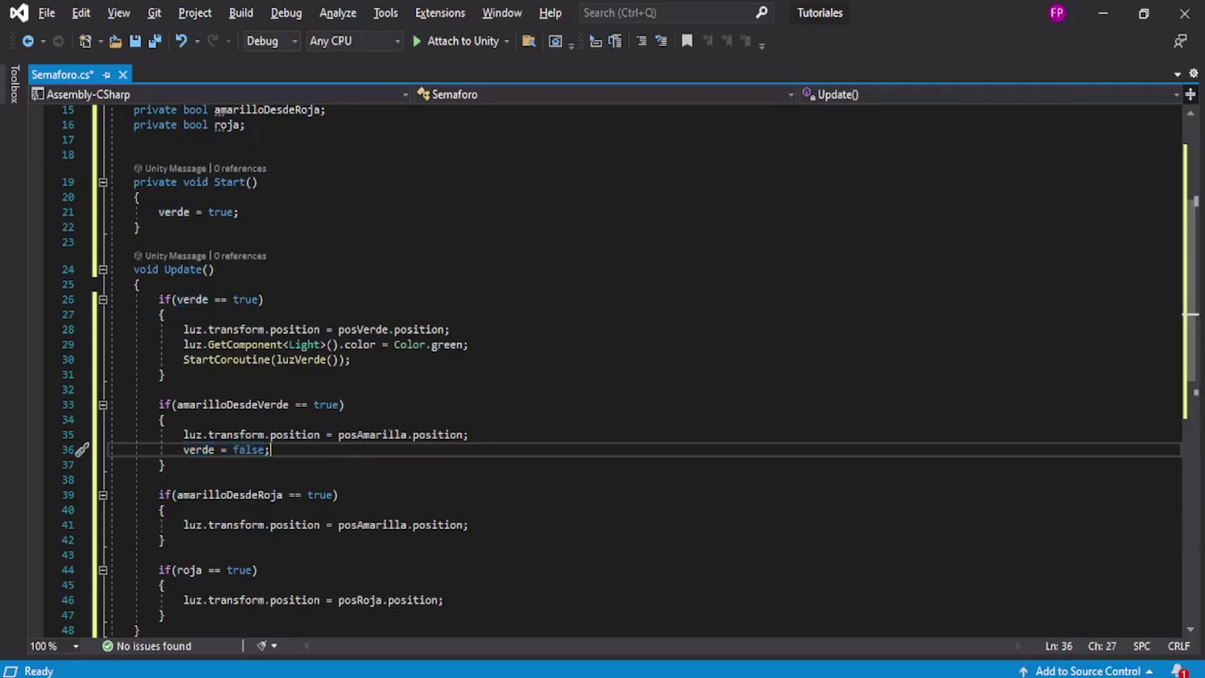
pyautogui.scroll(-3, 413, 436)
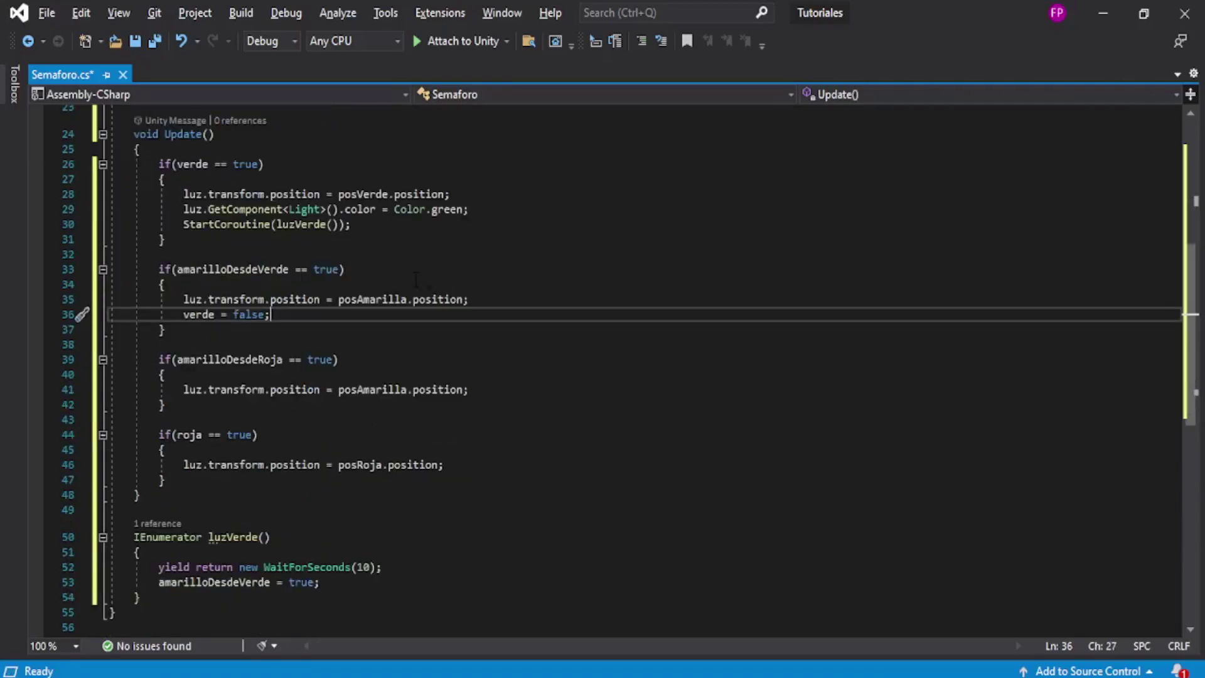
pyautogui.scroll(-2, 428, 465)
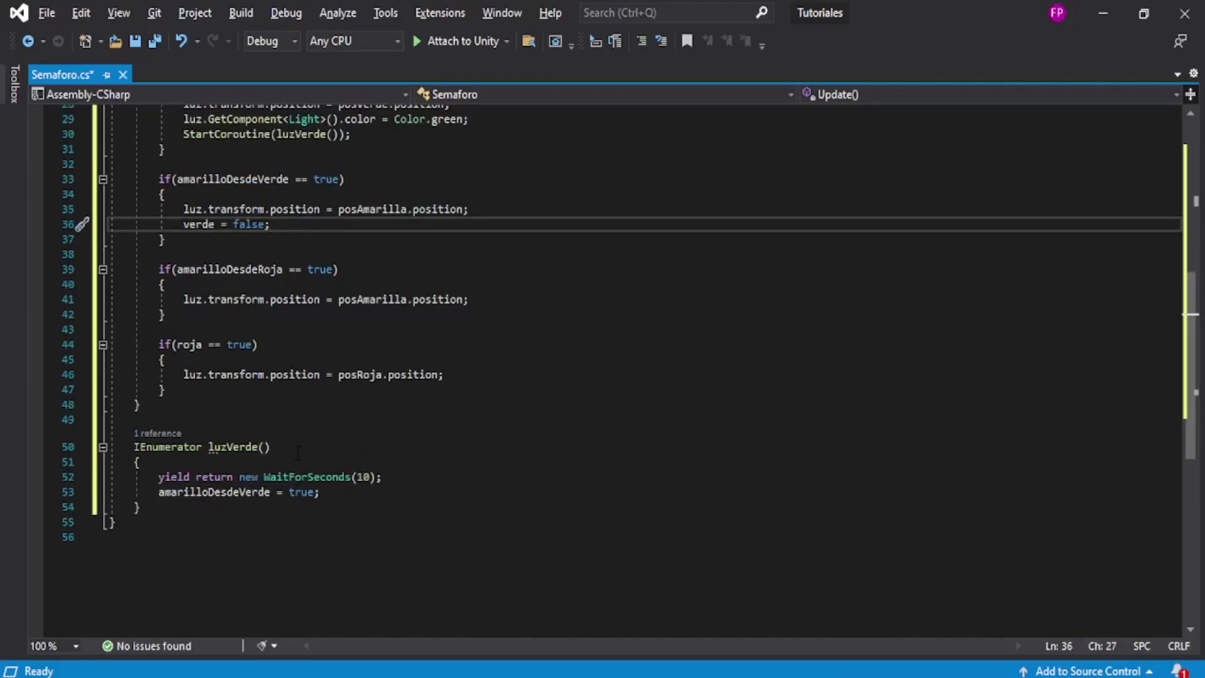
pyautogui.moveTo(133, 446); pyautogui.dragTo(209, 446)
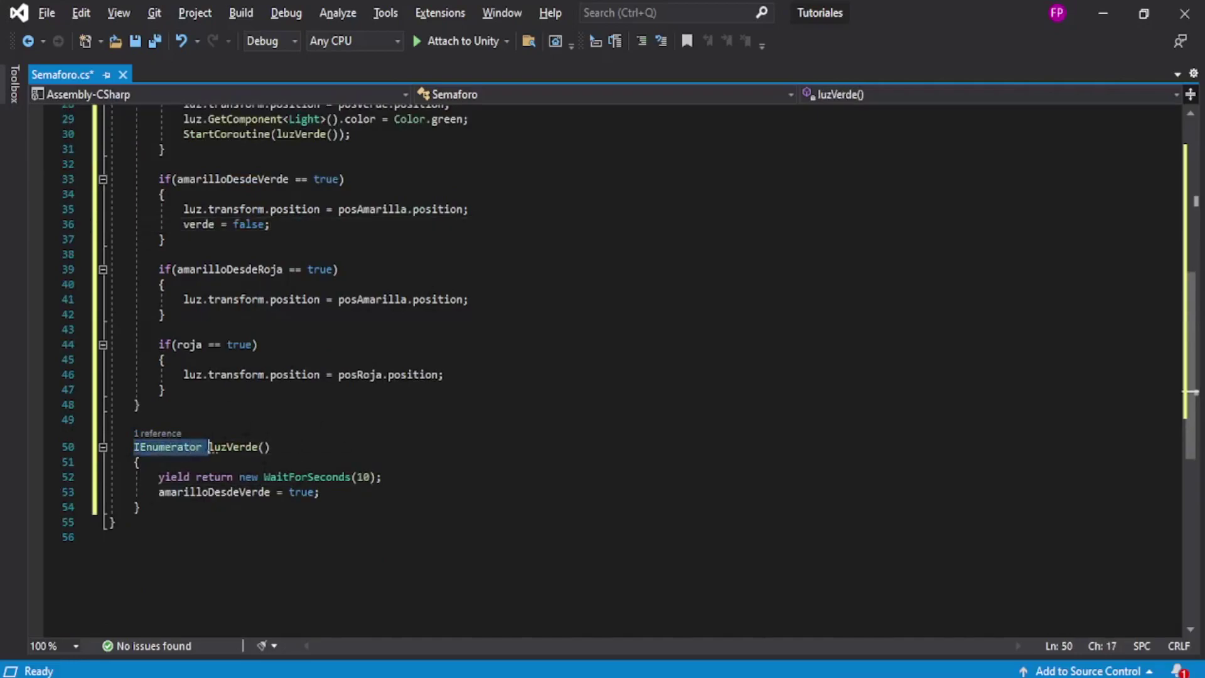
pyautogui.scroll(1, 353, 387)
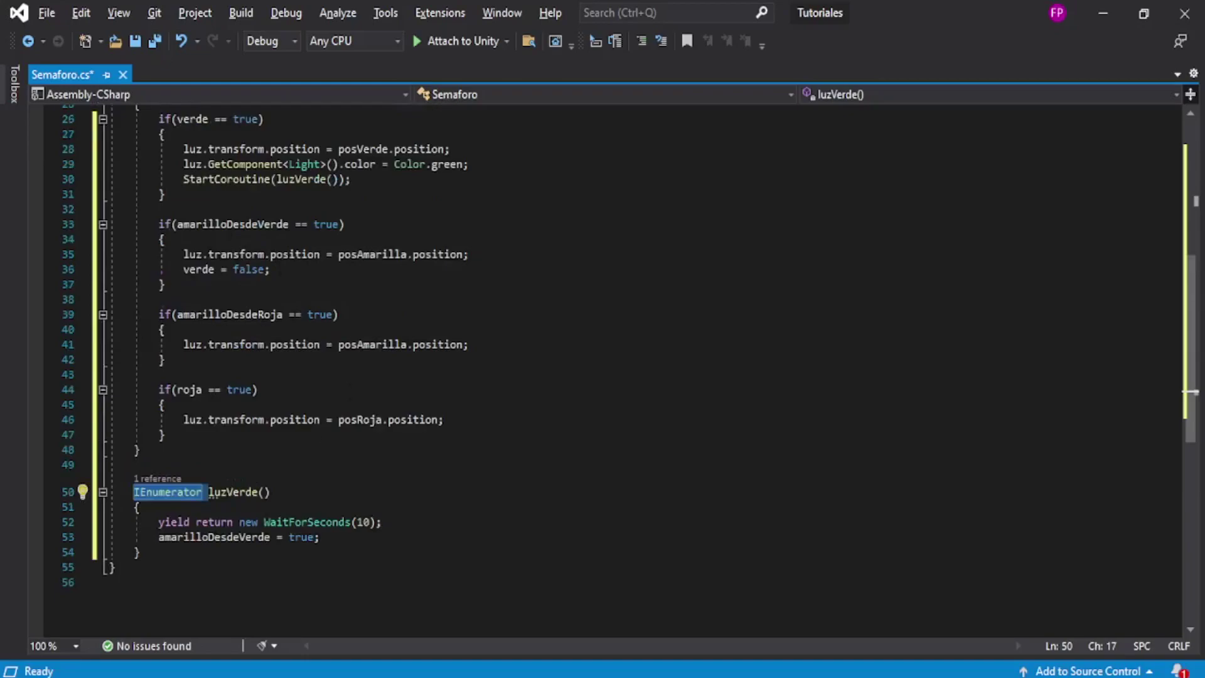
pyautogui.moveTo(177, 224); pyautogui.dragTo(300, 224)
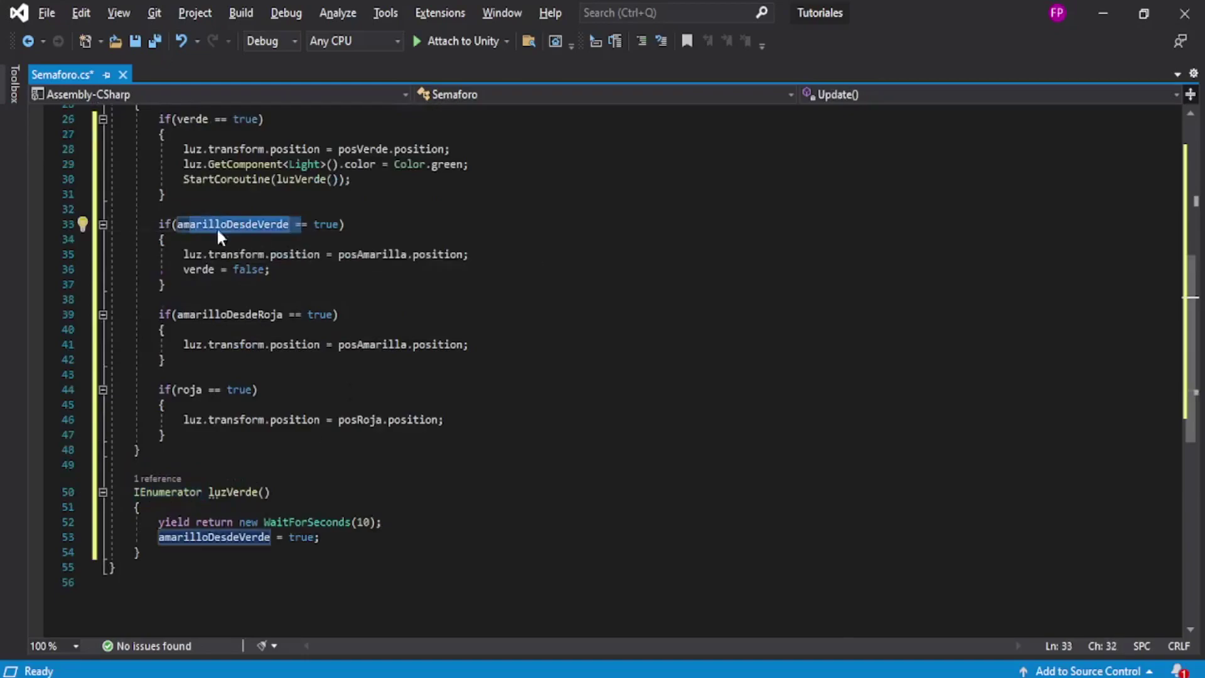
pyautogui.moveTo(177, 314); pyautogui.dragTo(301, 314)
pyautogui.moveTo(177, 389); pyautogui.dragTo(220, 390)
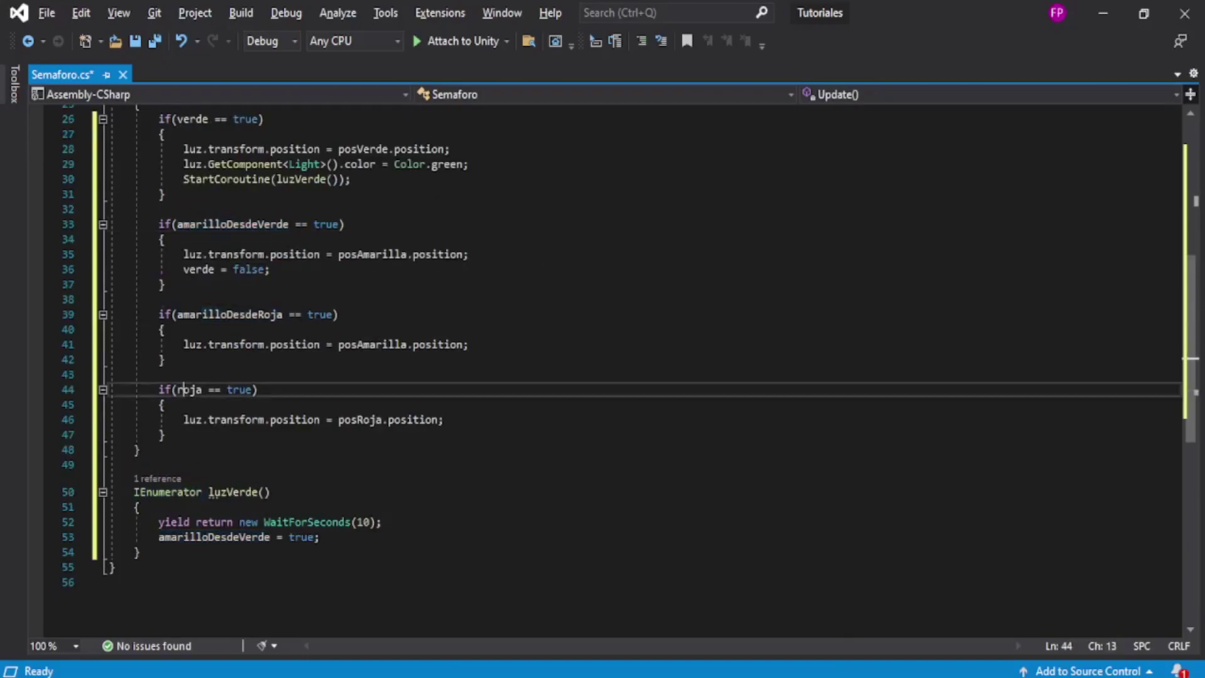
pyautogui.moveTo(159, 554); pyautogui.dragTo(110, 492)
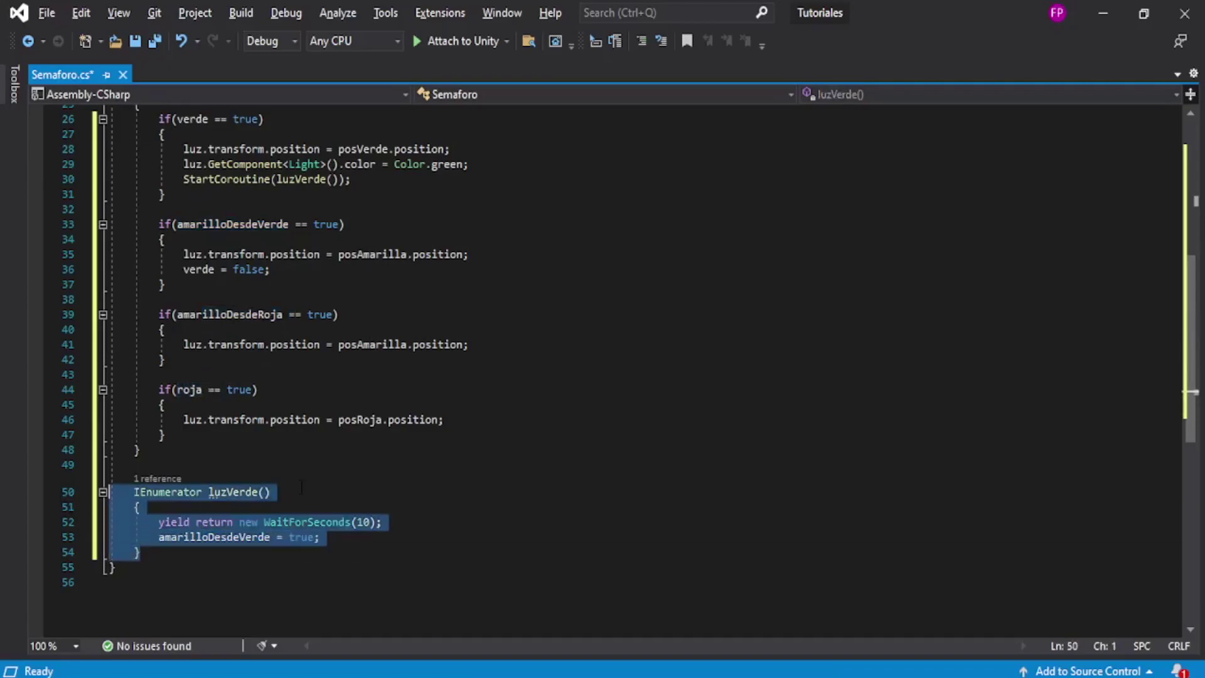
# Paste three copies of the luzVerde method below the original.
pyautogui.scroll(-4, 333, 455)
pyautogui.click(153, 374)
pyautogui.press('Return')
pyautogui.press('Return')
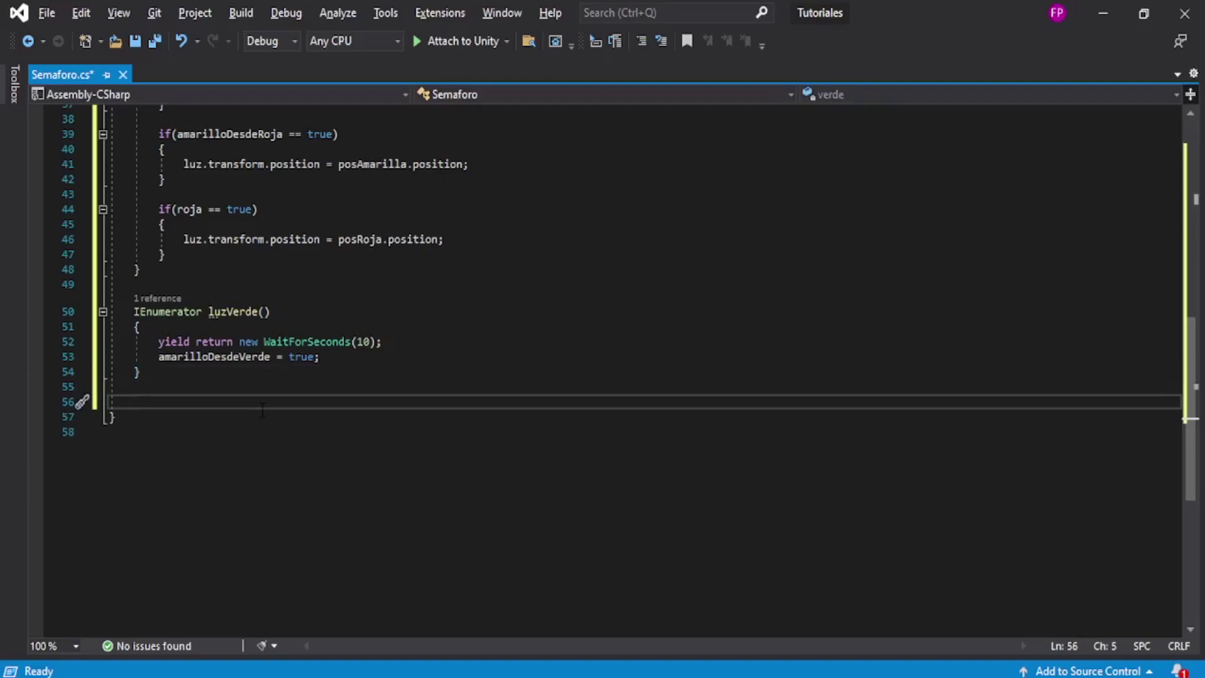
pyautogui.write('IEnumerator luzVerde()     {         yield return new WaitForSeconds(10);         amarilloDesdeVerde = true;     }')
pyautogui.press('Return')
pyautogui.press('Return')
pyautogui.write('IEnumerator luzVerde()     {         yield return new WaitForSeconds(10);         amarilloDesdeVerde = true;     }')
pyautogui.press('Return')
pyautogui.press('Return')
pyautogui.write('IEnumerator luzVerde()     {         yield return new WaitForSeconds(10);         amarilloDesdeVerde = true;     }')
# Rename the three copies to luzAmarillaV, luzAmarillaR and luzRoja.
pyautogui.scroll(-2, 602, 370)
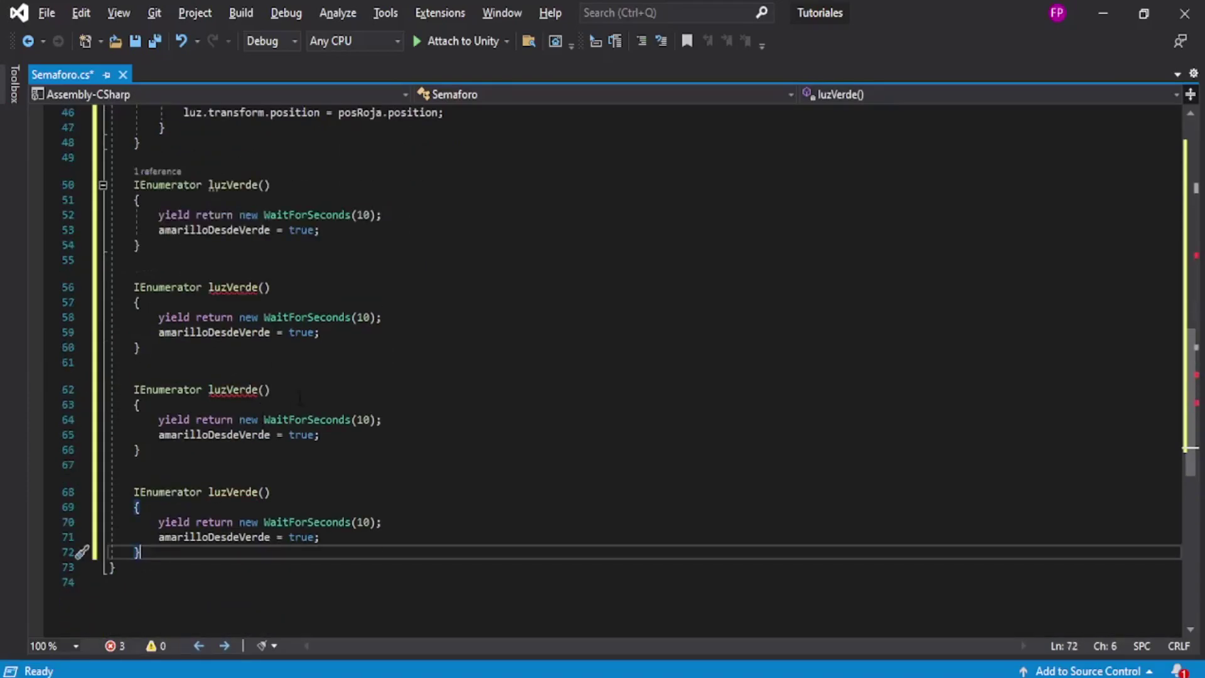
pyautogui.moveTo(227, 287); pyautogui.dragTo(258, 286)
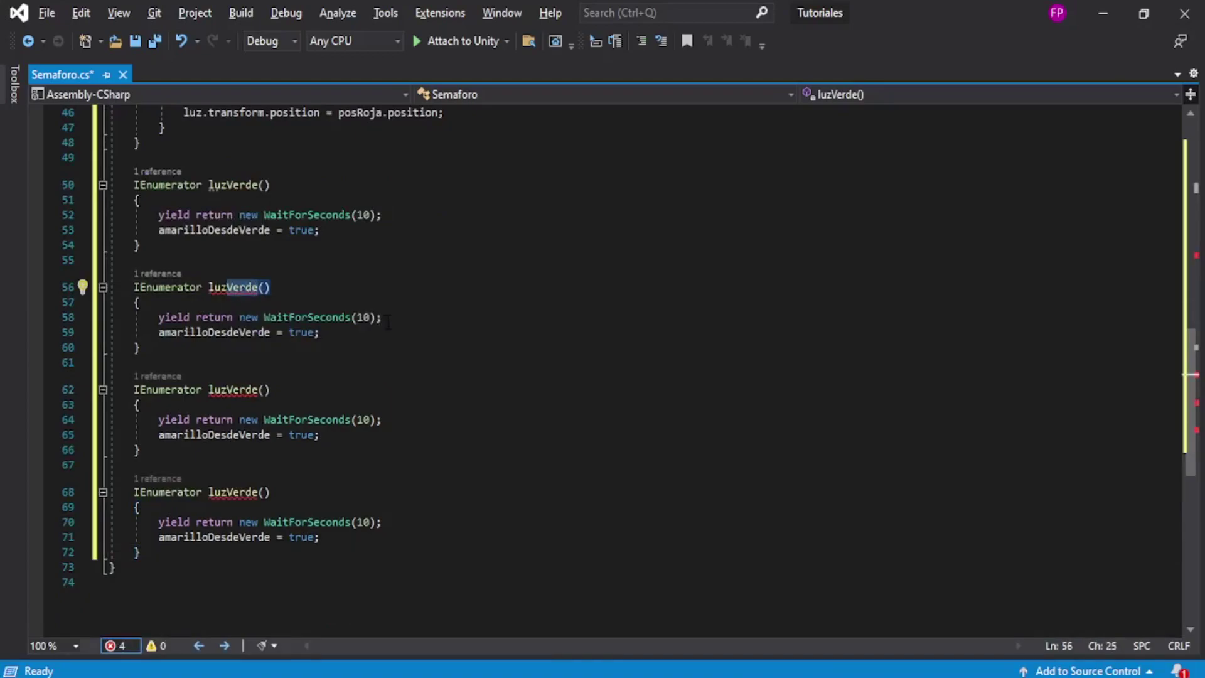
pyautogui.write('Amarilla')
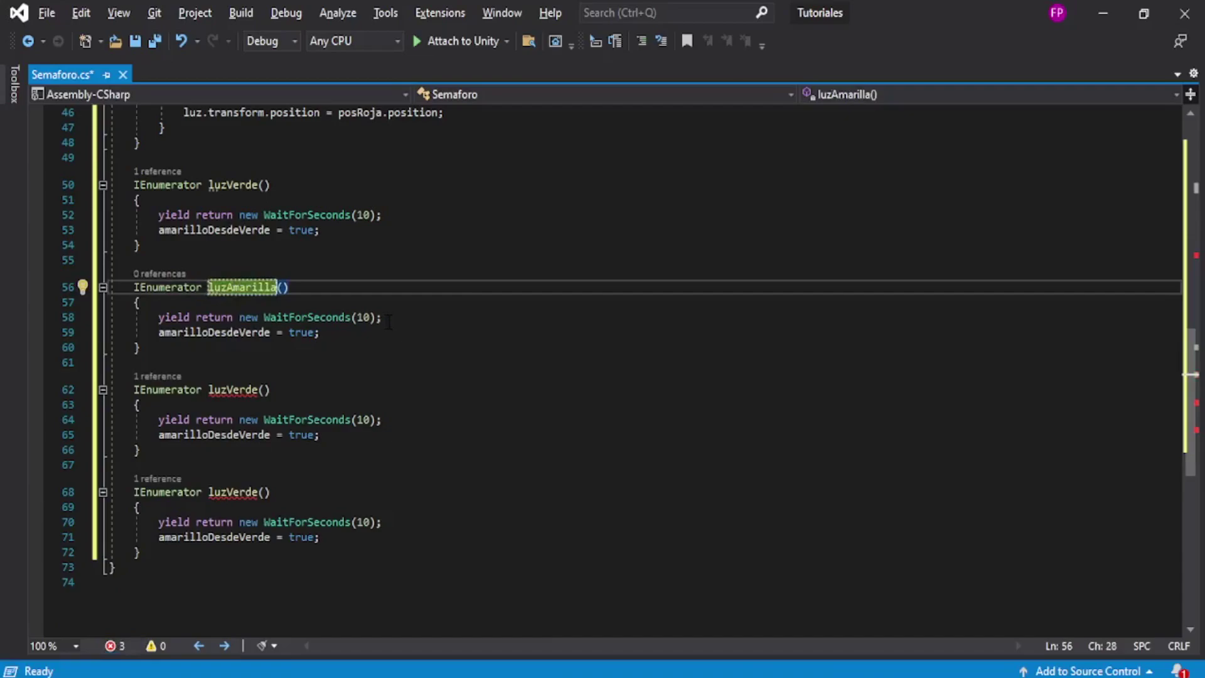
pyautogui.write('V')
pyautogui.click(227, 390)
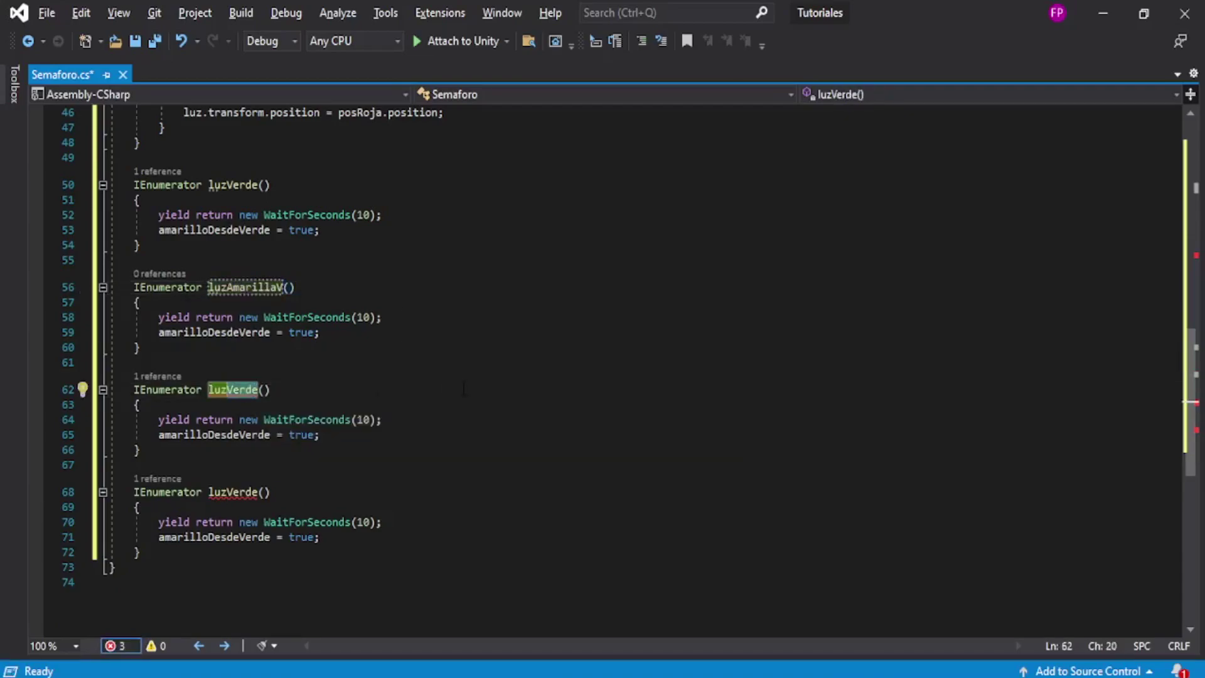
pyautogui.hotkey('ctrl', 'Delete')
pyautogui.write('Amarilla')
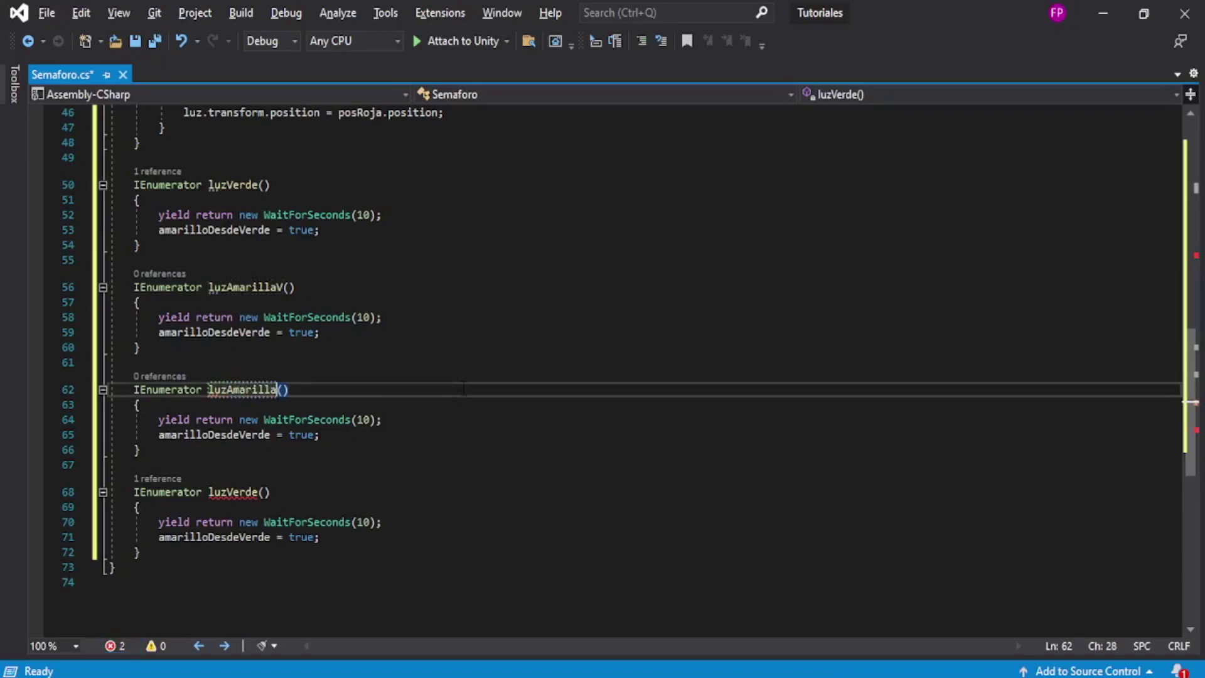
pyautogui.write('R')
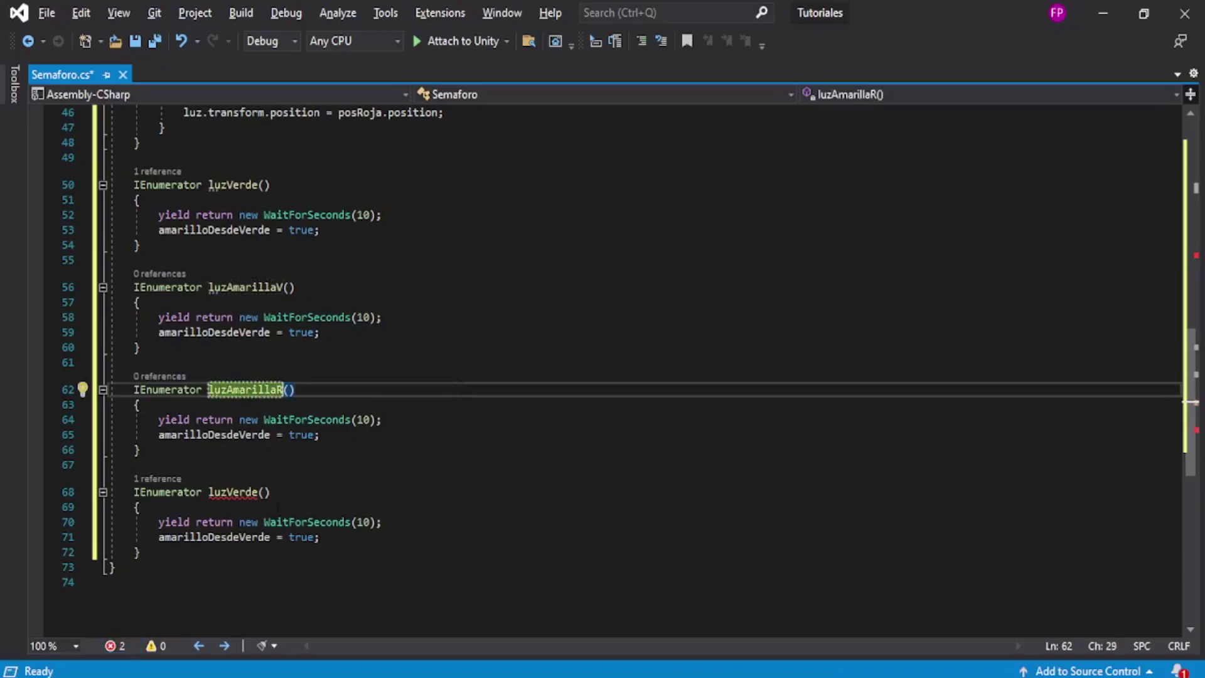
pyautogui.moveTo(257, 492); pyautogui.dragTo(234, 492)
pyautogui.press('BackSpace')
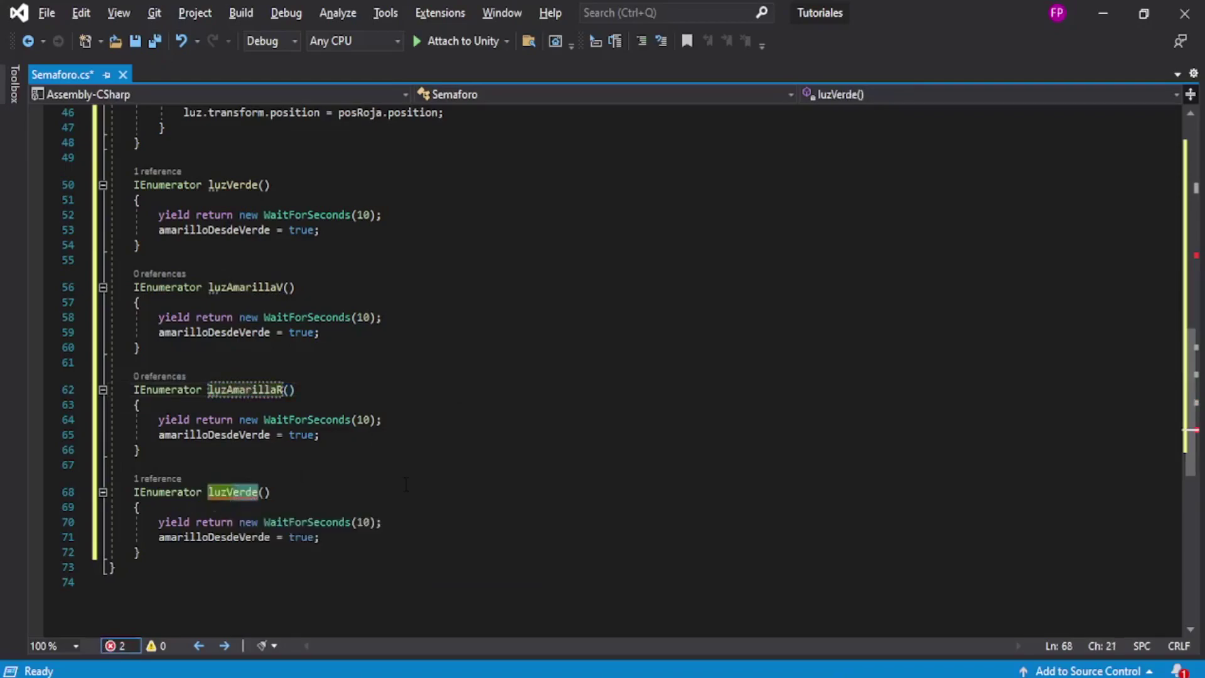
pyautogui.press('BackSpace')
pyautogui.write('Roja')
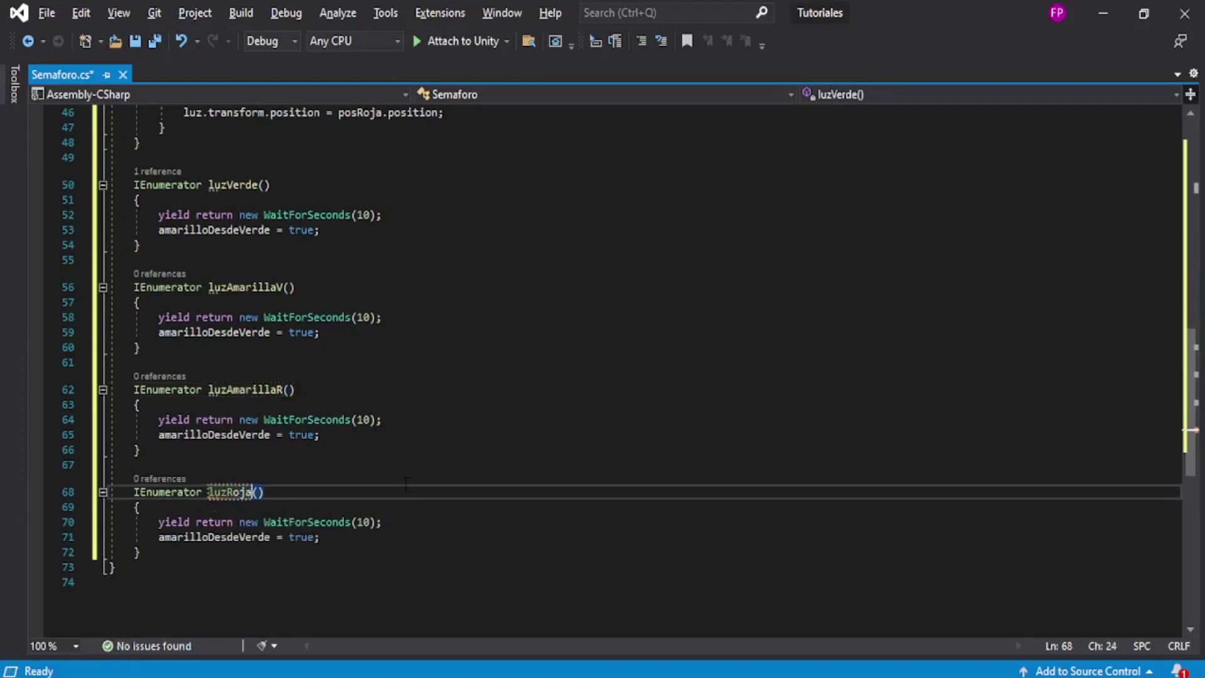
# Select the 10-second wait value inside luzAmarillaR.
pyautogui.click(414, 440)
pyautogui.press('Down')
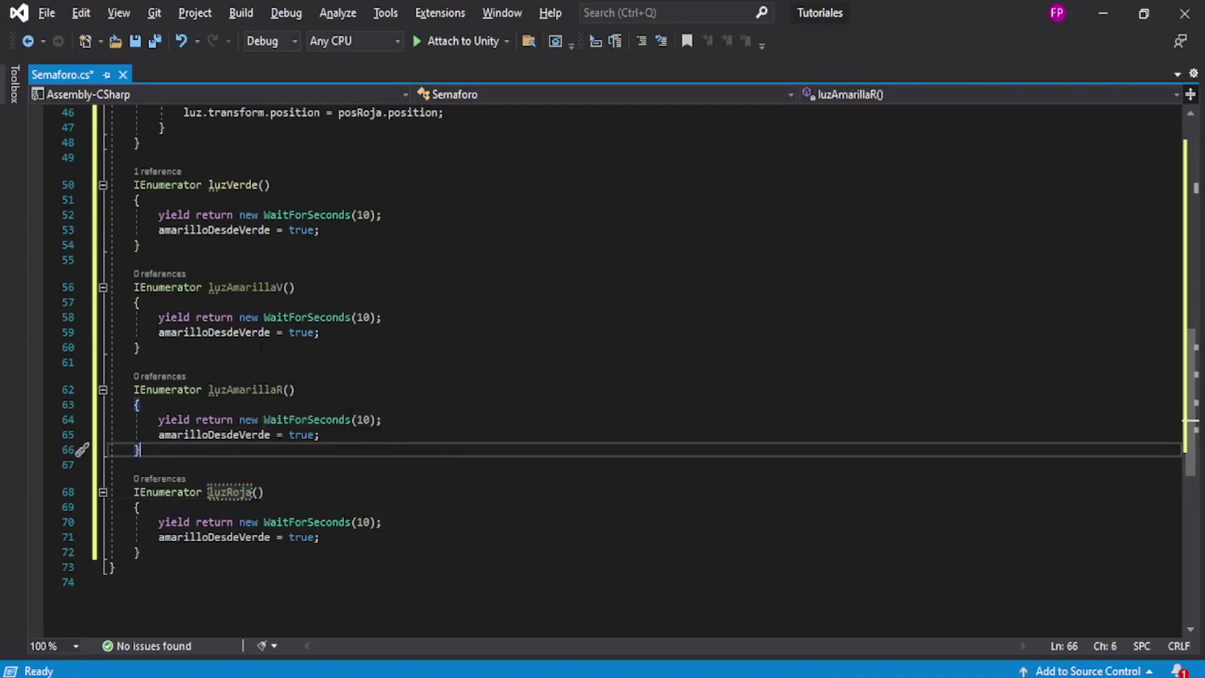
pyautogui.moveTo(371, 420); pyautogui.dragTo(356, 419)
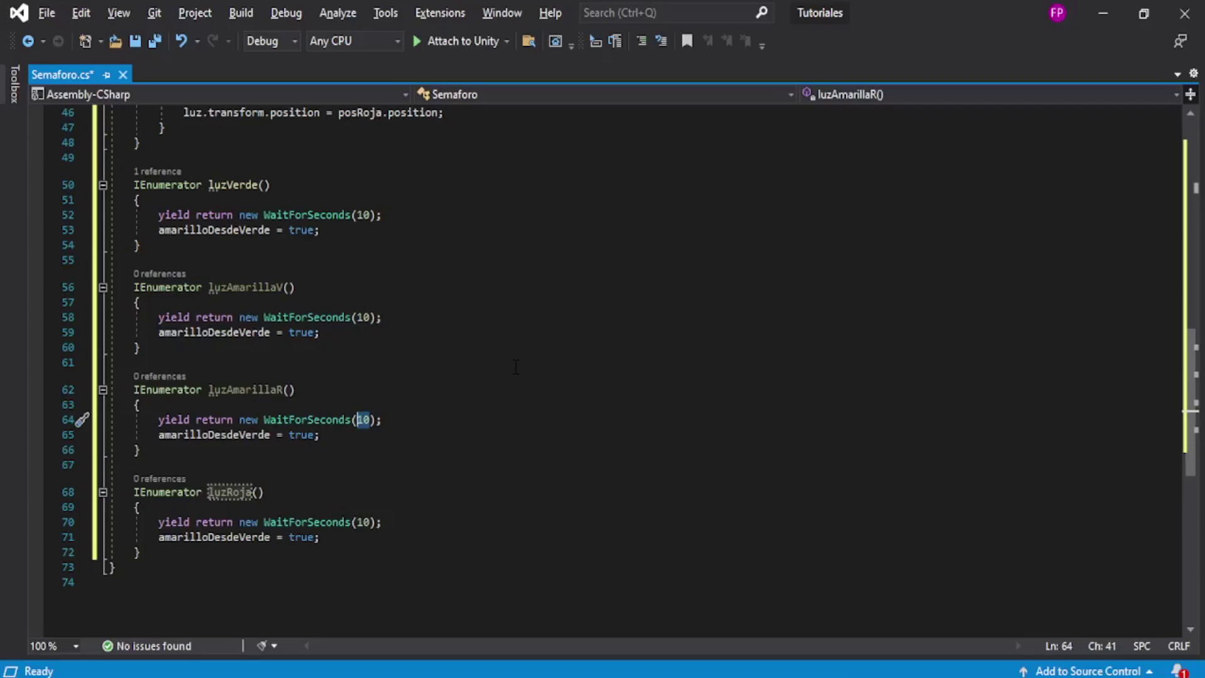
# Change WaitForSeconds(10) to WaitForSeconds(3) in luzAmarillaR and luzAmarillaV.
pyautogui.write('3')
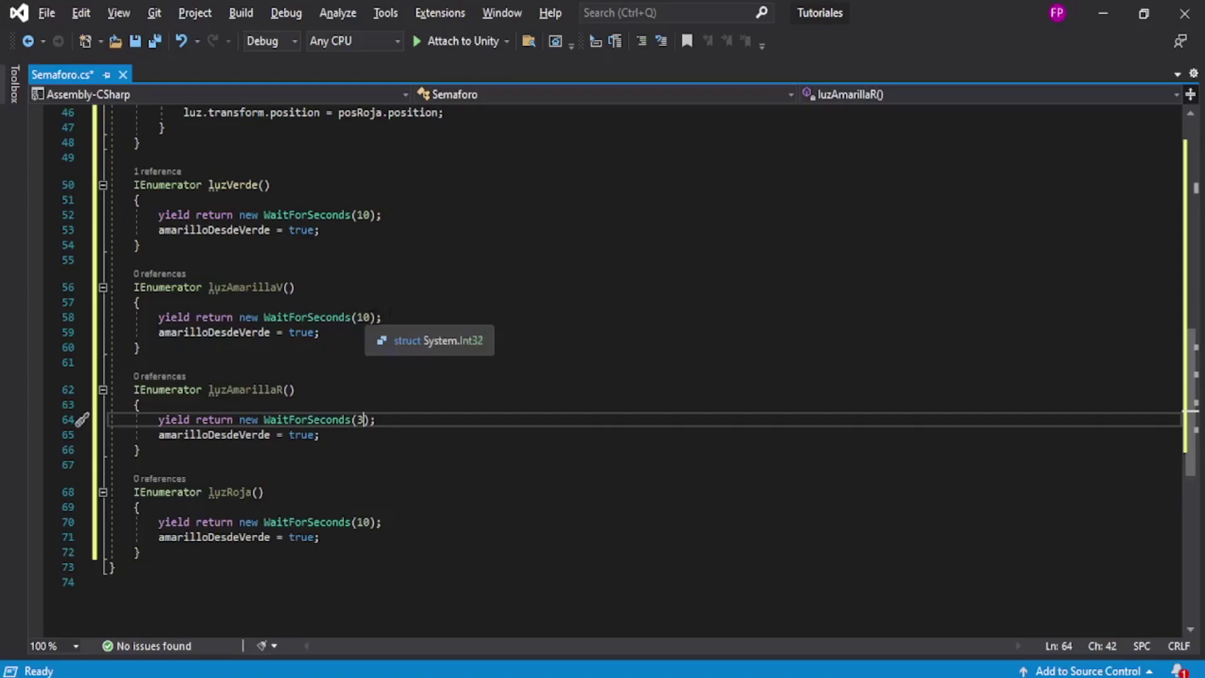
pyautogui.click(370, 317)
pyautogui.doubleClick(362, 317)
pyautogui.write('3')
# Select the amarilloDesdeVerde assignment inside luzAmarillaV.
pyautogui.click(375, 419)
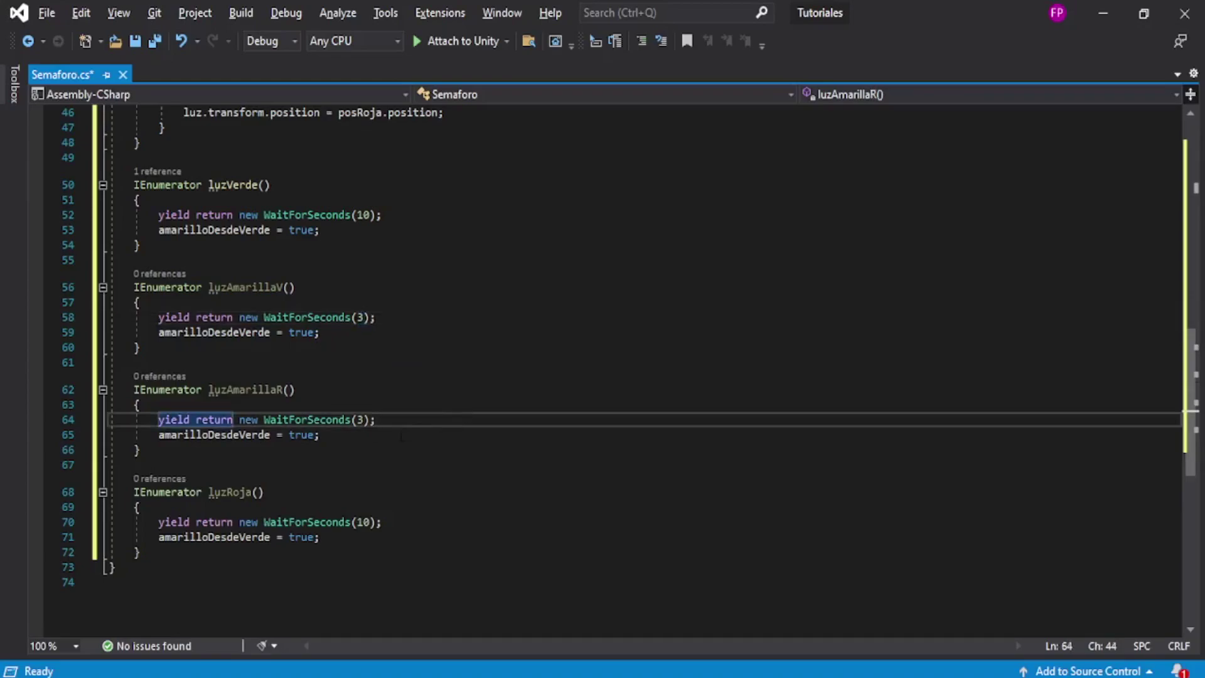
pyautogui.moveTo(220, 287); pyautogui.dragTo(257, 287)
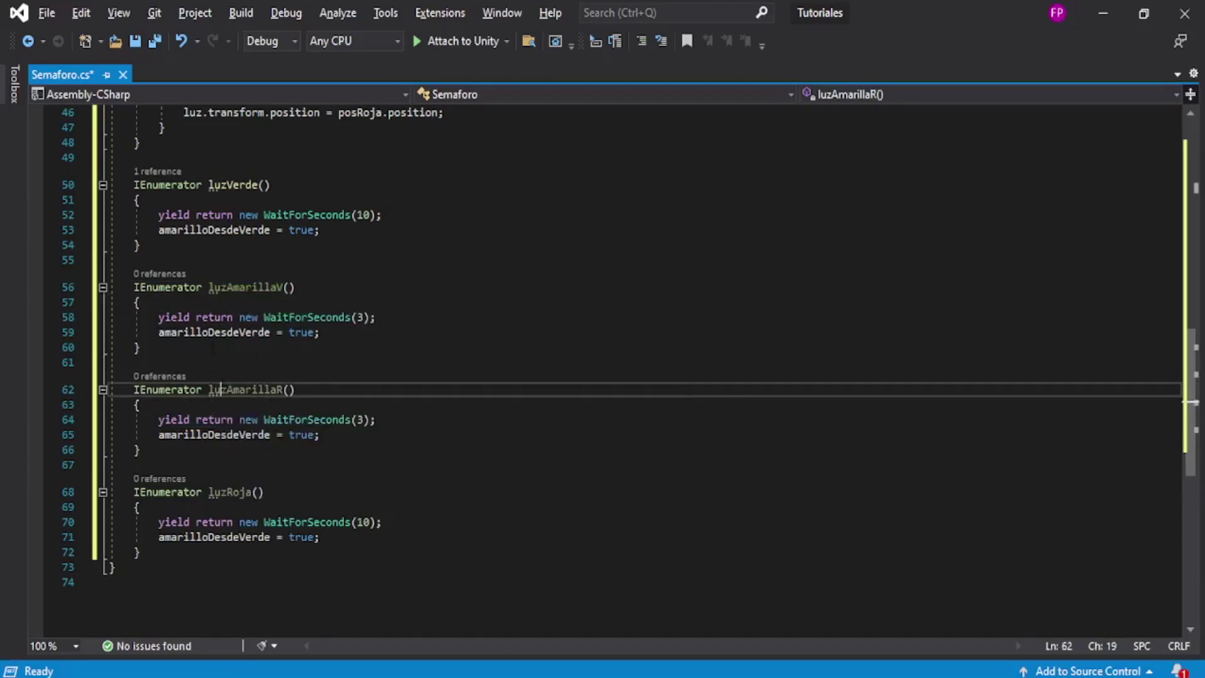
pyautogui.click(295, 389)
pyautogui.scroll(2, 603, 370)
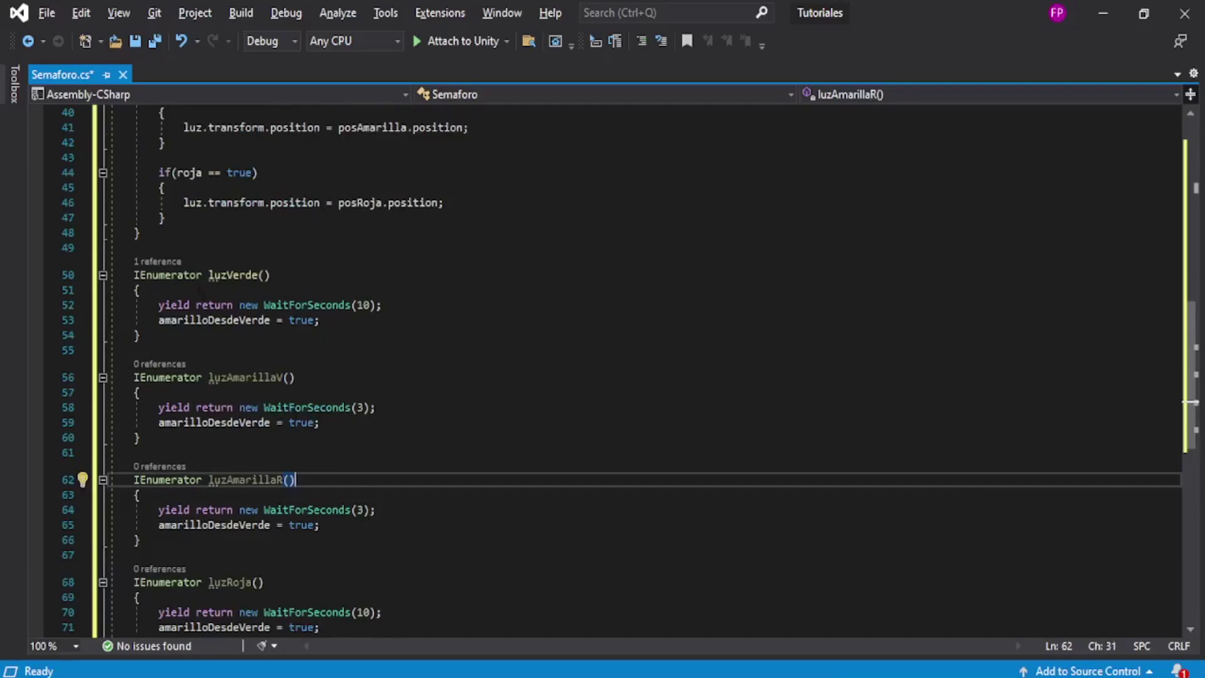
pyautogui.scroll(-1, 602, 370)
pyautogui.moveTo(158, 378); pyautogui.dragTo(270, 377)
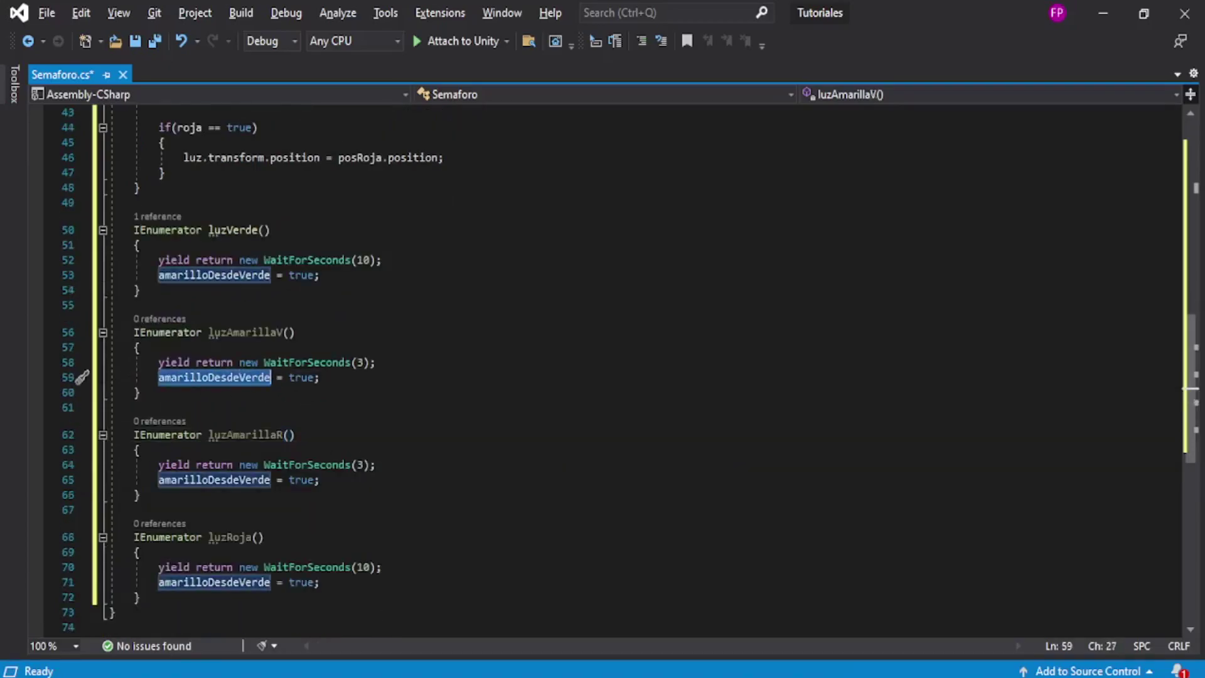
pyautogui.scroll(4, 364, 380)
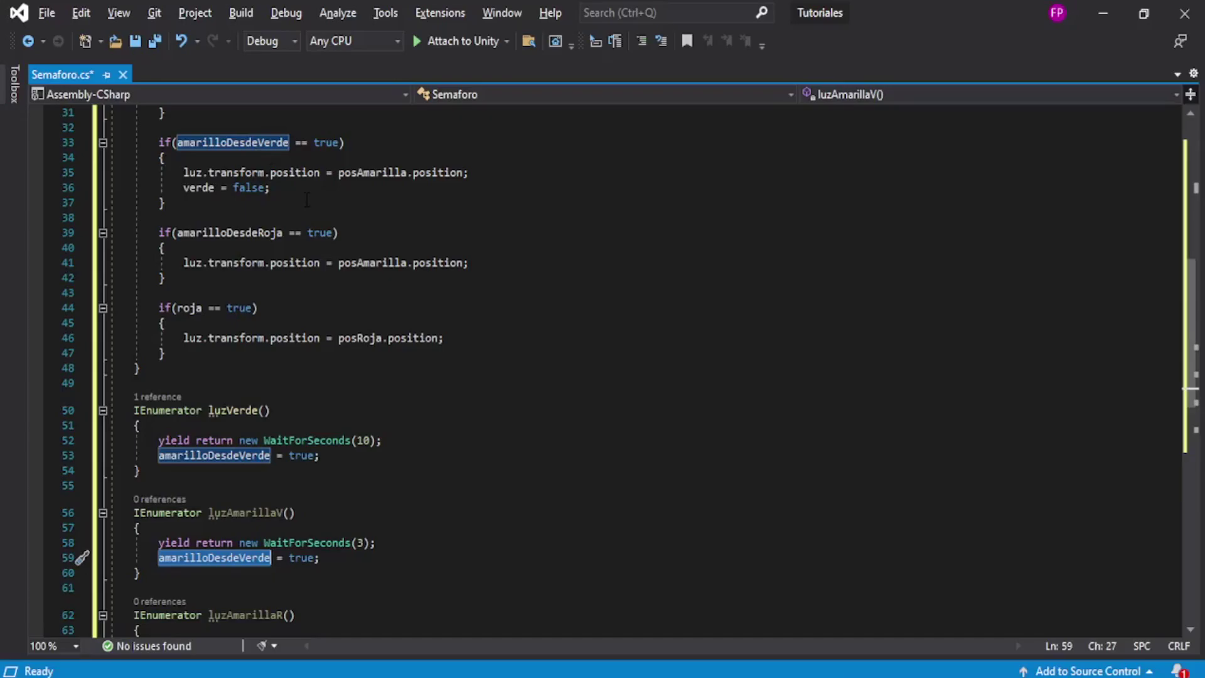
pyautogui.scroll(-1, 373, 380)
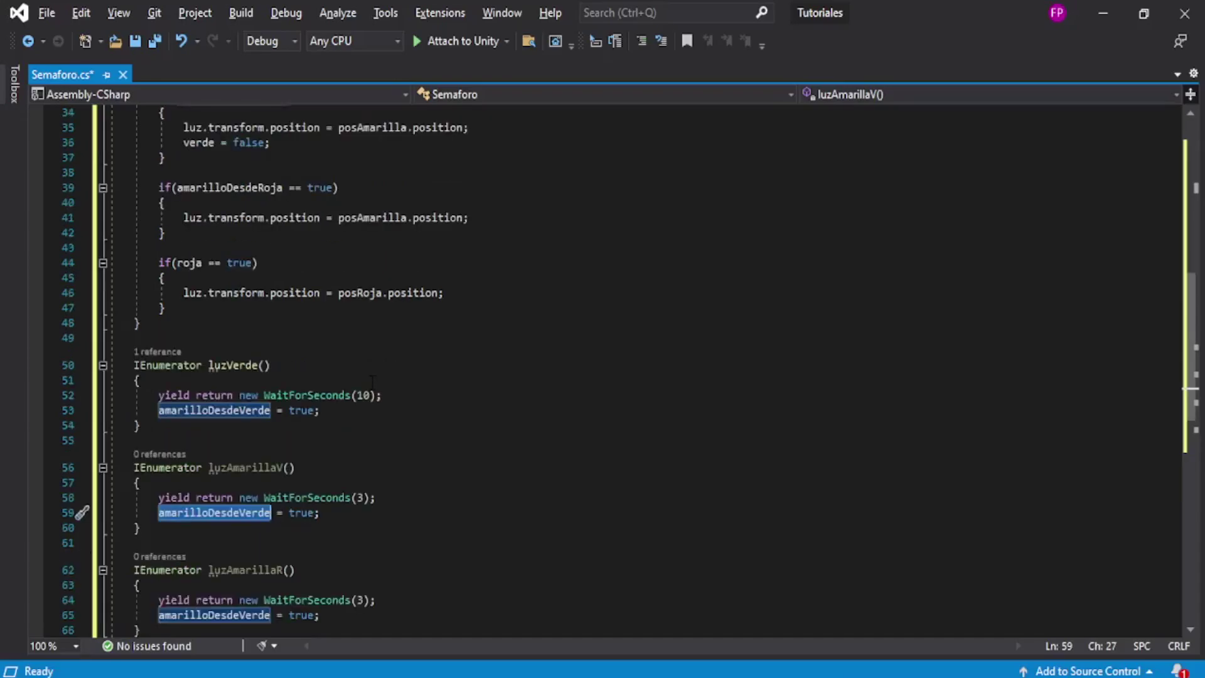
pyautogui.scroll(-2, 357, 417)
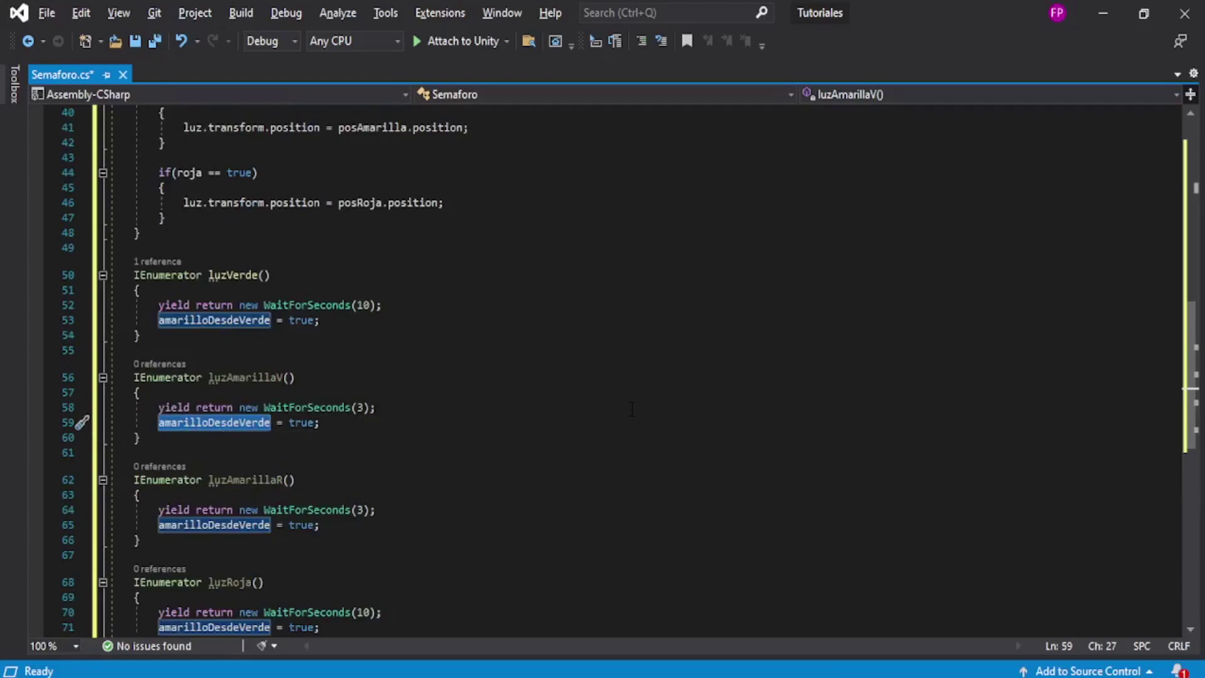
# Replace amarilloDesdeVerde with roja in luzAmarillaV.
pyautogui.write('roja')
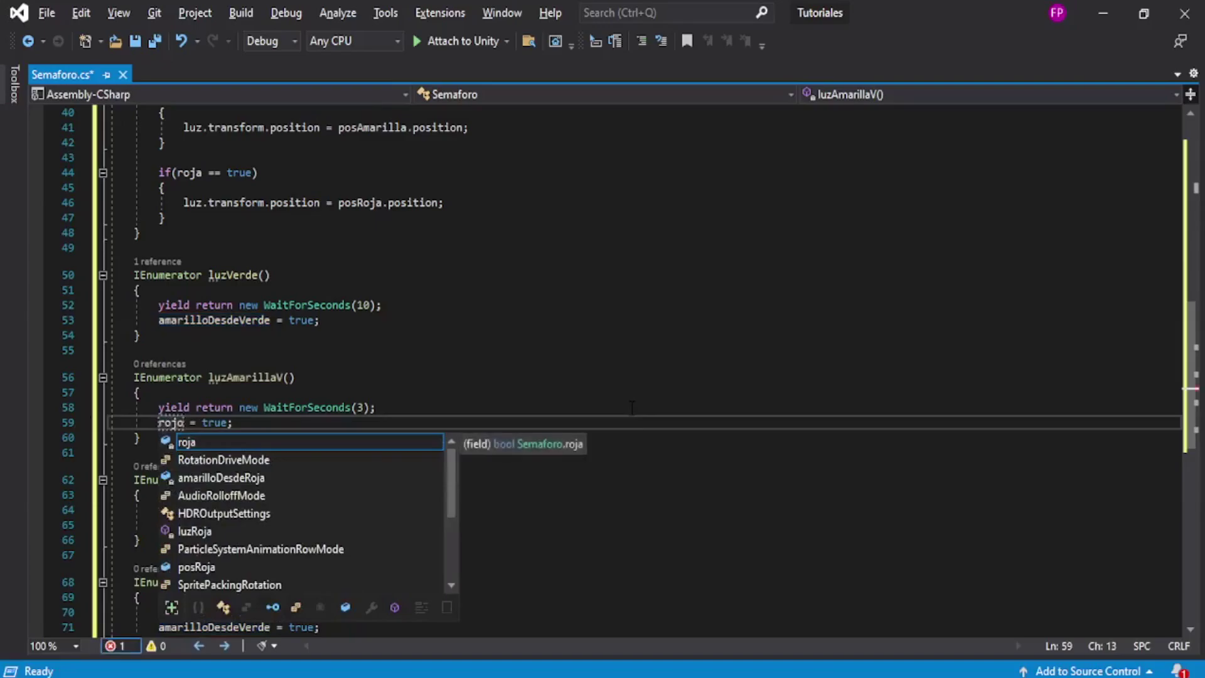
pyautogui.press('Escape')
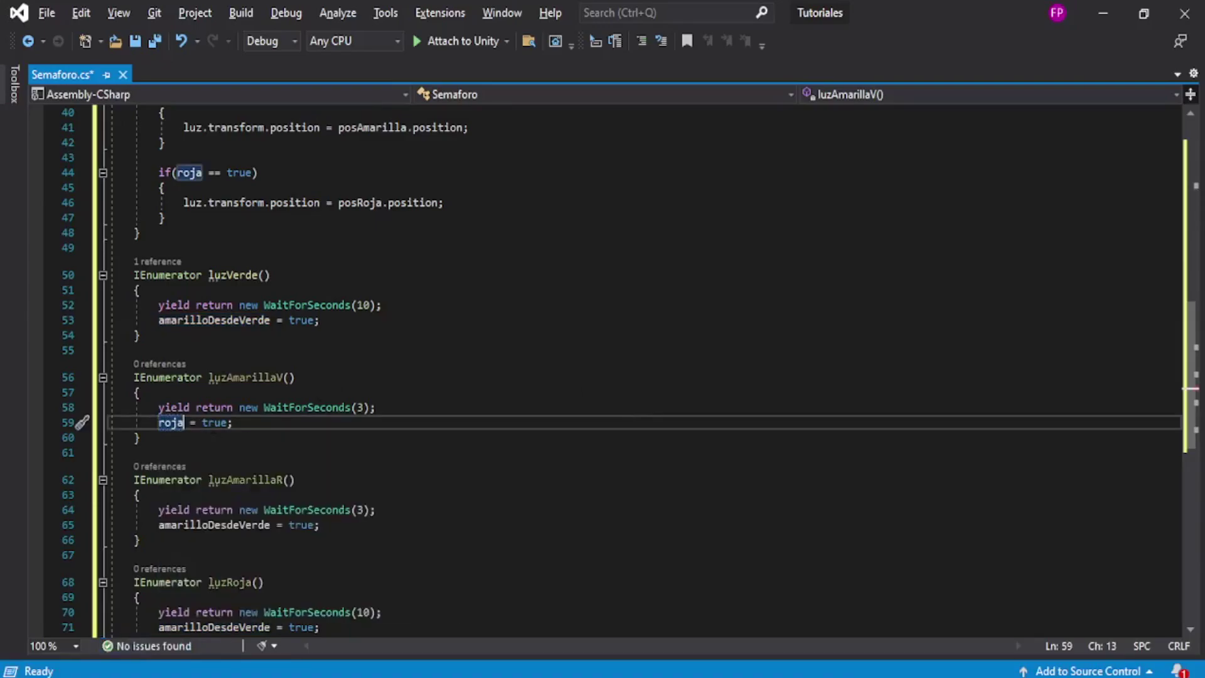
pyautogui.scroll(4, 621, 370)
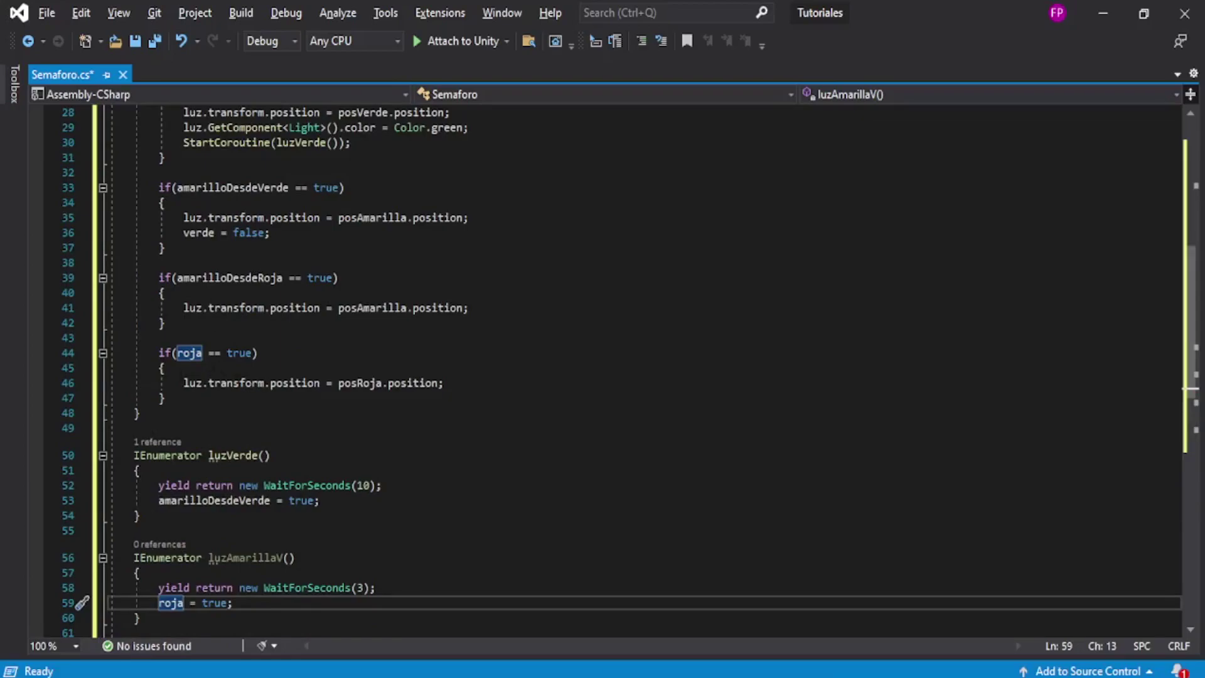
# Add amarilloDesdeVerde = false; to the if(roja) block in Update.
pyautogui.click(483, 382)
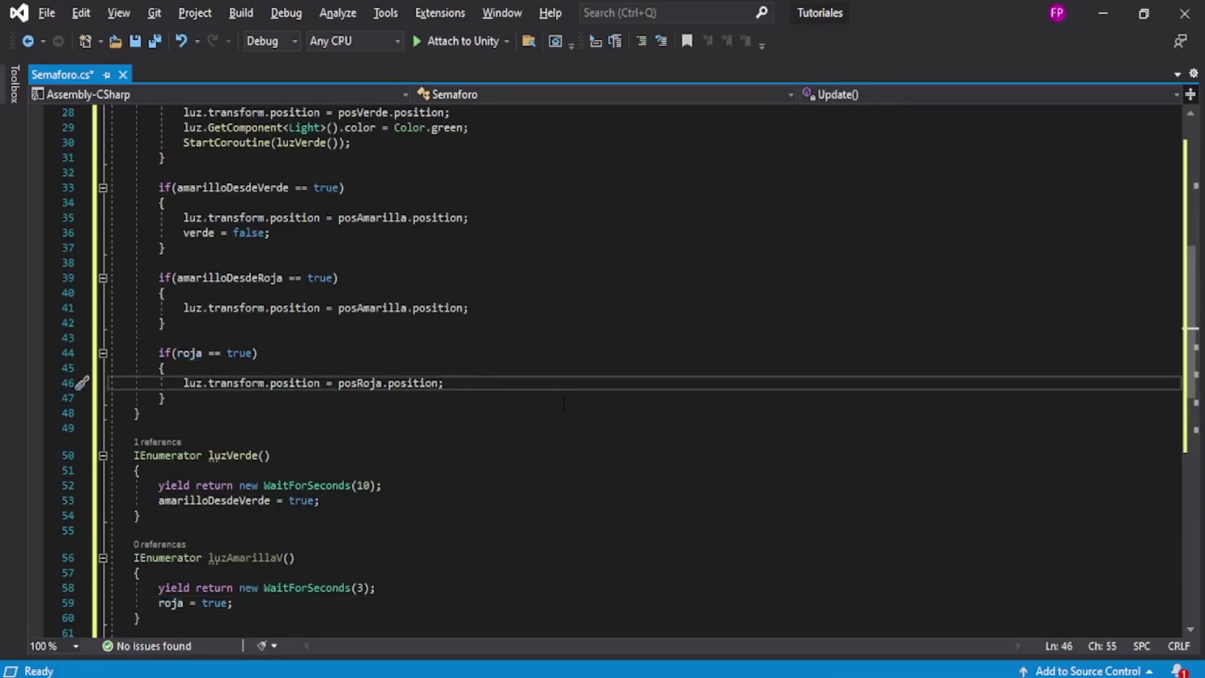
pyautogui.press('Return')
pyautogui.write('ana')
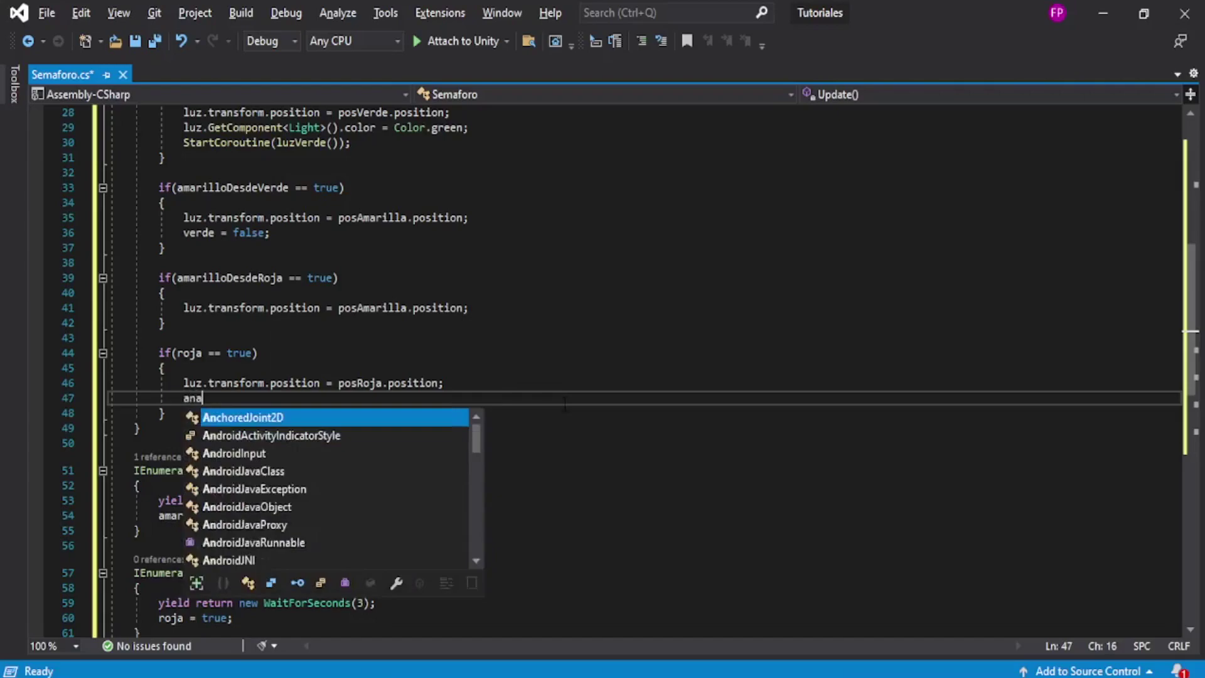
pyautogui.write('rukk')
pyautogui.press('BackSpace')
pyautogui.press('BackSpace')
pyautogui.press('BackSpace')
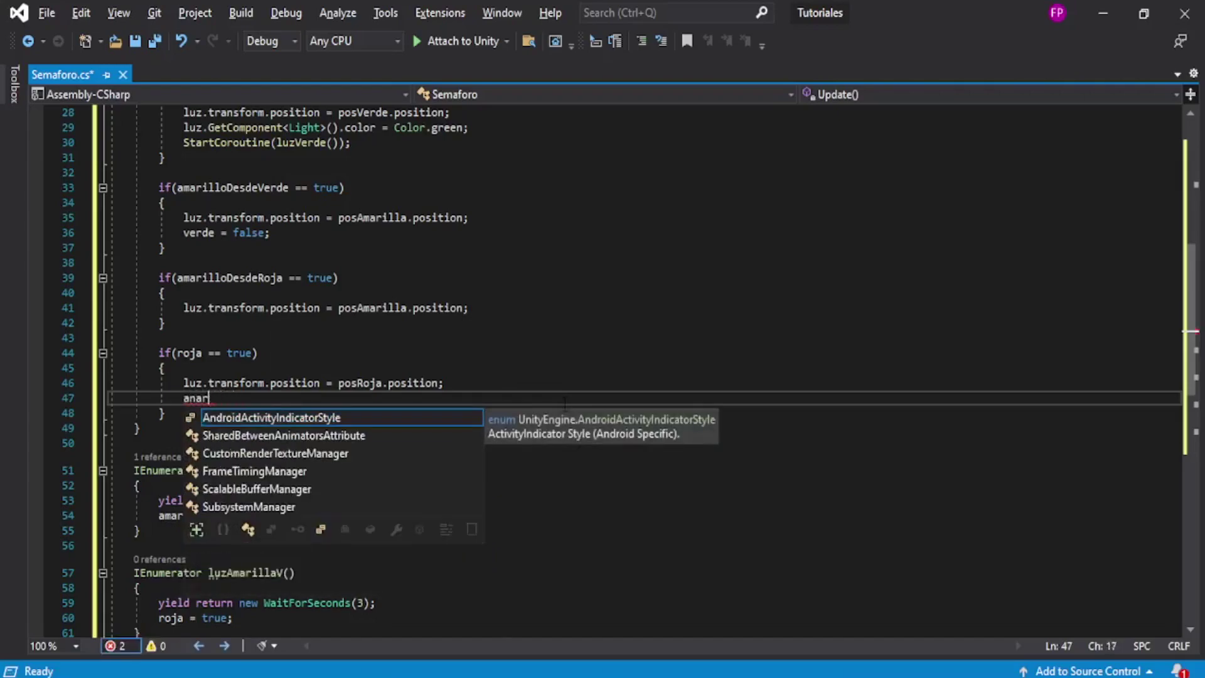
pyautogui.press('BackSpace')
pyautogui.press('BackSpace')
pyautogui.press('BackSpace')
pyautogui.press('BackSpace')
pyautogui.write('amarillodesde')
pyautogui.press('Up')
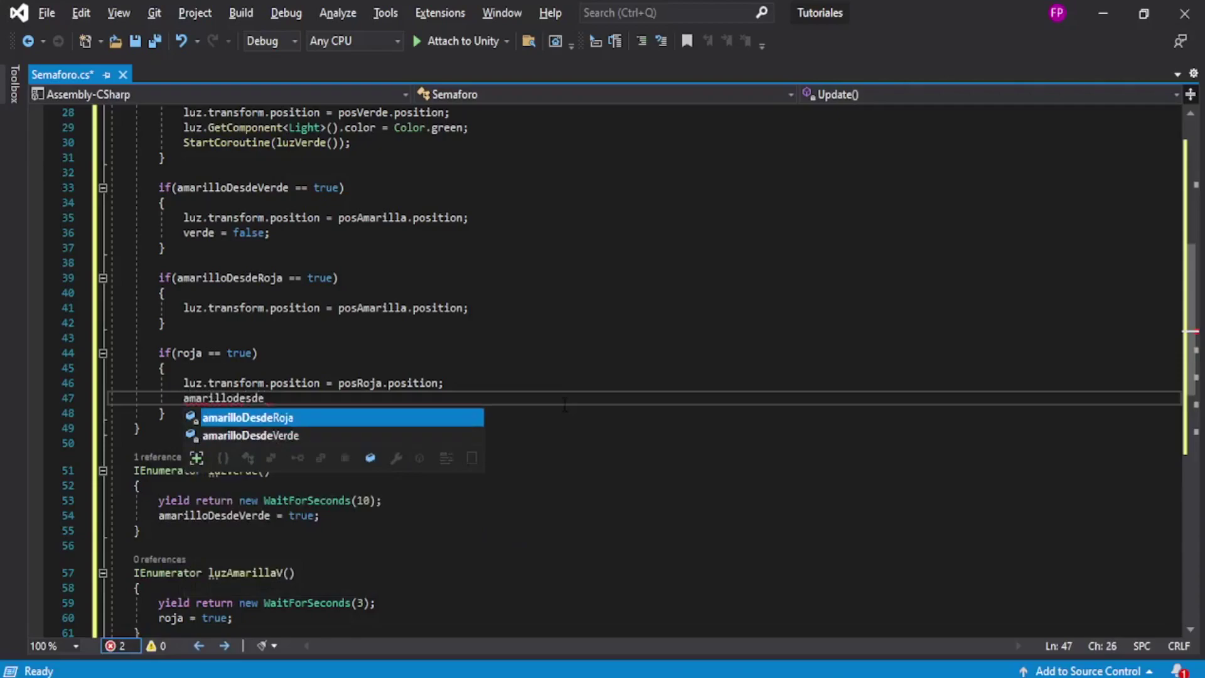
pyautogui.press('Down')
pyautogui.press('Tab')
pyautogui.write('= false;')
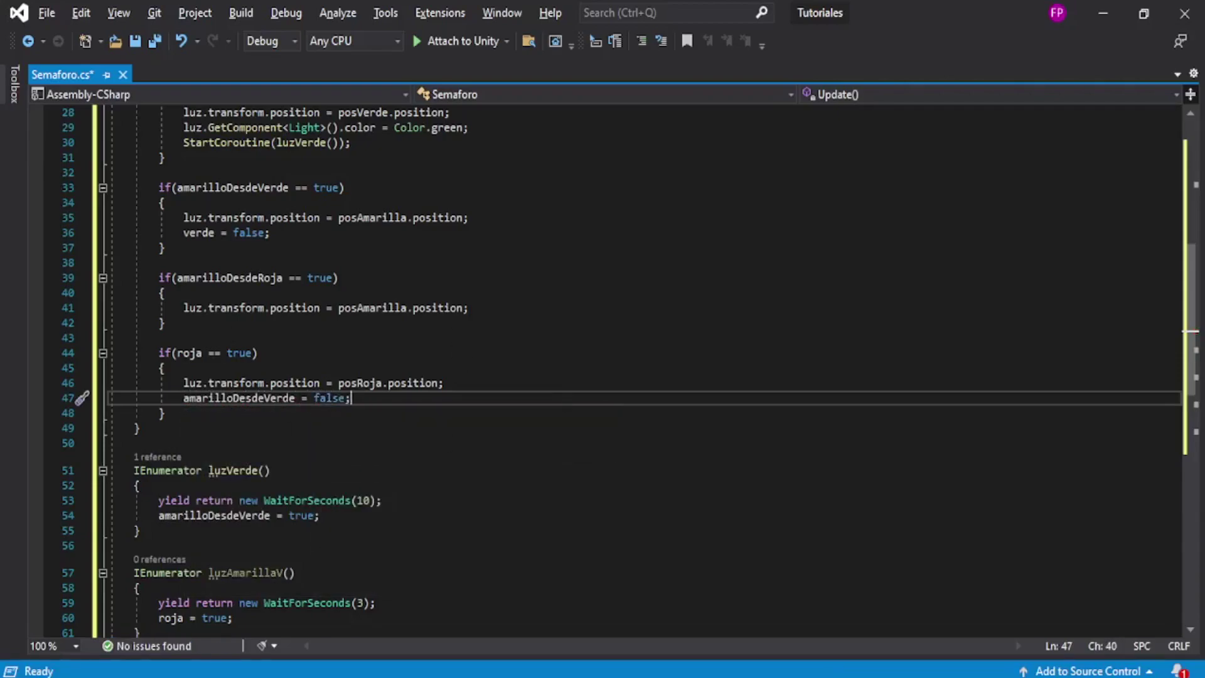
pyautogui.scroll(1, 382, 350)
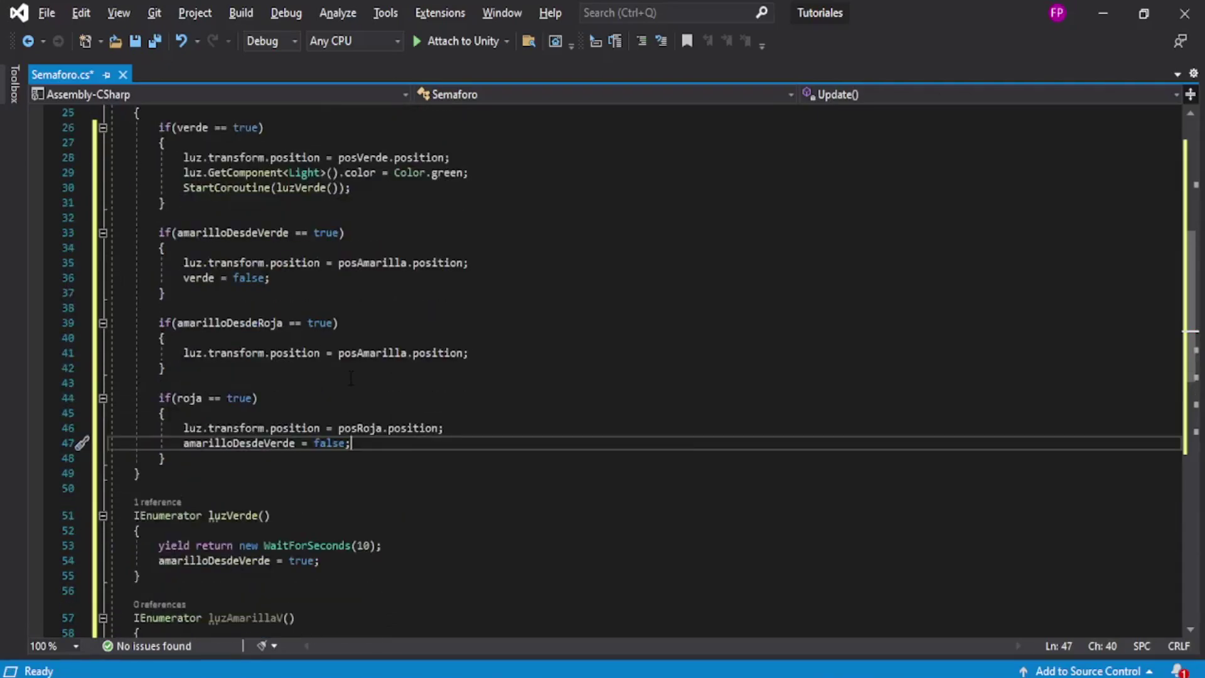
pyautogui.scroll(-4, 436, 402)
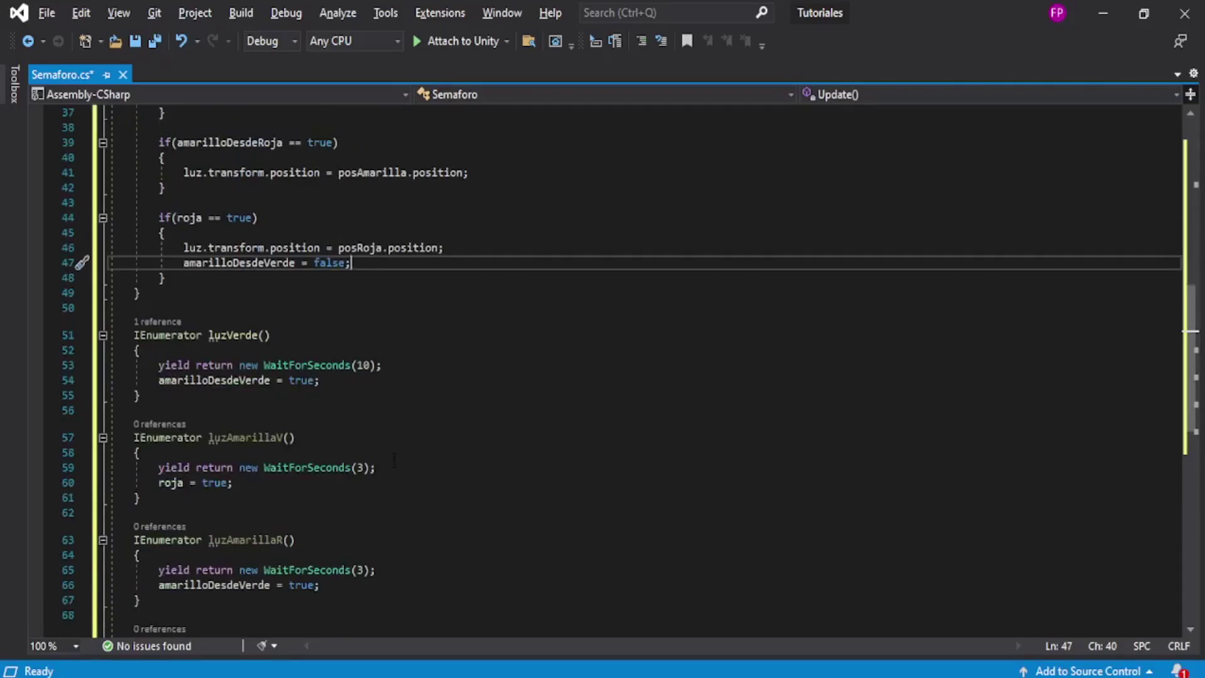
pyautogui.scroll(-1, 394, 461)
pyautogui.scroll(-2, 353, 391)
pyautogui.scroll(3, 308, 379)
pyautogui.scroll(-4, 308, 378)
pyautogui.scroll(2, 318, 395)
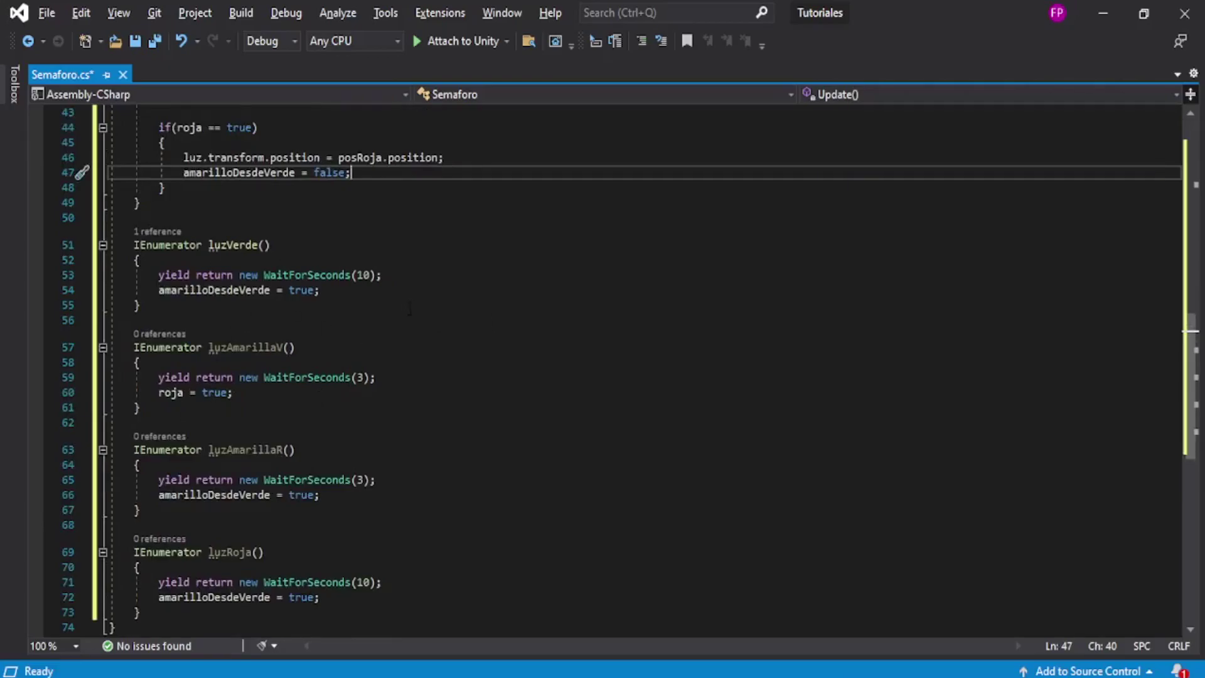
pyautogui.scroll(5, 407, 307)
pyautogui.scroll(-5, 605, 370)
pyautogui.scroll(1, 355, 407)
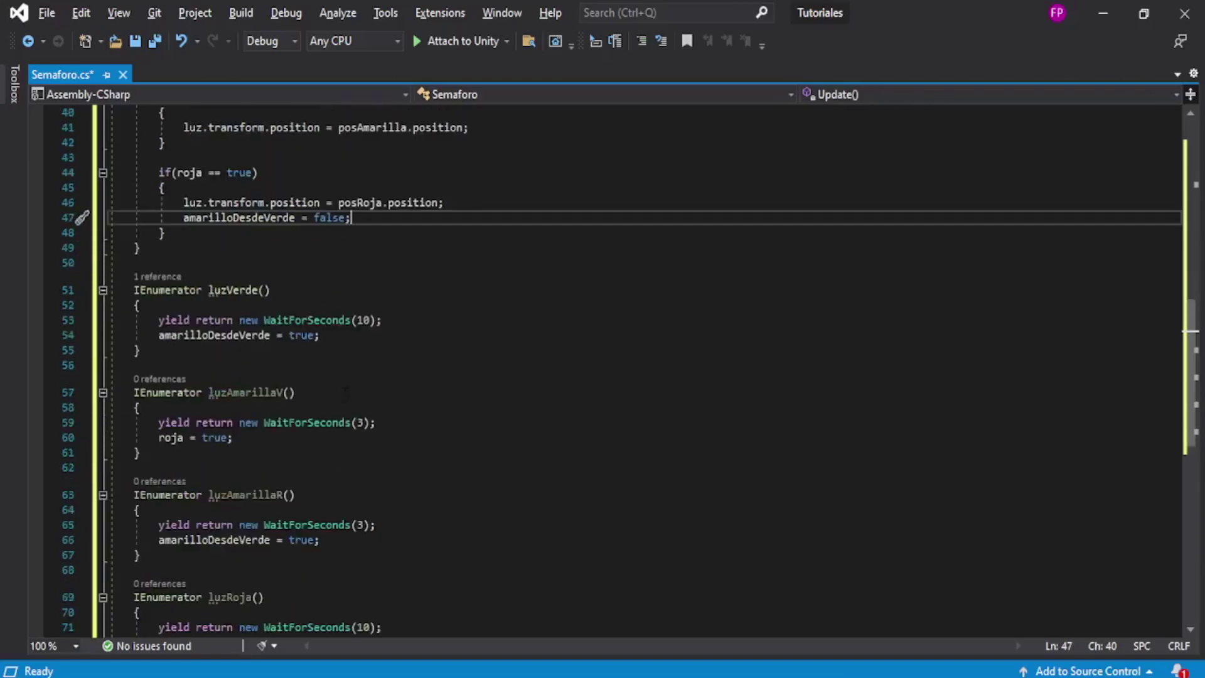
pyautogui.scroll(-2, 356, 407)
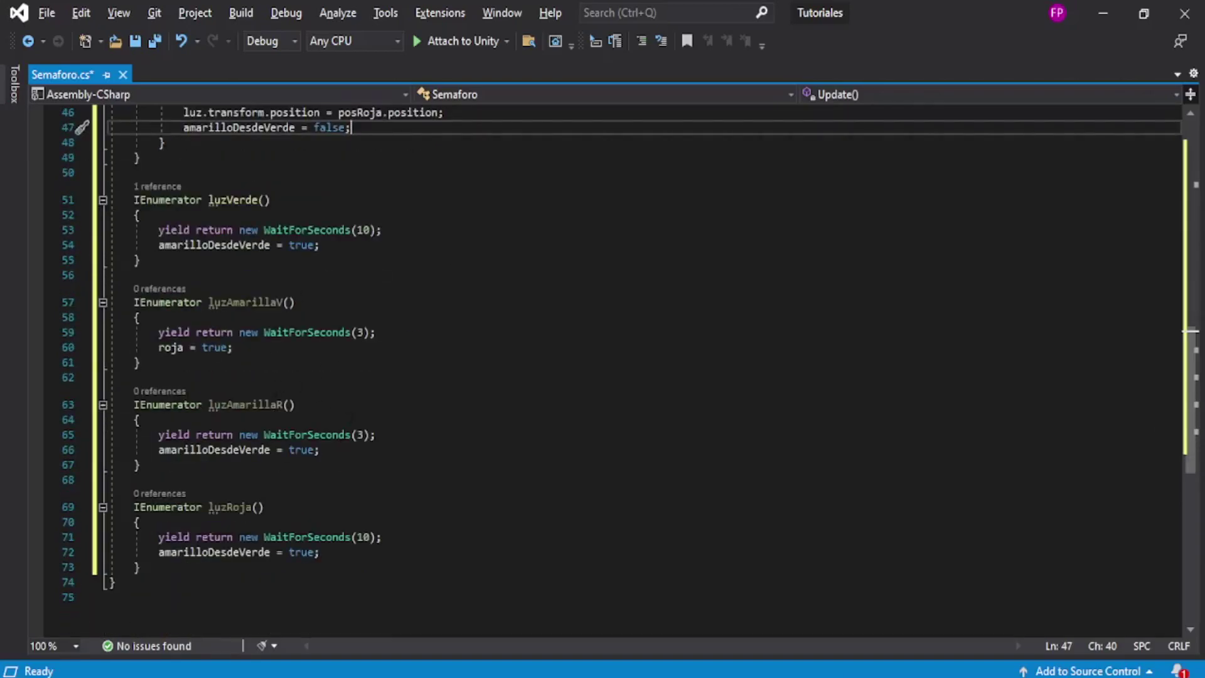
pyautogui.moveTo(209, 302); pyautogui.dragTo(295, 301)
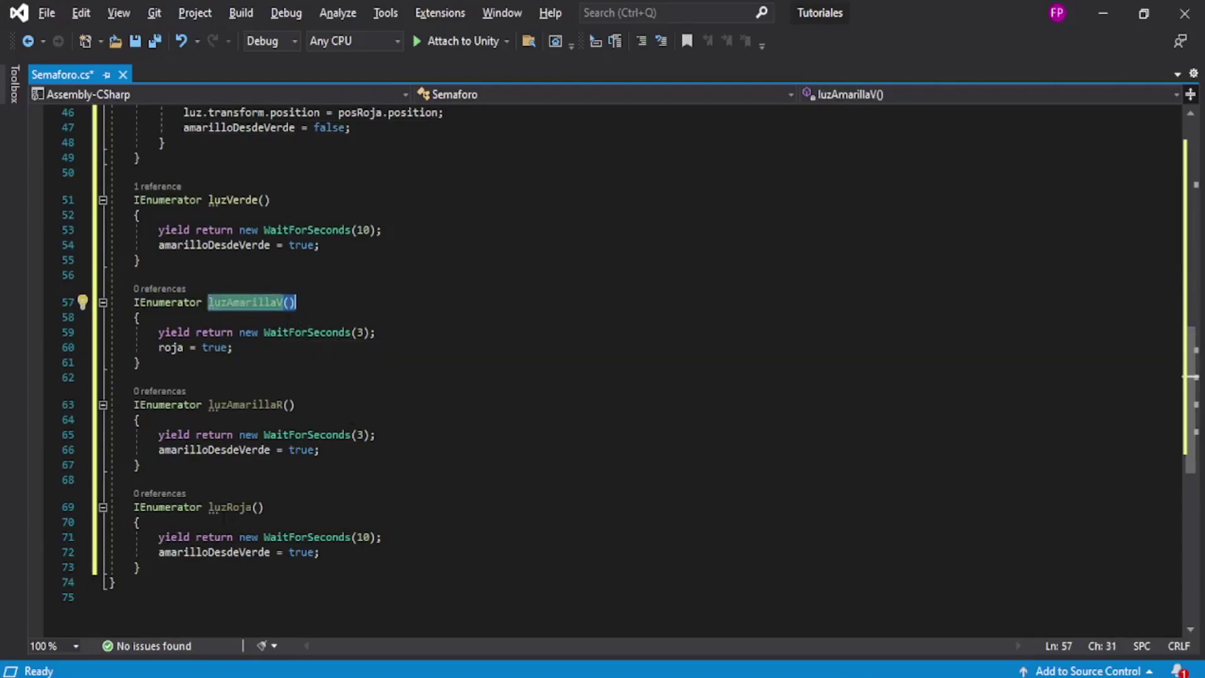
pyautogui.moveTo(209, 507); pyautogui.dragTo(264, 506)
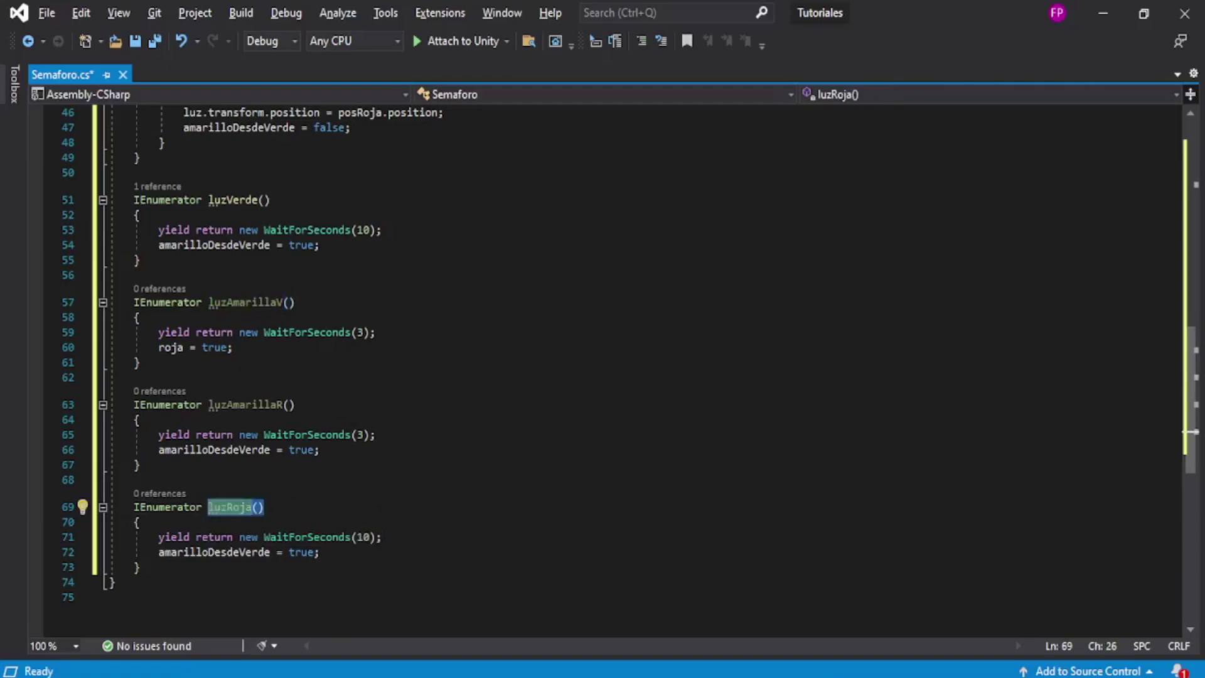
pyautogui.scroll(4, 442, 520)
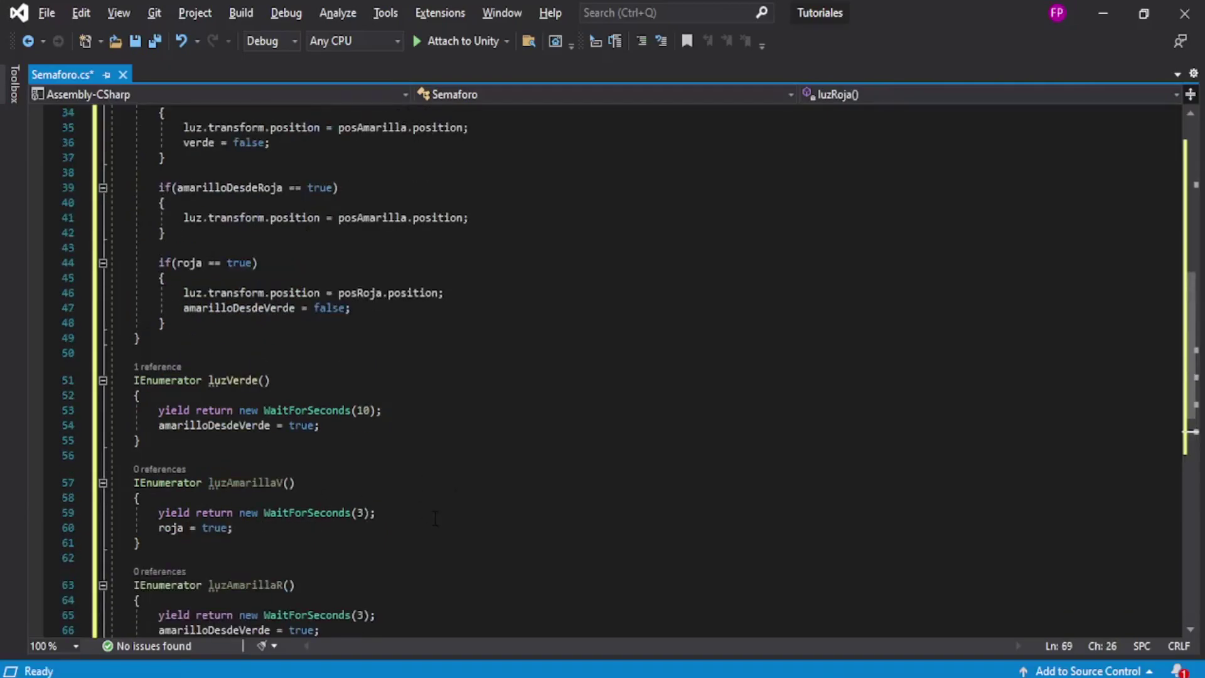
pyautogui.scroll(-4, 472, 467)
pyautogui.scroll(9, 401, 455)
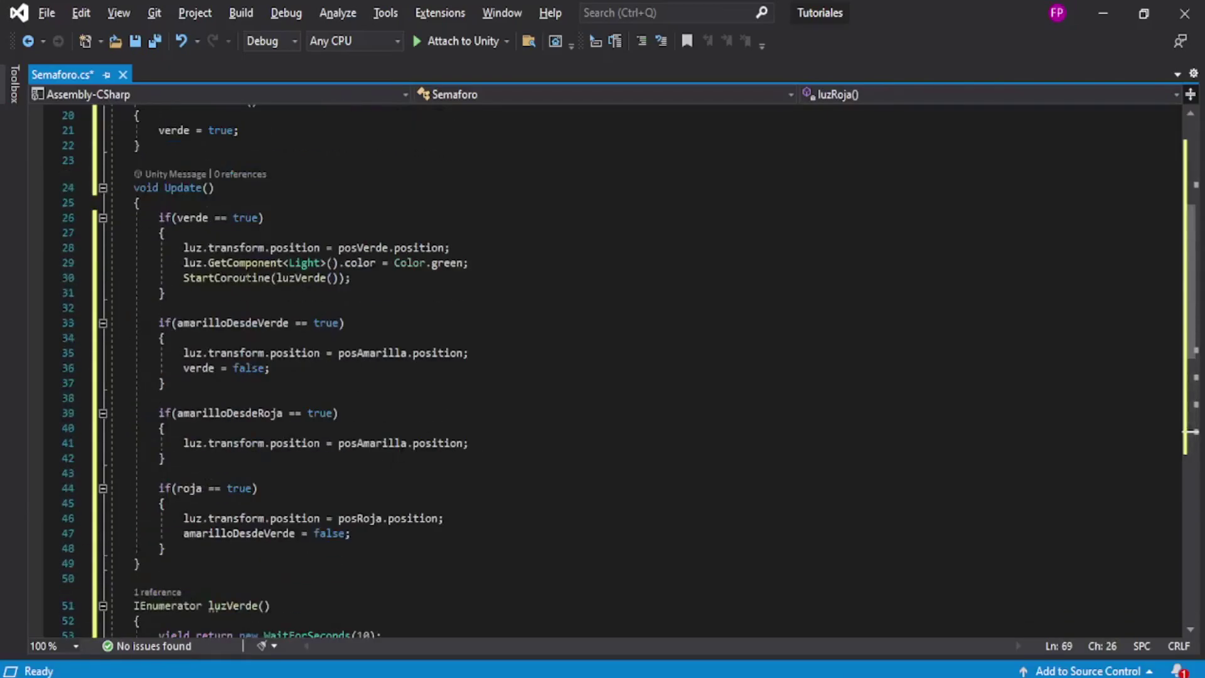
pyautogui.moveTo(276, 278); pyautogui.dragTo(165, 293)
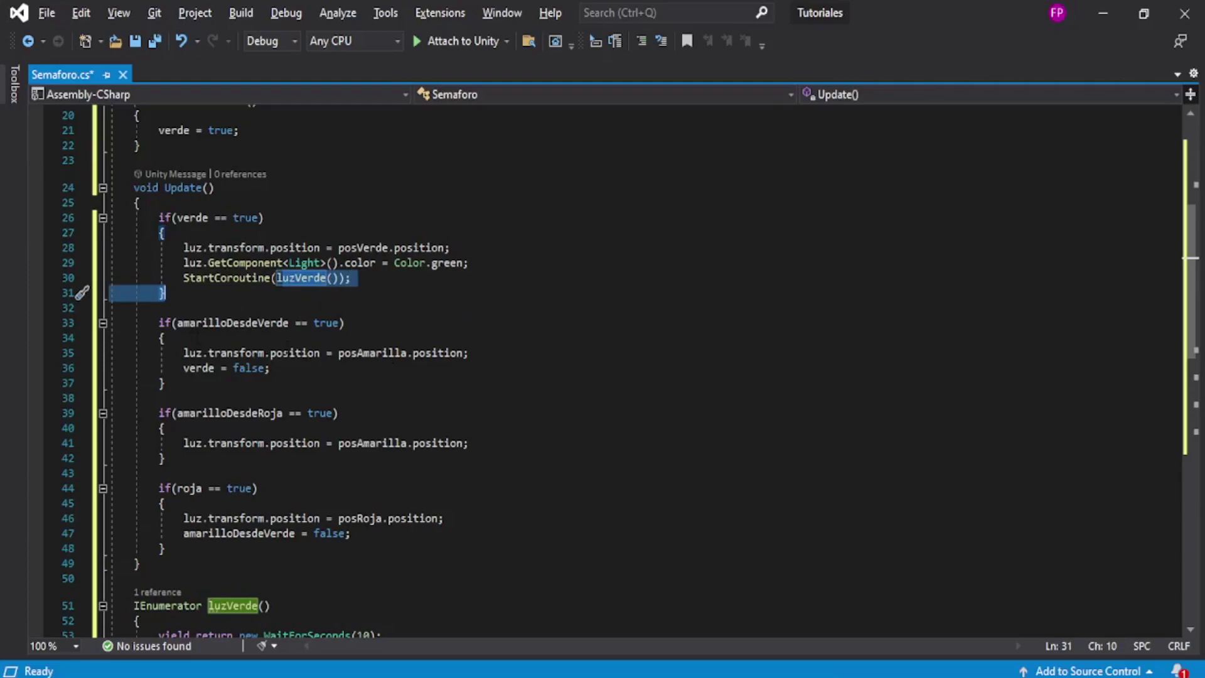
# Add luz.GetComponent<Light>().color = Color.yellow; to the amarilloDesdeVerde branch.
pyautogui.click(540, 352)
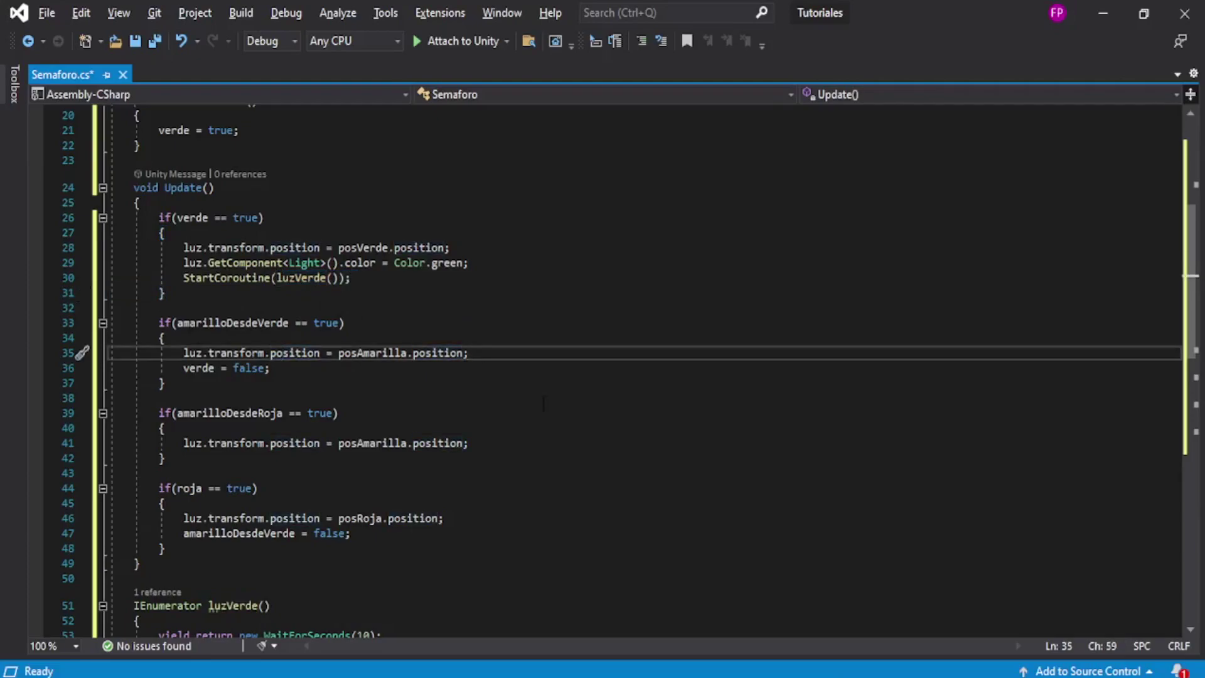
pyautogui.press('Return')
pyautogui.write('luz')
pyautogui.press('Escape')
pyautogui.write('.g')
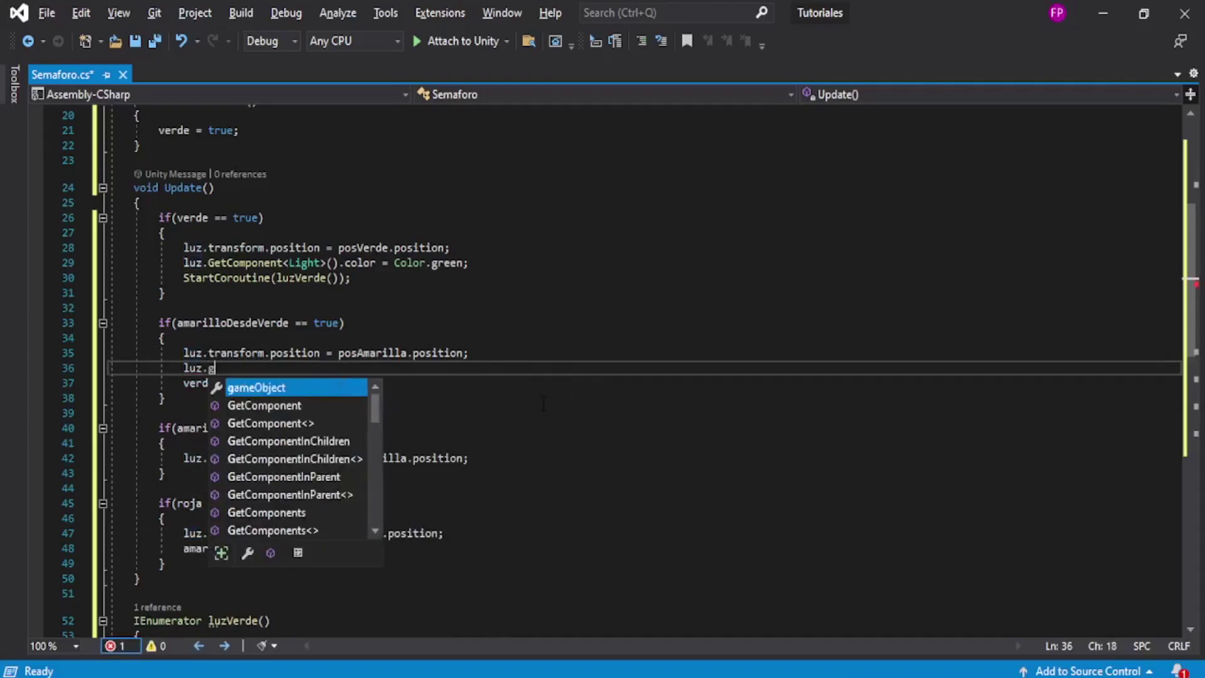
pyautogui.write('et')
pyautogui.write('<')
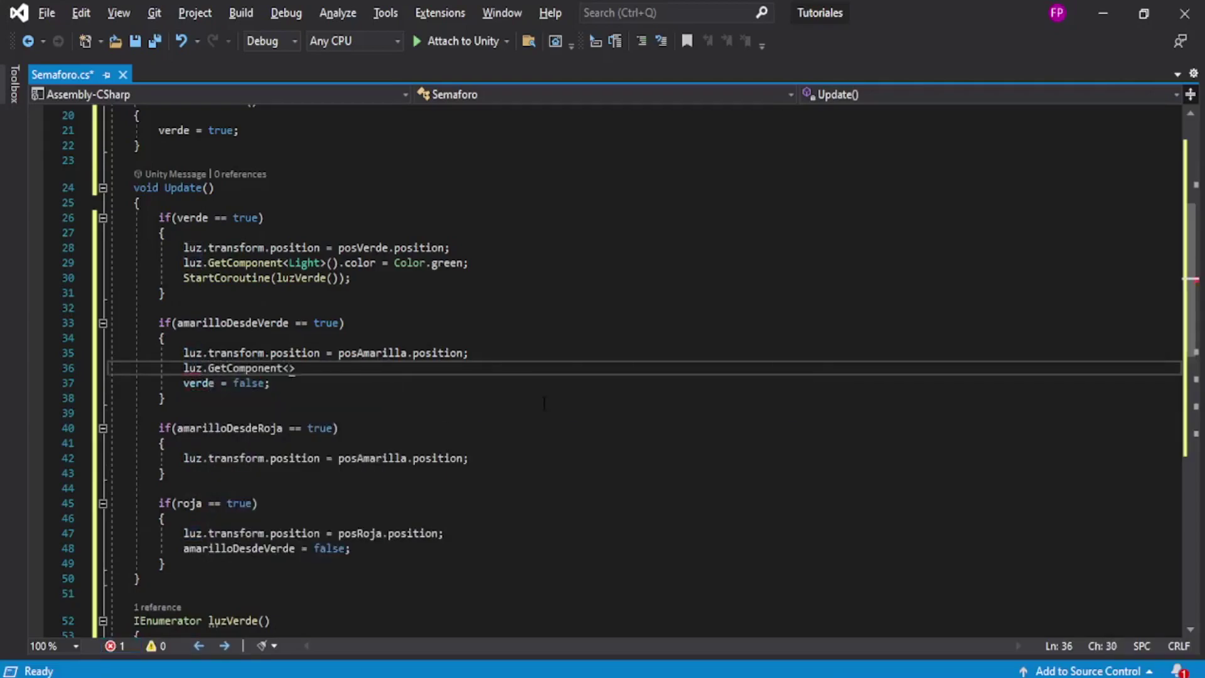
pyautogui.write('Light')
pyautogui.press('Escape')
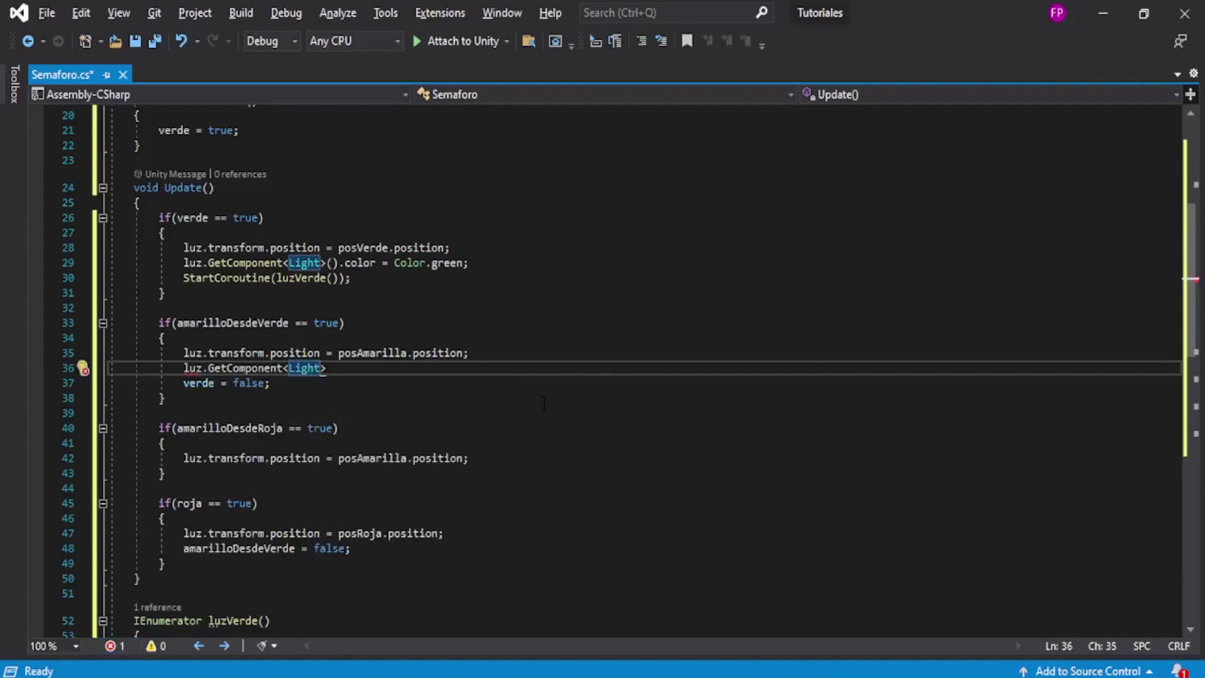
pyautogui.write('>()')
pyautogui.press('Down')
pyautogui.press('Up')
pyautogui.write('.color ')
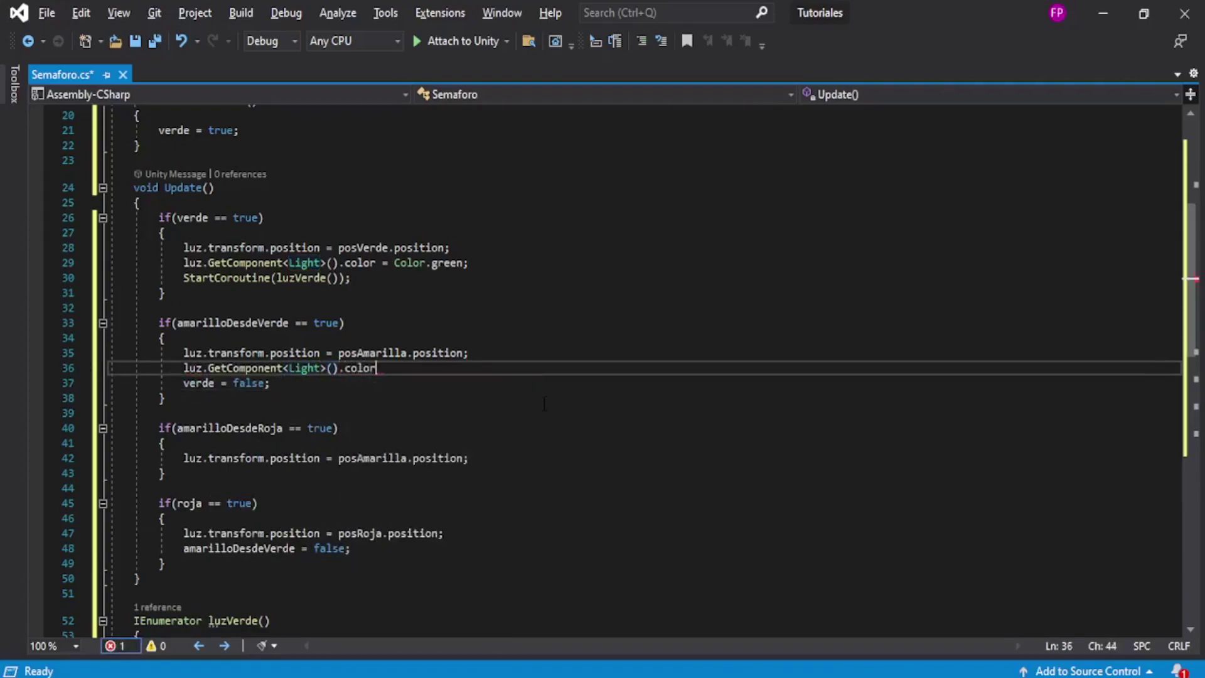
pyautogui.write('= colort')
pyautogui.press('BackSpace')
pyautogui.press('Tab')
pyautogui.write('.ye')
pyautogui.press('Tab')
pyautogui.write(';')
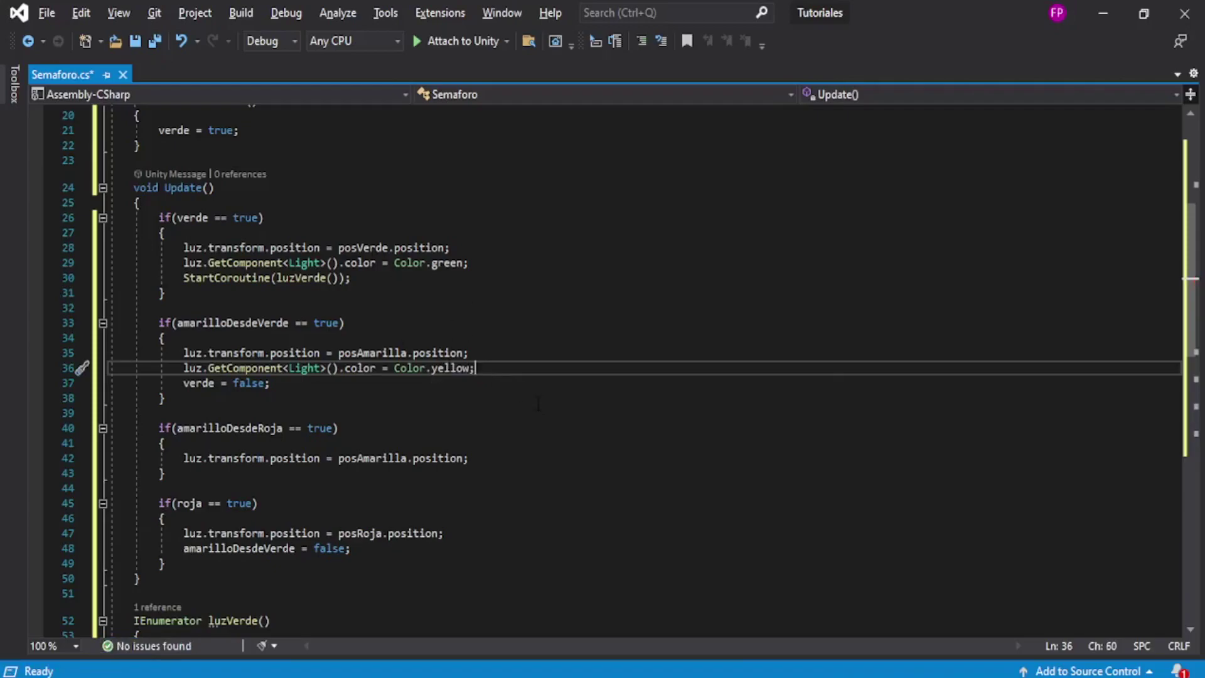
# Add StartCoroutine(luzAmarillaV()); on the next line.
pyautogui.press('Return')
pyautogui.write('Startcor')
pyautogui.press('Tab')
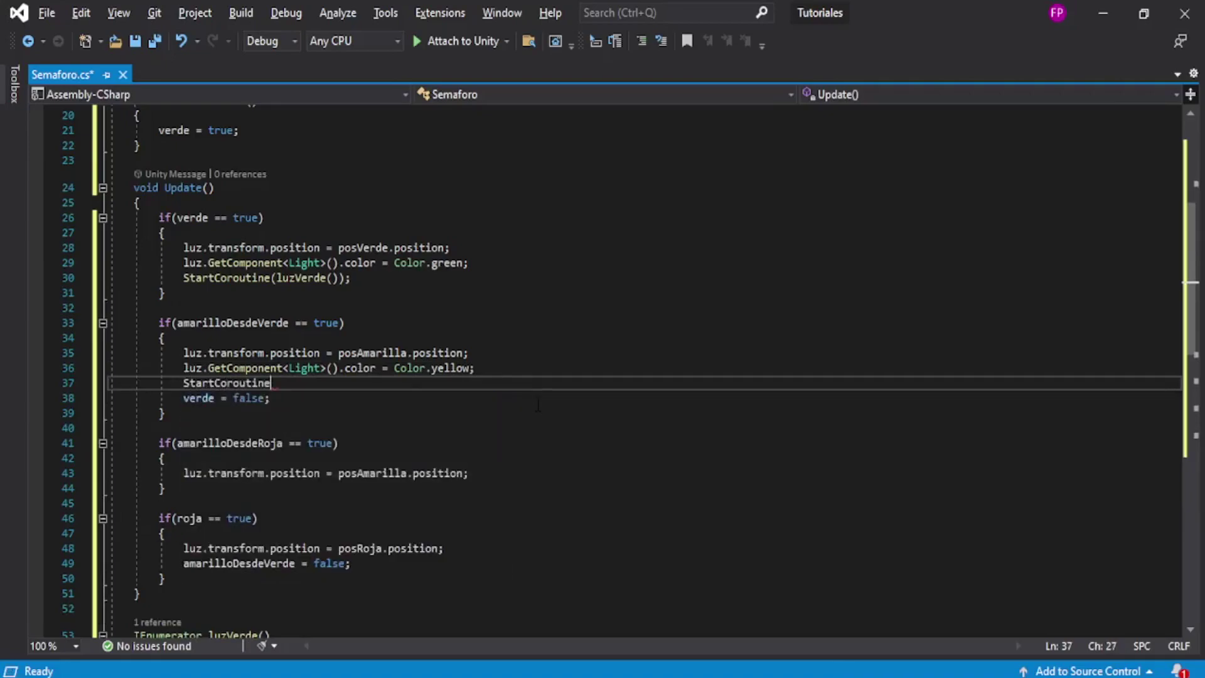
pyautogui.write('(')
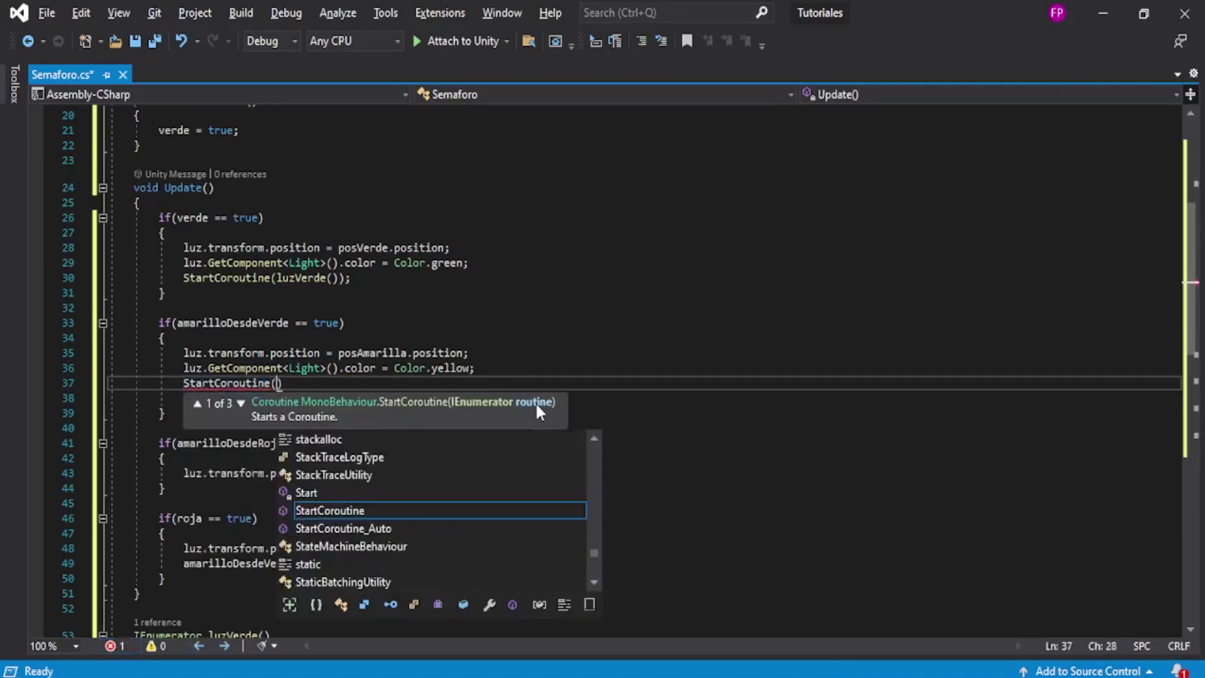
pyautogui.write('luza')
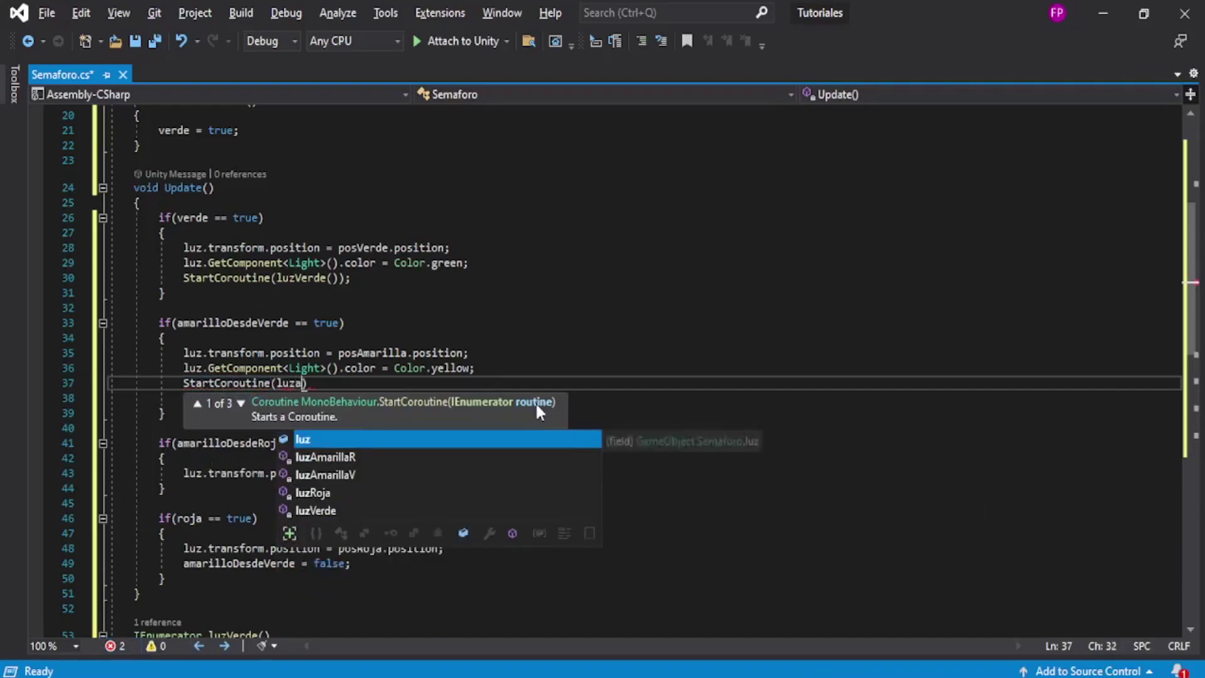
pyautogui.write('m')
pyautogui.press('Down')
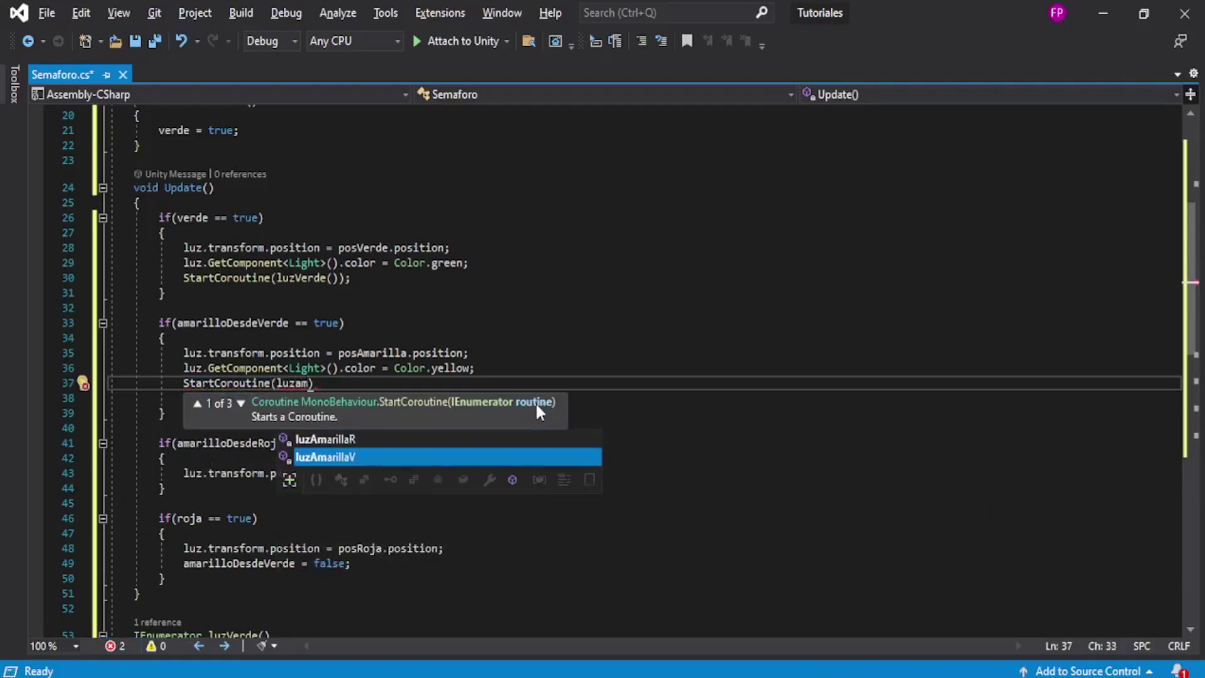
pyautogui.press('Tab')
pyautogui.write(')')
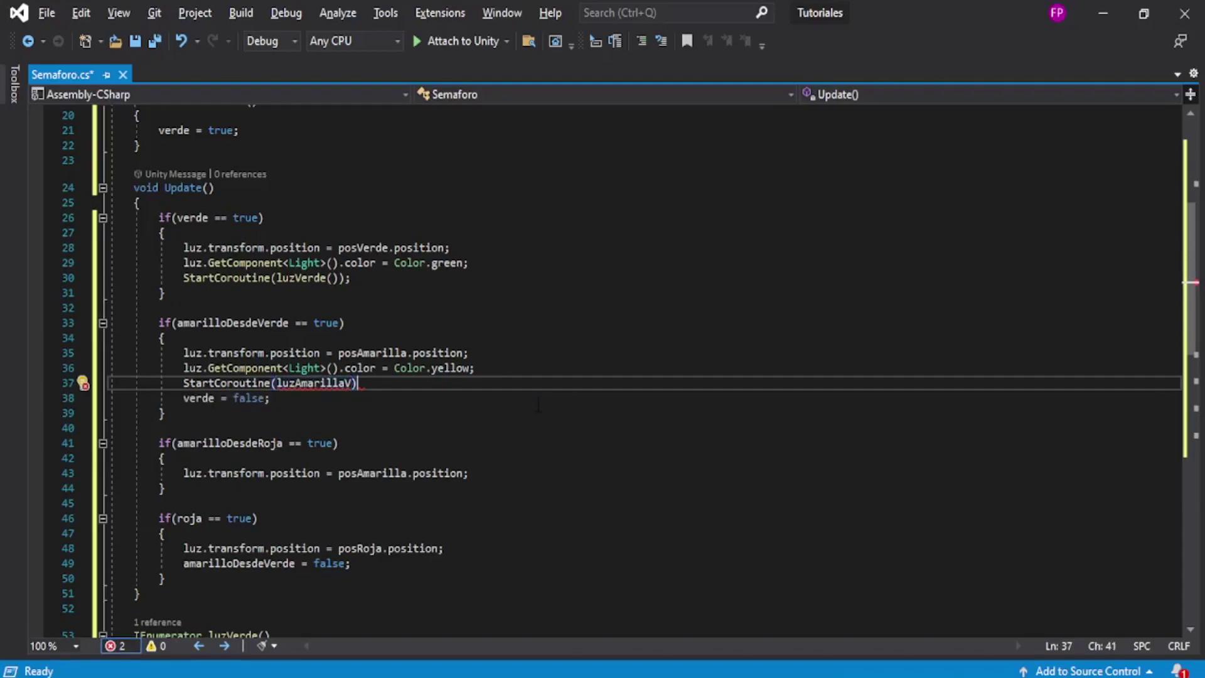
pyautogui.press('Left')
pyautogui.write('(')
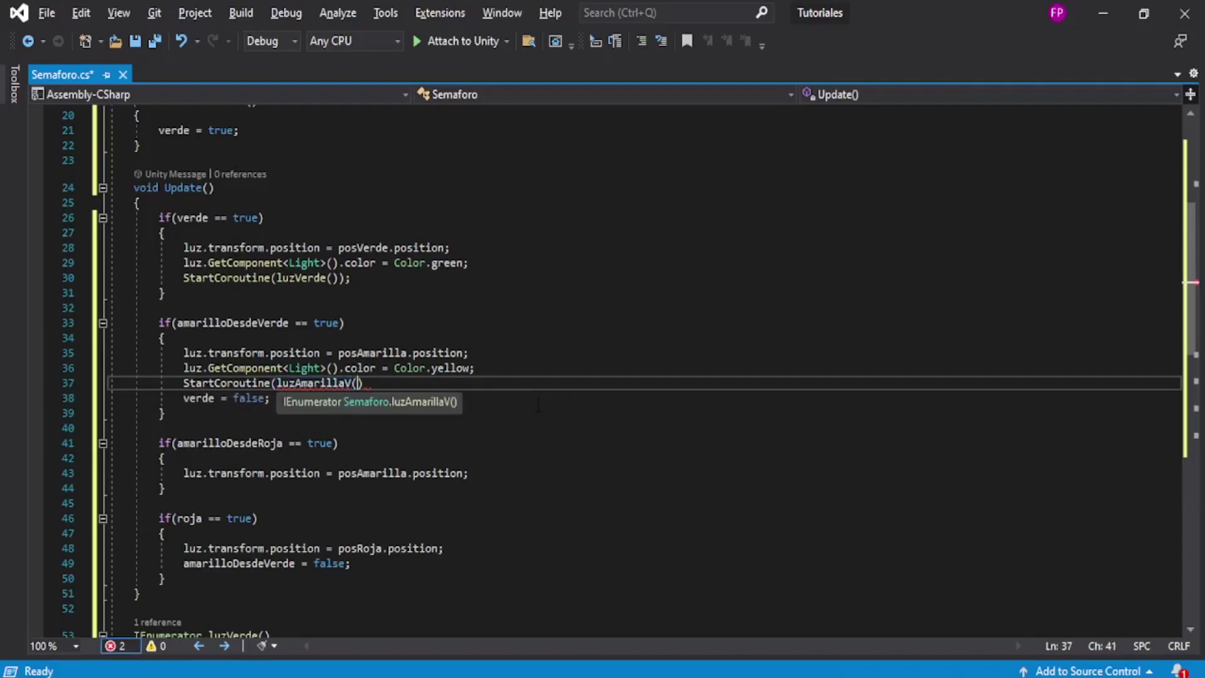
pyautogui.write(')')
pyautogui.press('End')
pyautogui.write(';')
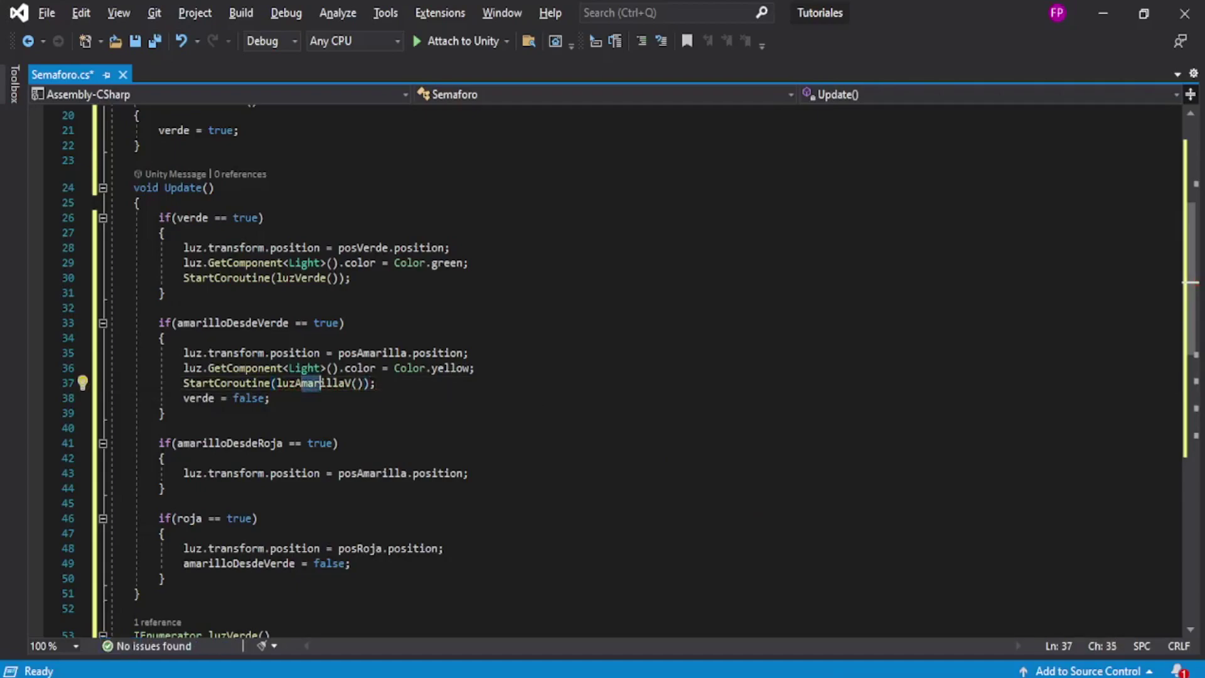
# Review the amarilloDesdeVerde condition, the luzAmarillaV() call and where luzAmarillaV is defined.
pyautogui.click(318, 383)
pyautogui.moveTo(202, 323)
pyautogui.mouseDown()
pyautogui.moveTo(301, 315)
pyautogui.moveTo(365, 328)
pyautogui.mouseUp()
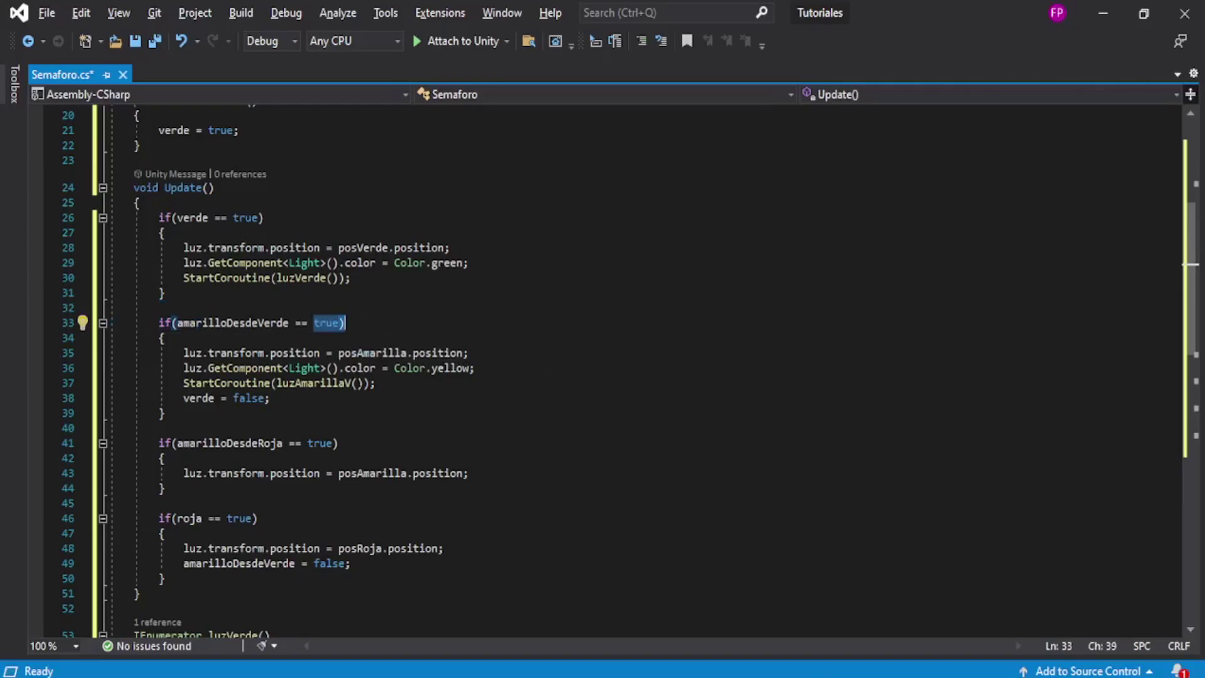
pyautogui.moveTo(271, 383); pyautogui.dragTo(363, 383)
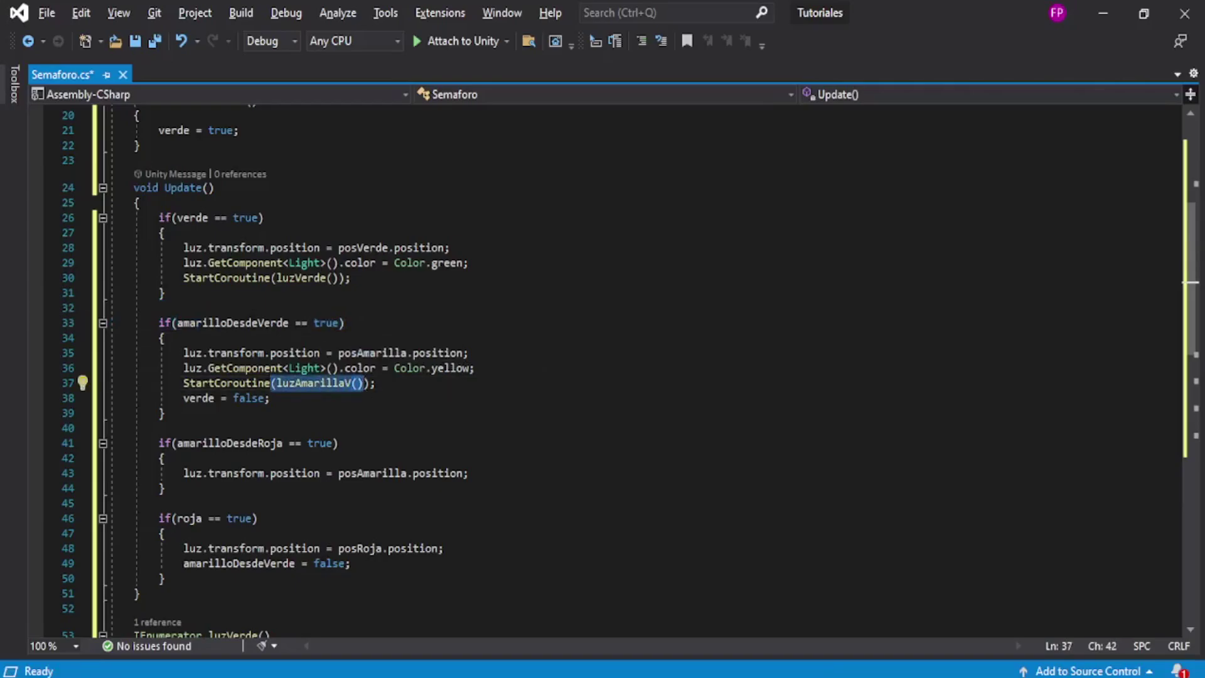
pyautogui.scroll(-4, 364, 383)
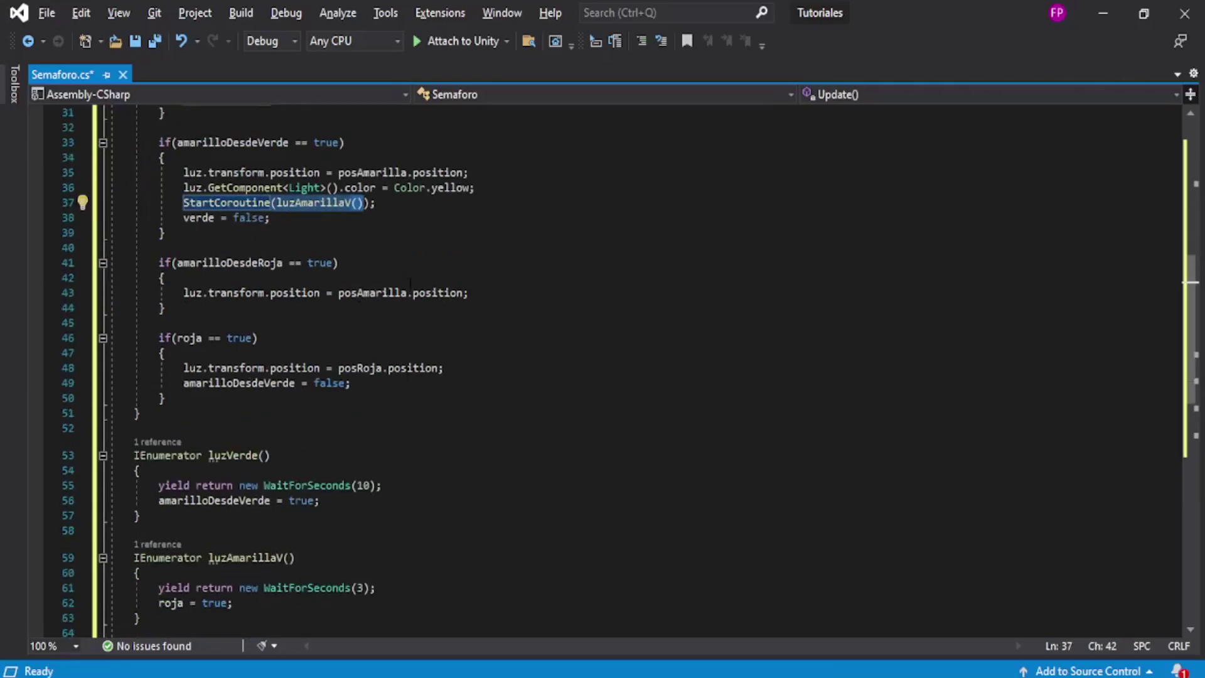
pyautogui.scroll(-5, 433, 329)
pyautogui.scroll(6, 439, 377)
pyautogui.click(315, 247)
pyautogui.scroll(-3, 334, 479)
pyautogui.scroll(-3, 334, 479)
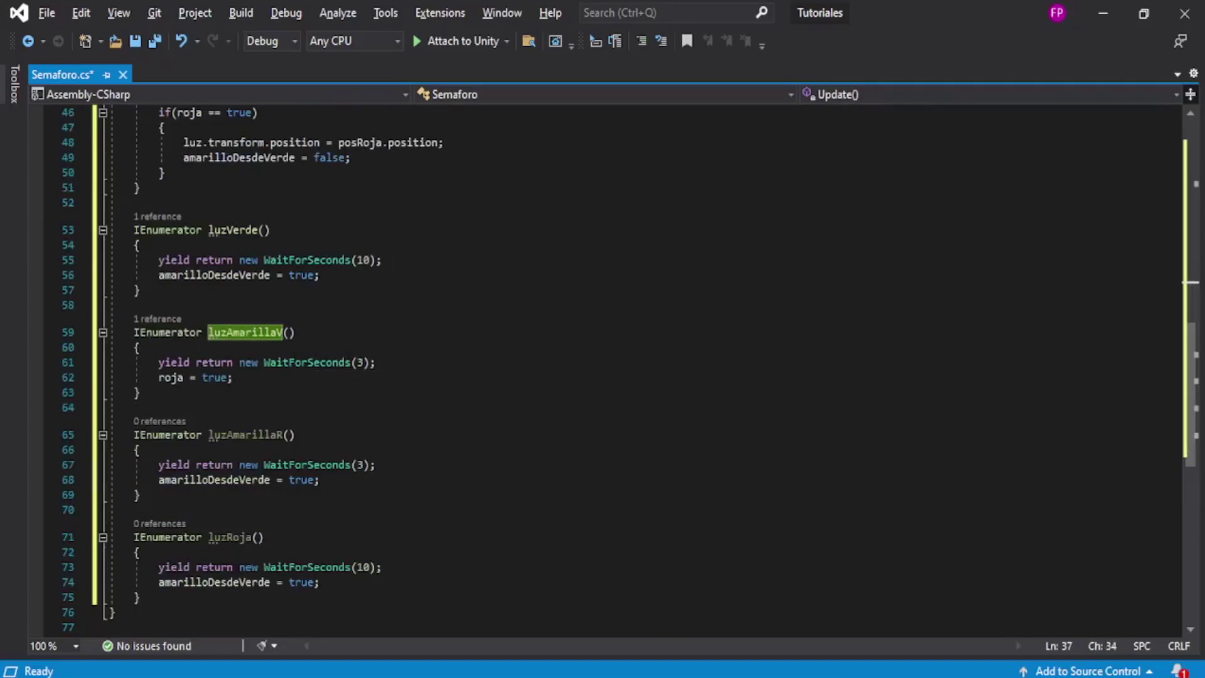
# Review the roja = true line in luzAmarillaV.
pyautogui.moveTo(159, 378); pyautogui.dragTo(238, 378)
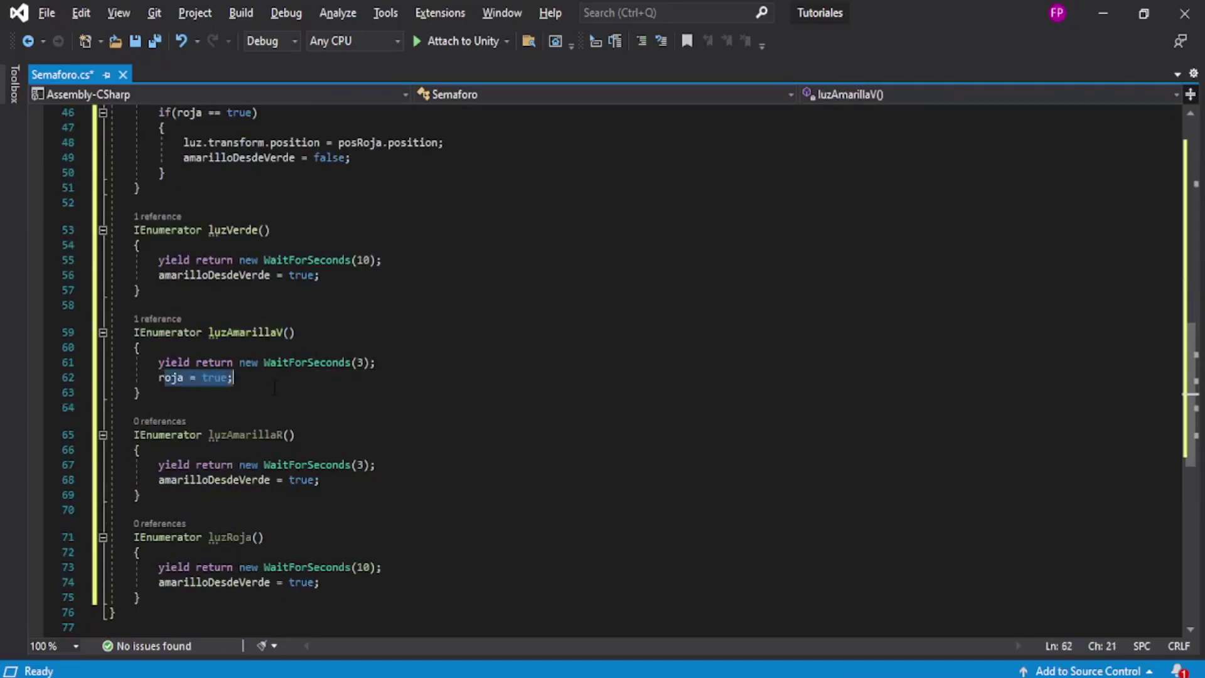
pyautogui.scroll(5, 419, 446)
pyautogui.scroll(-4, 273, 465)
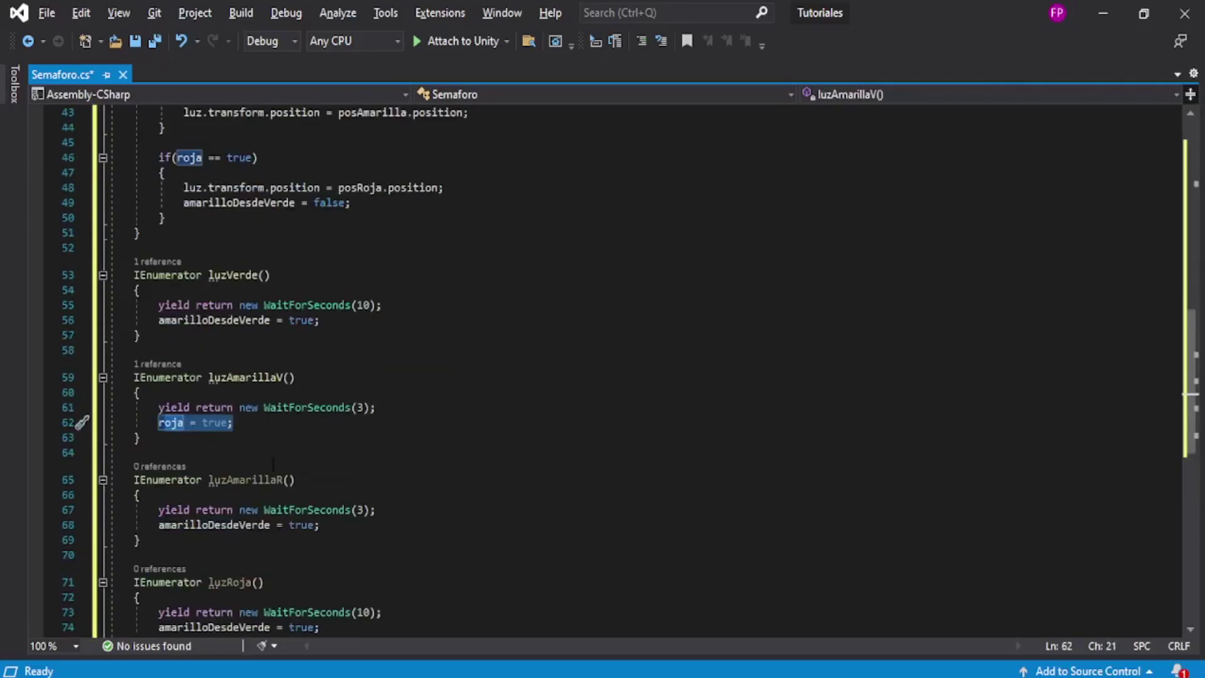
pyautogui.scroll(3, 274, 426)
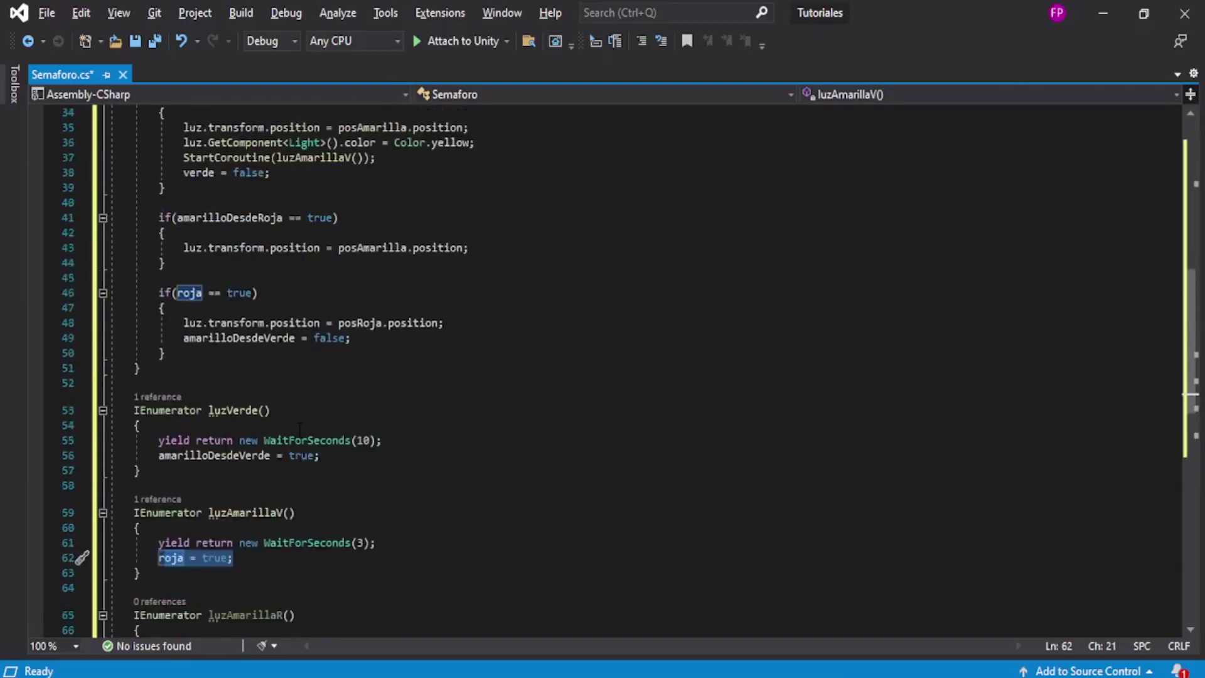
pyautogui.scroll(2, 430, 395)
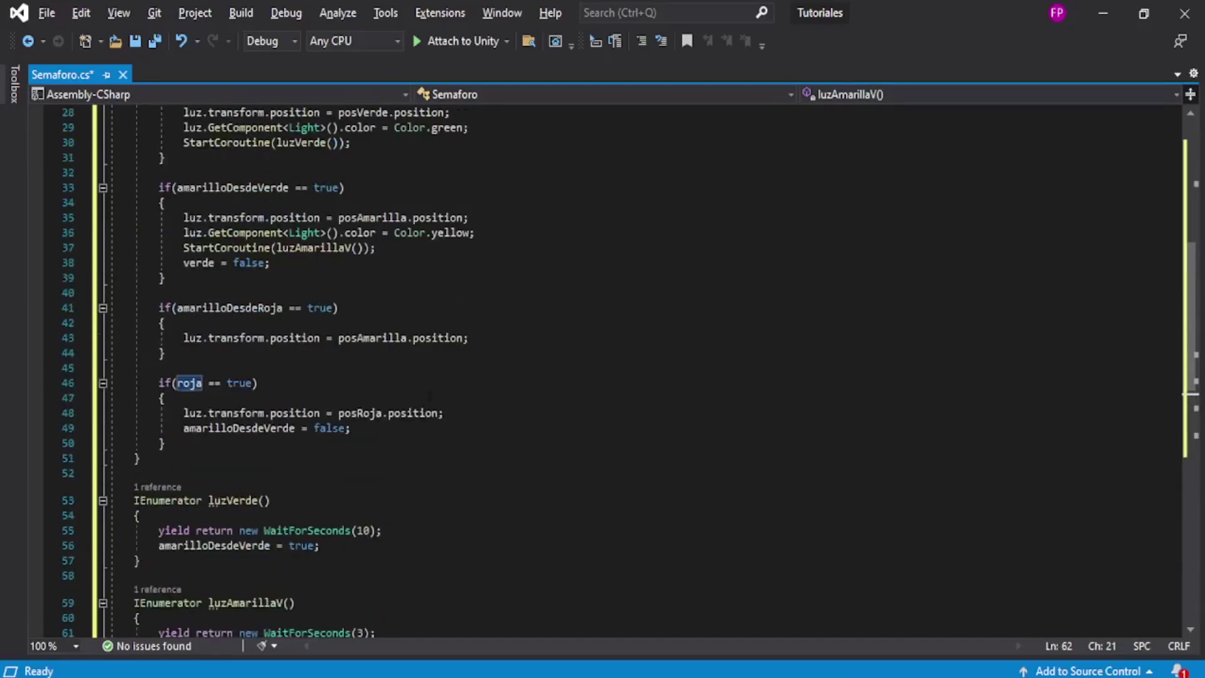
# Add luz.GetComponent<Light>().color = Color.red; to the roja branch.
pyautogui.click(470, 409)
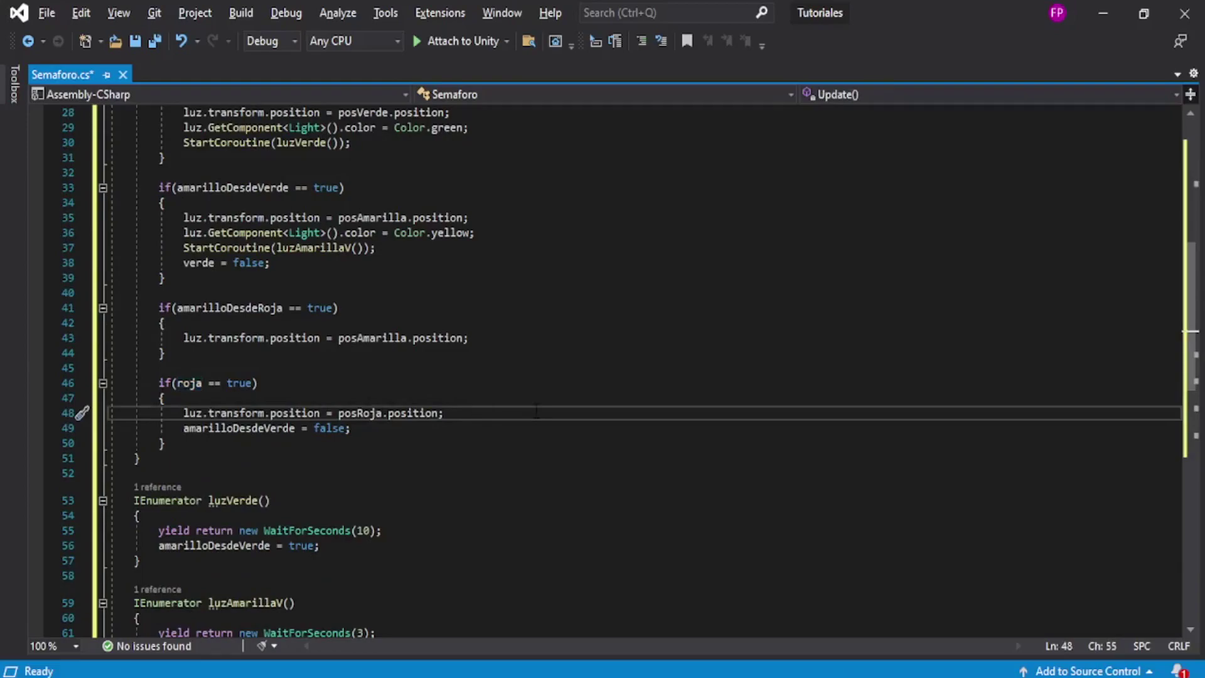
pyautogui.press('Return')
pyautogui.write('l')
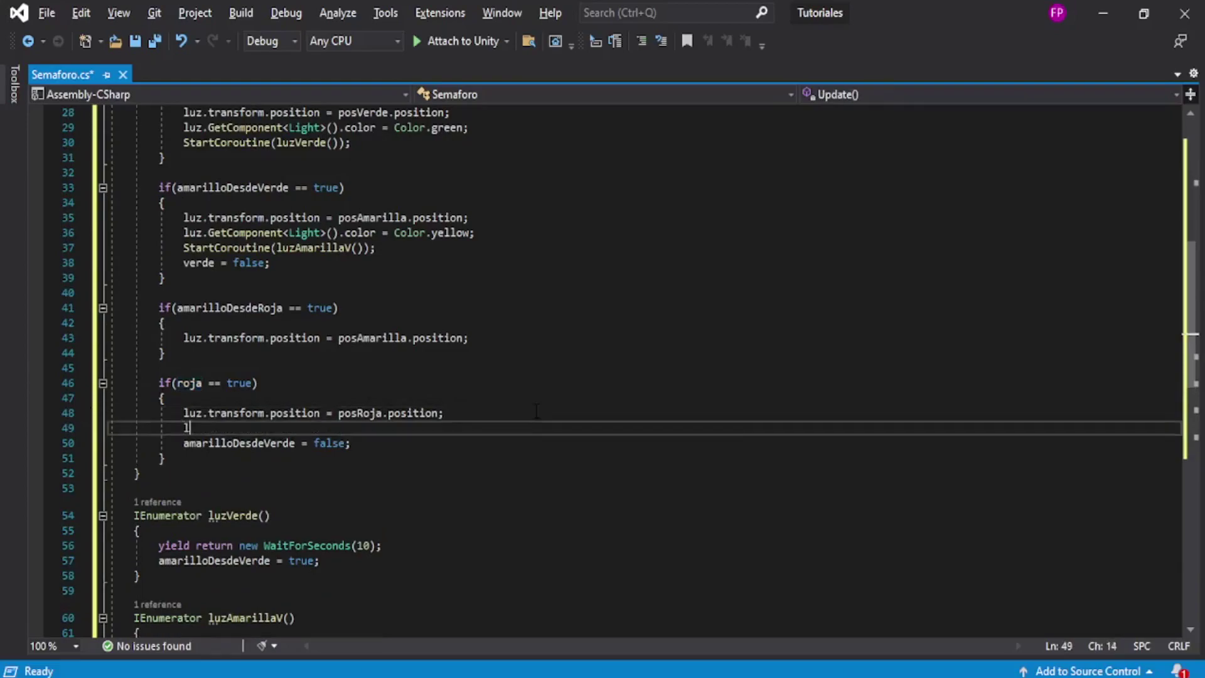
pyautogui.write('uz')
pyautogui.press('Escape')
pyautogui.write('.g')
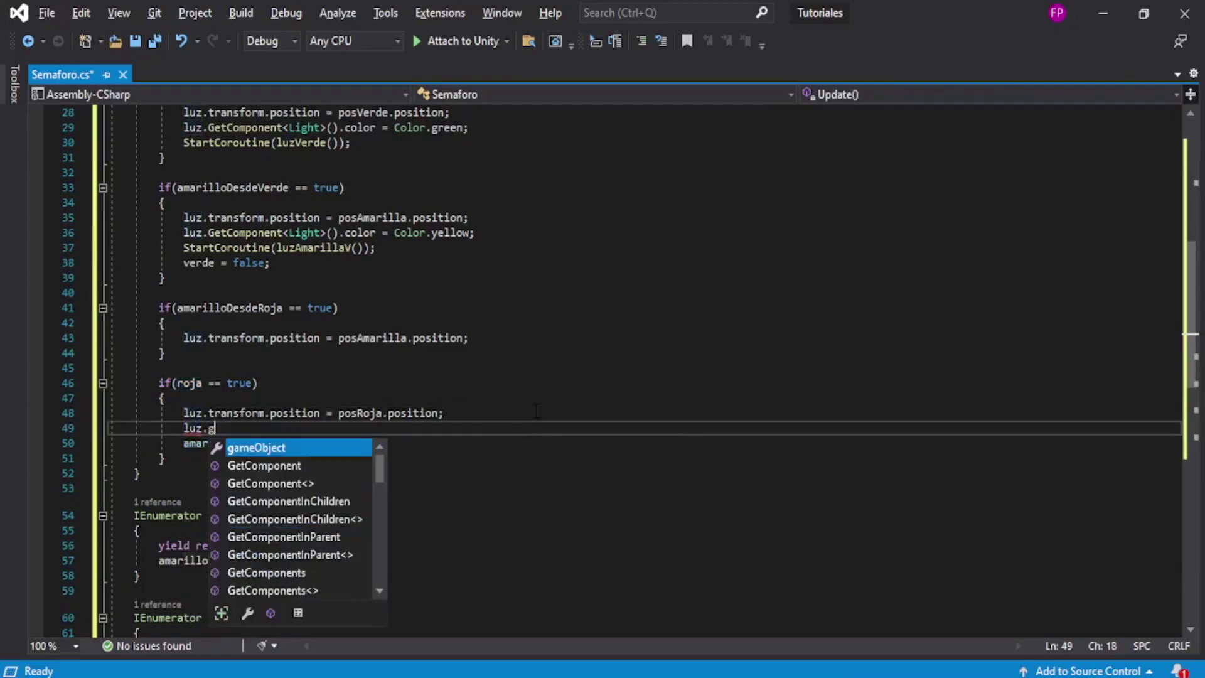
pyautogui.write('etComponent<>')
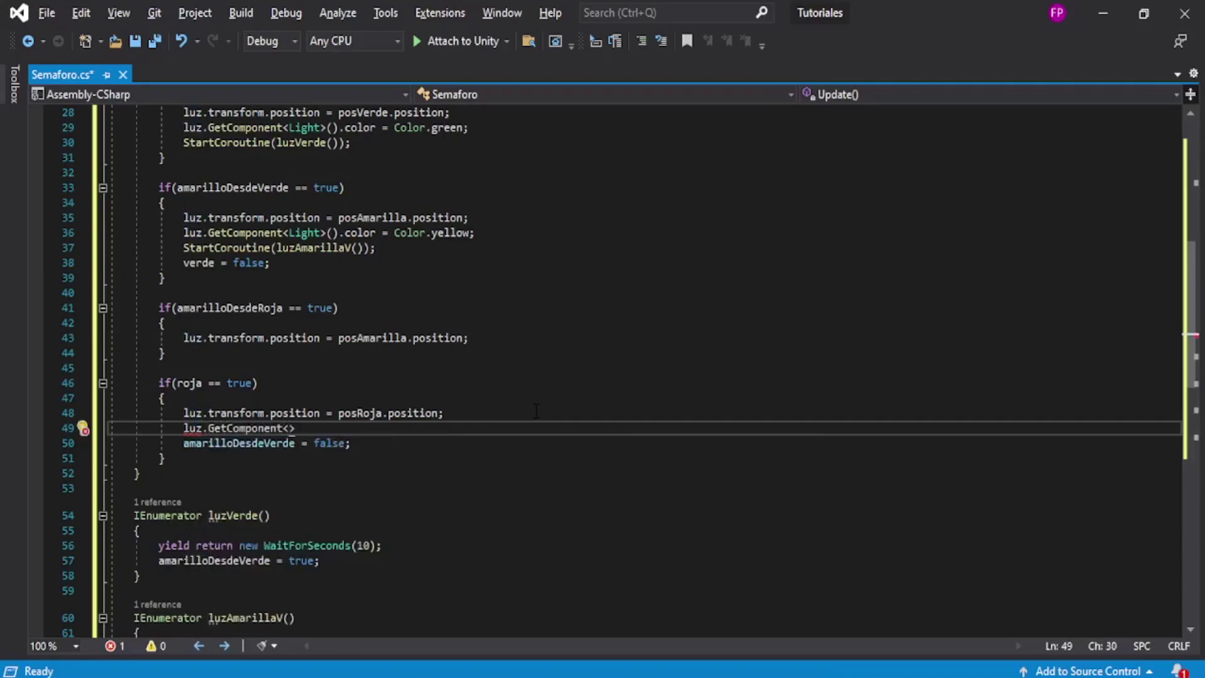
pyautogui.write('Light>()')
pyautogui.press('Down')
pyautogui.press('Up')
pyautogui.write('.col')
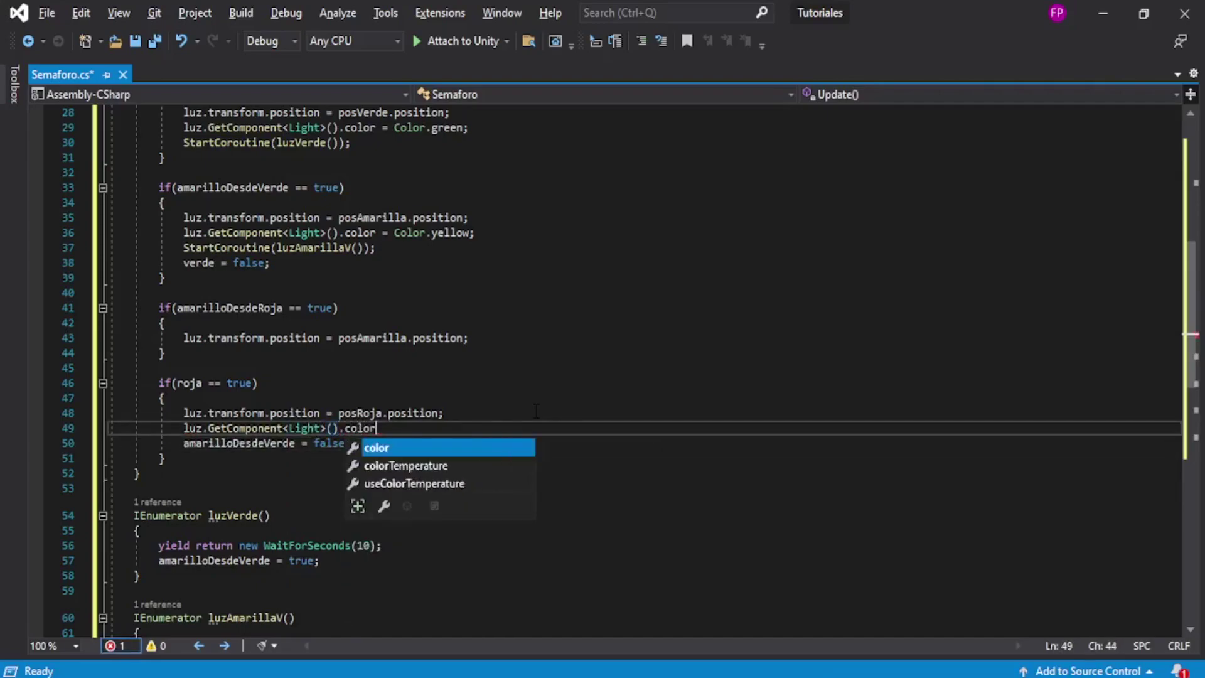
pyautogui.write('or = co')
pyautogui.press('Tab')
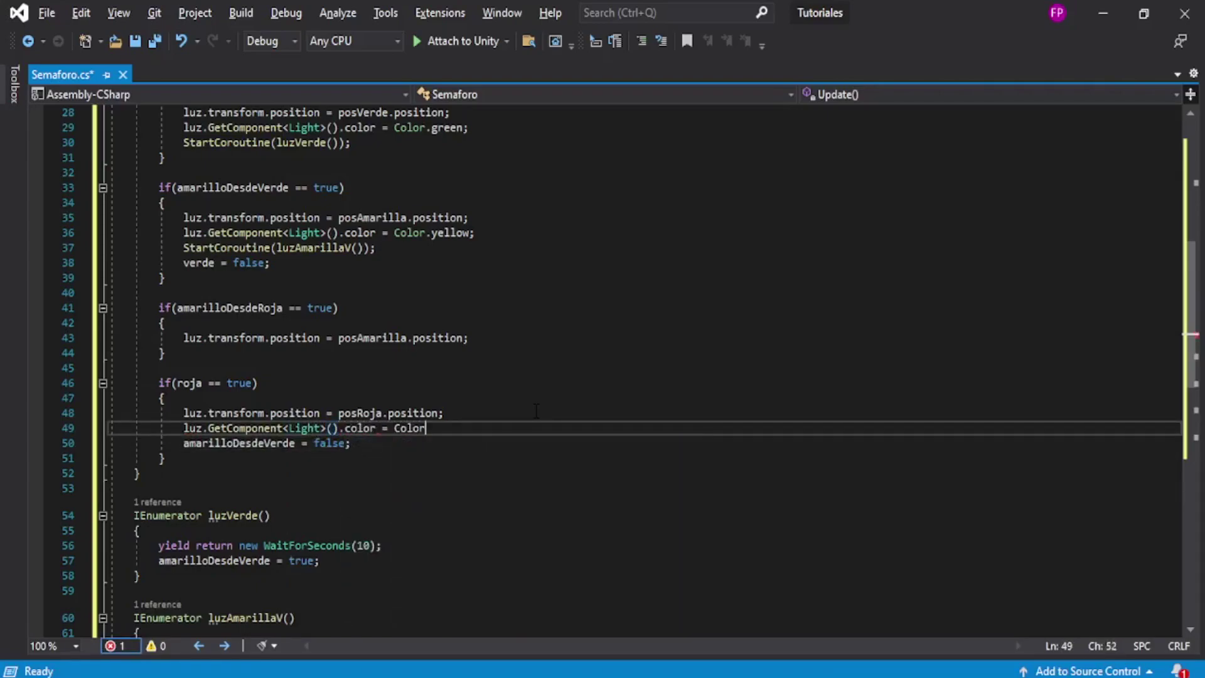
pyautogui.write('.red;')
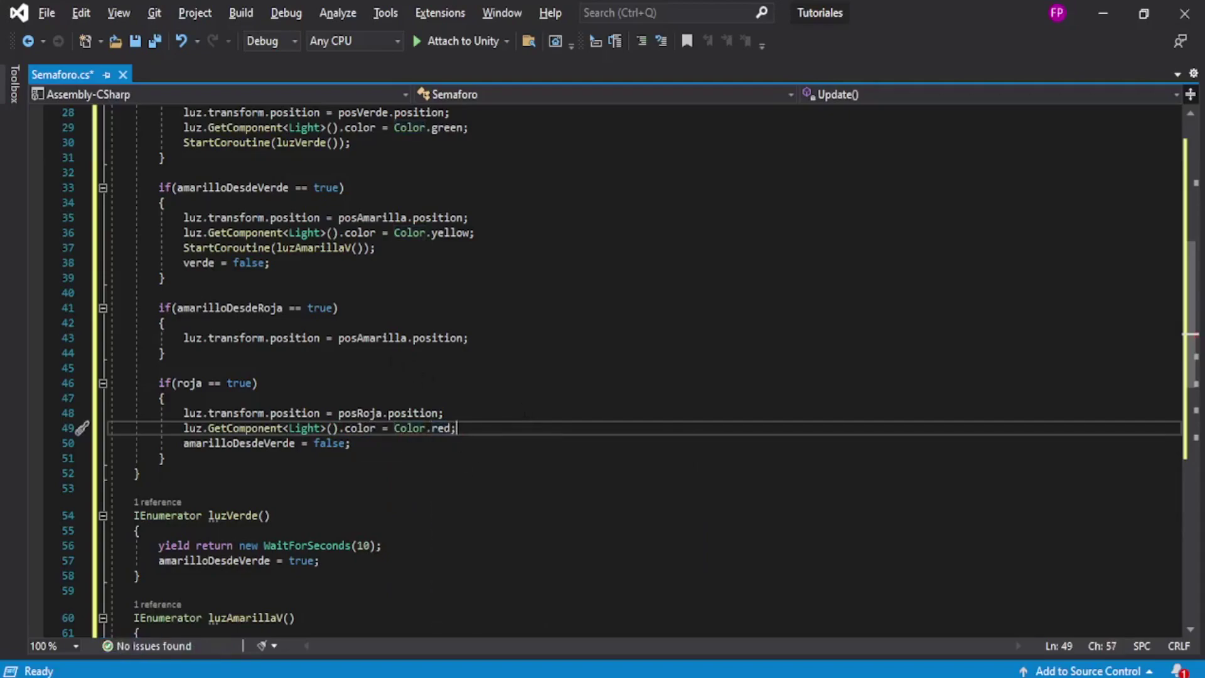
# Add StartCoroutine(luzRoja()); below the red colour line.
pyautogui.press('Return')
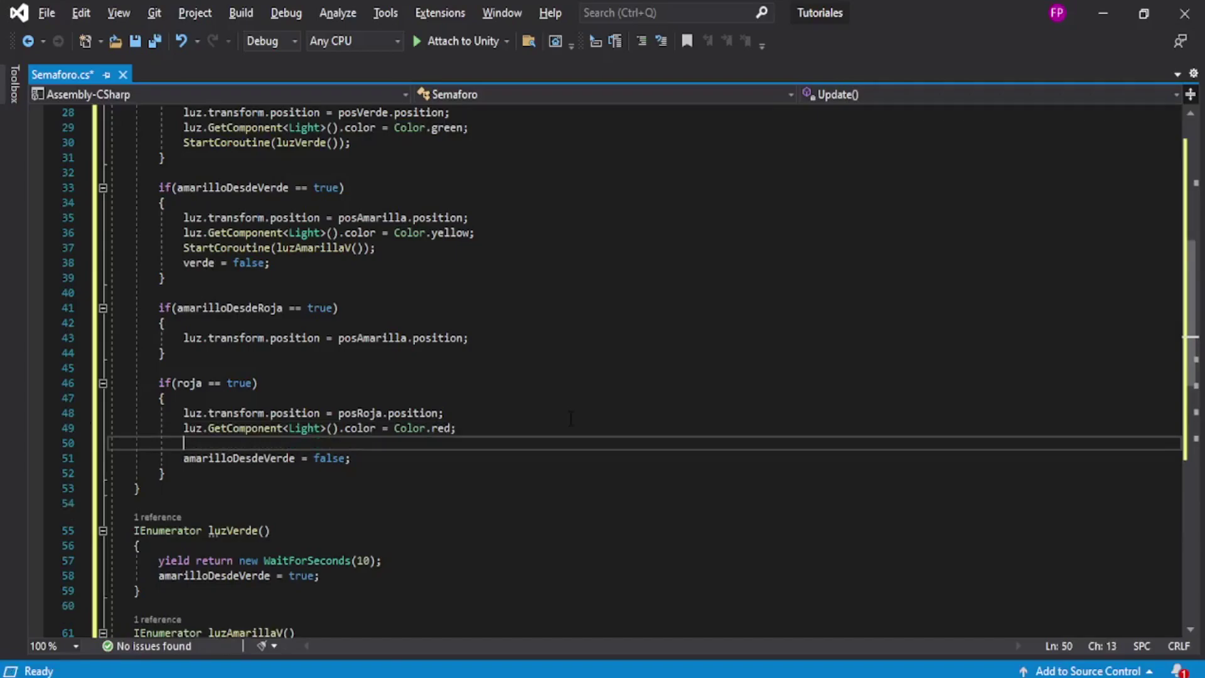
pyautogui.write('Startc')
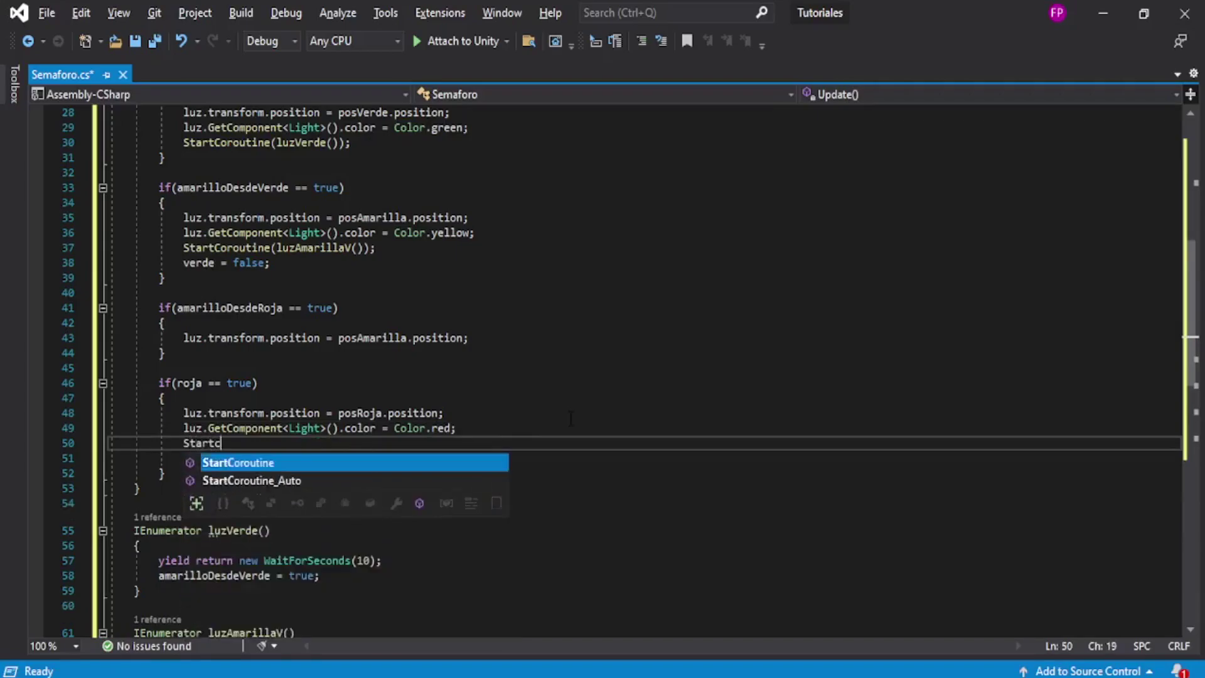
pyautogui.press('Tab')
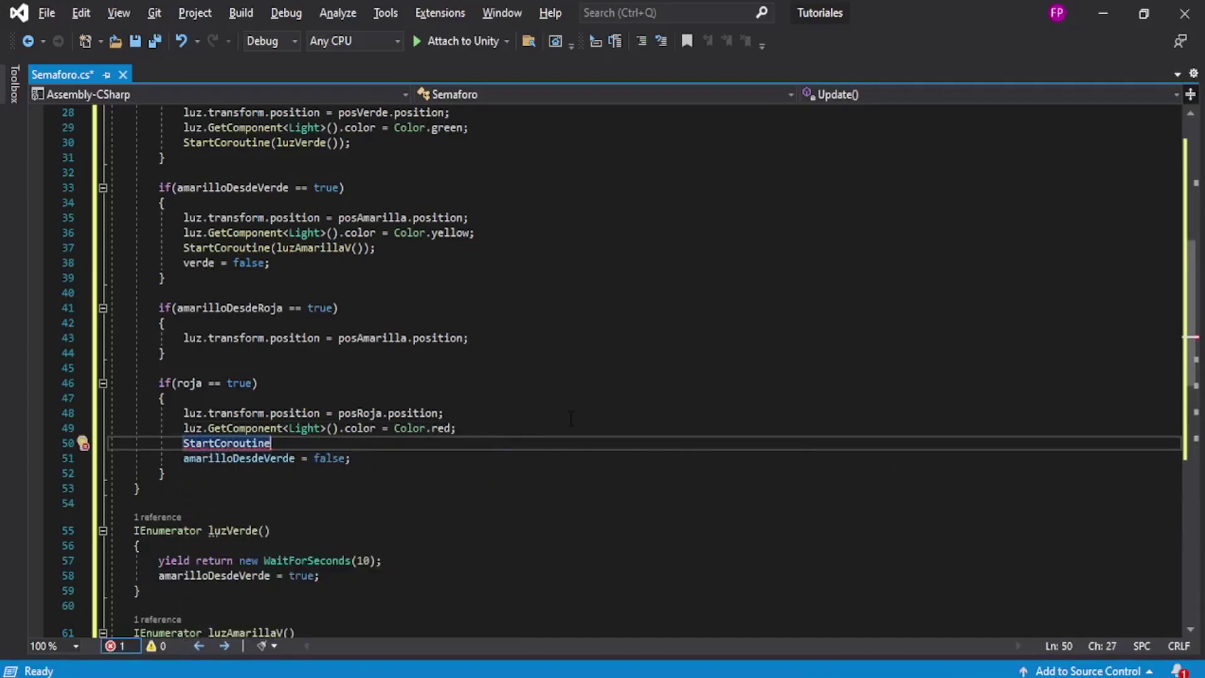
pyautogui.write('(')
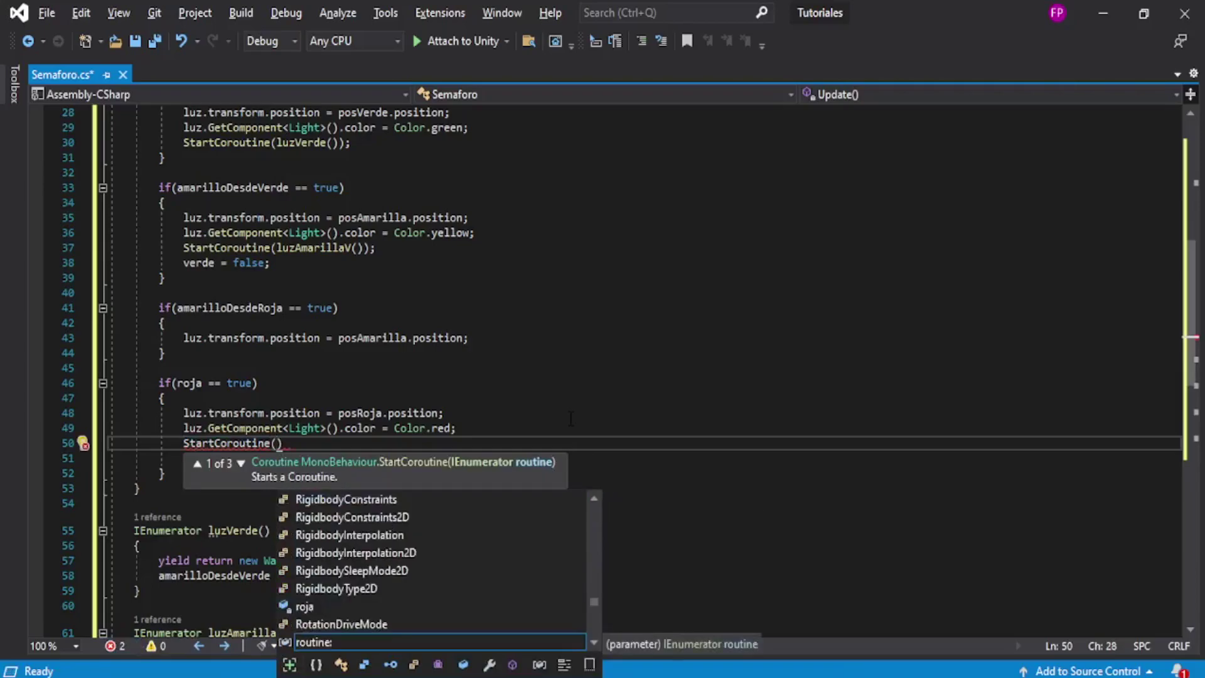
pyautogui.scroll(-2, 678, 419)
pyautogui.scroll(-2, 678, 419)
pyautogui.scroll(-3, 677, 418)
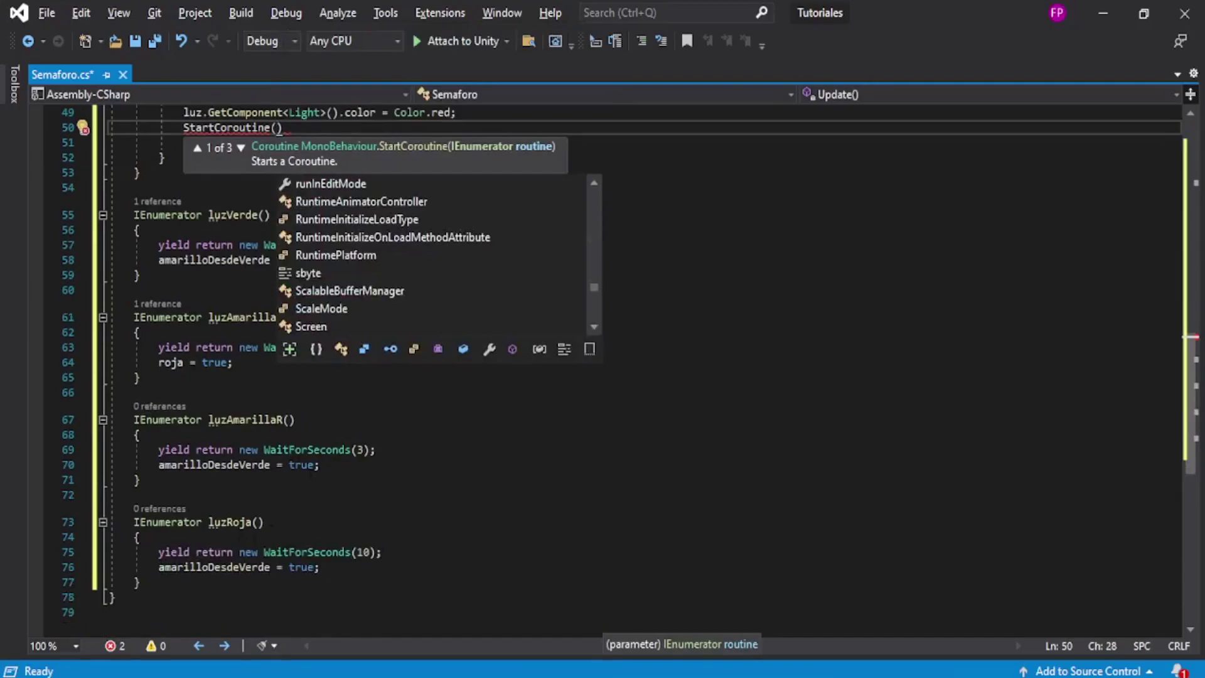
pyautogui.scroll(6, 477, 486)
pyautogui.scroll(4, 477, 486)
pyautogui.scroll(-2, 696, 484)
pyautogui.write('luz')
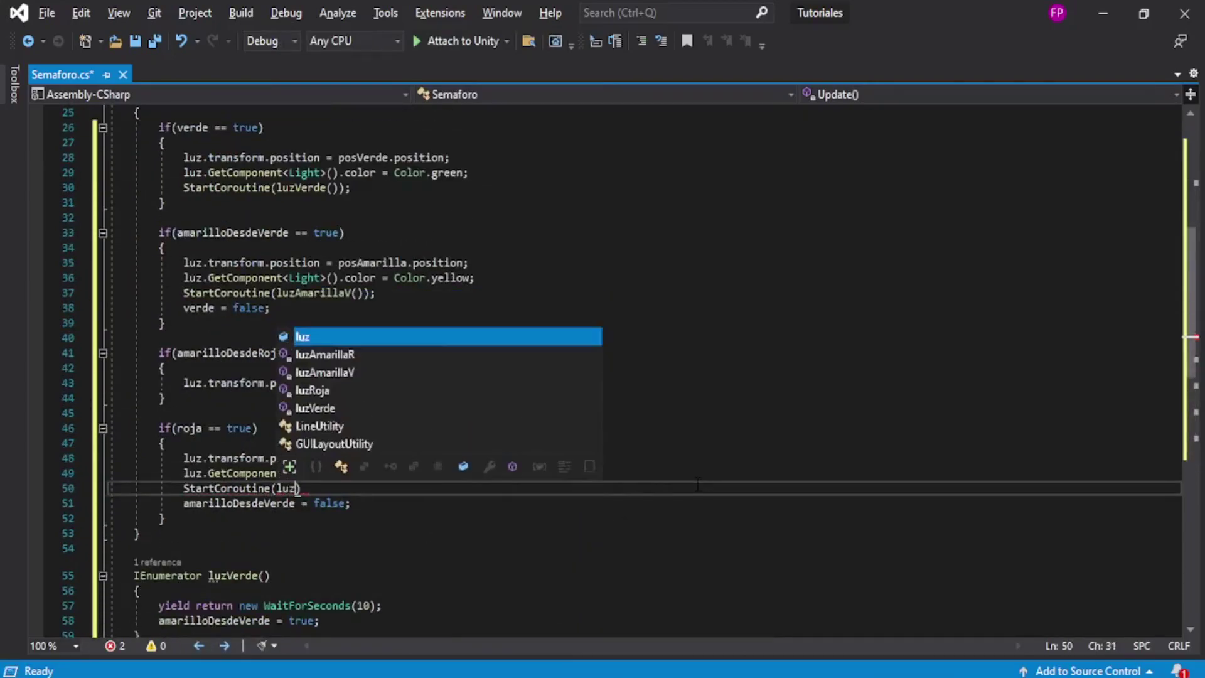
pyautogui.write('Ro')
pyautogui.press('Tab')
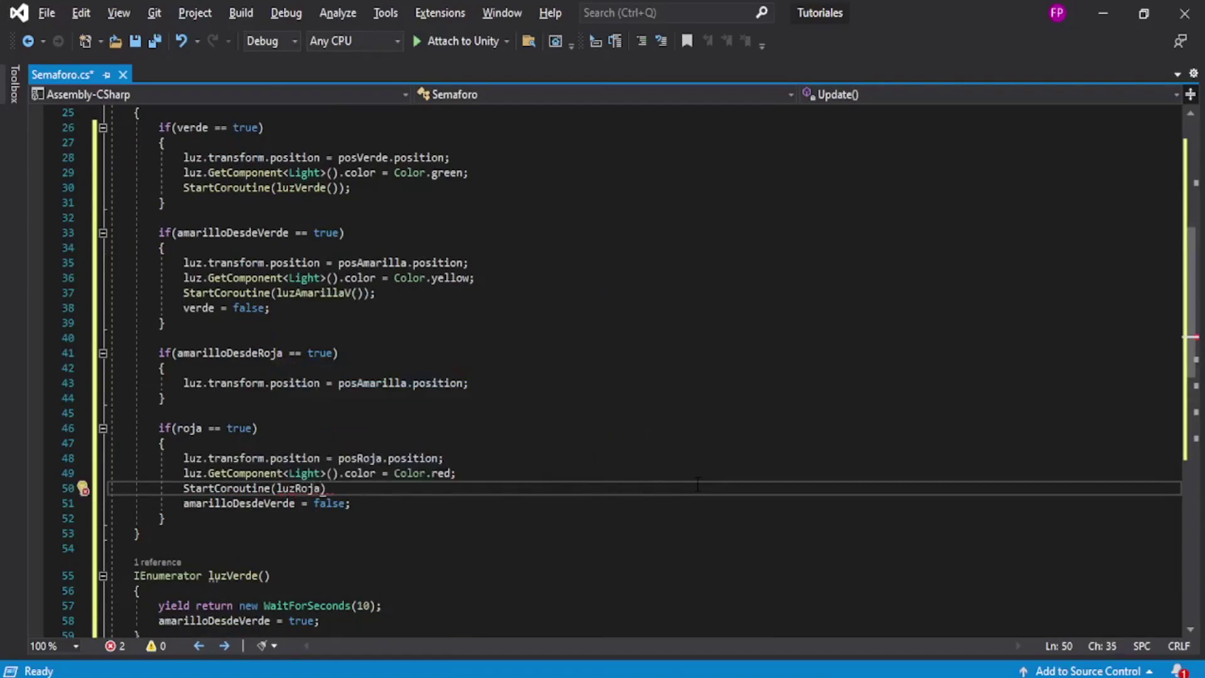
pyautogui.write('());')
pyautogui.scroll(-1, 351, 473)
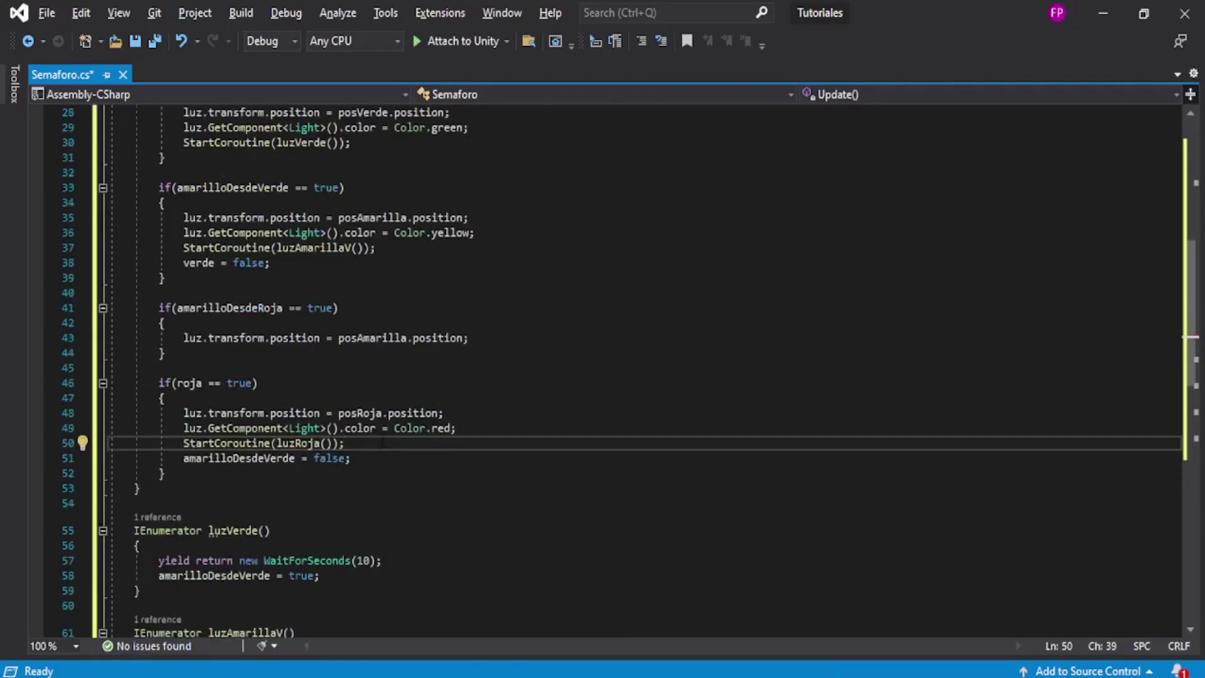
pyautogui.moveTo(277, 443); pyautogui.dragTo(314, 443)
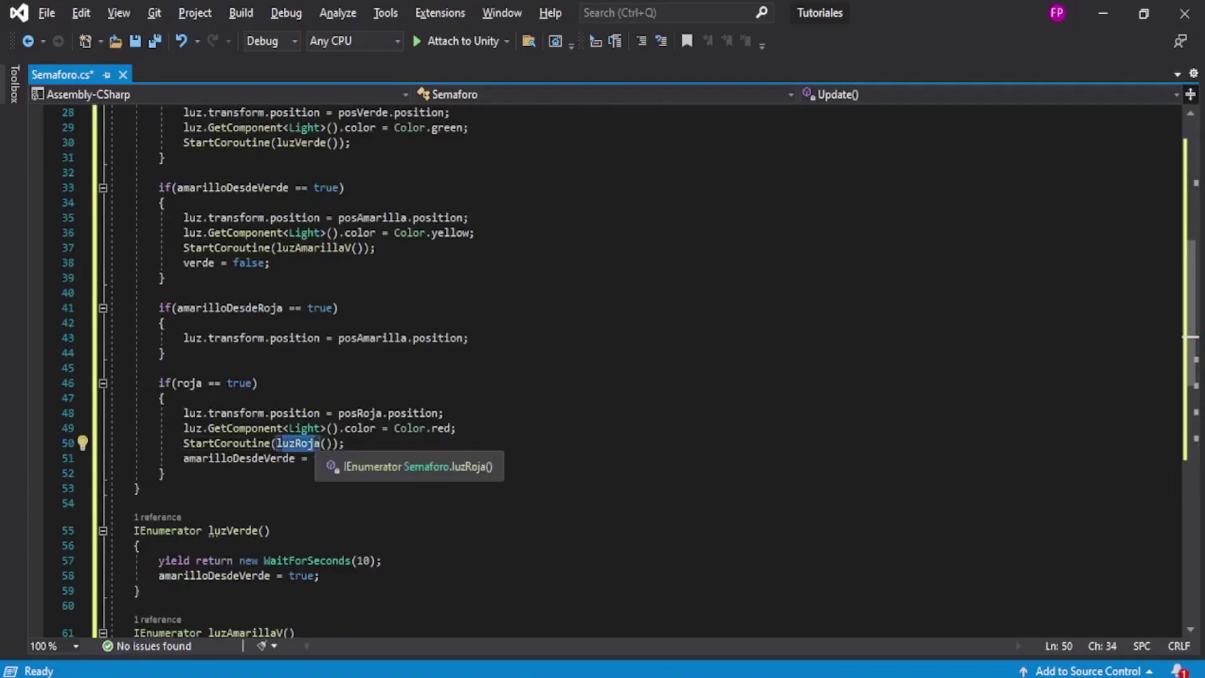
# Replace amarilloDesdeVerde with amarilloDesdeRoja on line 76 in luzRoja.
pyautogui.scroll(-7, 339, 448)
pyautogui.scroll(-2, 339, 448)
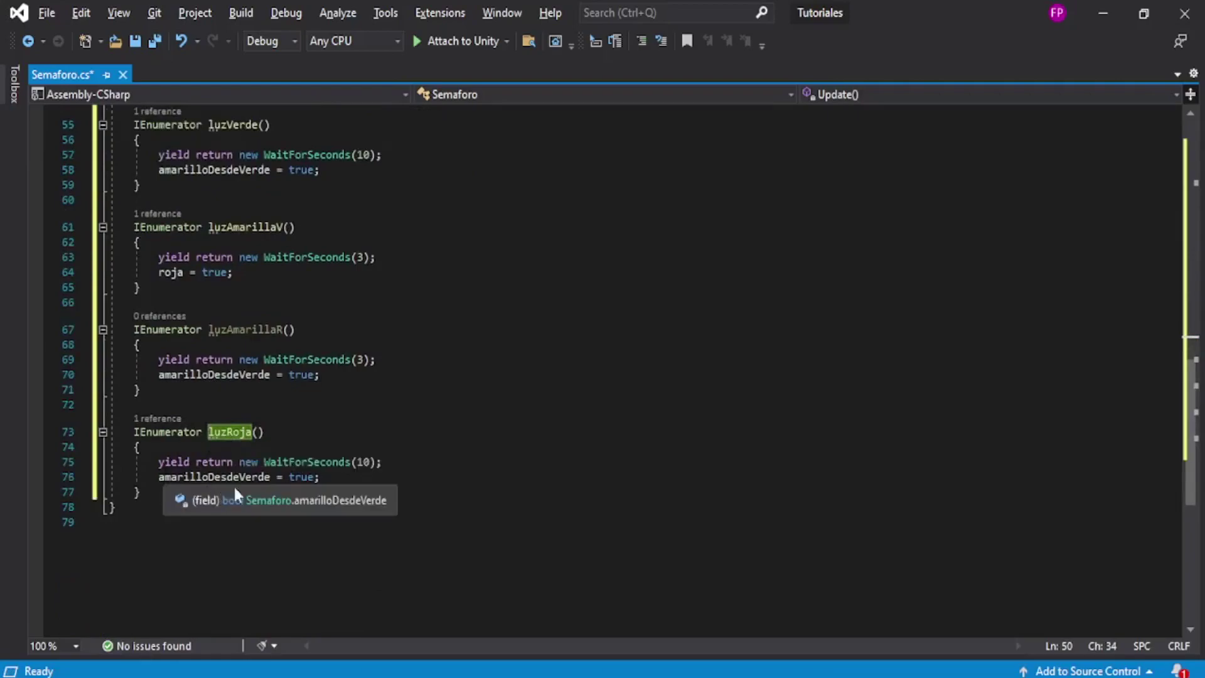
pyautogui.click(382, 462)
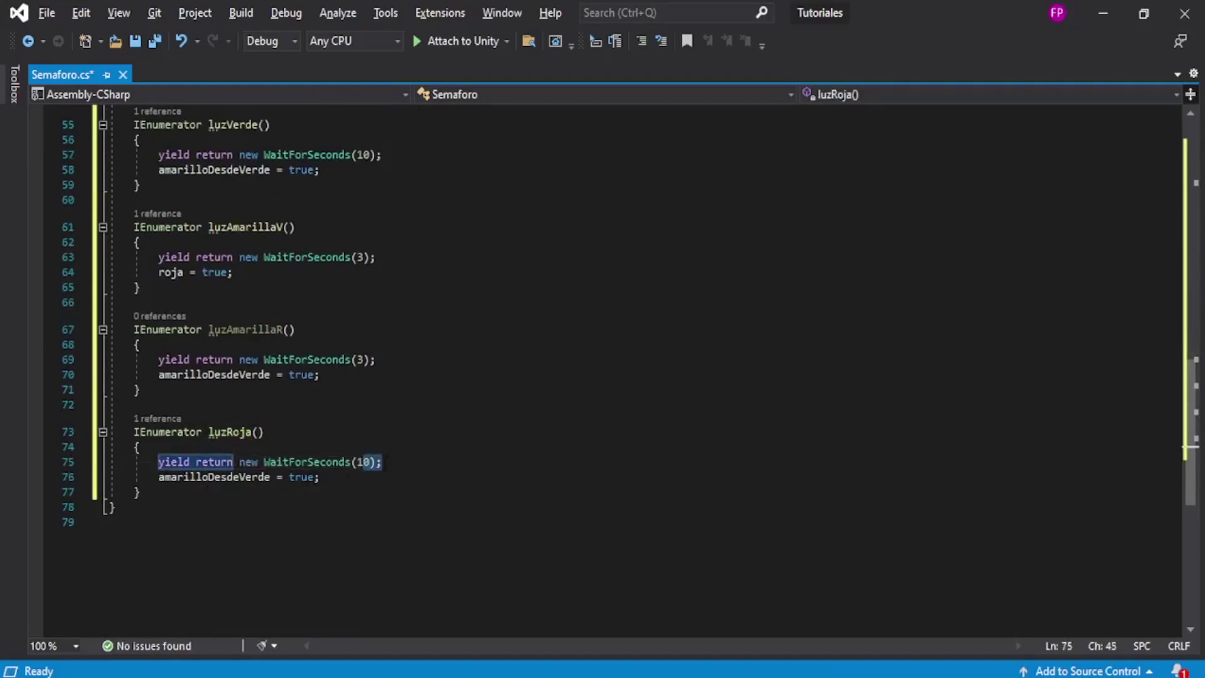
pyautogui.moveTo(177, 477); pyautogui.dragTo(283, 477)
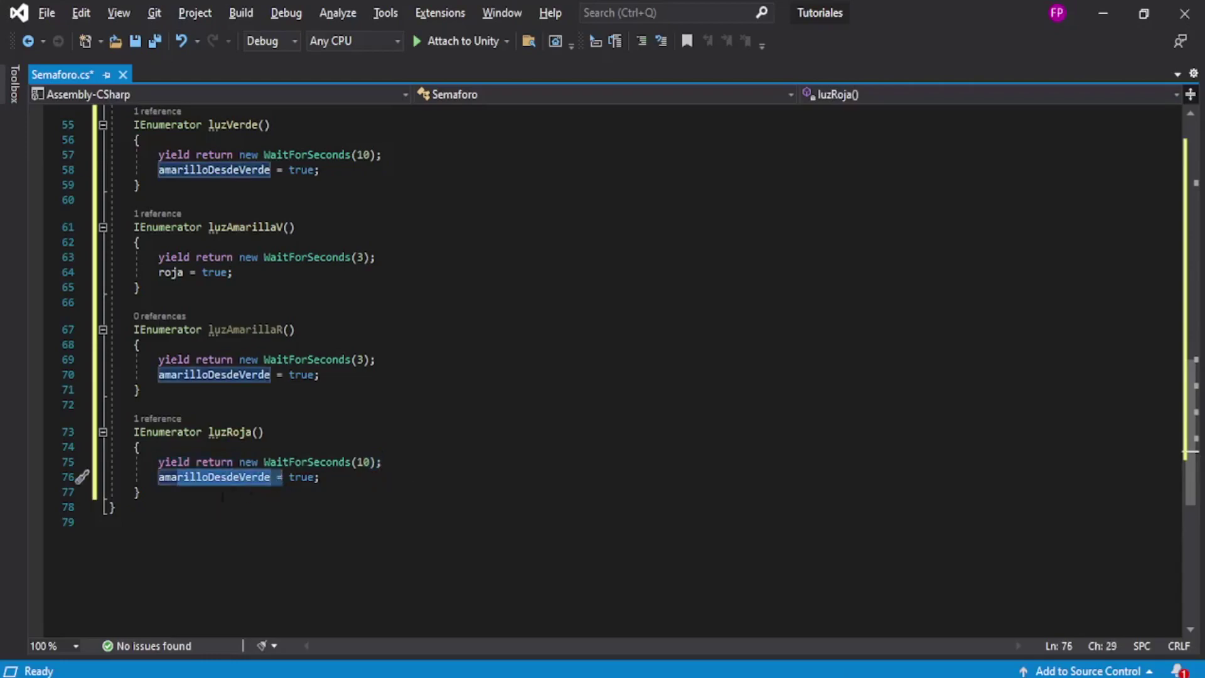
pyautogui.click(268, 477)
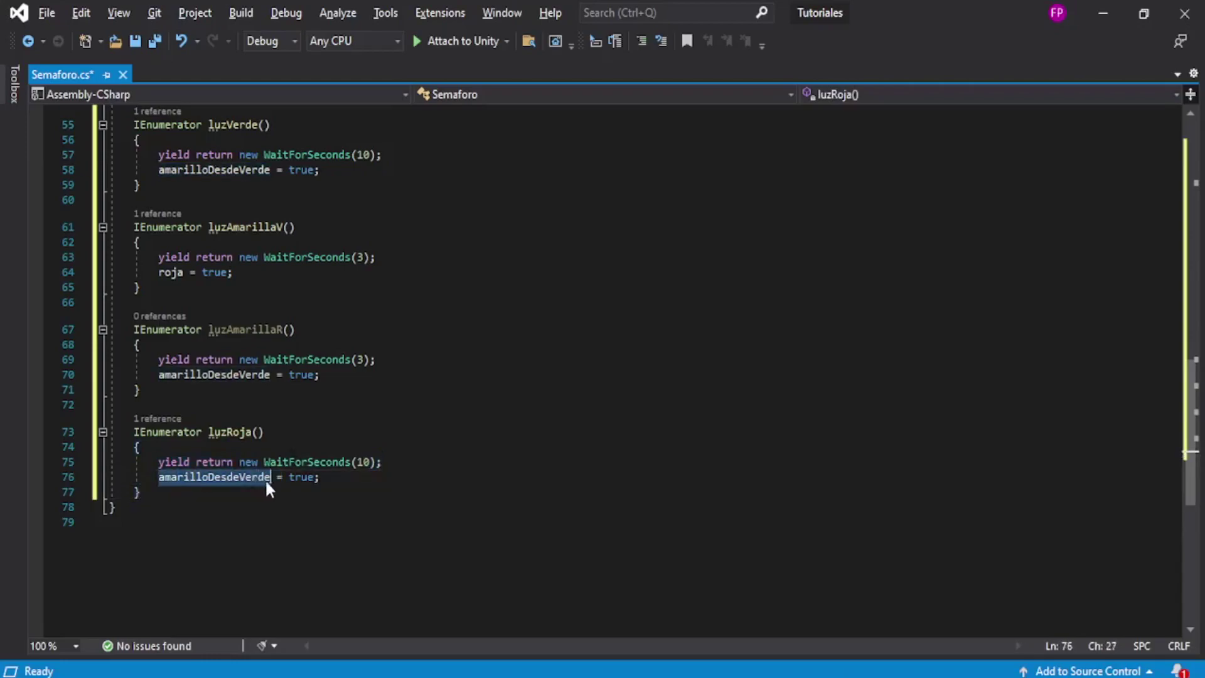
pyautogui.moveTo(270, 477); pyautogui.dragTo(158, 477)
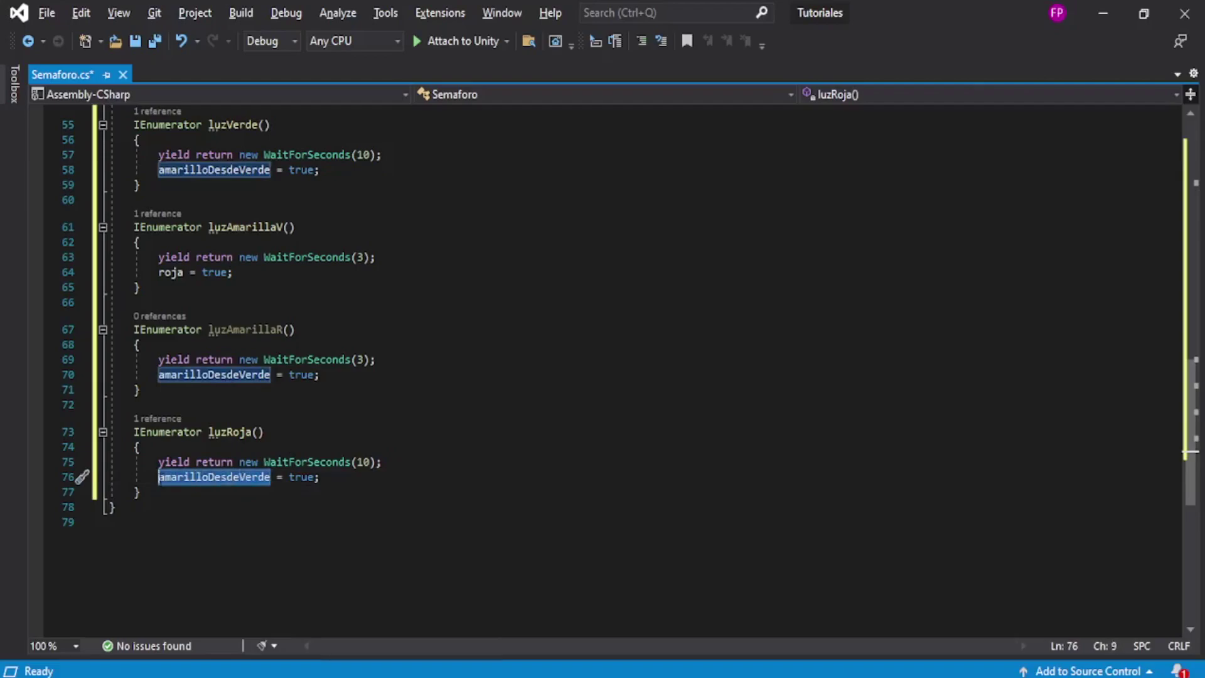
pyautogui.write('amari')
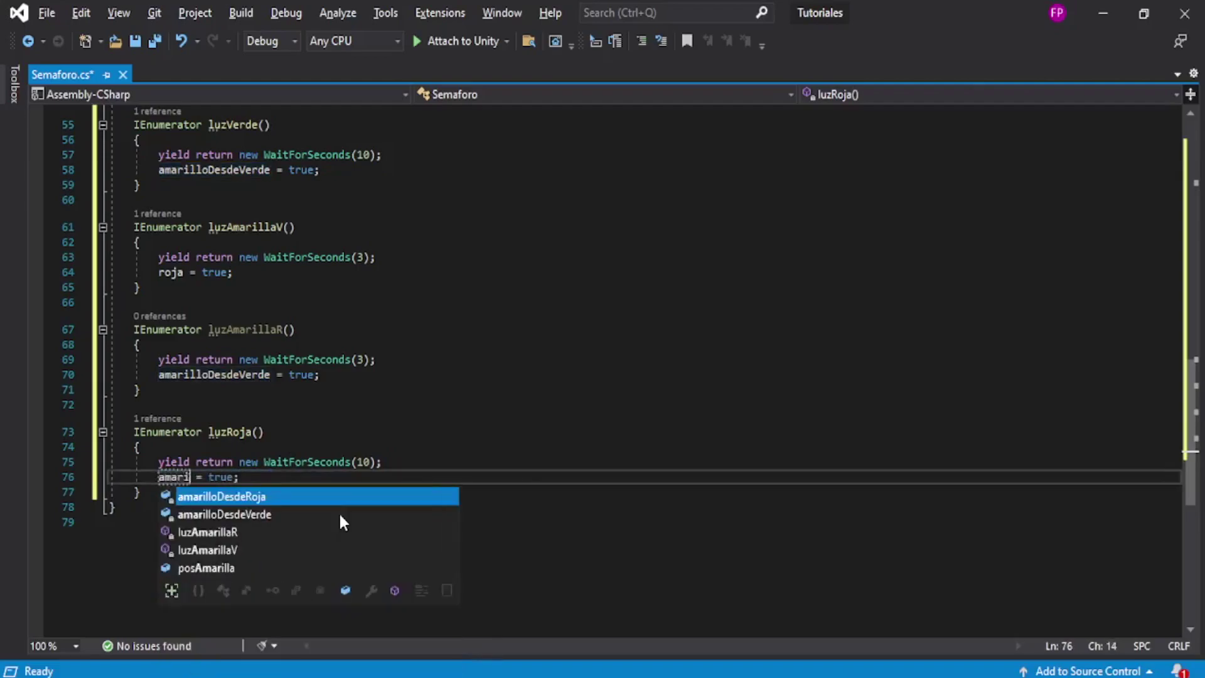
pyautogui.press('Tab')
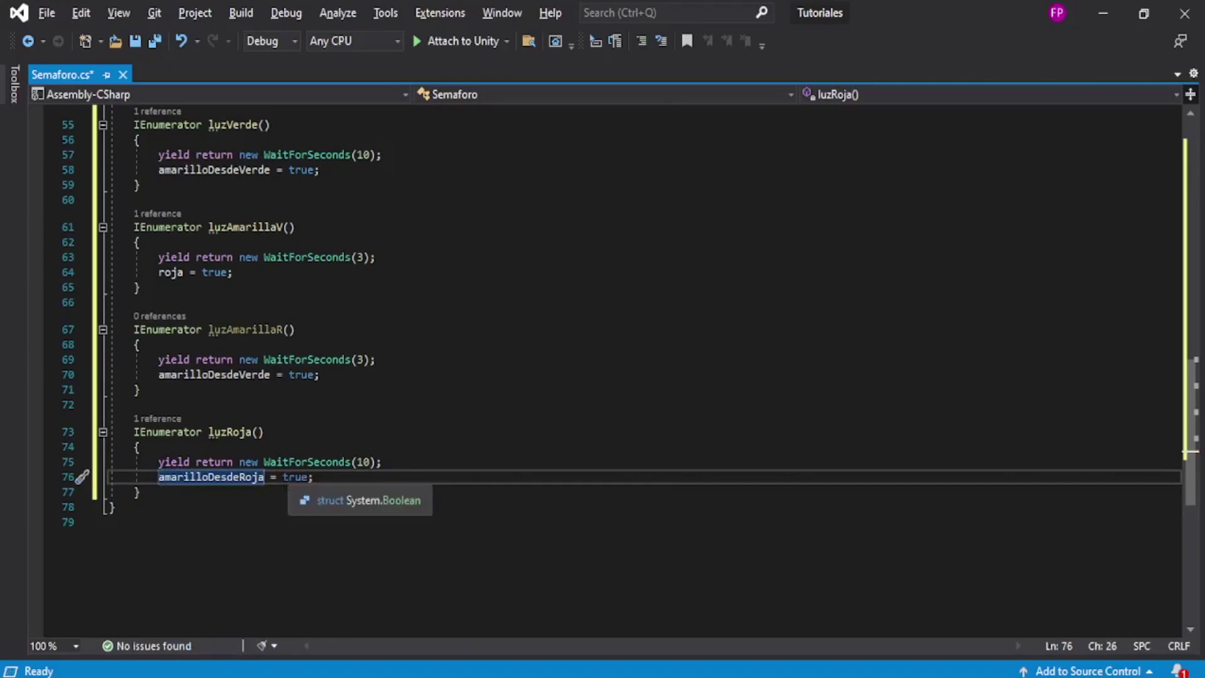
# Check the assigned true value and the amarilloDesdeRoja field declaration.
pyautogui.moveTo(282, 477); pyautogui.dragTo(313, 477)
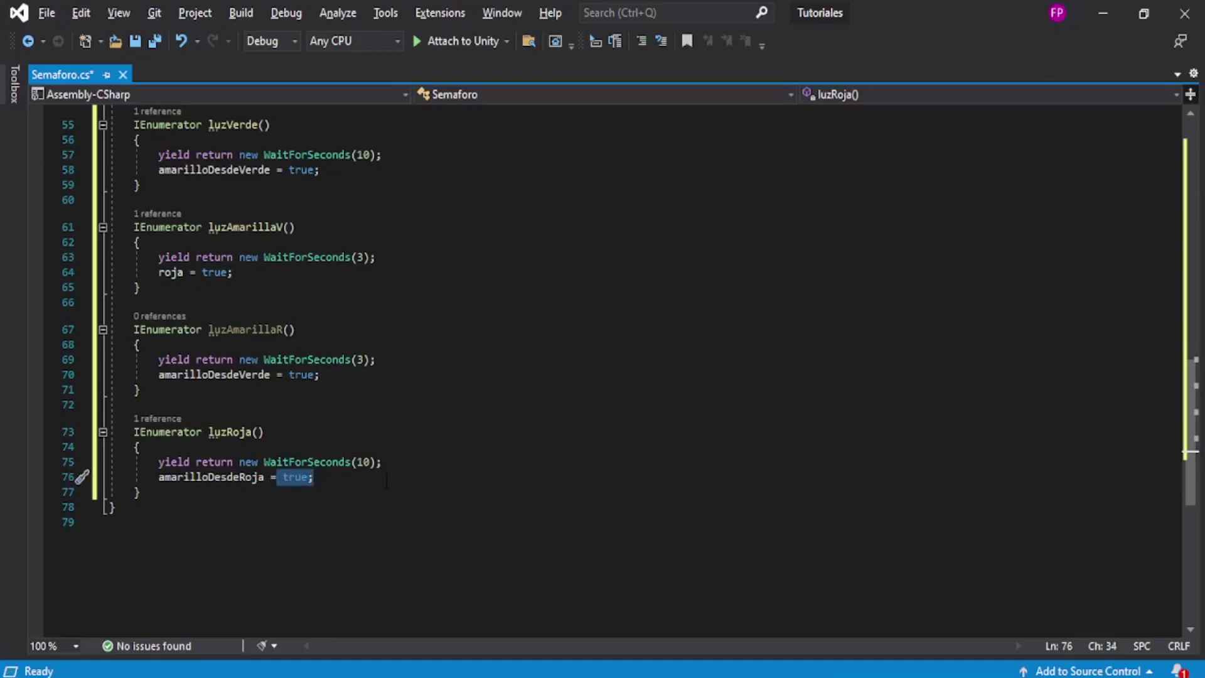
pyautogui.scroll(1, 454, 412)
pyautogui.press('Right')
pyautogui.click(262, 534)
pyautogui.click(221, 522)
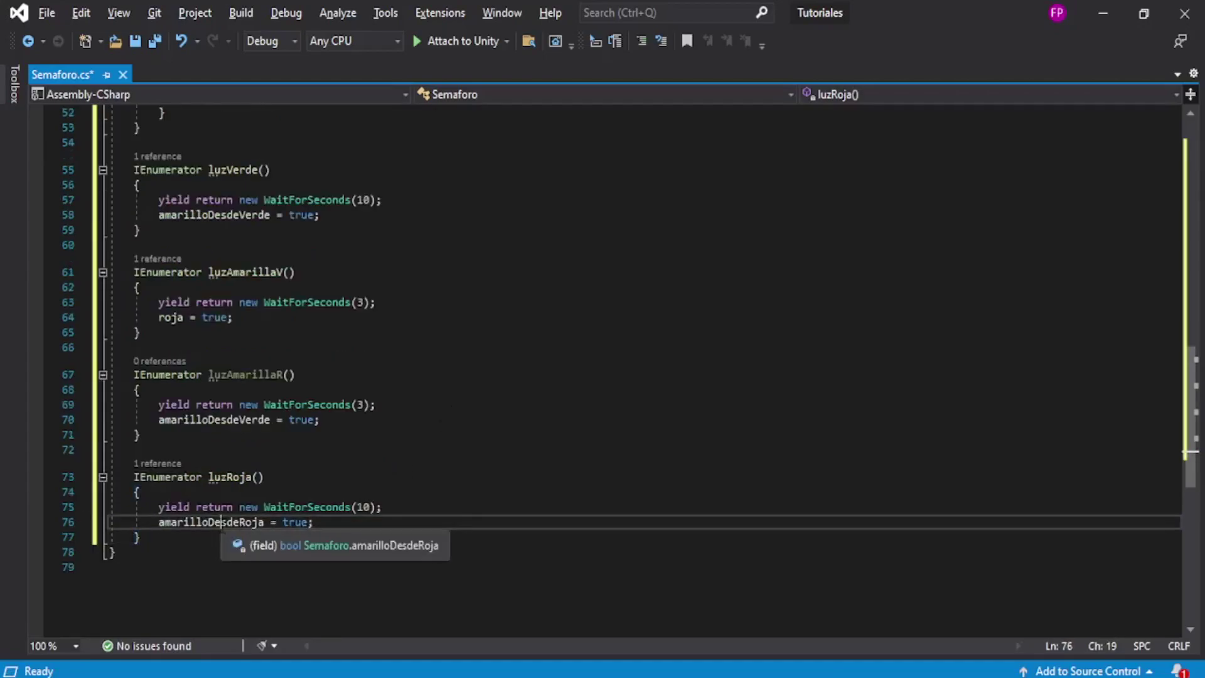
pyautogui.scroll(7, 394, 403)
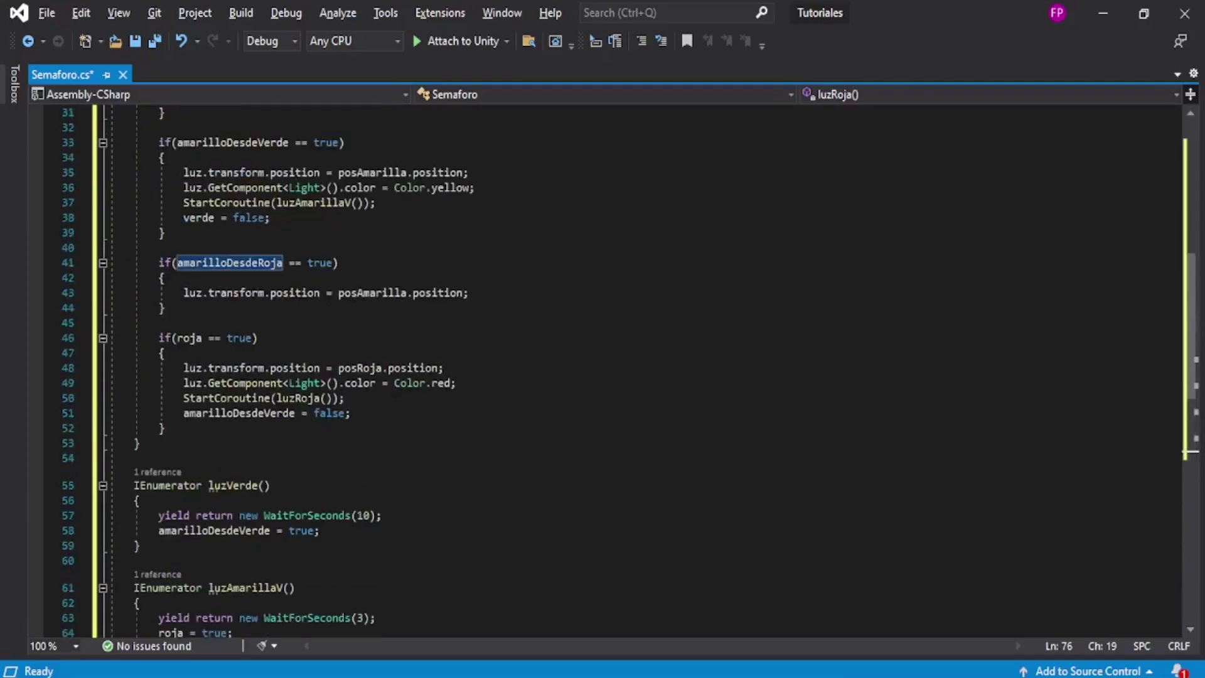
# Copy the yellow light-colour line into the amarilloDesdeRoja branch.
pyautogui.scroll(2, 245, 274)
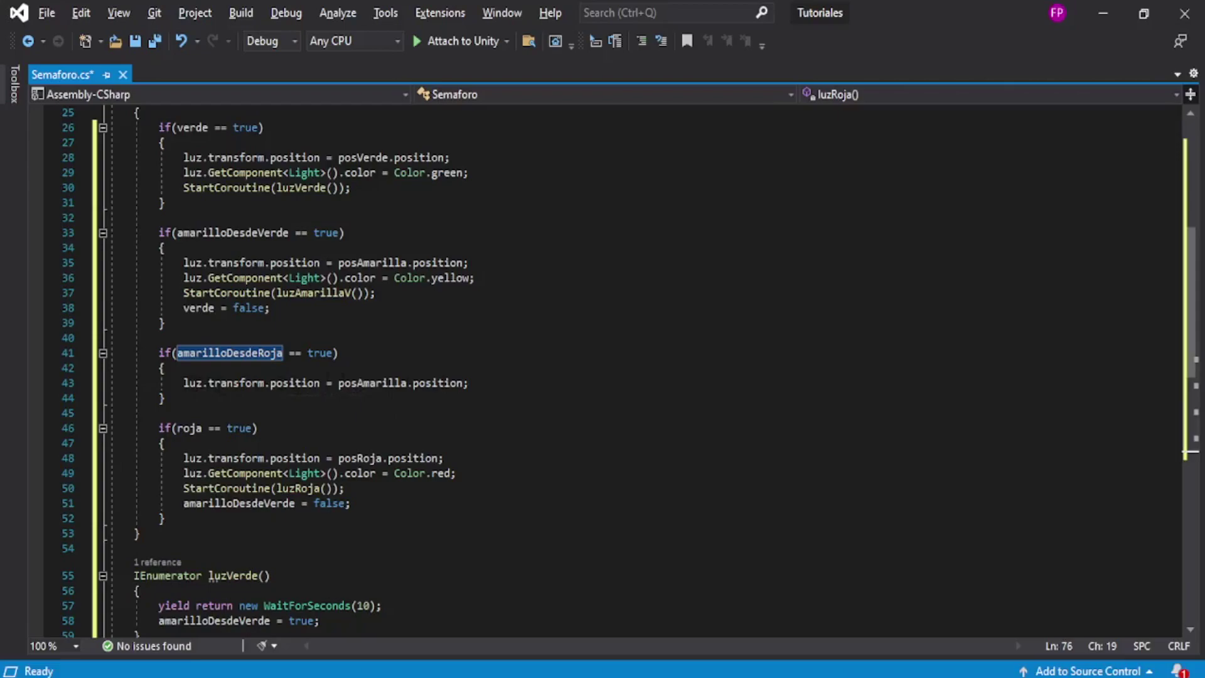
pyautogui.moveTo(475, 278); pyautogui.dragTo(183, 278)
pyautogui.hotkey('ctrl', 'c')
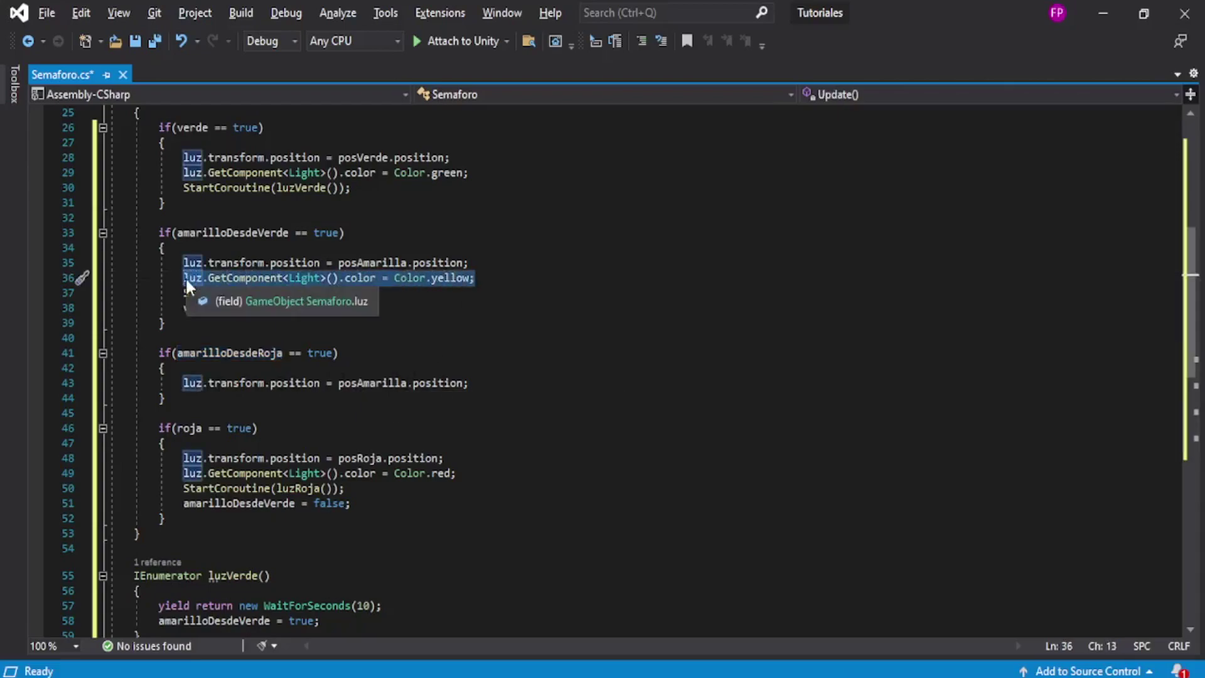
pyautogui.click(514, 383)
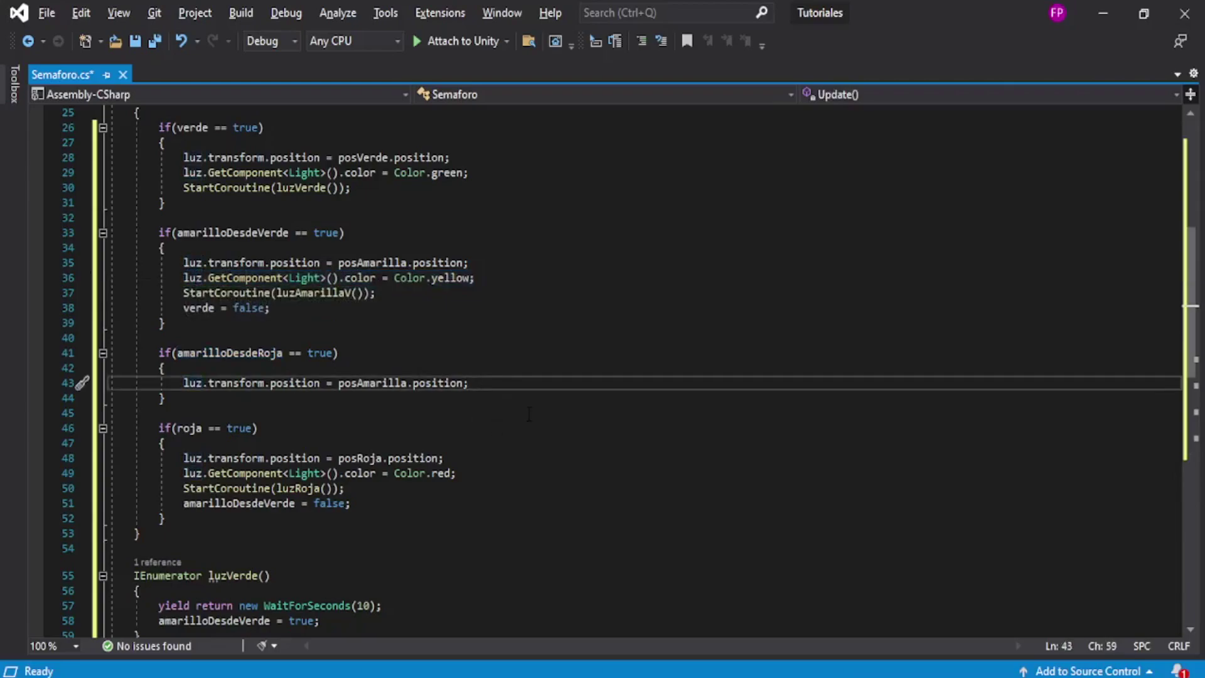
pyautogui.press('Return')
pyautogui.hotkey('ctrl', 'v')
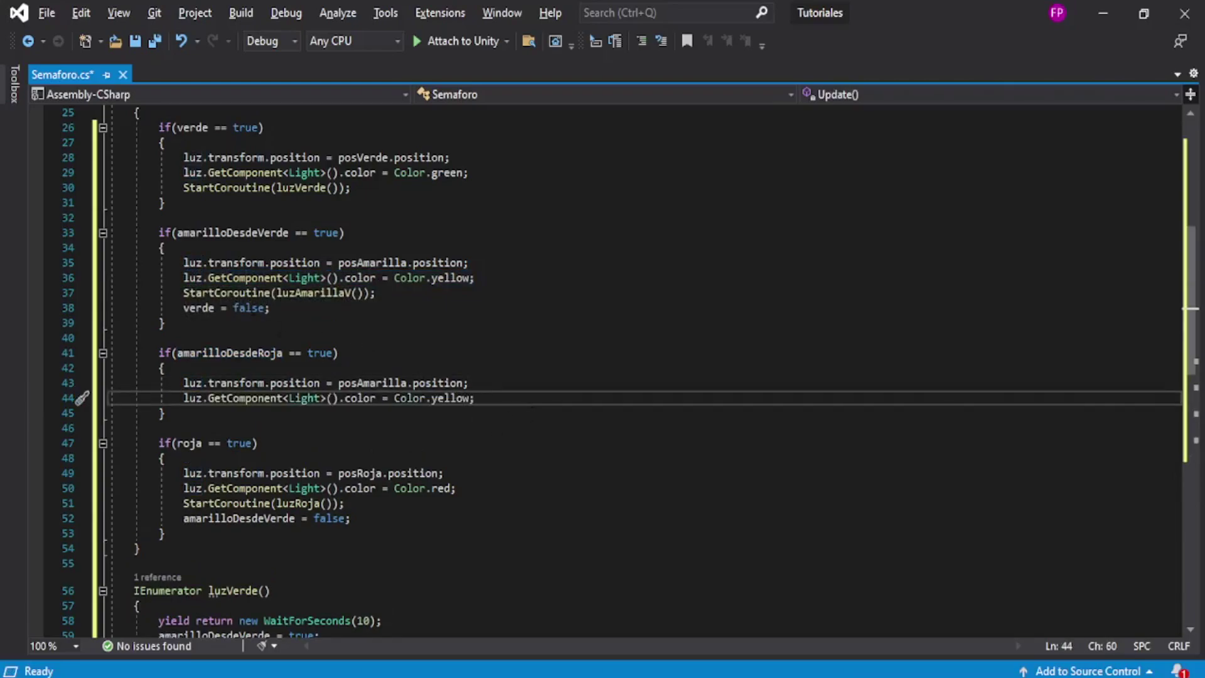
# Add StartCoroutine(luzAmarillaR()); to the amarilloDesdeRoja branch.
pyautogui.press('Return')
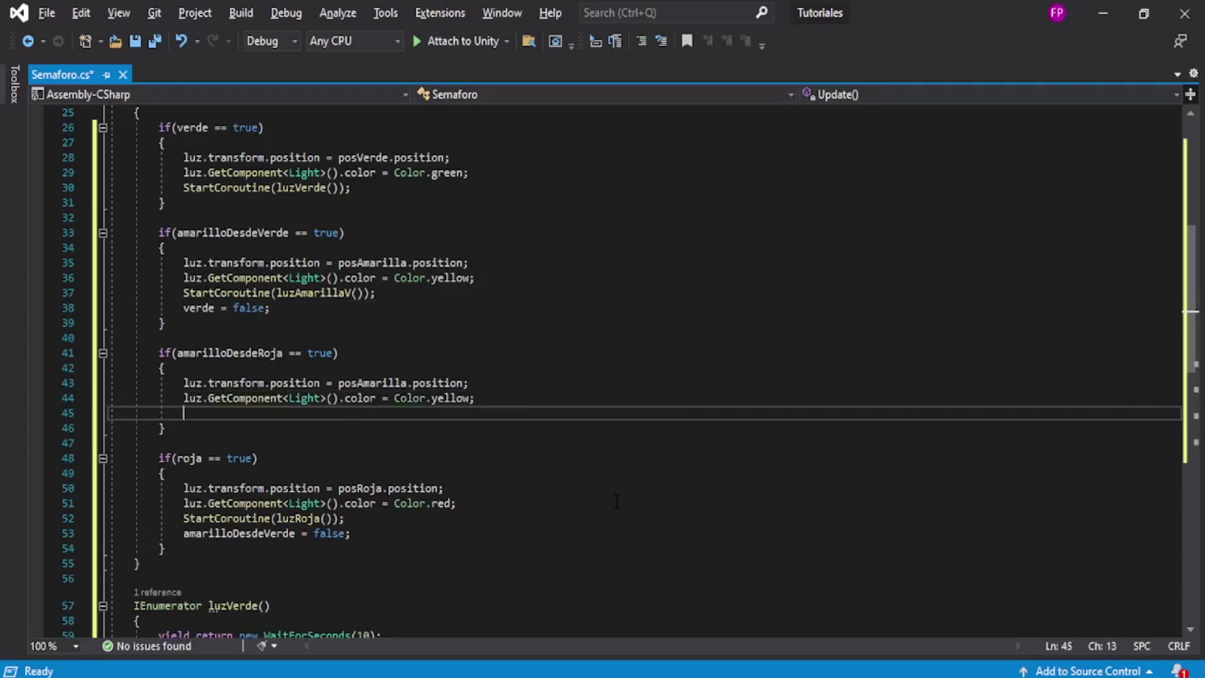
pyautogui.write('StartC')
pyautogui.press('Tab')
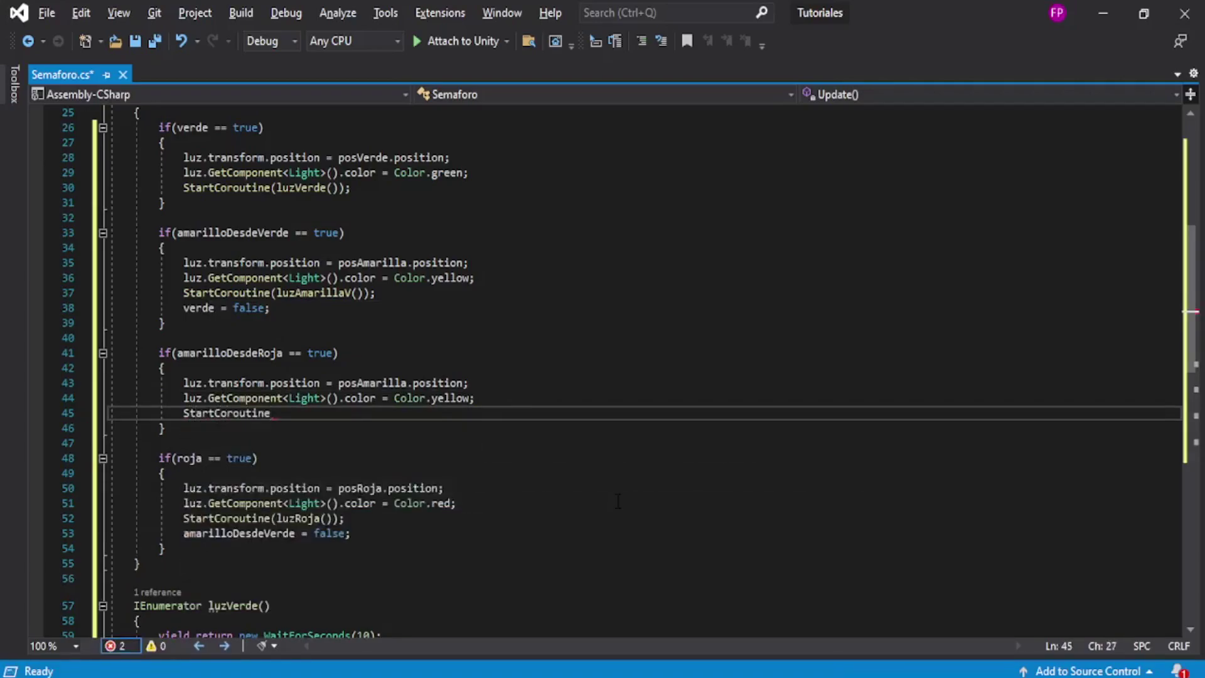
pyautogui.write('(lu')
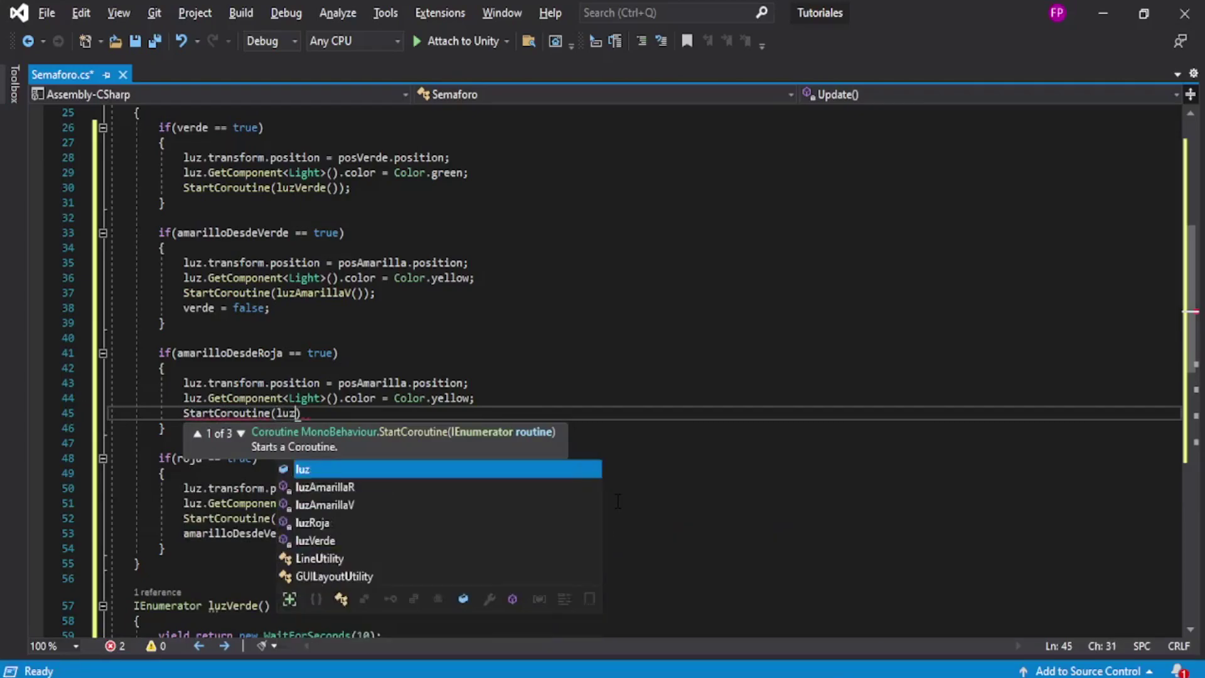
pyautogui.write('z')
pyautogui.press('Down')
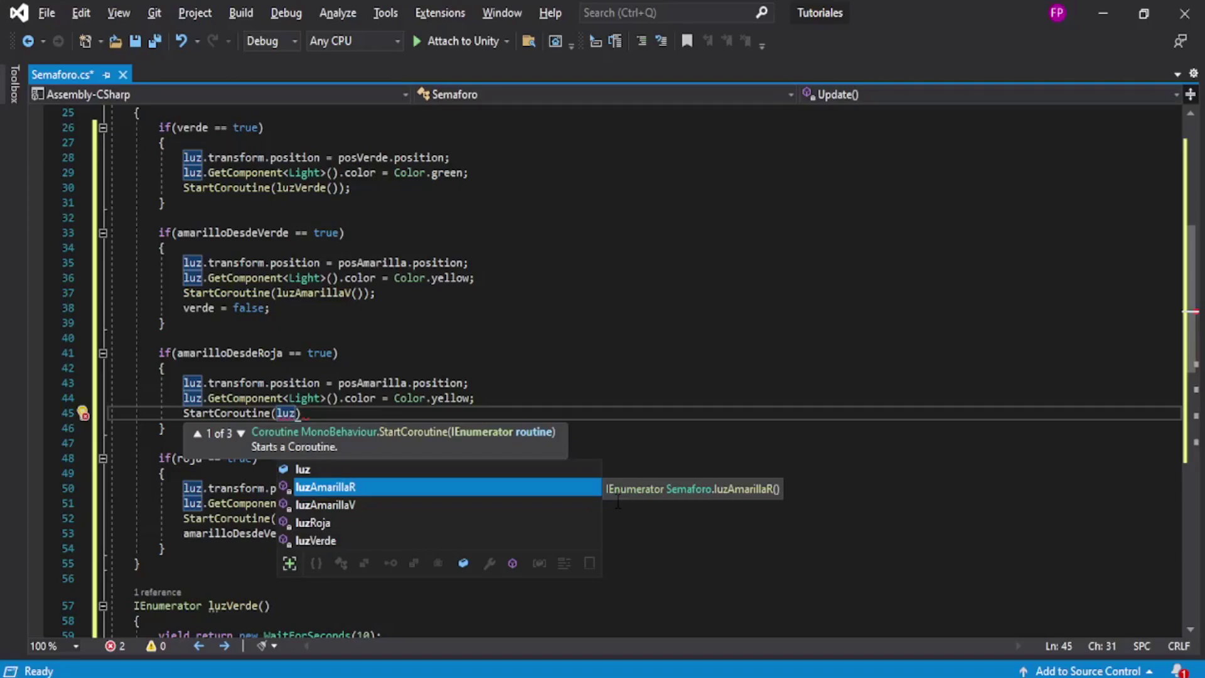
pyautogui.press('Tab')
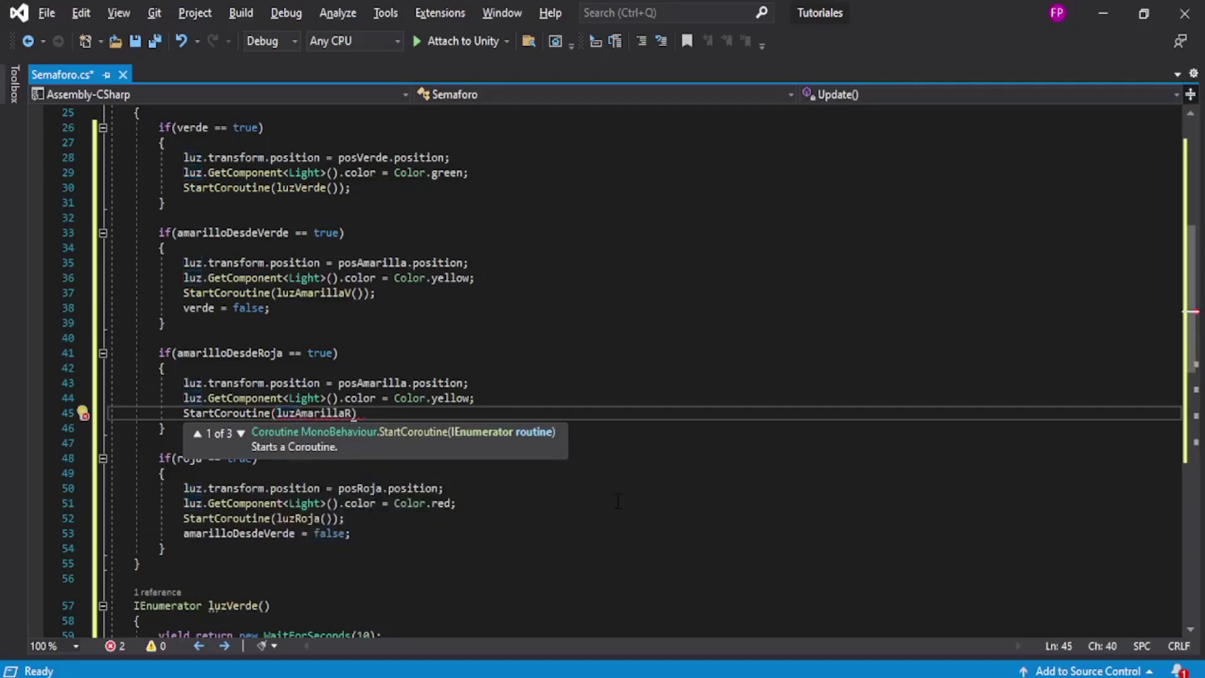
pyautogui.write(')')
pyautogui.press('Left')
pyautogui.write('())')
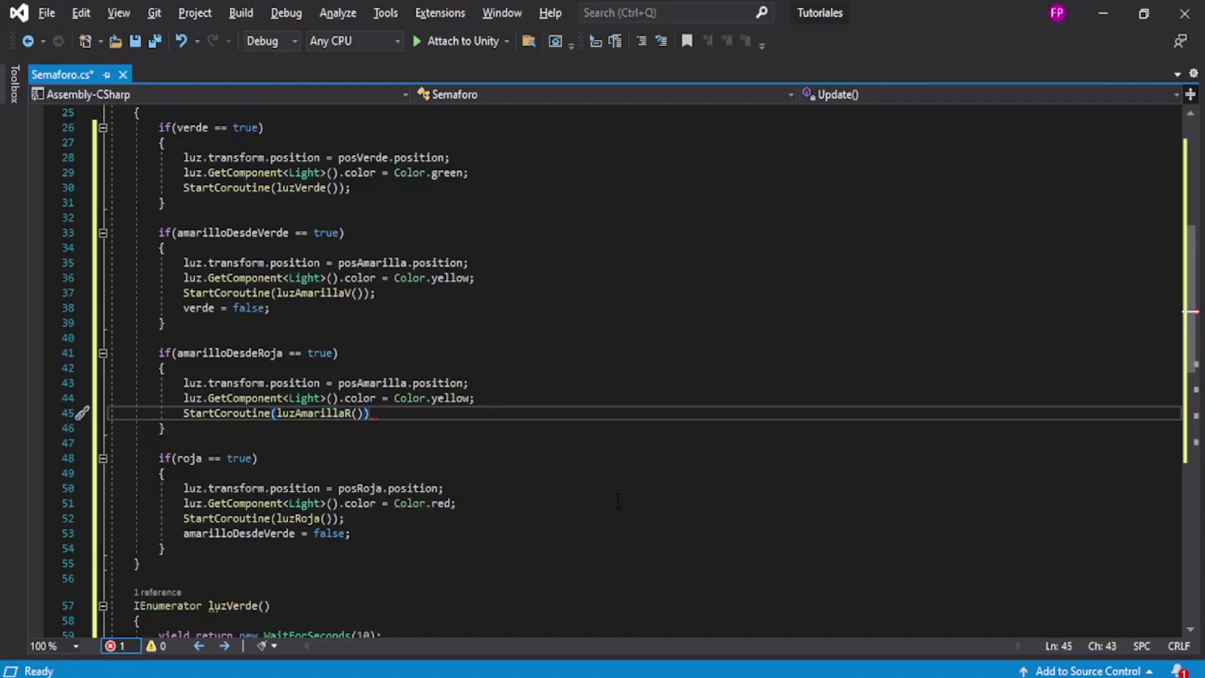
pyautogui.write(';')
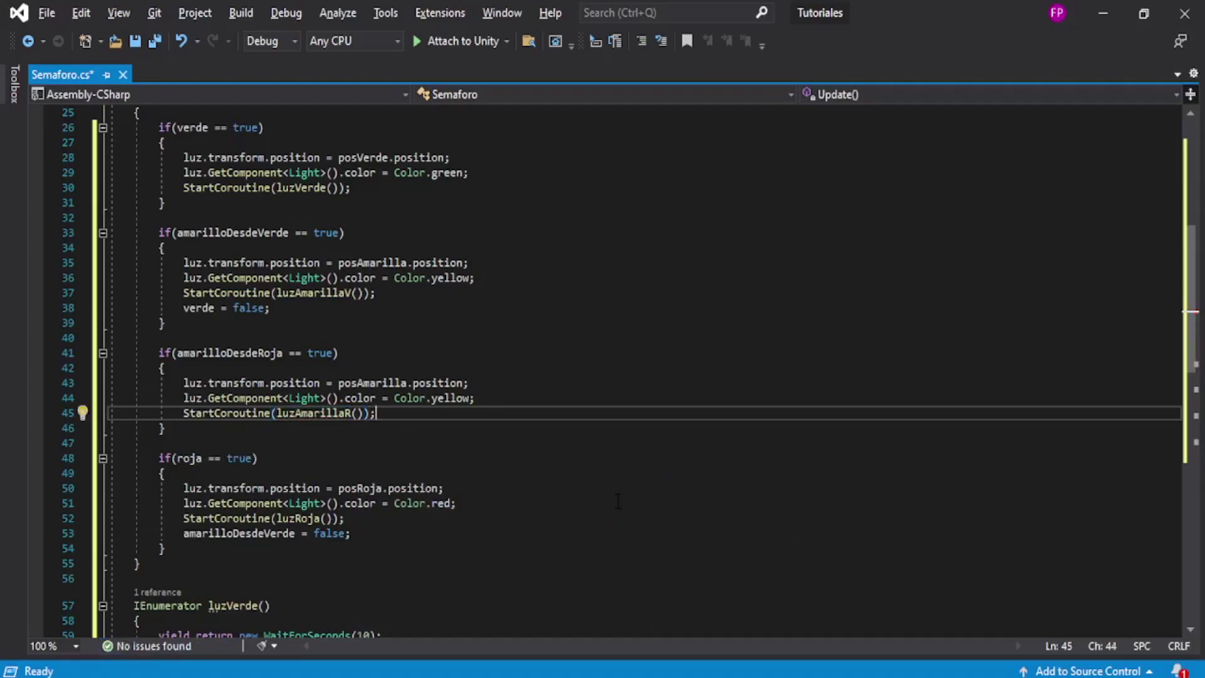
# Add roja = false; below the luzAmarillaR call.
pyautogui.press('Return')
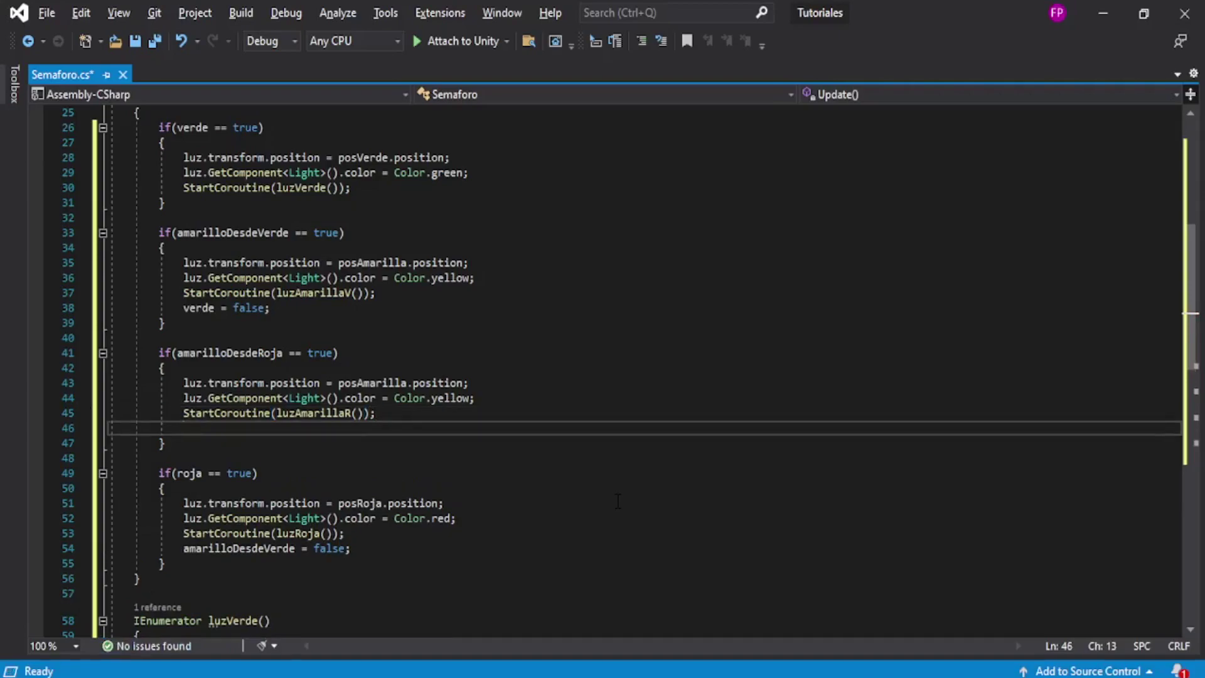
pyautogui.write('roja')
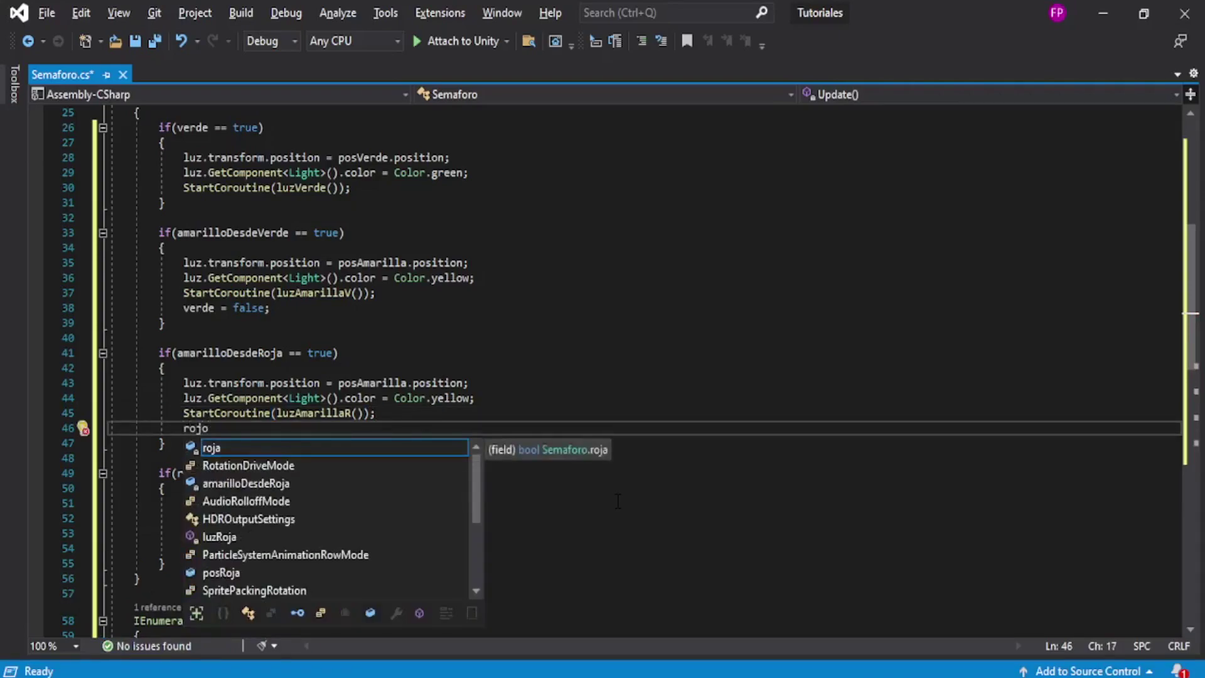
pyautogui.press('Escape')
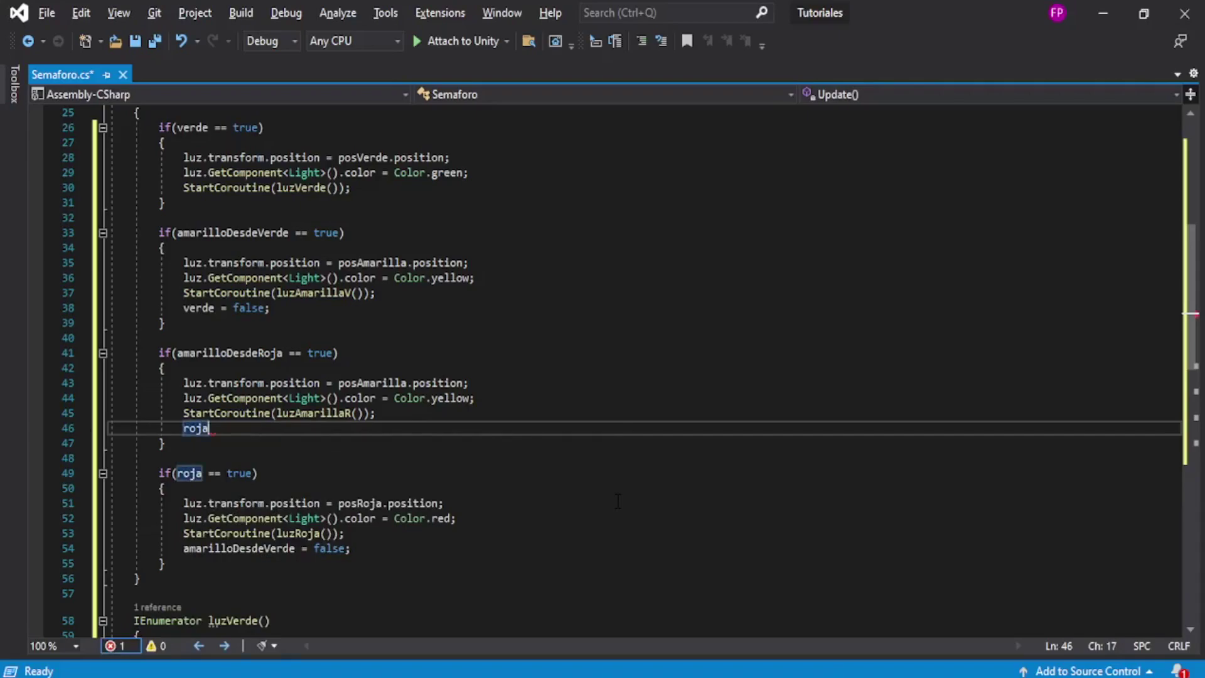
pyautogui.write('= false;')
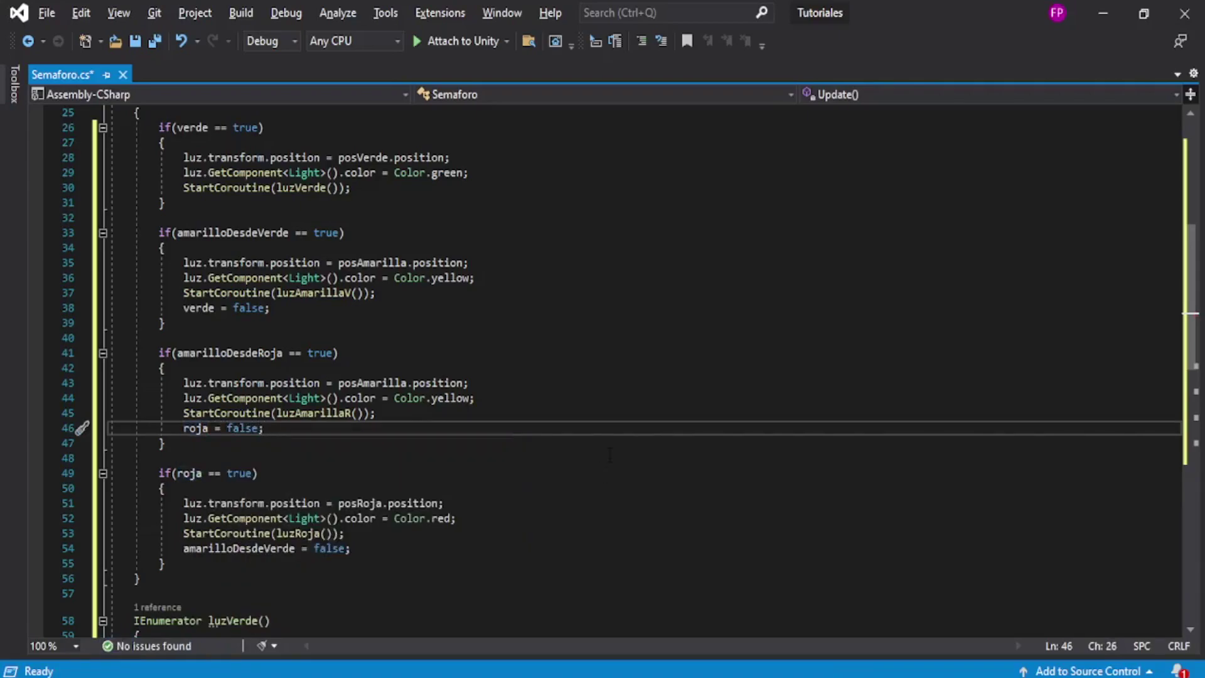
# Replace amarilloDesdeVerde with verde on line 73 inside luzAmarillaR.
pyautogui.click(337, 412)
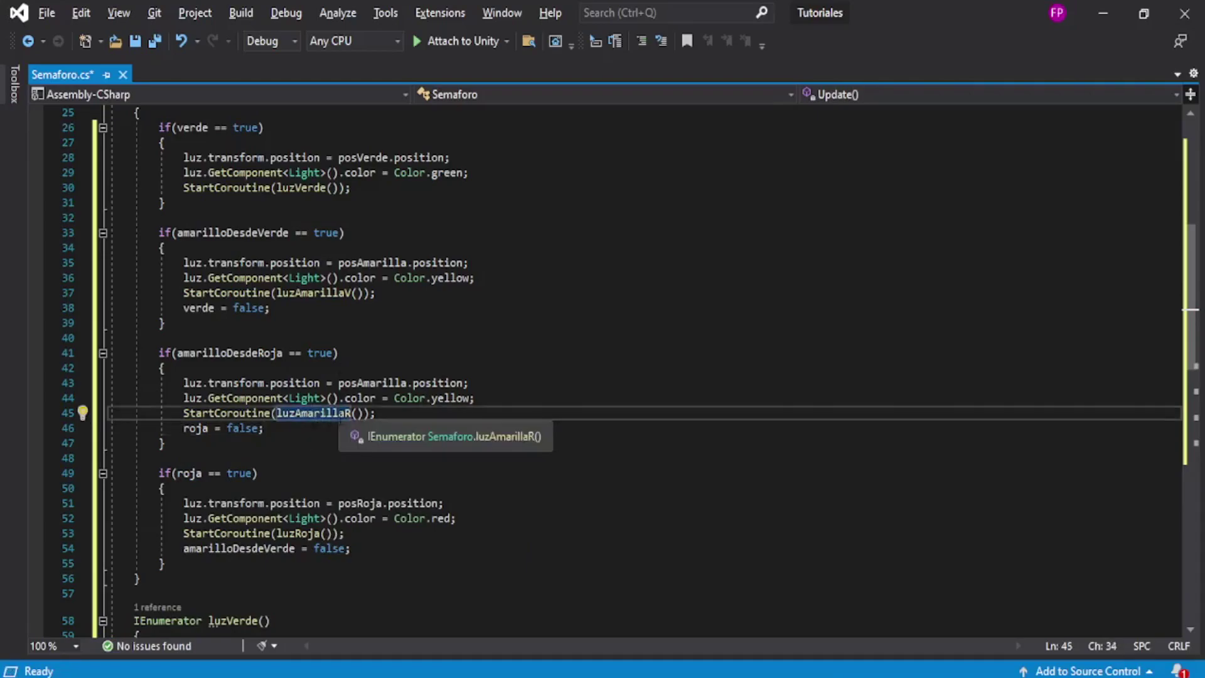
pyautogui.scroll(-5, 337, 413)
pyautogui.scroll(-5, 337, 413)
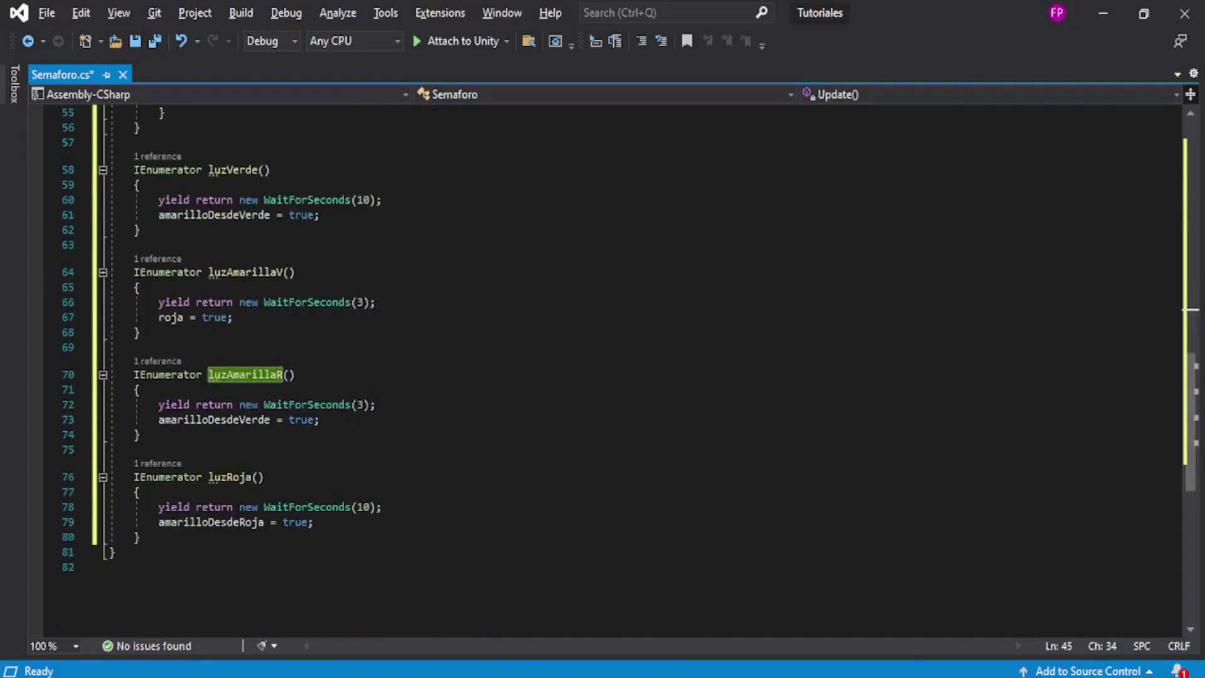
pyautogui.moveTo(158, 419); pyautogui.dragTo(271, 419)
pyautogui.write('verde')
pyautogui.press('Escape')
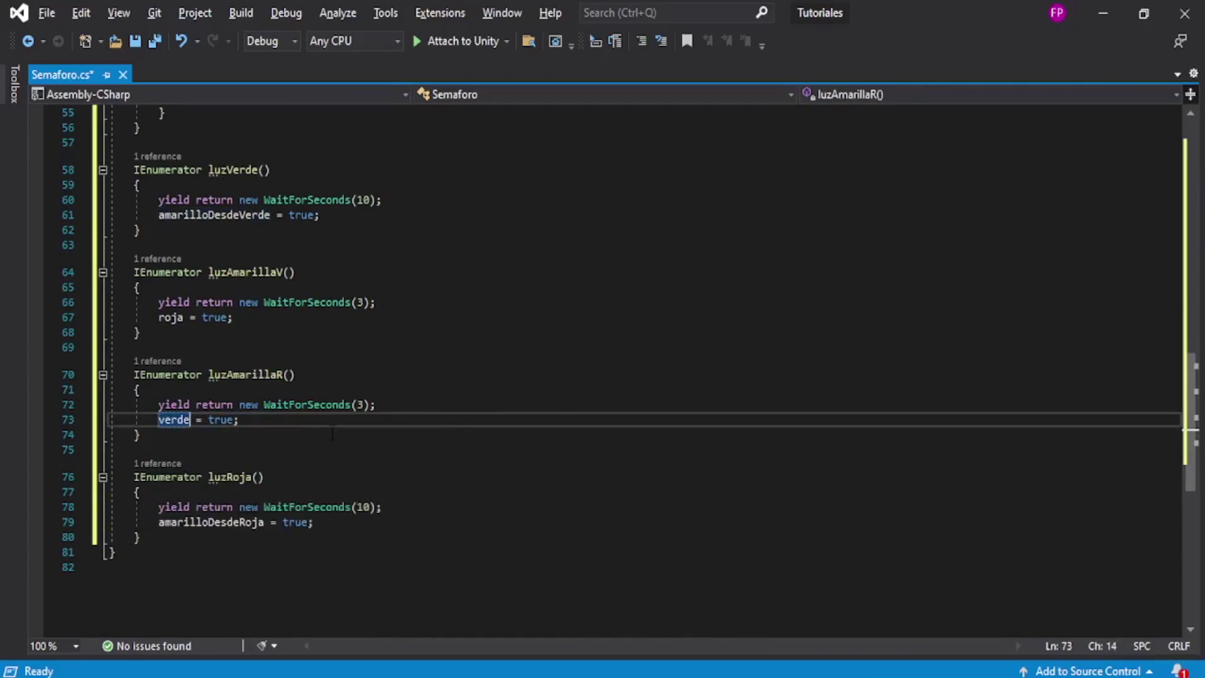
pyautogui.click(171, 420)
# Add a new '= false;' assignment line after StartCoroutine(luzVerde()) in the green branch.
pyautogui.scroll(4, 365, 403)
pyautogui.scroll(4, 364, 403)
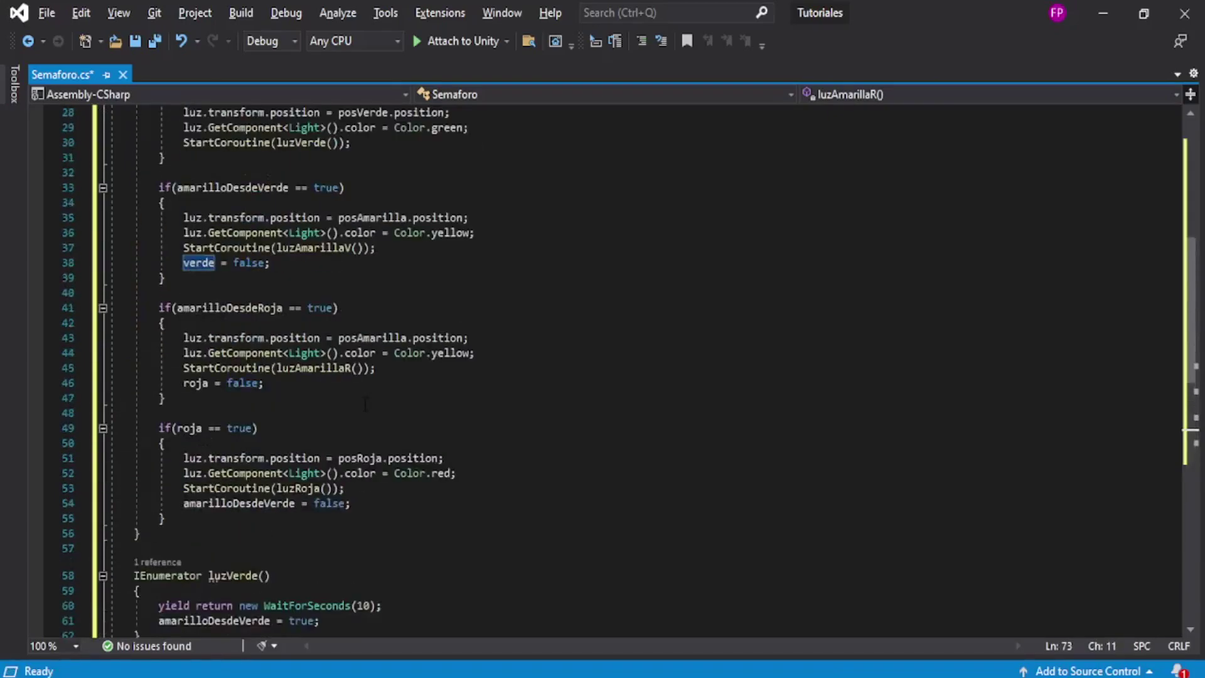
pyautogui.scroll(4, 336, 425)
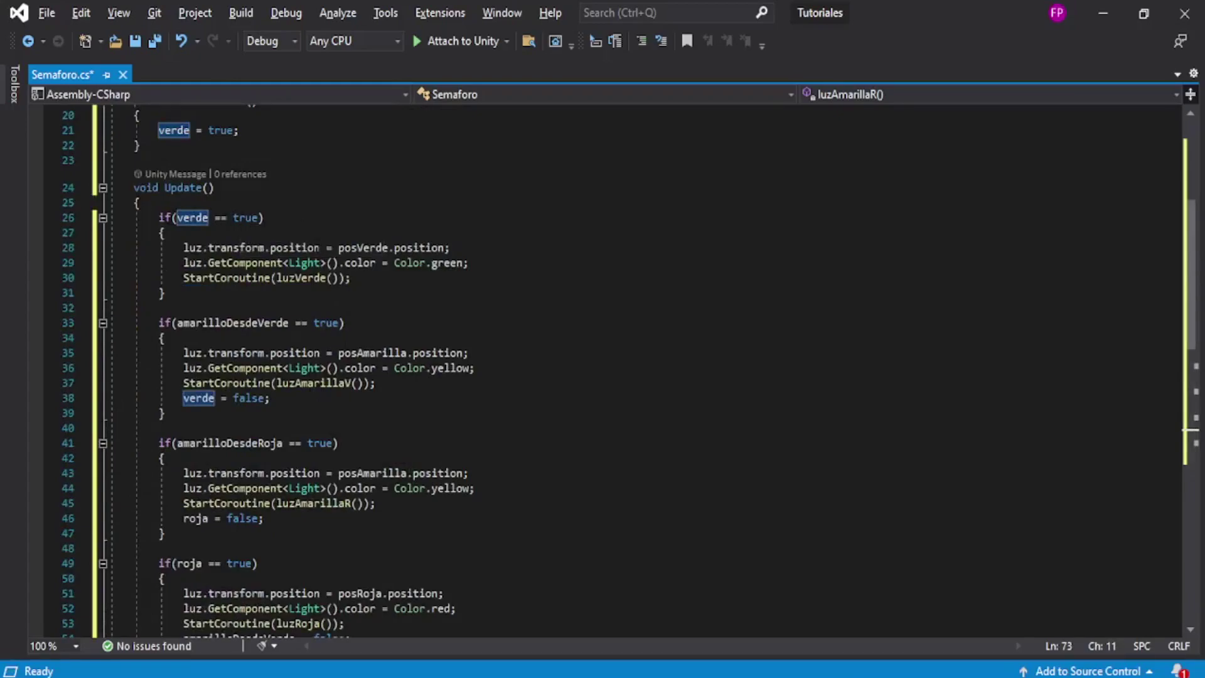
pyautogui.click(390, 278)
pyautogui.press('Return')
pyautogui.write('l')
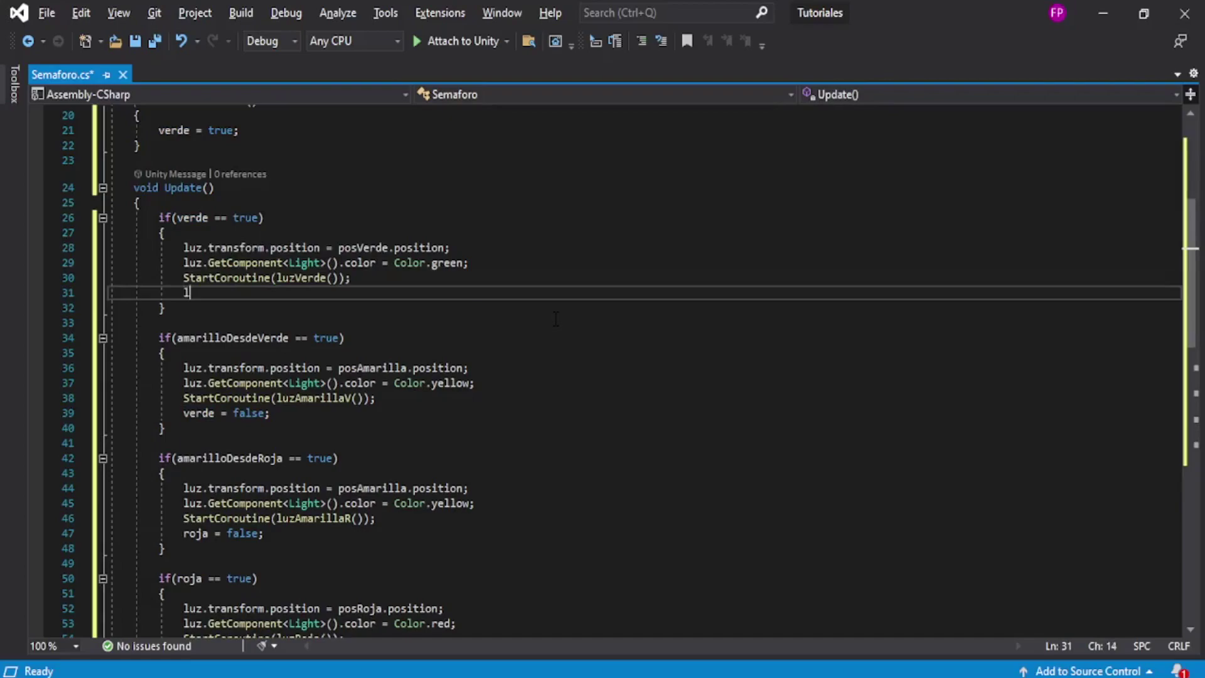
pyautogui.write('uzam')
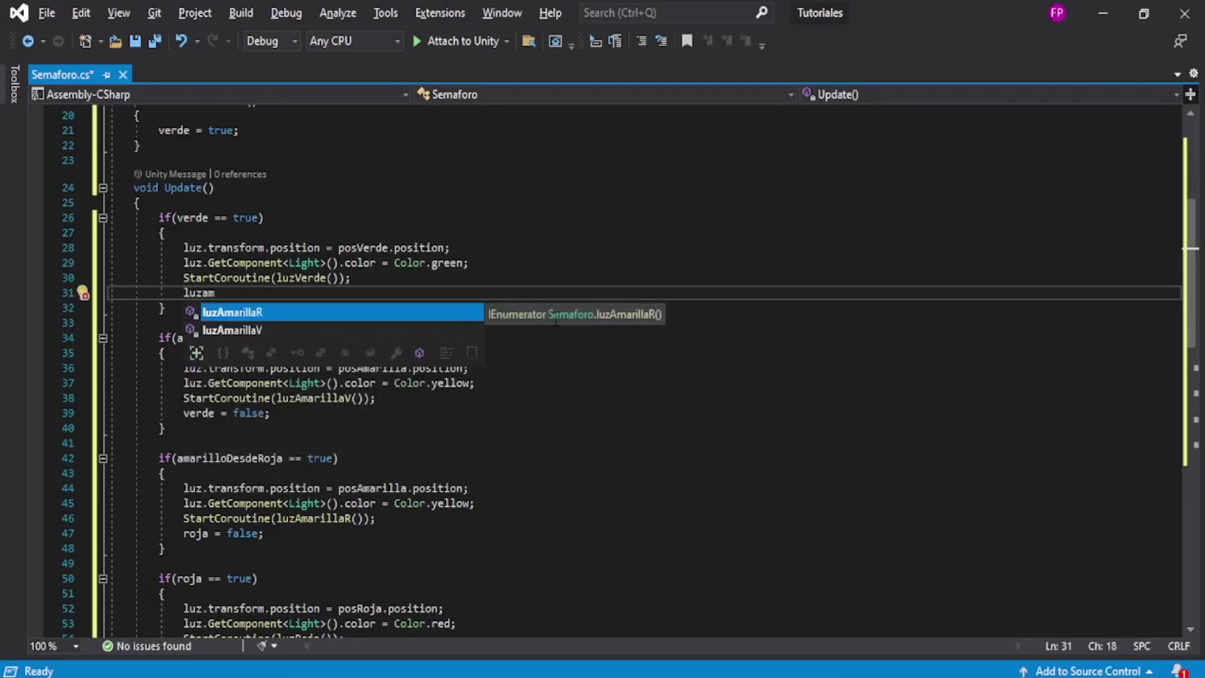
pyautogui.press('Tab')
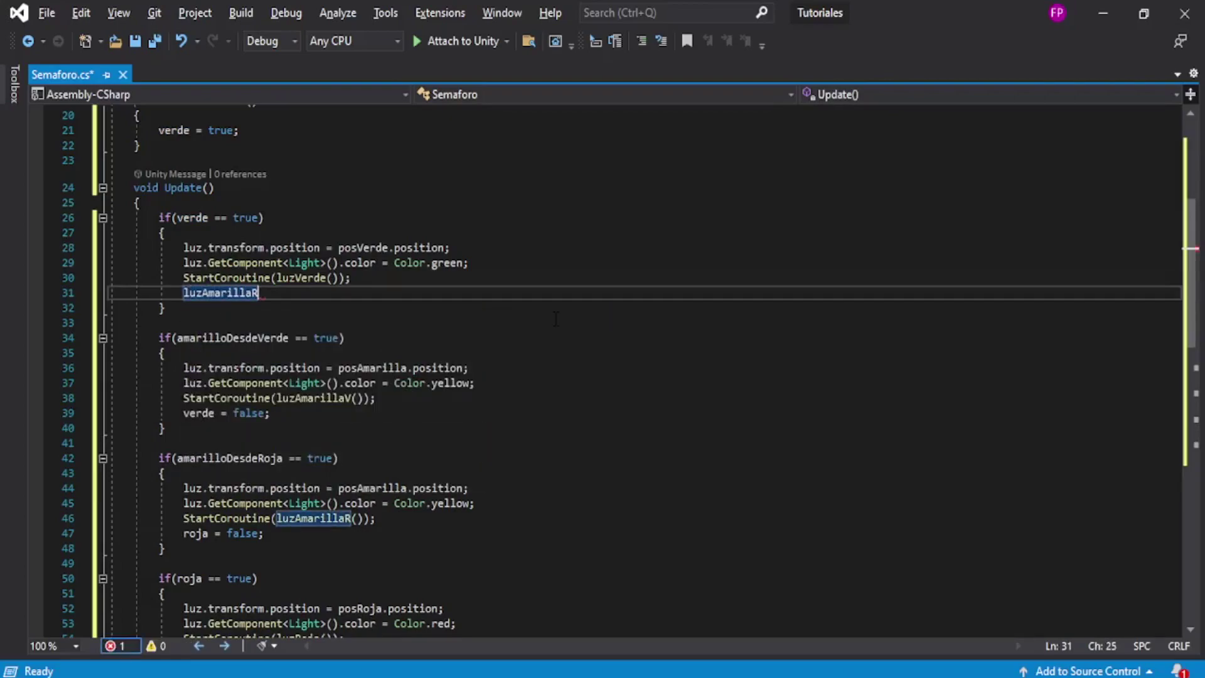
pyautogui.write(' = false')
pyautogui.press('Return')
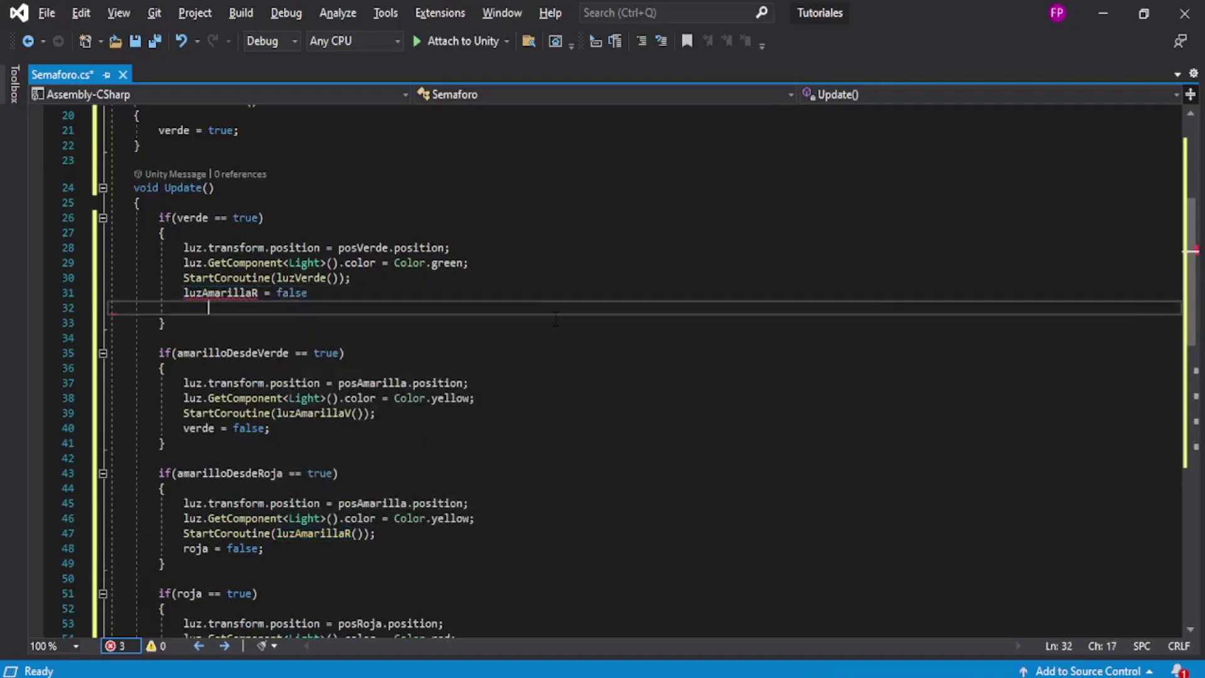
pyautogui.press('BackSpace')
pyautogui.write(';')
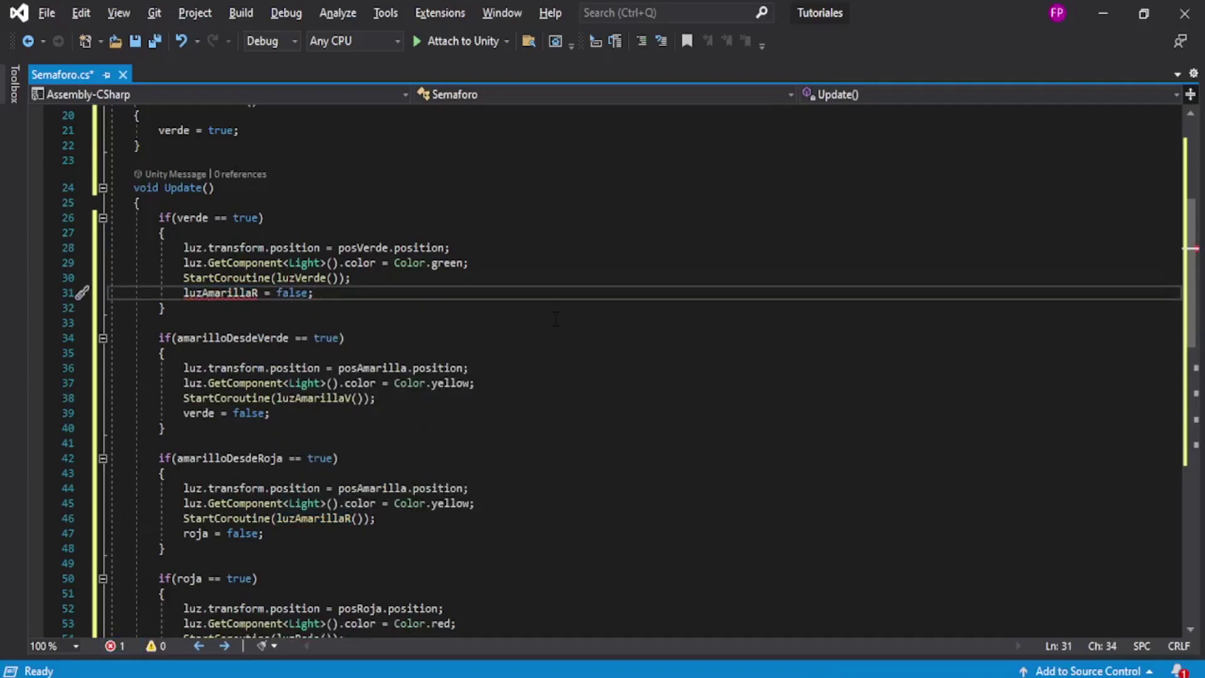
# Replace the wrong luzAmarillaR identifier on line 31 with amarilloDesdeRoja.
pyautogui.click(189, 292)
pyautogui.doubleClick(188, 292)
pyautogui.write('amar')
pyautogui.press('Down')
pyautogui.press('Up')
pyautogui.press('Tab')
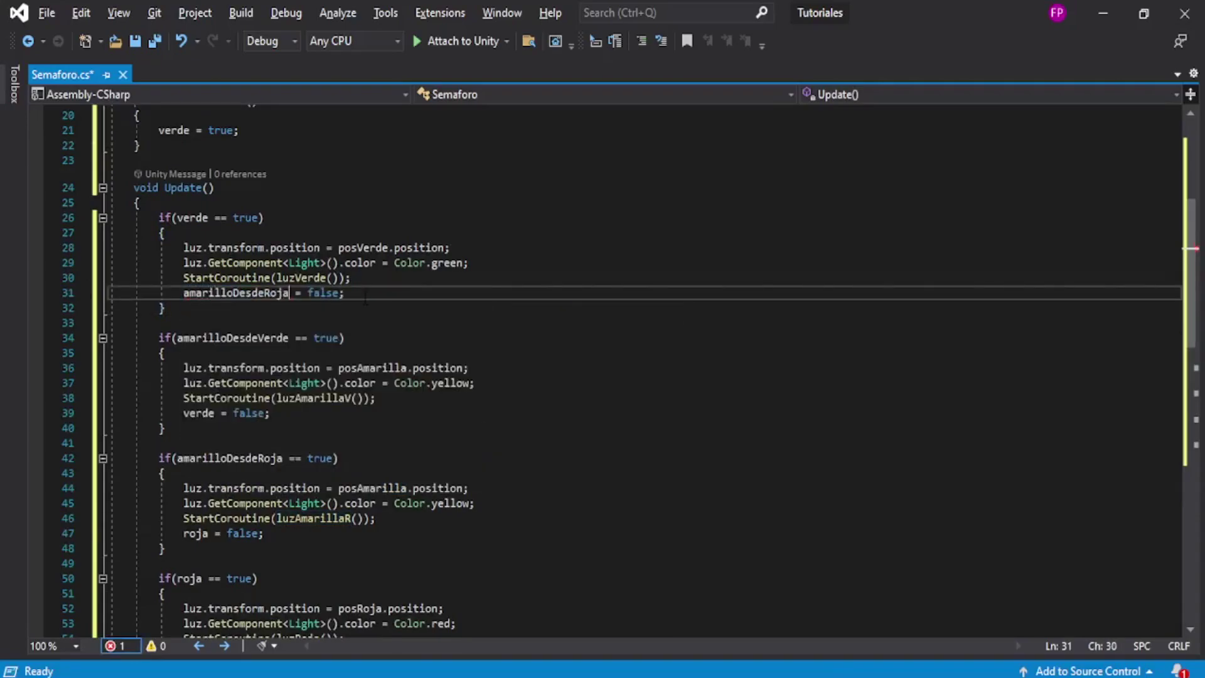
# Review the new amarilloDesdeRoja = false; line, save Semaforo.cs and return to Unity.
pyautogui.click(376, 278)
pyautogui.scroll(1, 376, 277)
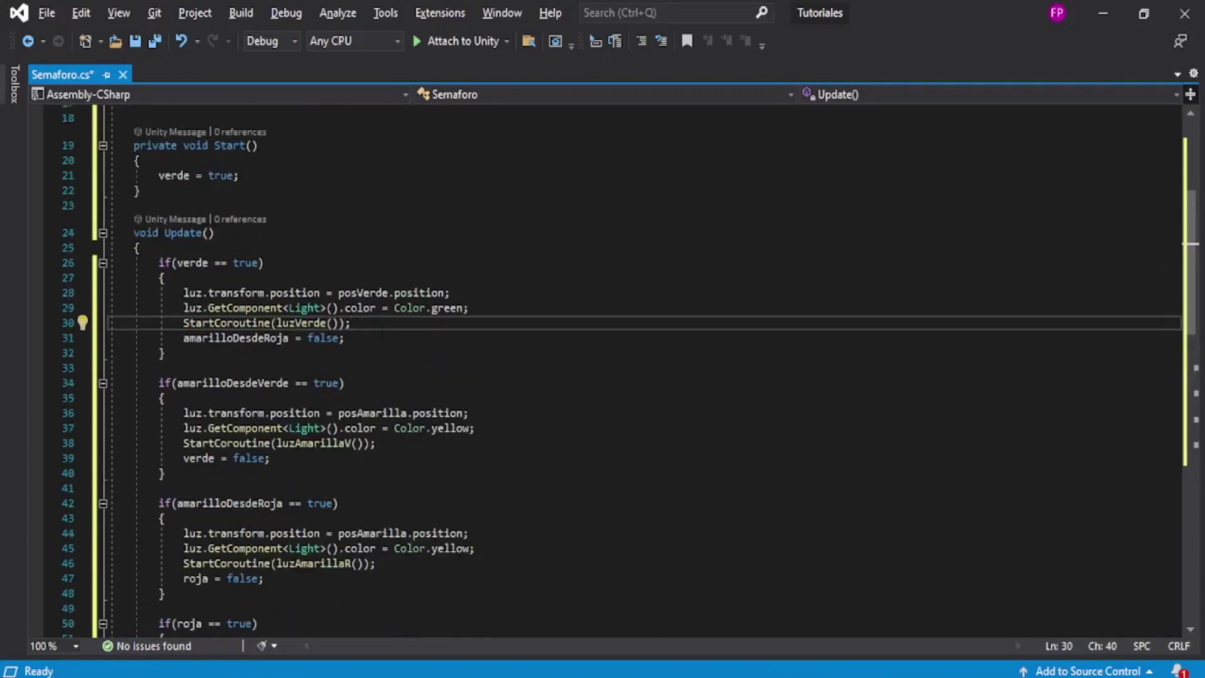
pyautogui.moveTo(183, 337); pyautogui.dragTo(285, 337)
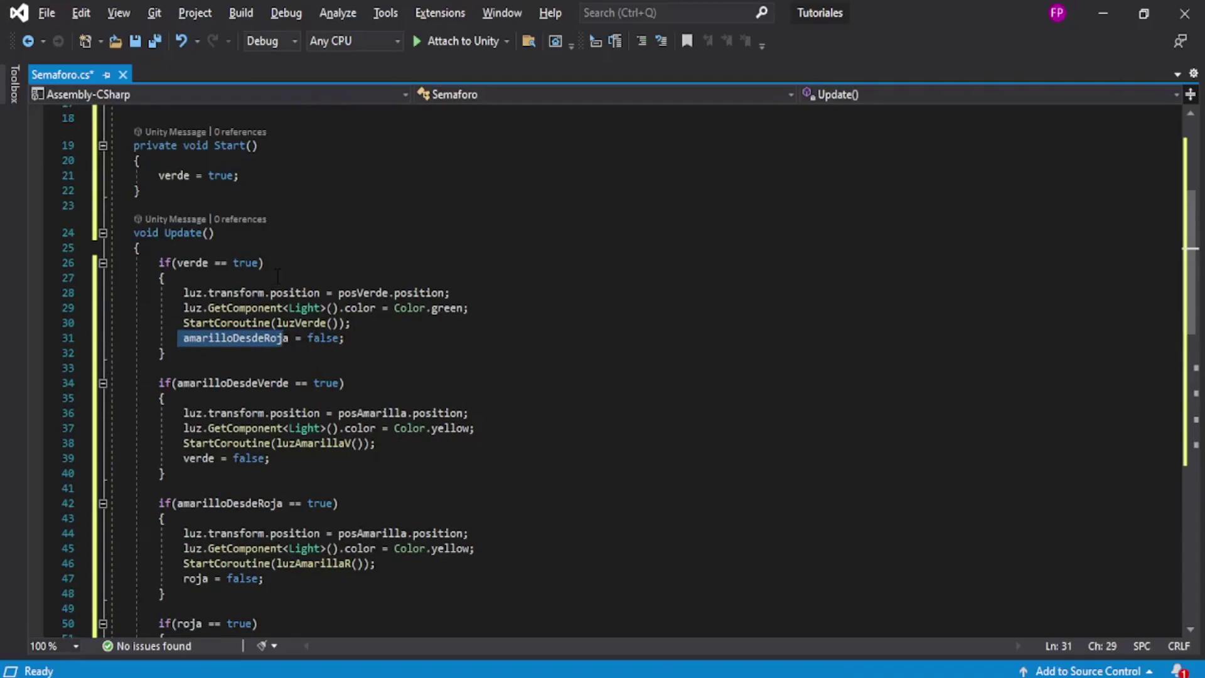
pyautogui.click(376, 323)
pyautogui.scroll(6, 433, 362)
pyautogui.scroll(-4, 433, 361)
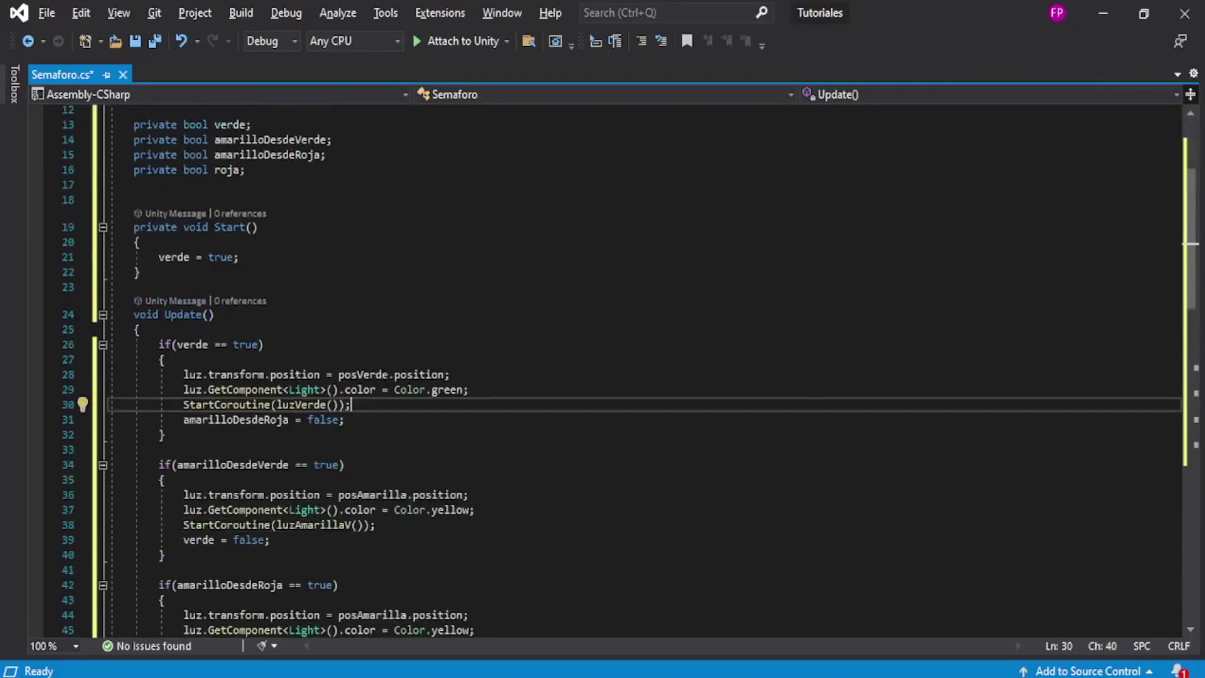
pyautogui.scroll(-5, 433, 361)
pyautogui.scroll(-5, 433, 361)
pyautogui.scroll(-5, 433, 361)
pyautogui.scroll(1, 440, 376)
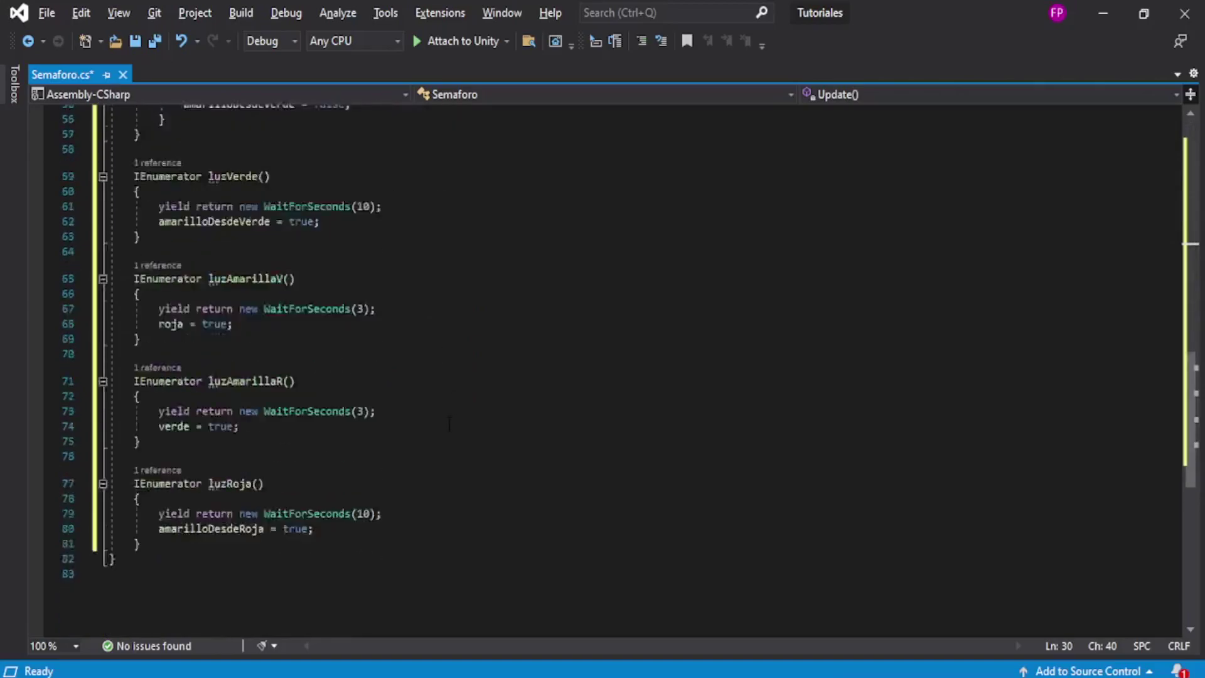
pyautogui.scroll(7, 446, 401)
pyautogui.scroll(10, 454, 428)
pyautogui.scroll(3, 454, 429)
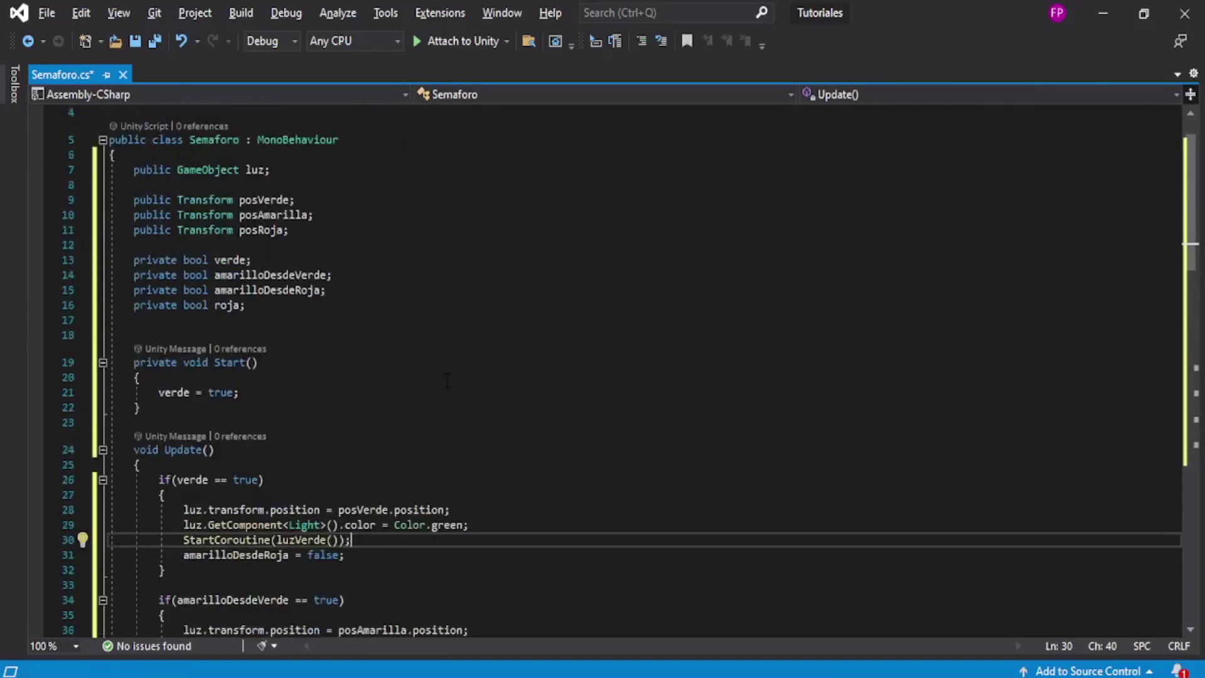
pyautogui.scroll(-2, 426, 452)
pyautogui.click(406, 464)
pyautogui.scroll(-3, 507, 433)
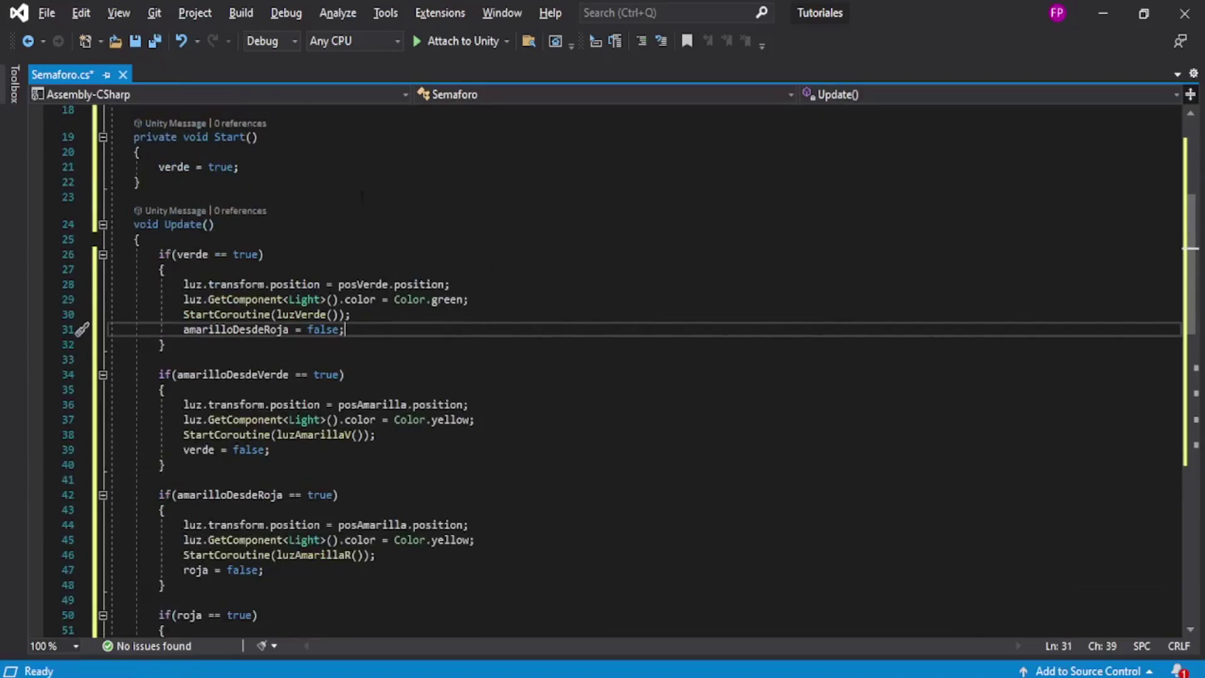
pyautogui.click(135, 41)
pyautogui.hotkey('alt', 'Tab')
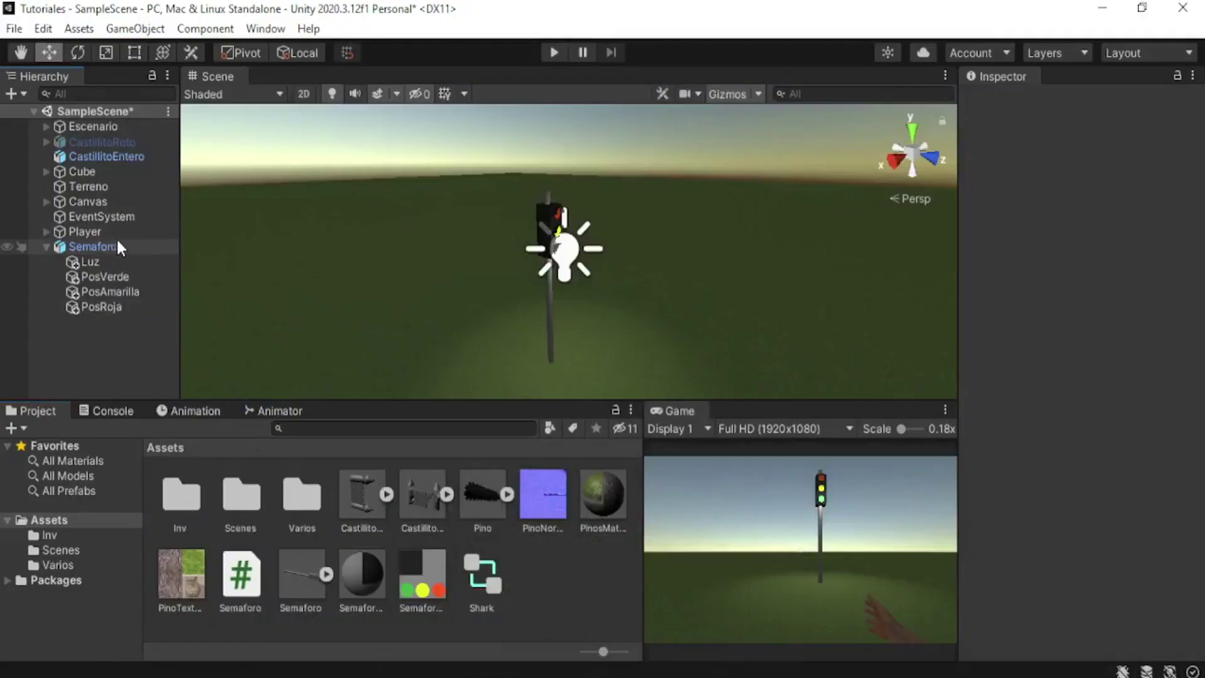
# Add the Semaforo script to the traffic light and link Luz, PosVerde, PosAmarilla and PosRoja.
pyautogui.click(94, 246)
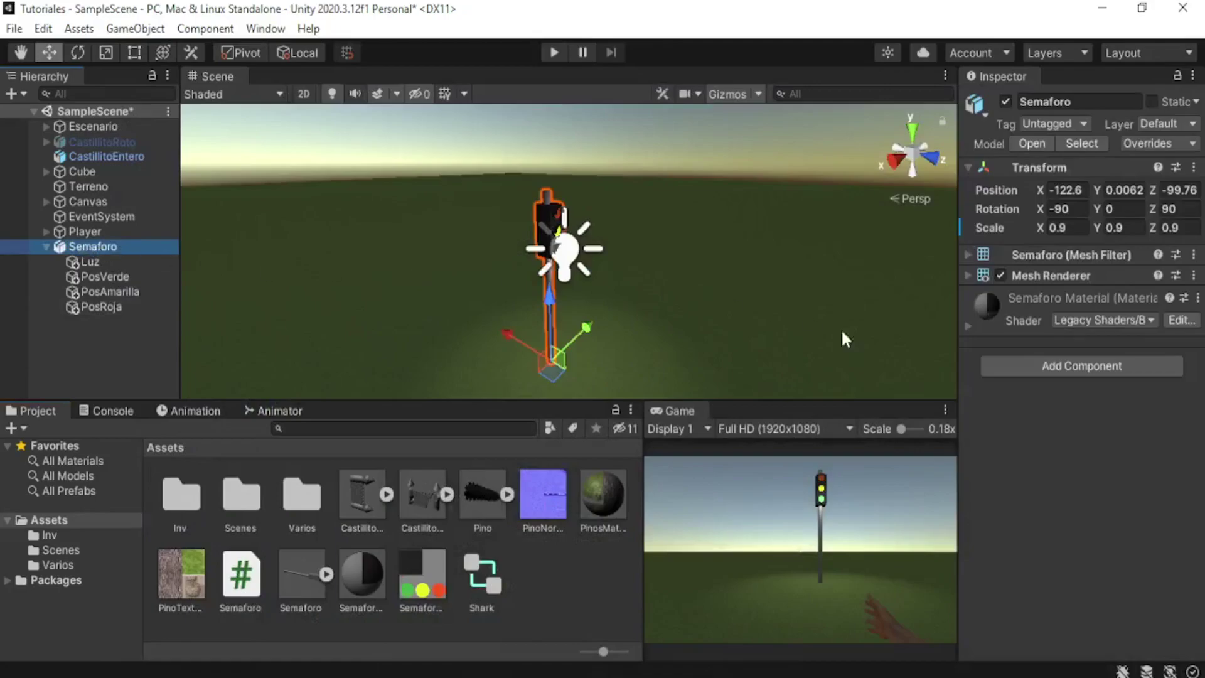
pyautogui.moveTo(240, 574); pyautogui.dragTo(1057, 473)
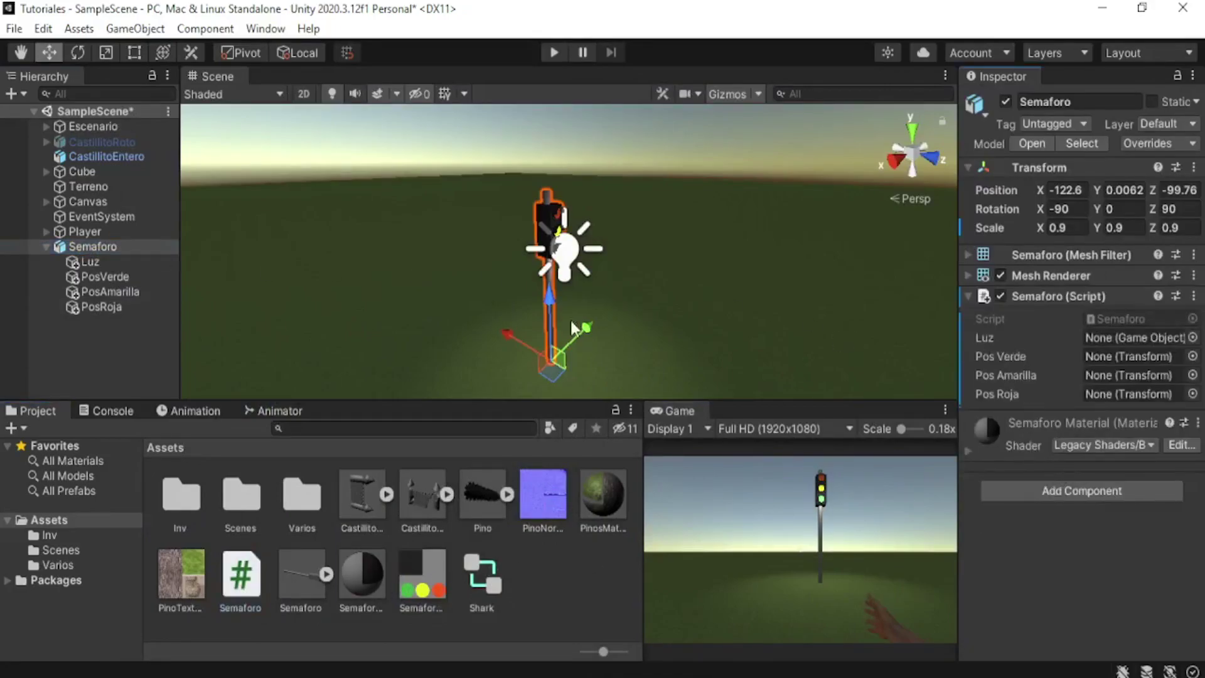
pyautogui.moveTo(88, 261)
pyautogui.mouseDown()
pyautogui.moveTo(851, 328)
pyautogui.moveTo(1126, 339)
pyautogui.mouseUp()
pyautogui.moveTo(114, 277); pyautogui.dragTo(1108, 359)
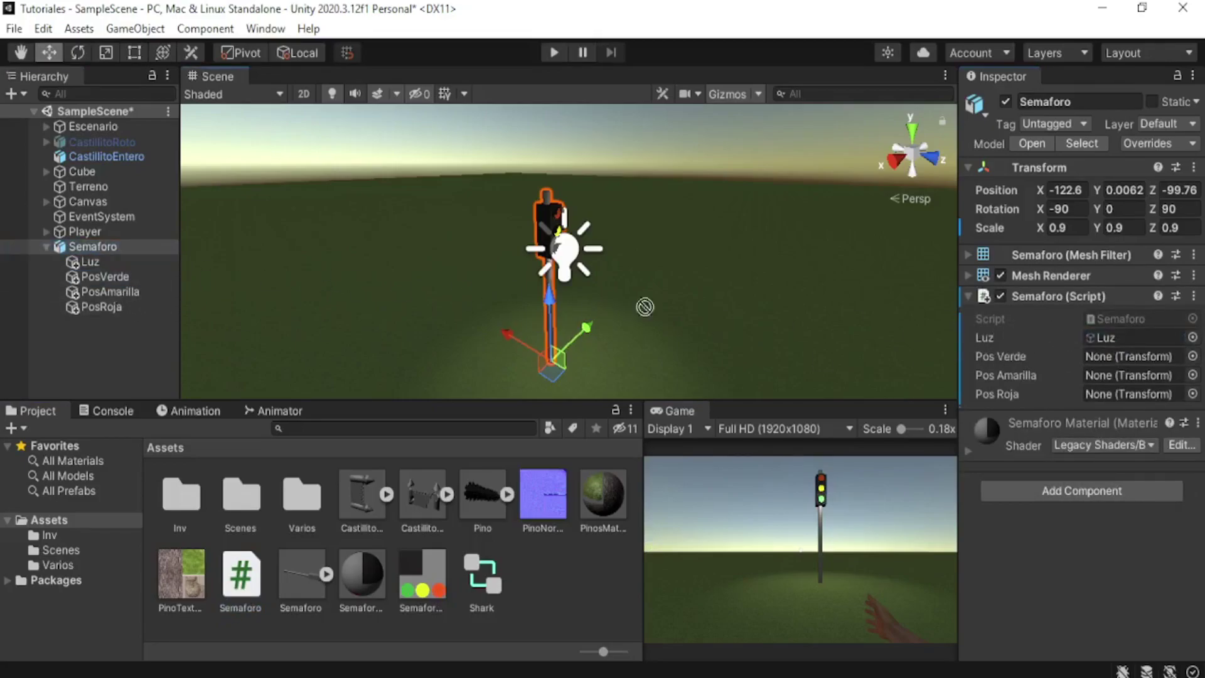
pyautogui.moveTo(107, 292); pyautogui.dragTo(1097, 377)
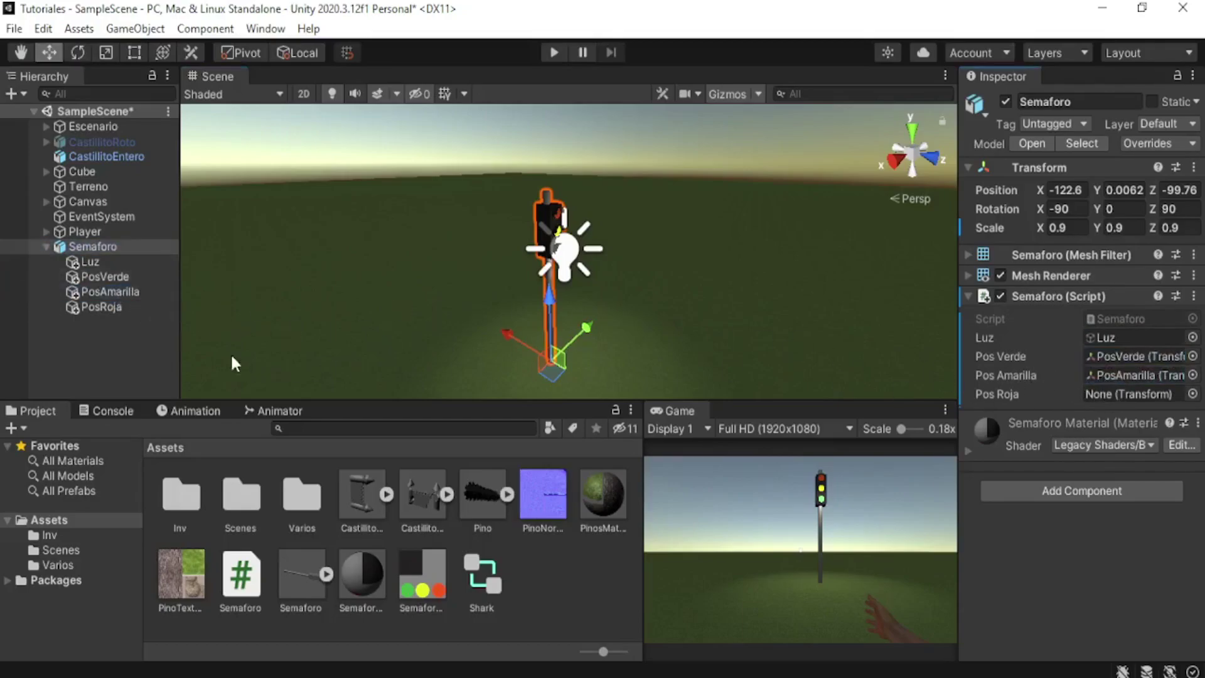
pyautogui.moveTo(106, 307); pyautogui.dragTo(1122, 395)
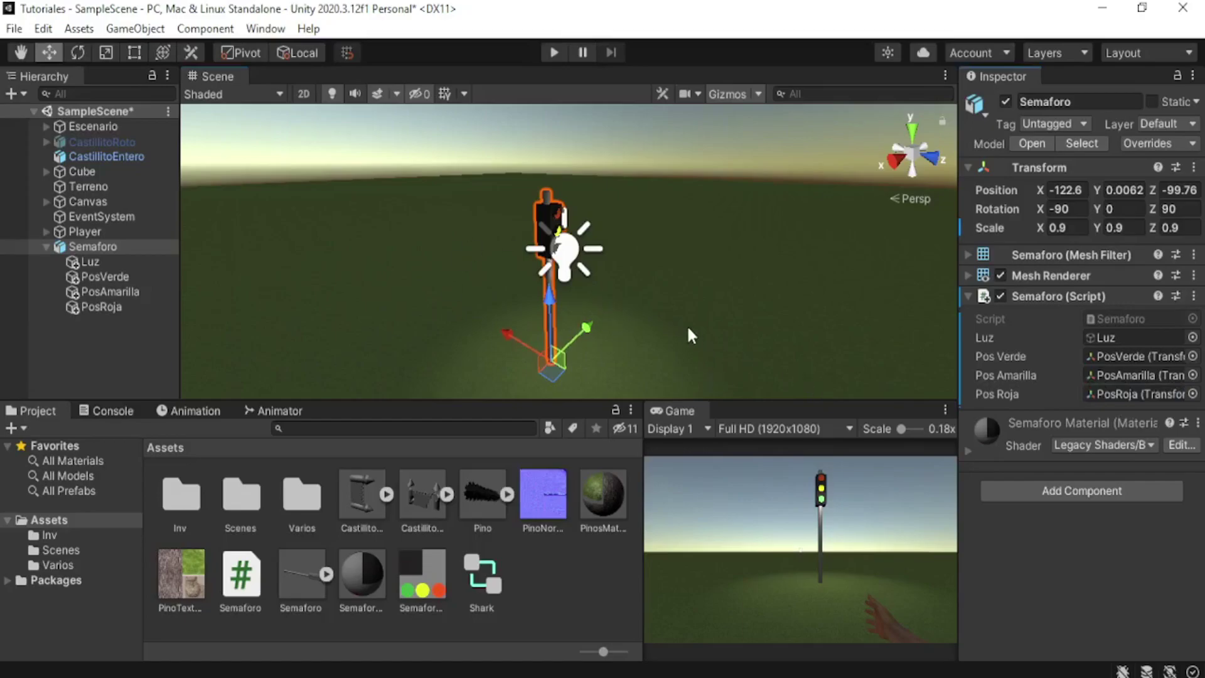
pyautogui.click(131, 353)
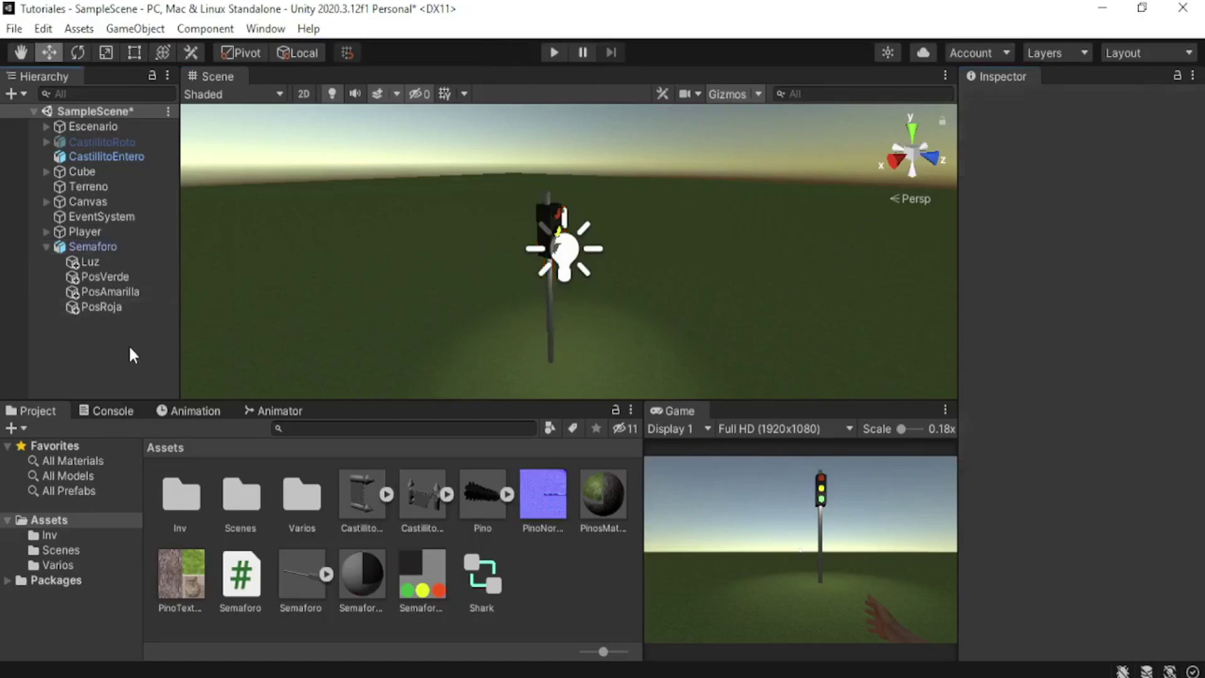
# Play the scene to watch the light cycle, view Luz's Light settings, then stop play.
pyautogui.click(543, 52)
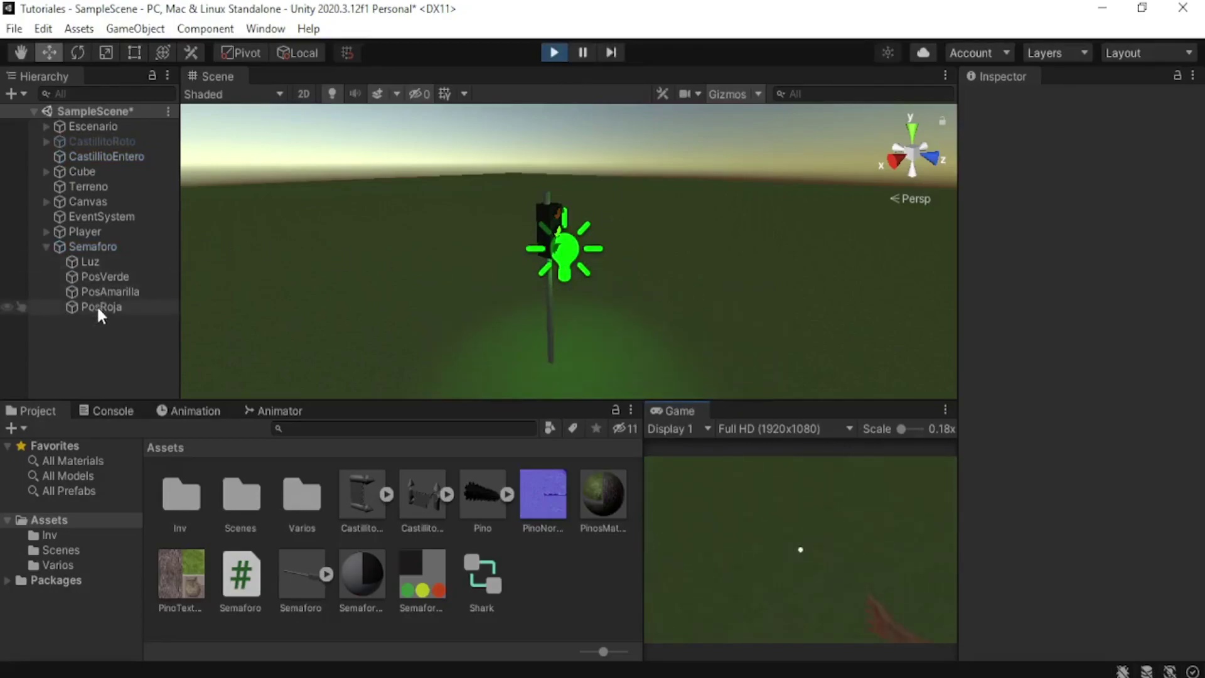
pyautogui.click(95, 247)
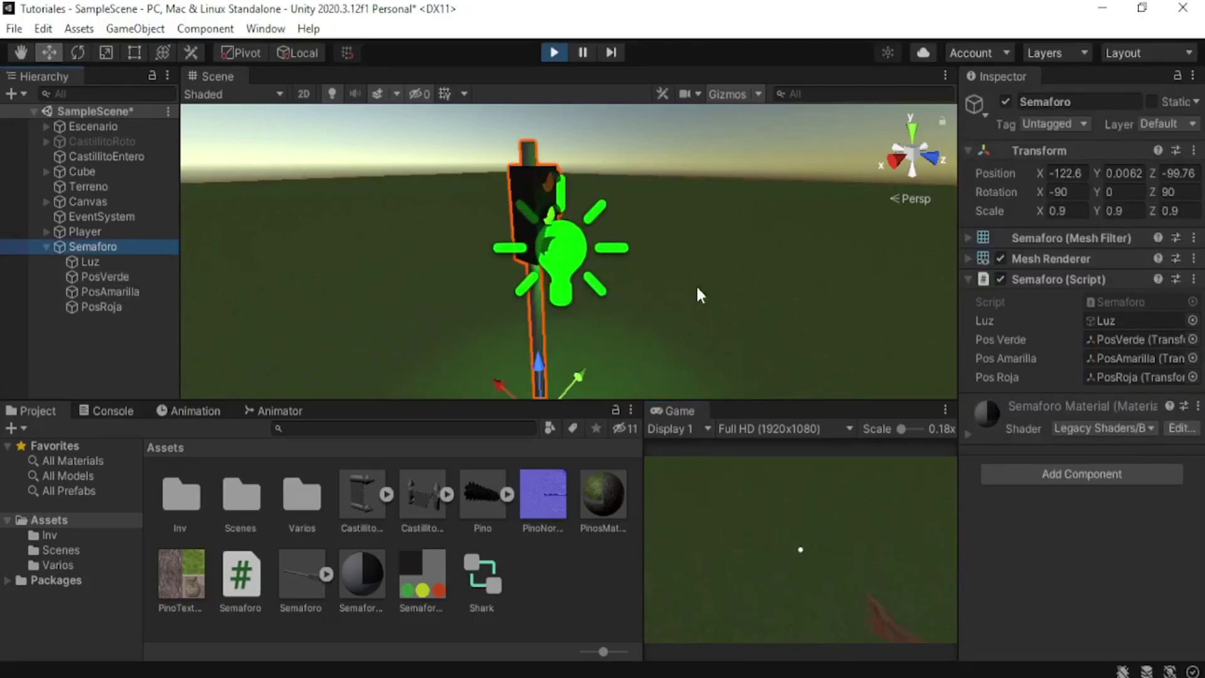
pyautogui.keyDown('alt'); pyautogui.moveTo(696, 285); pyautogui.dragTo(536, 249); pyautogui.keyUp('alt')
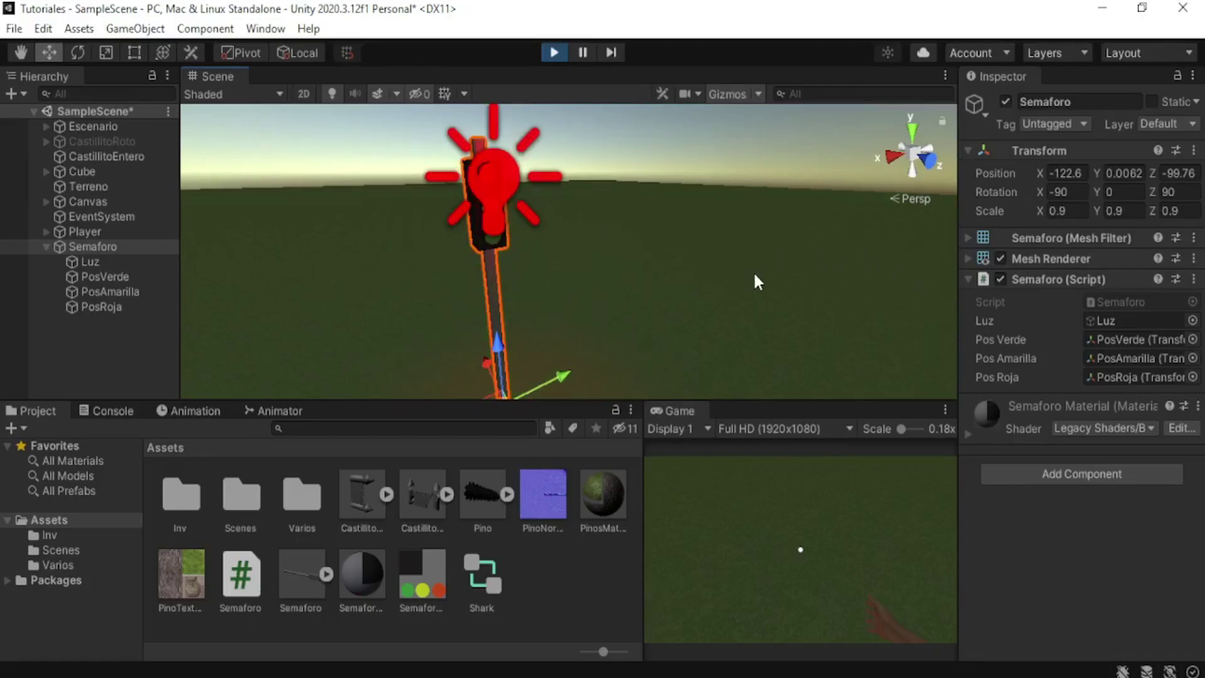
pyautogui.scroll(-2, 755, 275)
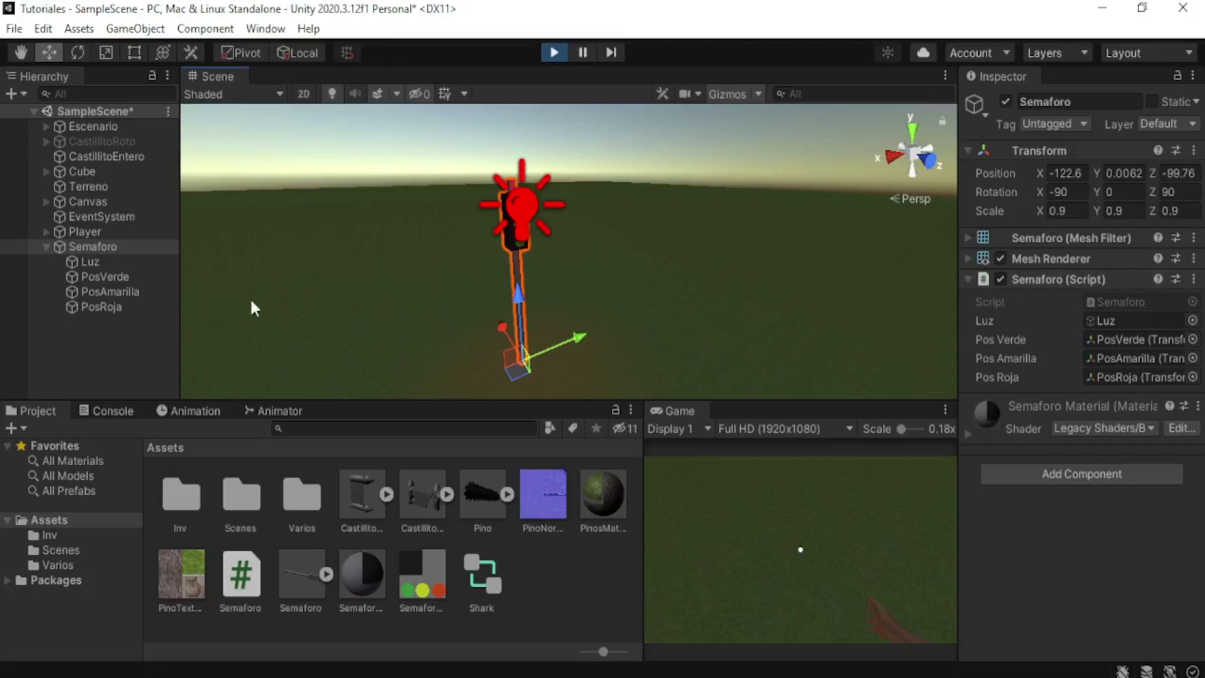
pyautogui.click(92, 258)
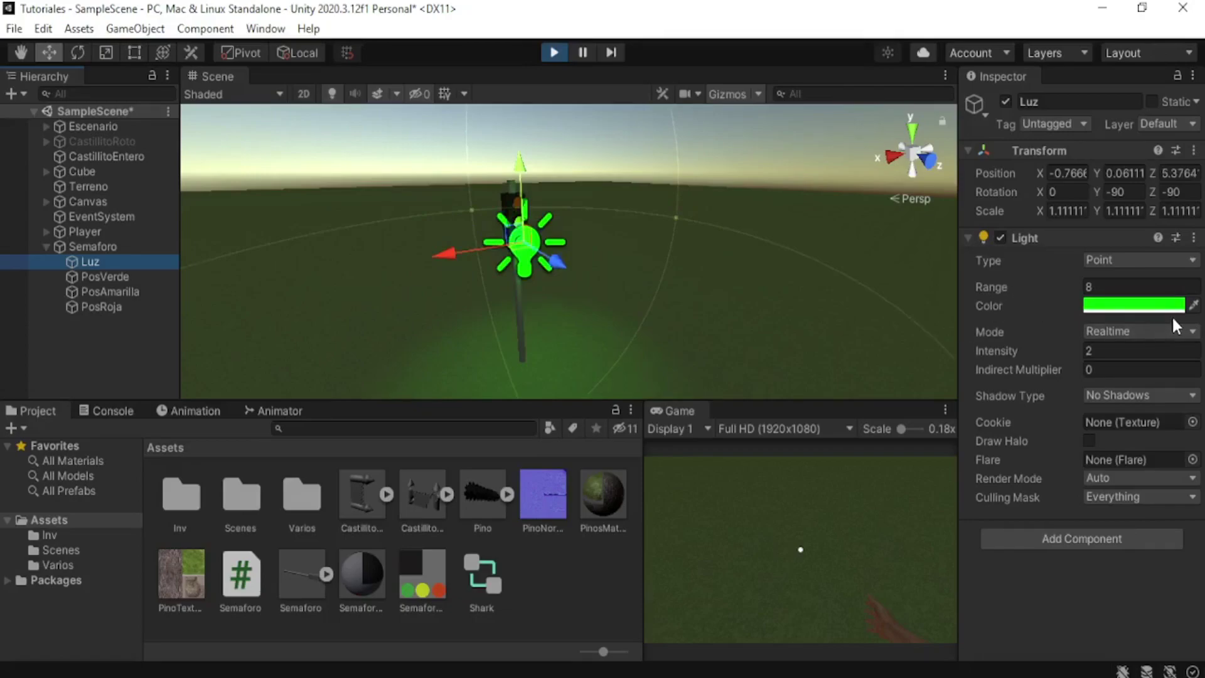
pyautogui.click(554, 54)
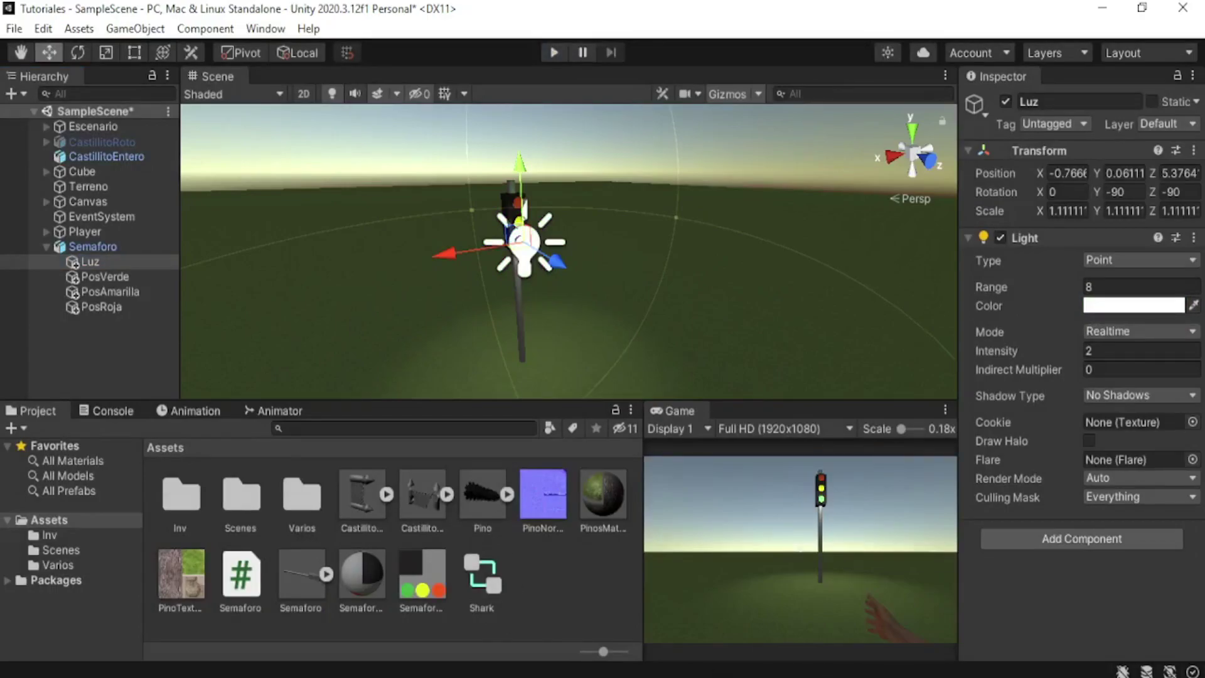
# Change the Luz light colour from white to a darker, softer green (3DA11B).
pyautogui.click(1104, 306)
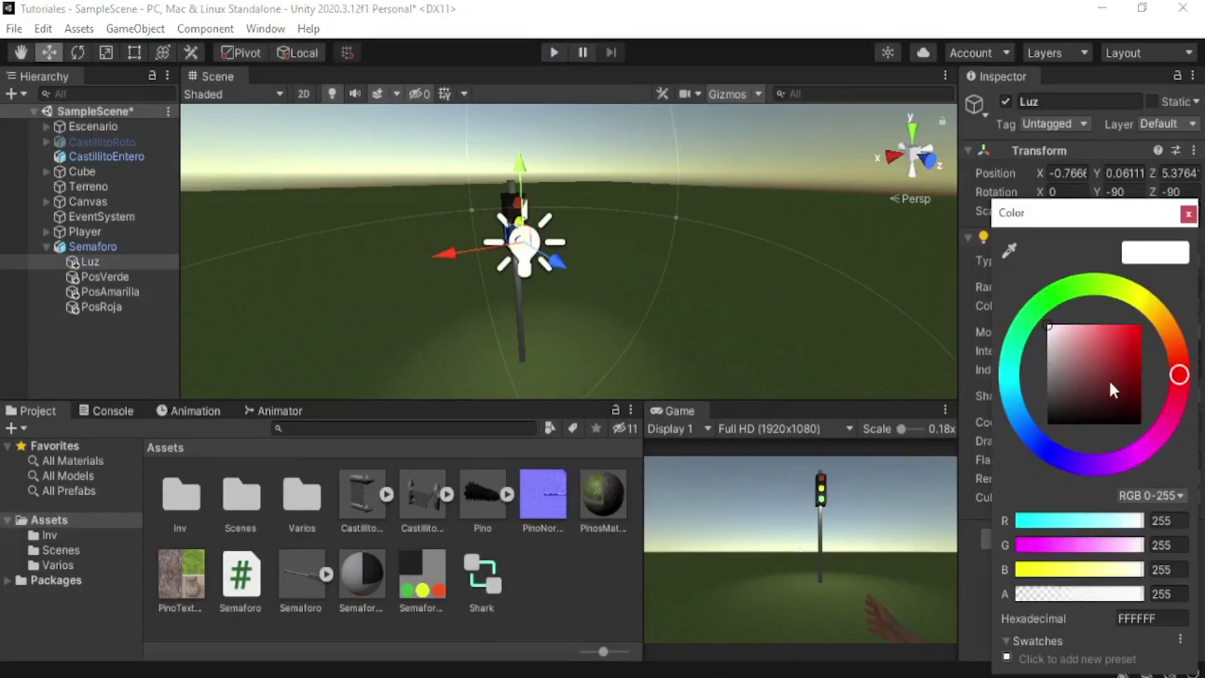
pyautogui.click(1074, 287)
pyautogui.moveTo(1125, 360); pyautogui.dragTo(1126, 362)
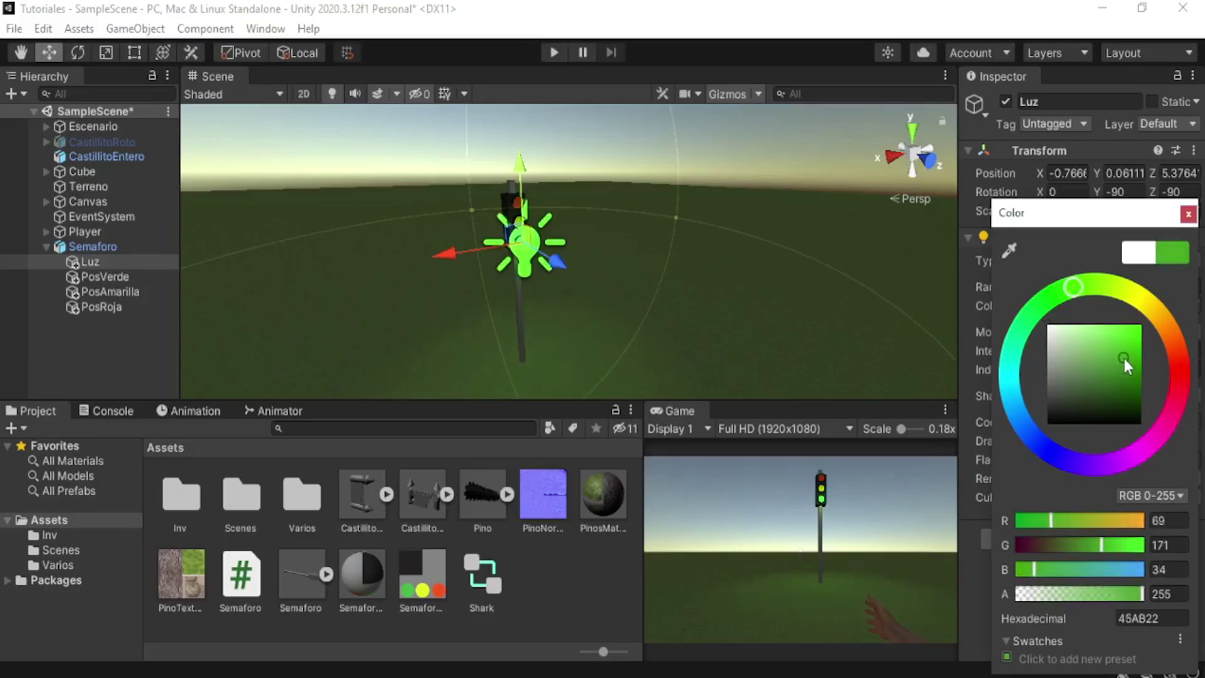
pyautogui.keyDown('alt'); pyautogui.moveTo(628, 300); pyautogui.dragTo(612, 306); pyautogui.keyUp('alt')
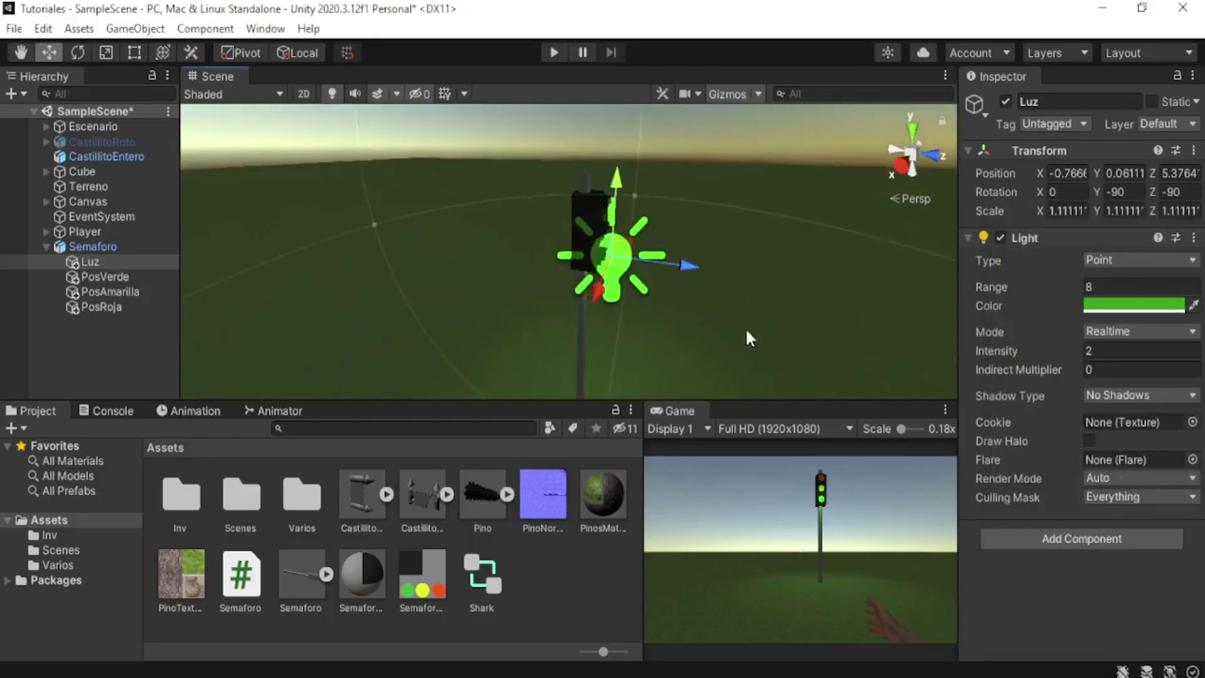
pyautogui.click(1143, 307)
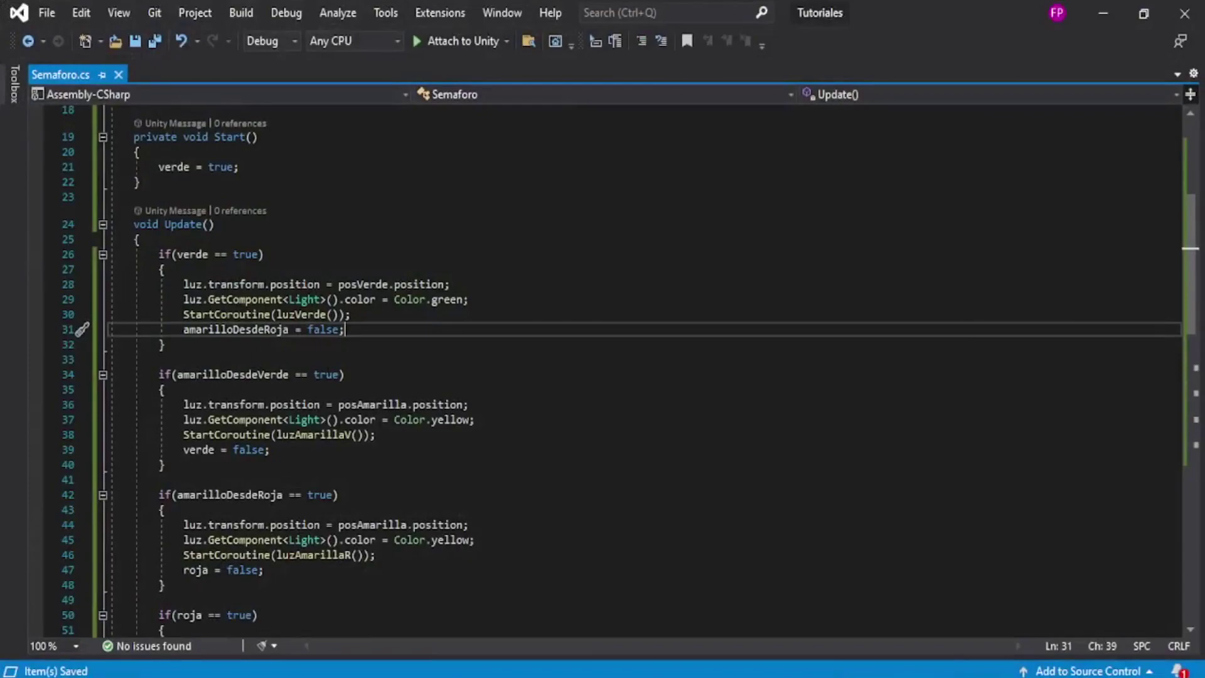
# Replace Color.green on line 29 with new Color32(61, 161, 27, 255), save, and return to Unity.
pyautogui.moveTo(432, 299)
pyautogui.mouseDown()
pyautogui.moveTo(459, 299)
pyautogui.moveTo(394, 300)
pyautogui.mouseUp()
pyautogui.write('new color')
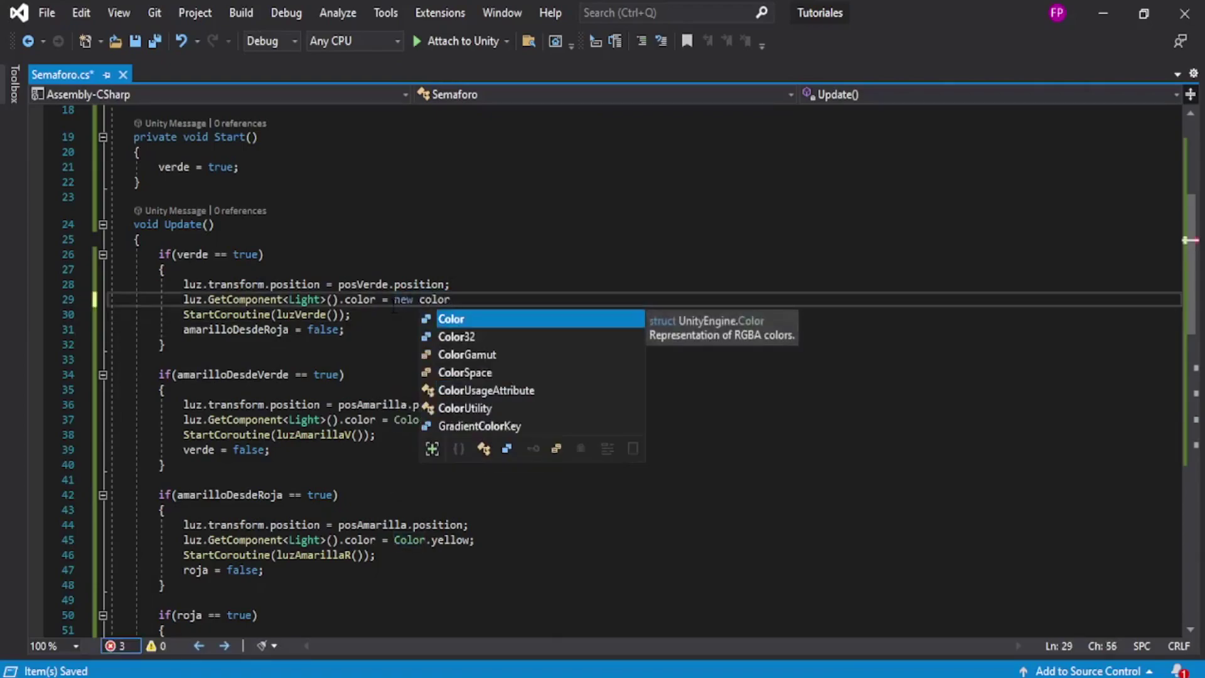
pyautogui.press('Down')
pyautogui.press('Return')
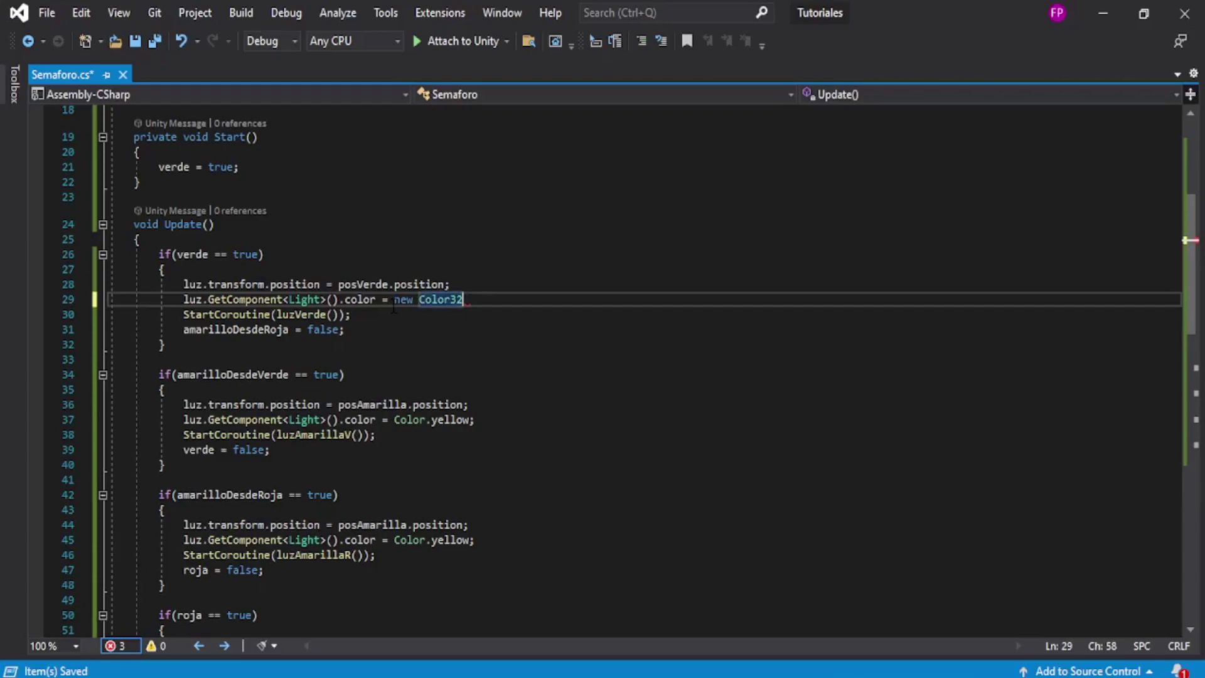
pyautogui.write('(')
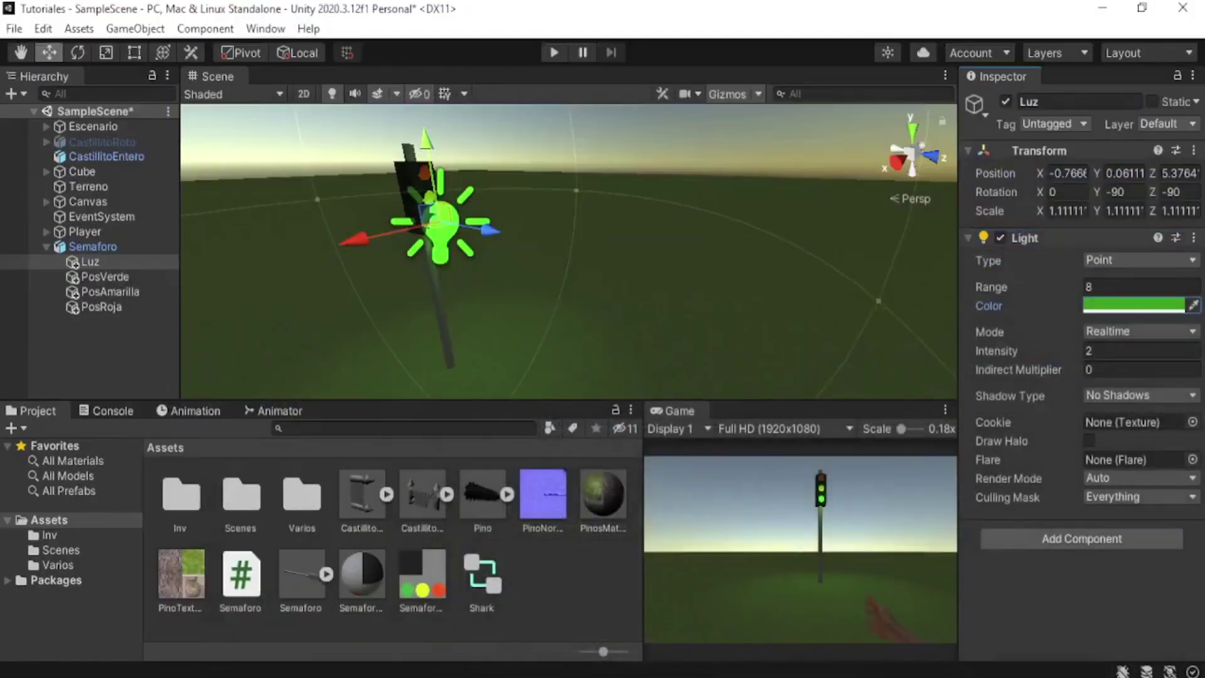
pyautogui.click(1135, 306)
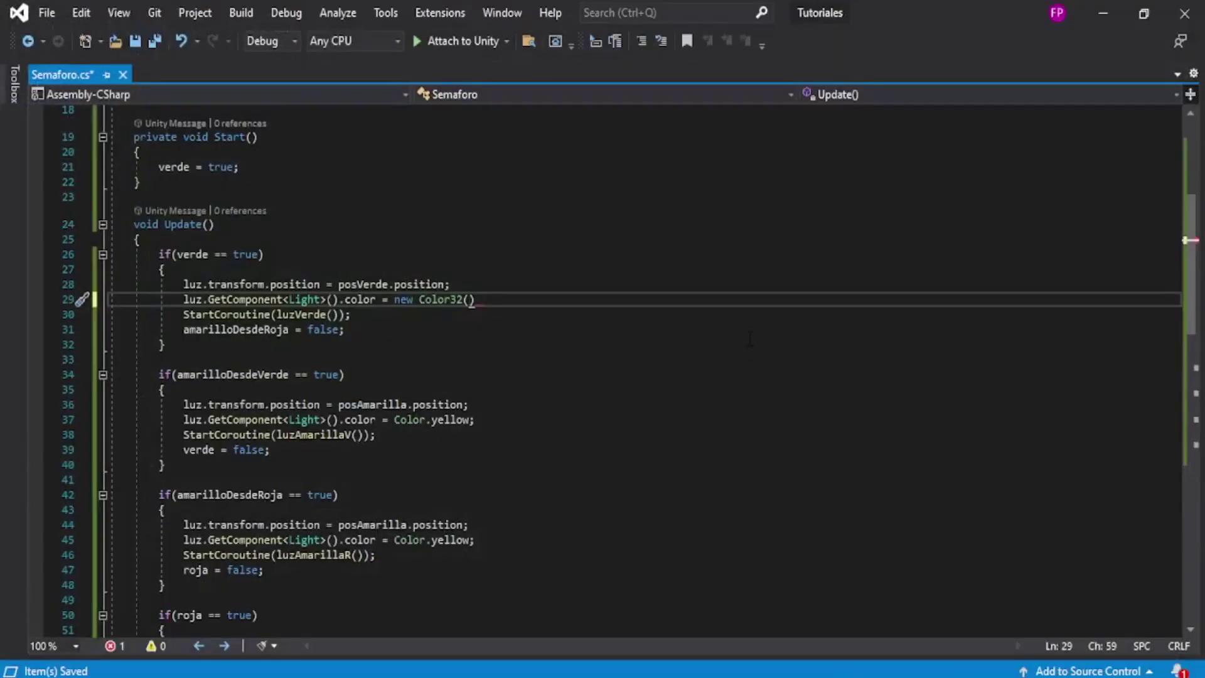
pyautogui.write('61')
pyautogui.write(',161,')
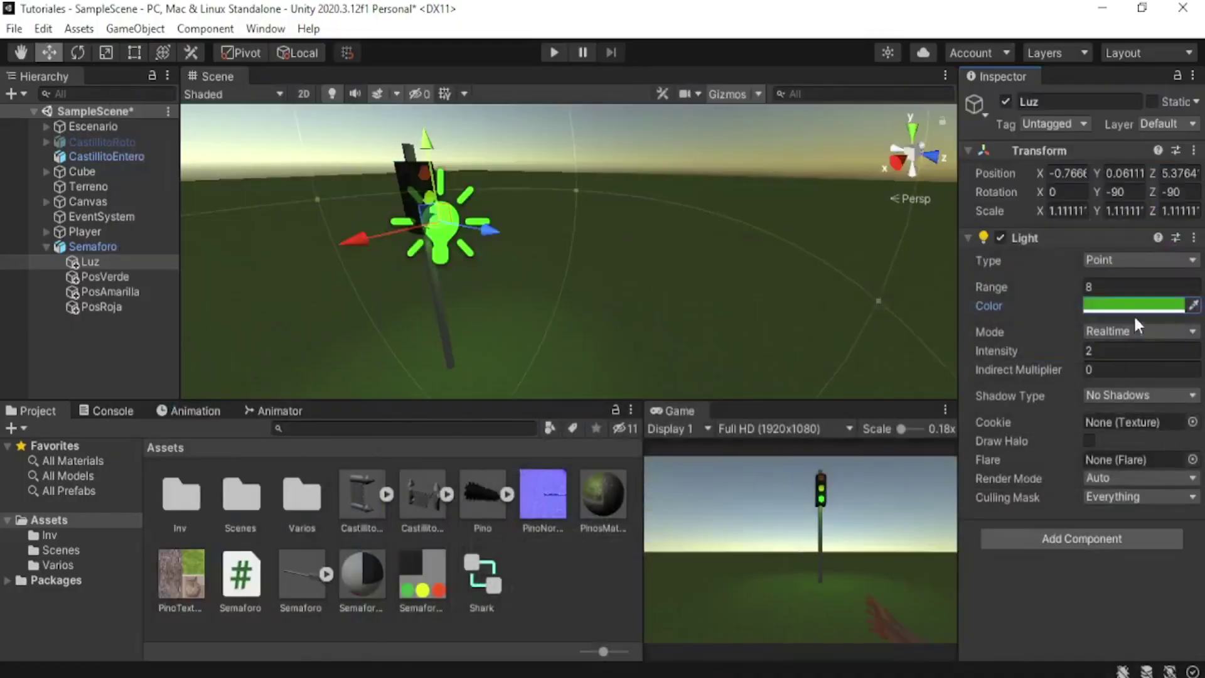
pyautogui.click(1136, 308)
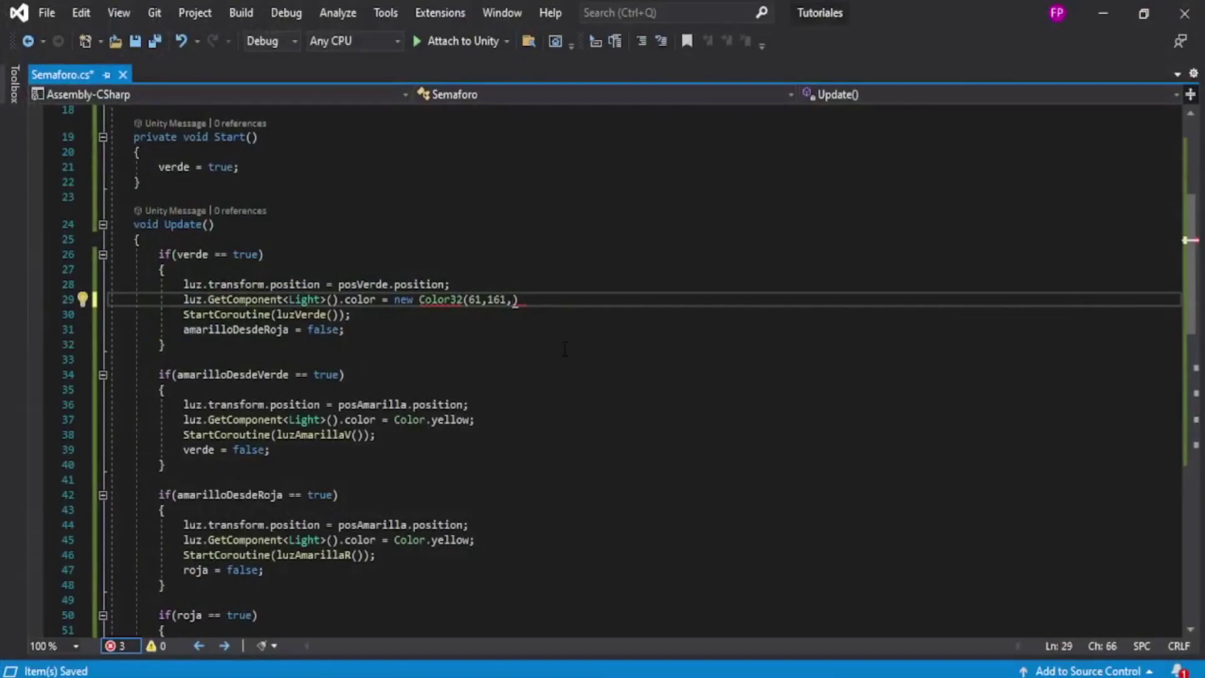
pyautogui.write('27')
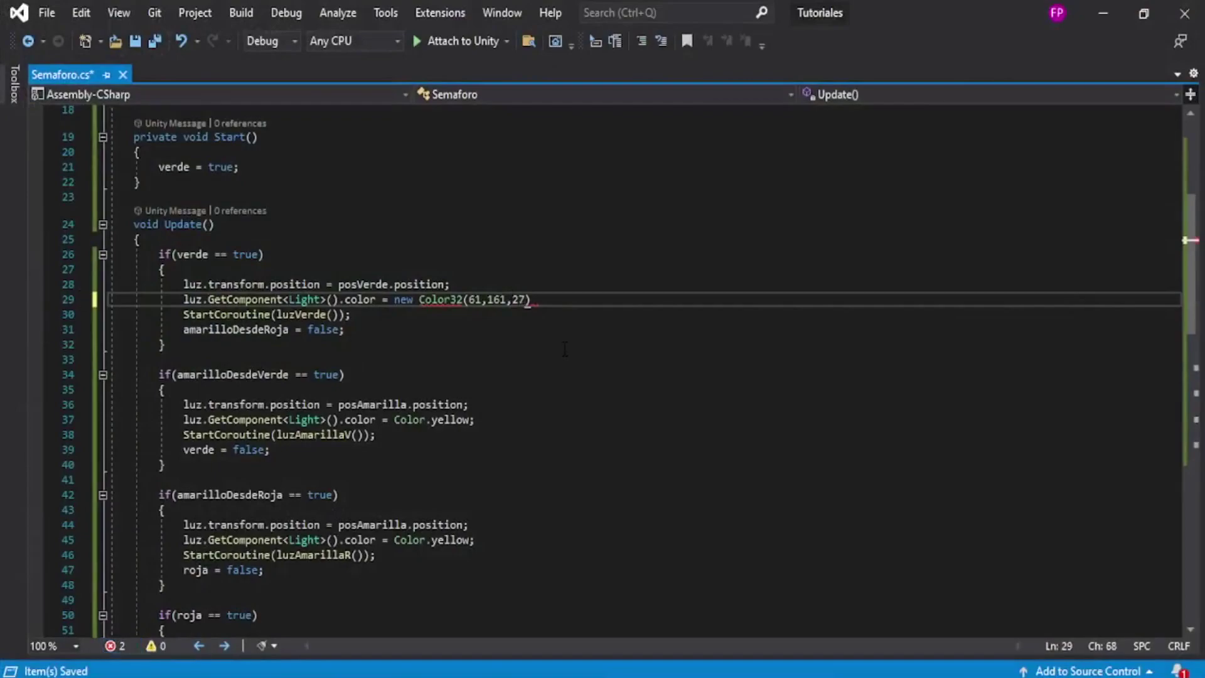
pyautogui.write(', 255')
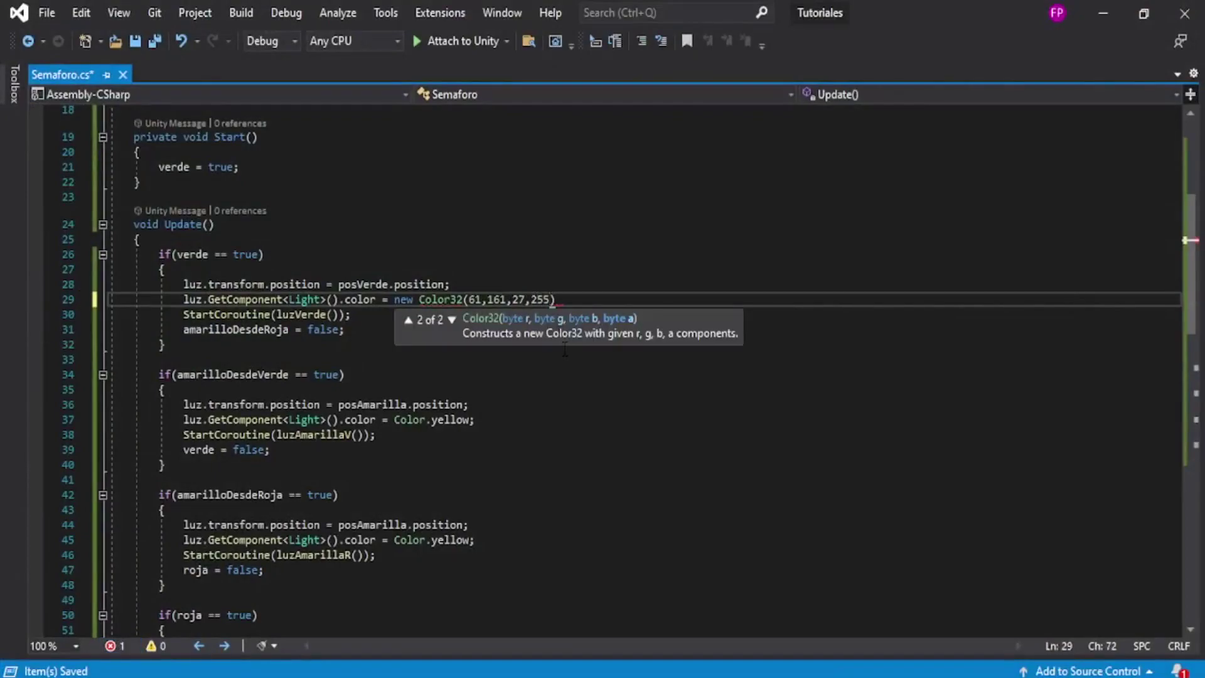
pyautogui.write(');')
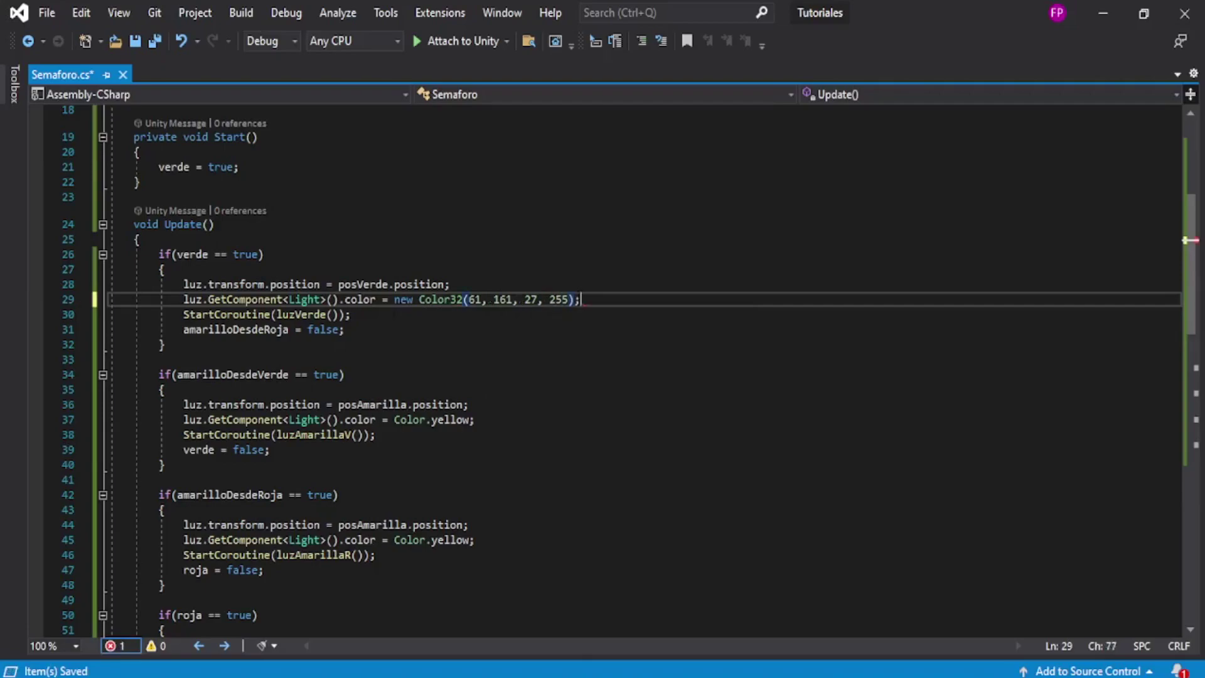
pyautogui.click(137, 43)
pyautogui.hotkey('alt', 'Tab')
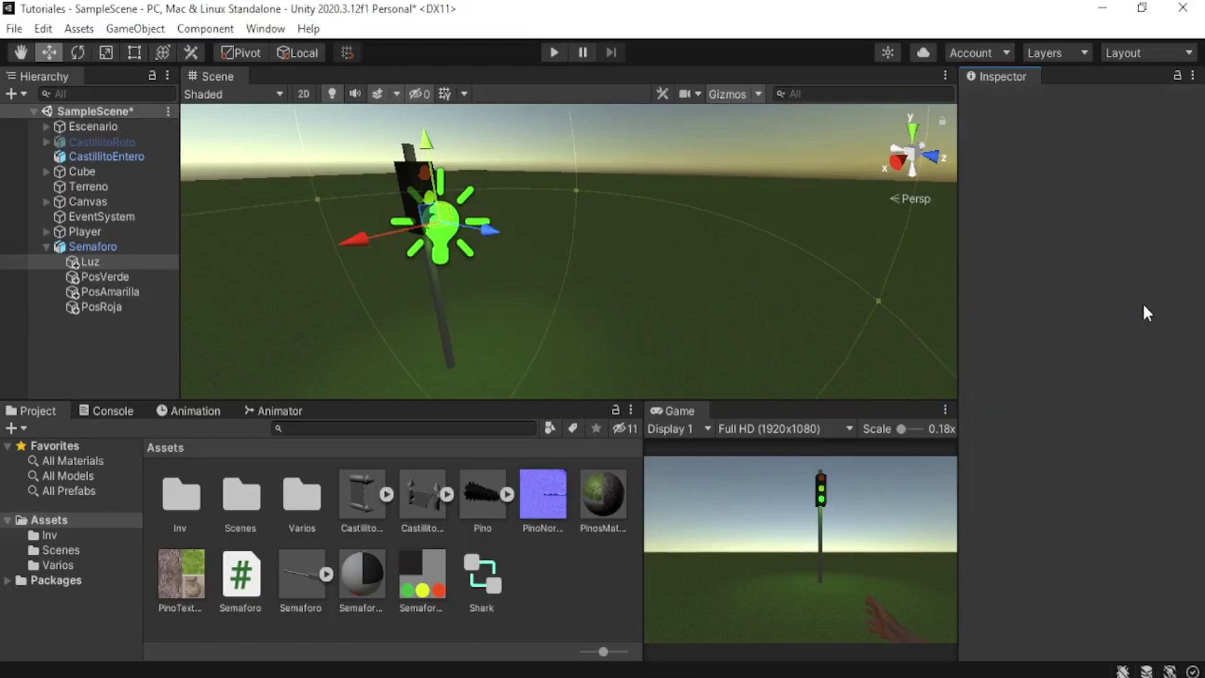
# Check the light's green values and the Color32 line, then start Play mode.
pyautogui.click(1123, 305)
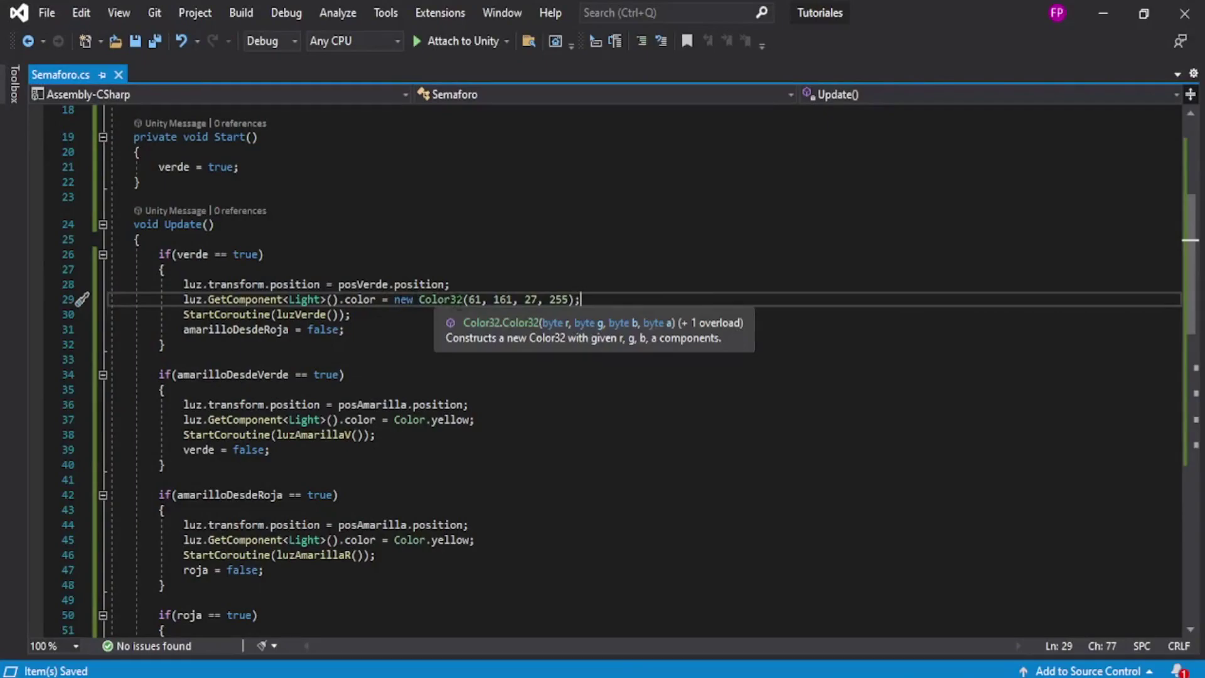
pyautogui.click(464, 299)
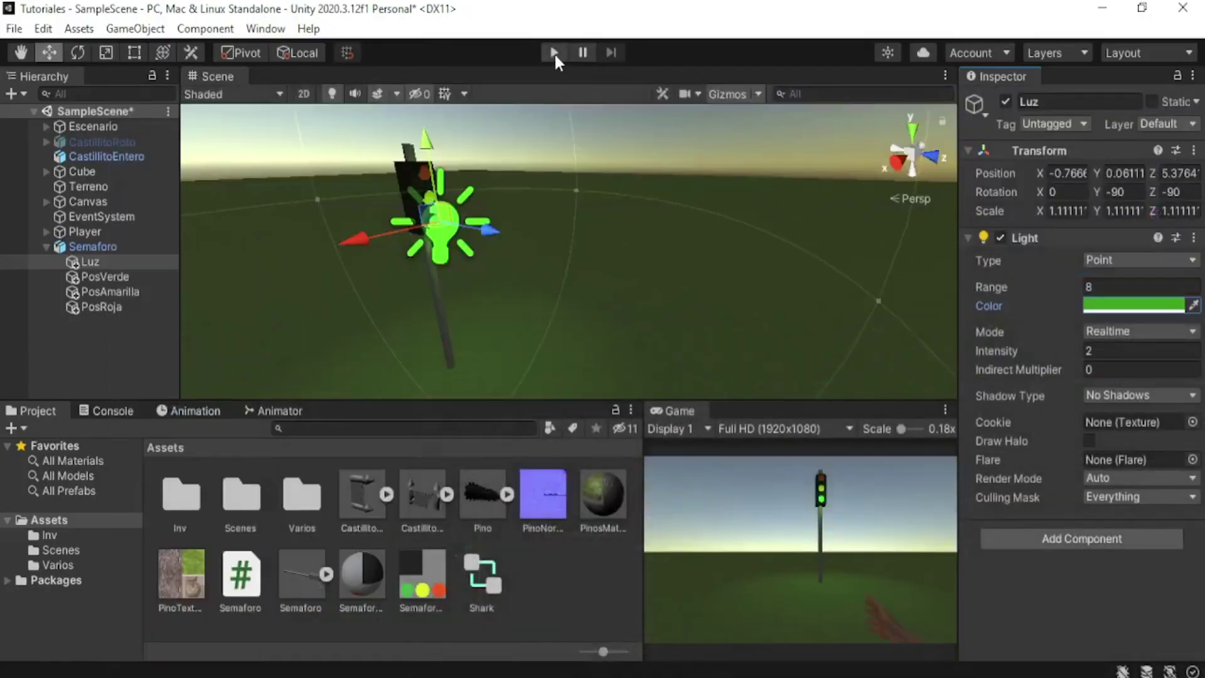
pyautogui.click(557, 48)
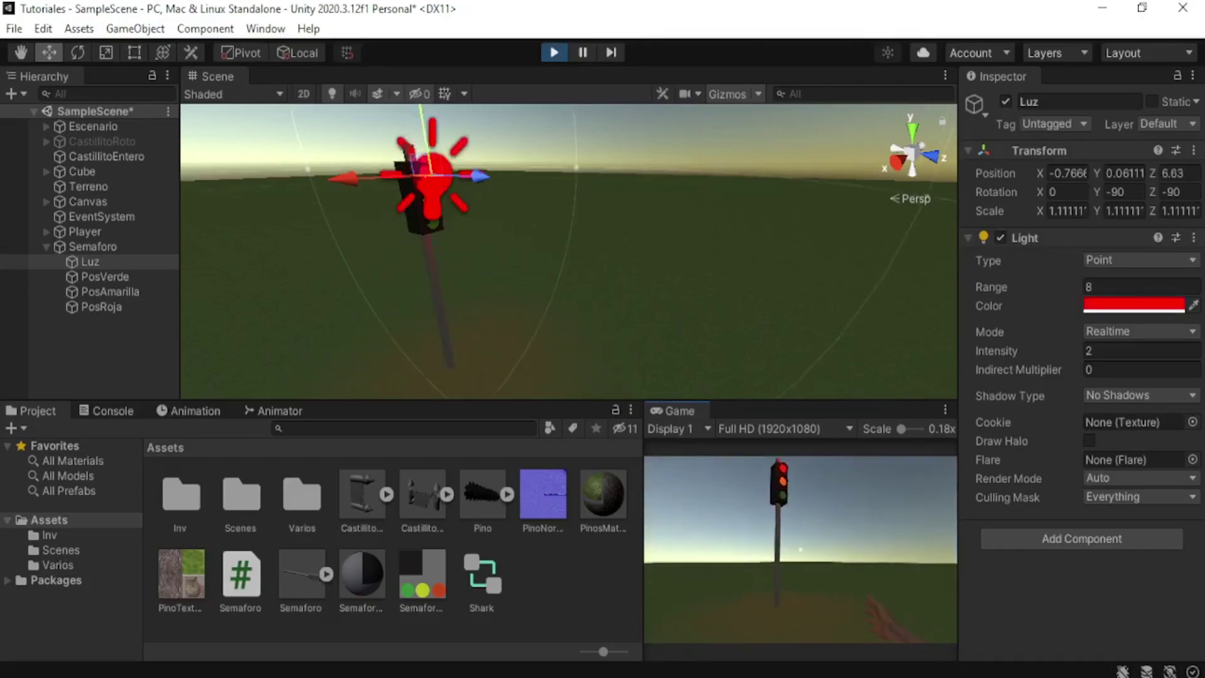
# Walk the player toward the light over two Play runs to watch the green, yellow, red cycle.
pyautogui.press('w')
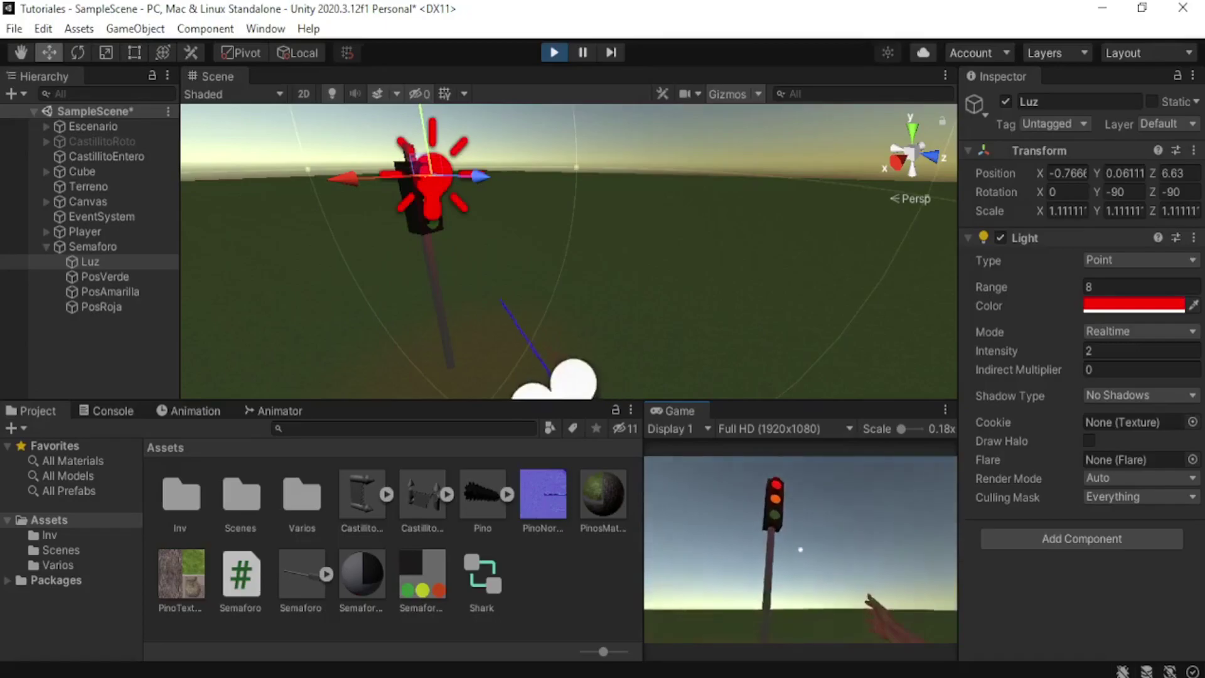
pyautogui.click(553, 52)
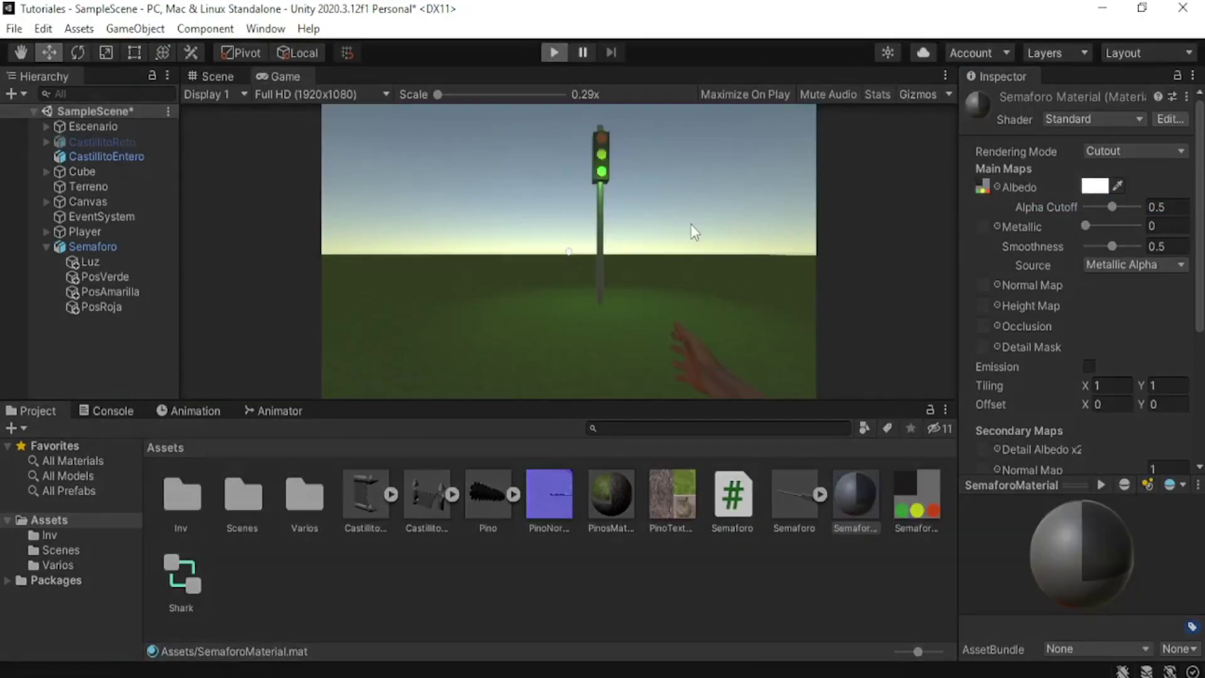
pyautogui.hotkey('ctrl', 'p')
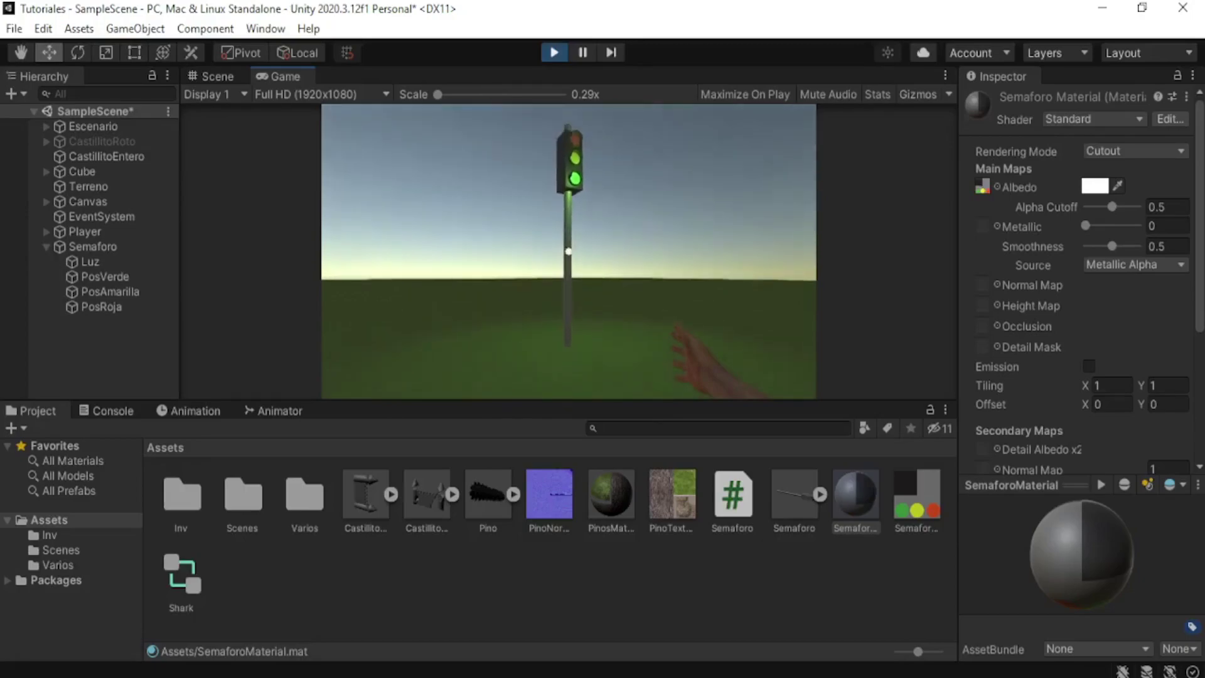
pyautogui.press('s')
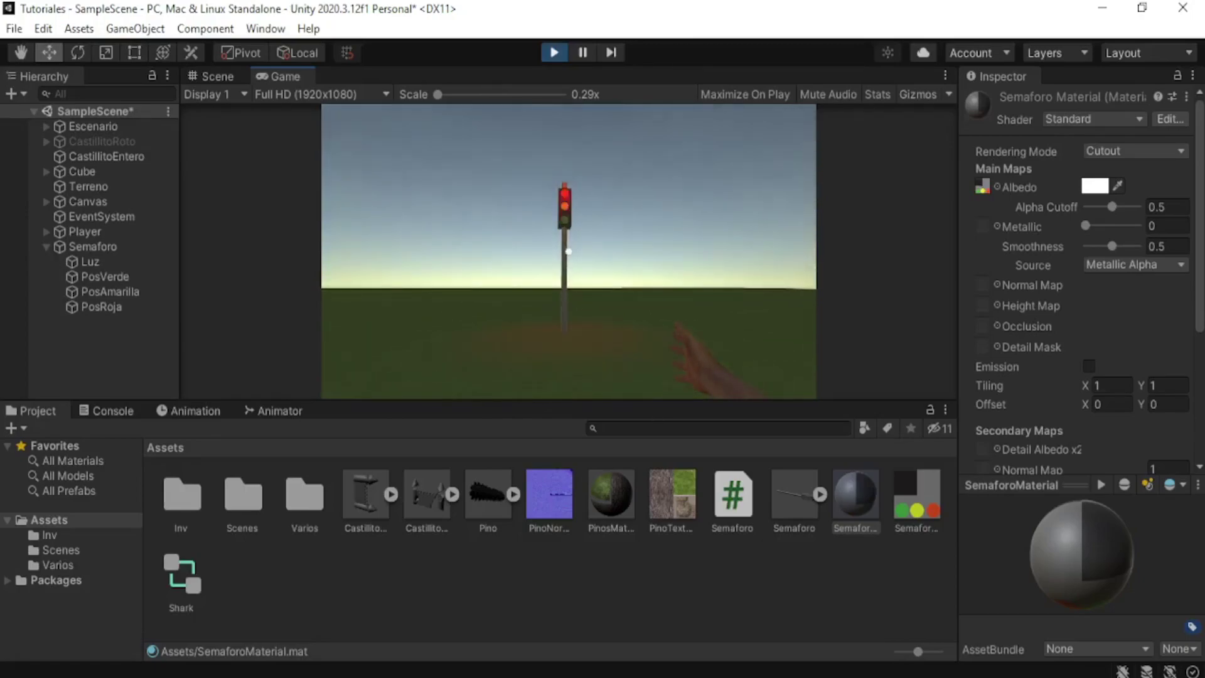
pyautogui.press('w')
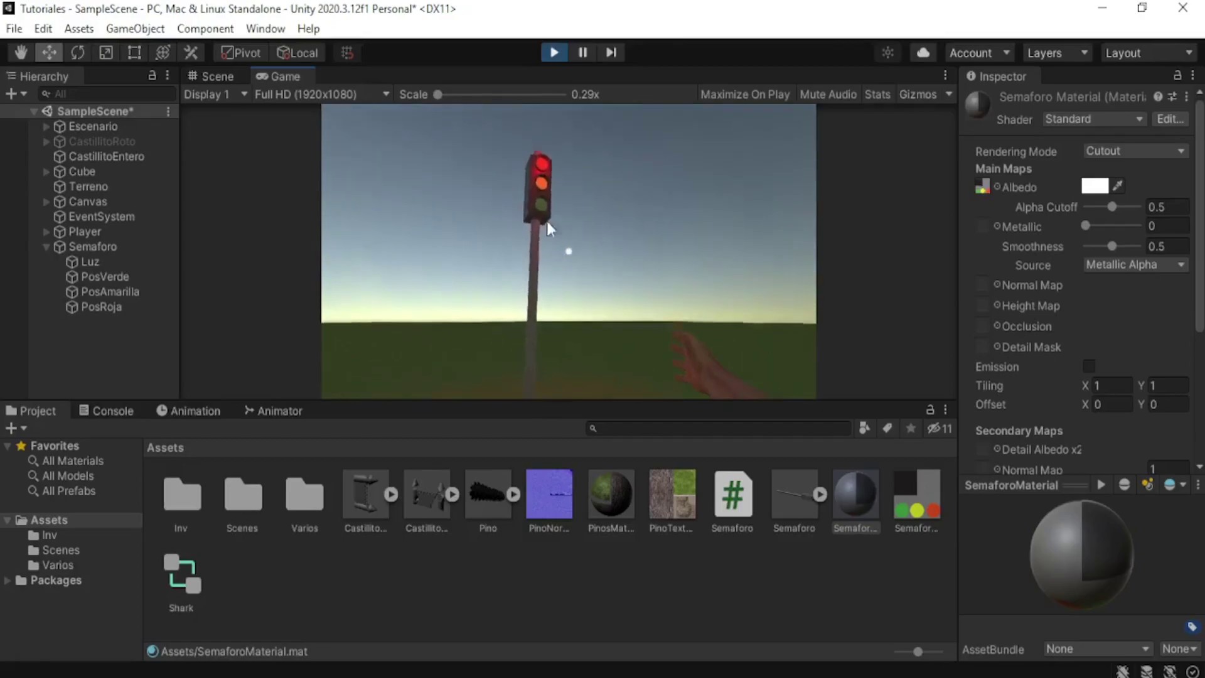
pyautogui.click(552, 52)
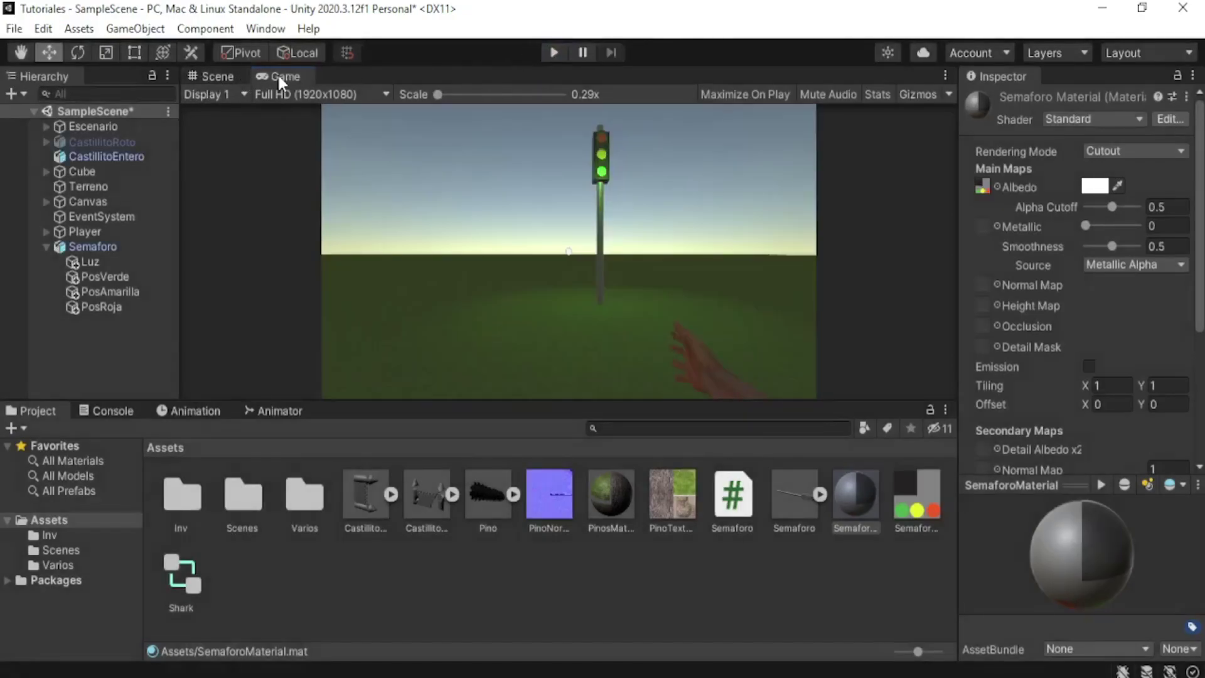
# Return to the Scene view and select the Semaforo traffic light.
pyautogui.click(212, 77)
pyautogui.scroll(-5, 534, 254)
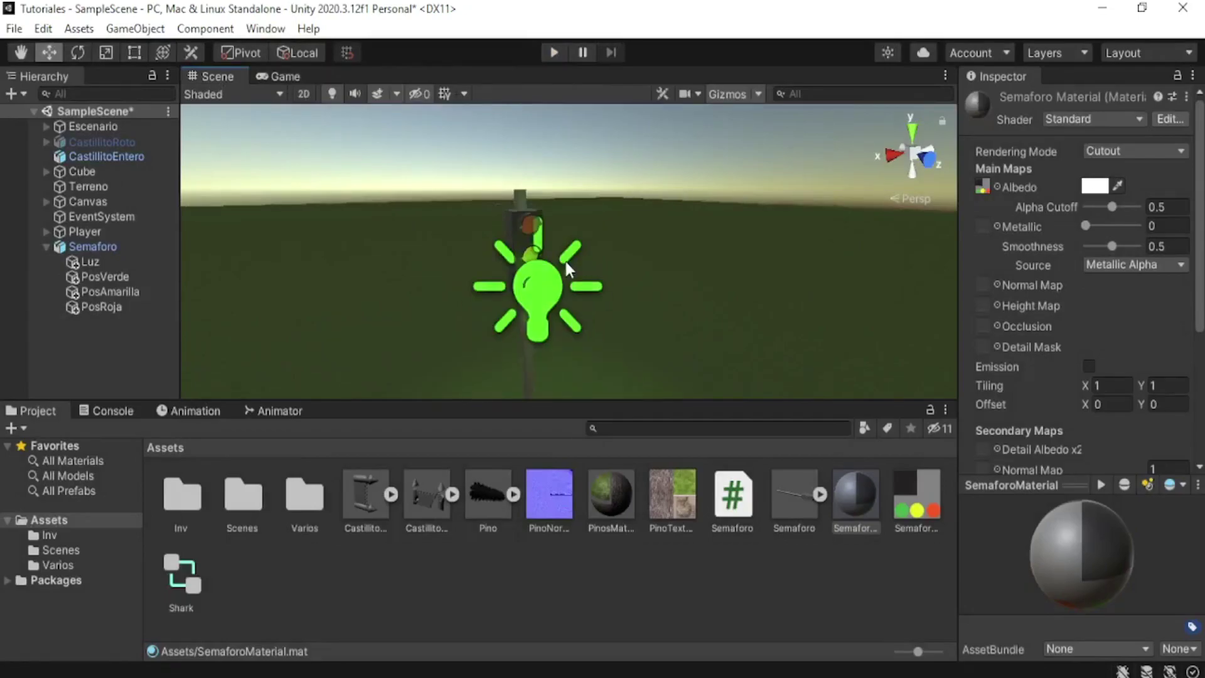
pyautogui.click(543, 313)
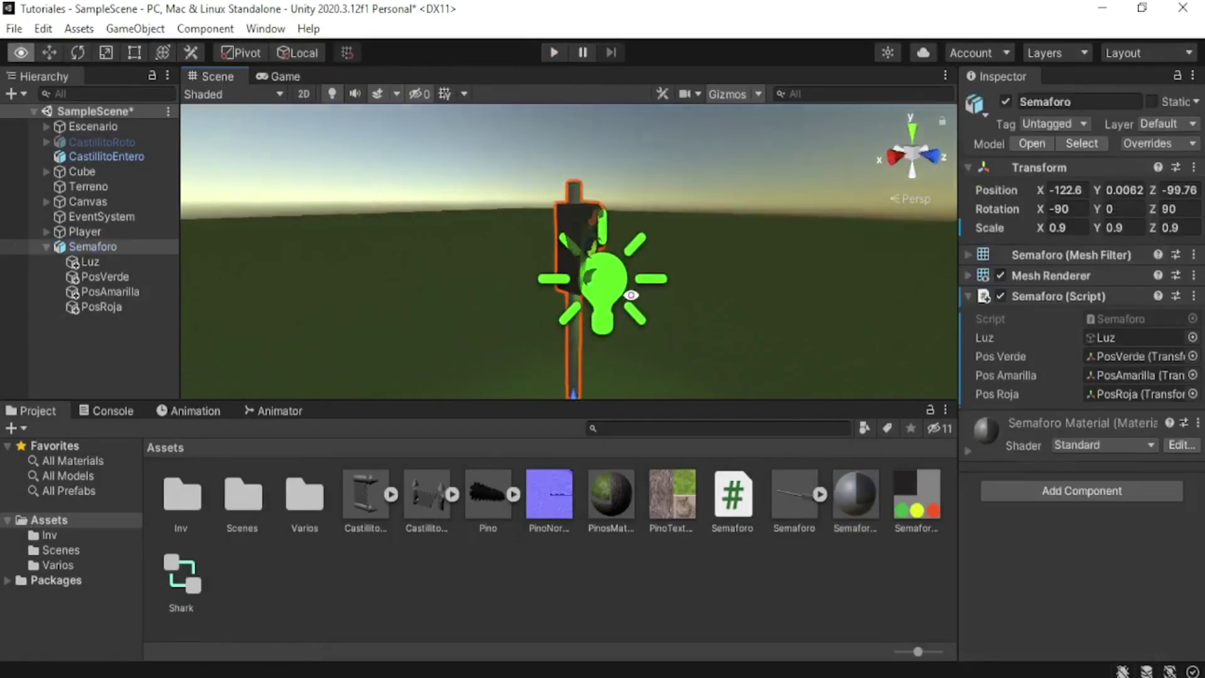
# Select the three light position markers and shift them slightly along X.
pyautogui.click(105, 277)
pyautogui.keyDown('shift'); pyautogui.click(100, 306); pyautogui.keyUp('shift')
pyautogui.moveTo(650, 267); pyautogui.dragTo(565, 239, button='right')
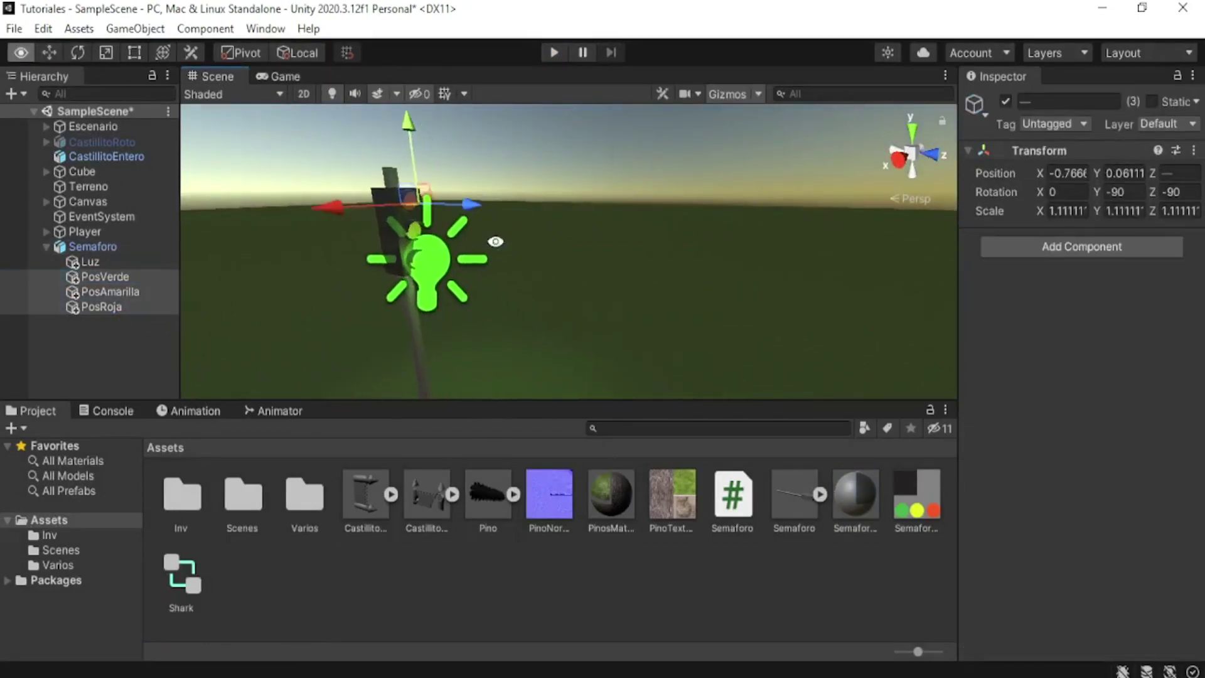
pyautogui.moveTo(511, 200); pyautogui.dragTo(502, 204)
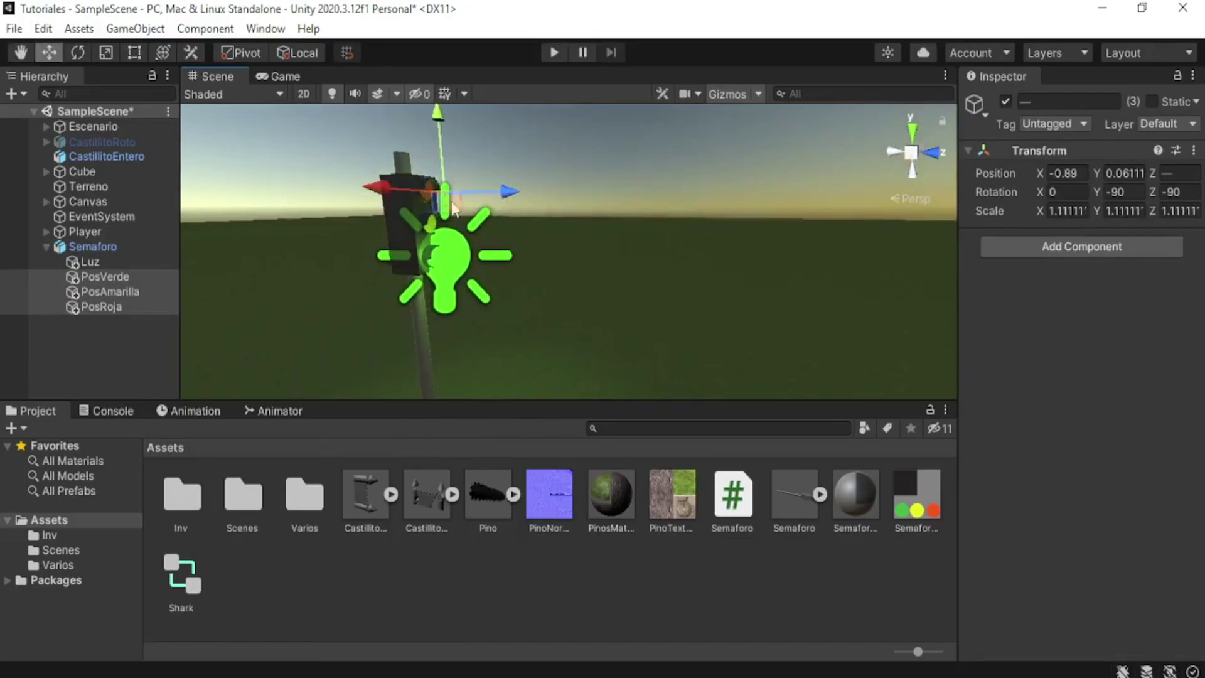
# Set the Luz light's intensity to 3.
pyautogui.click(89, 261)
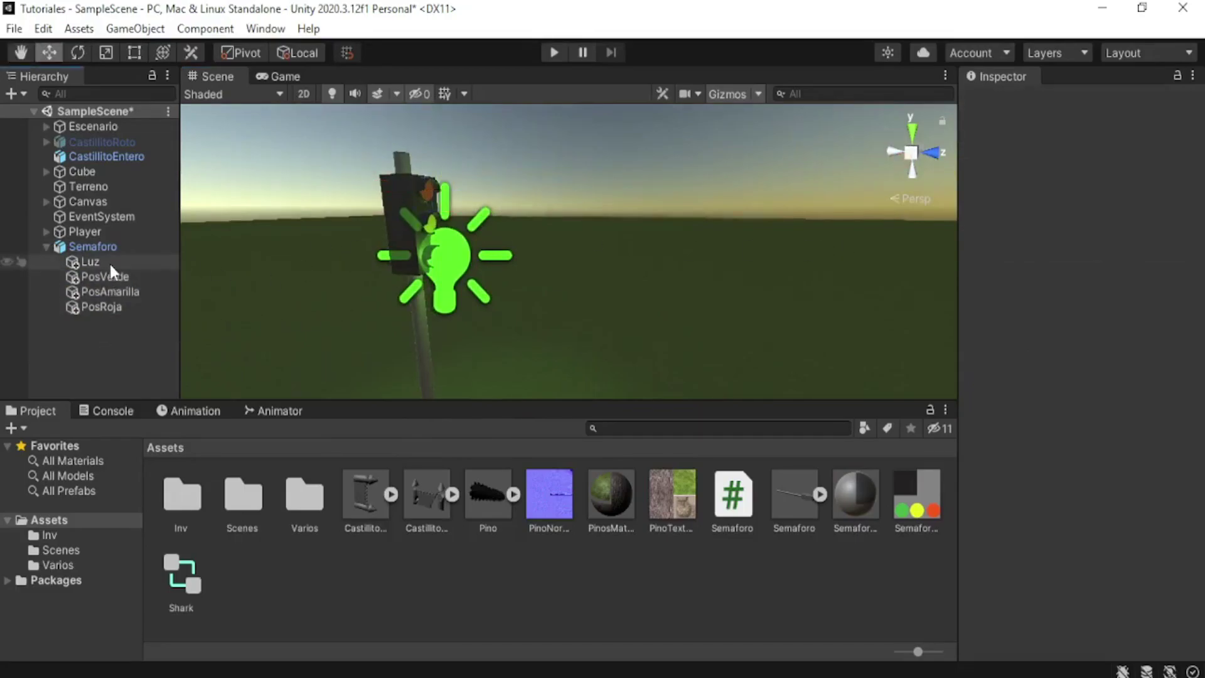
pyautogui.click(1114, 353)
pyautogui.write('3')
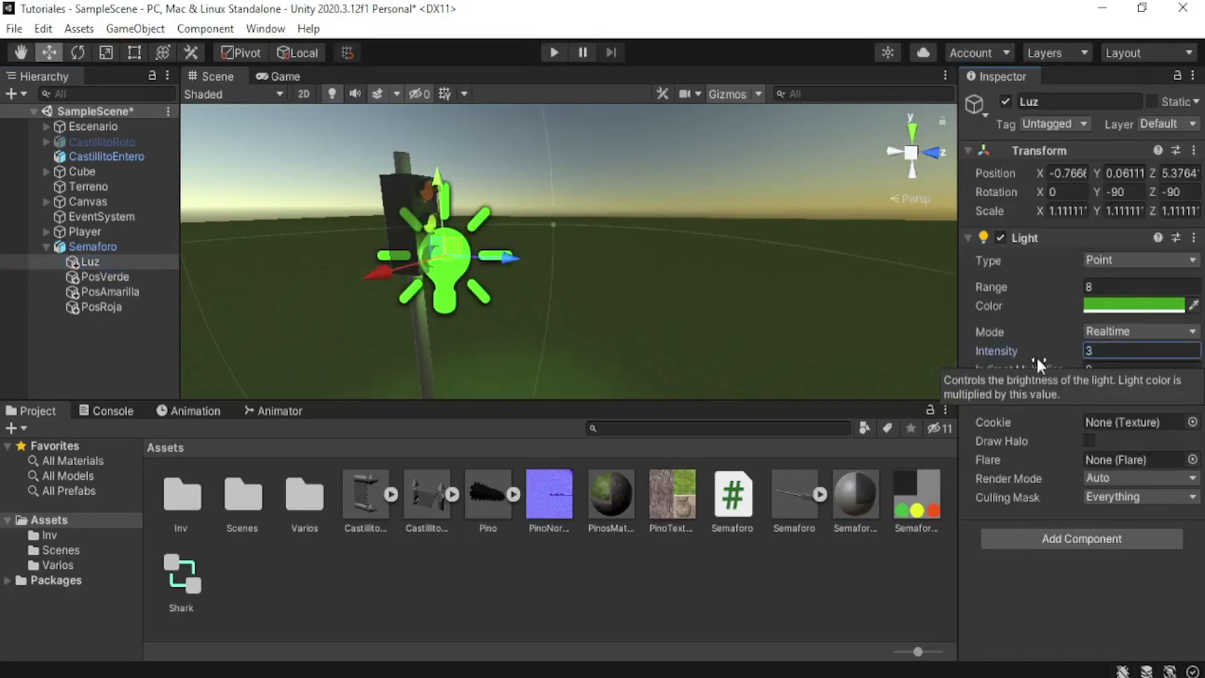
pyautogui.click(1048, 291)
pyautogui.click(1090, 286)
pyautogui.write('7')
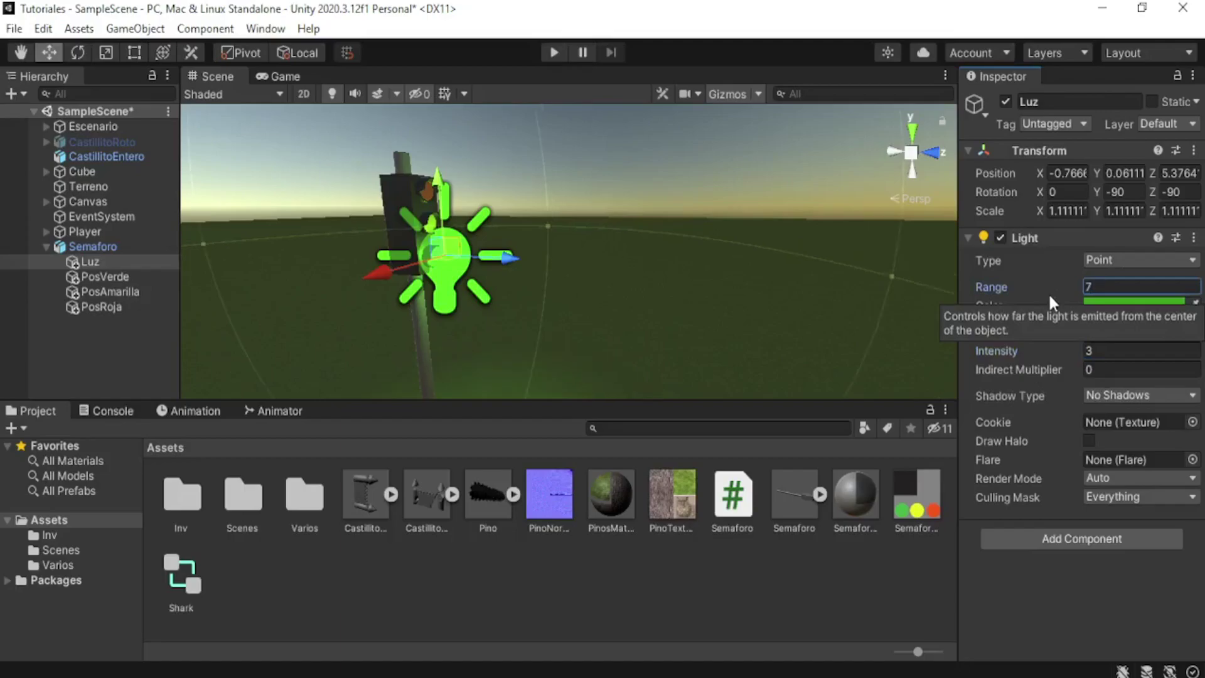
pyautogui.click(616, 308)
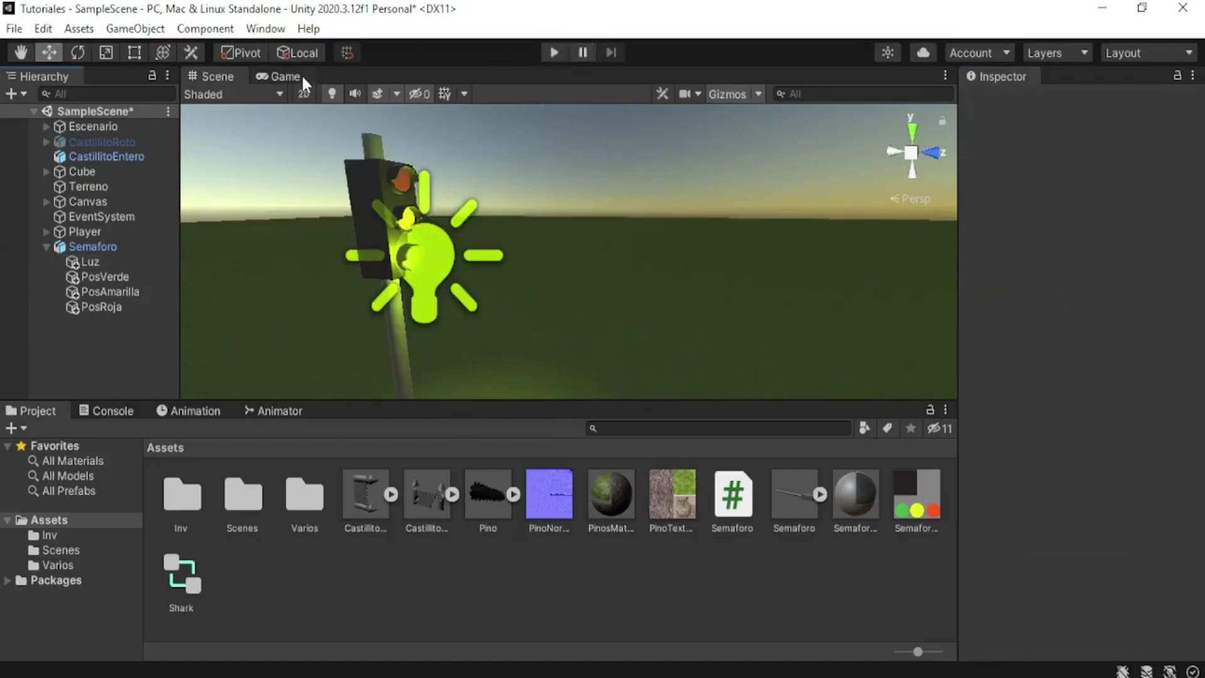
# Dock the Game view beside the Scene view and widen it.
pyautogui.click(295, 76)
pyautogui.moveTo(773, 525); pyautogui.dragTo(775, 523)
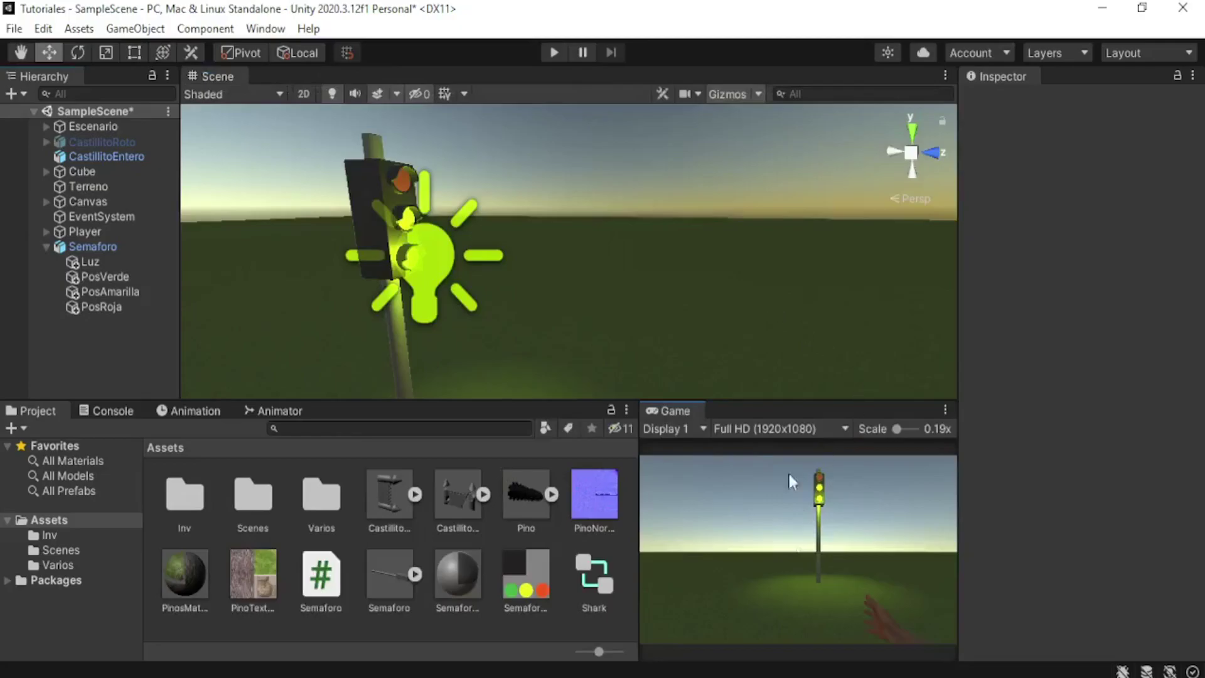
pyautogui.moveTo(639, 433); pyautogui.dragTo(542, 433)
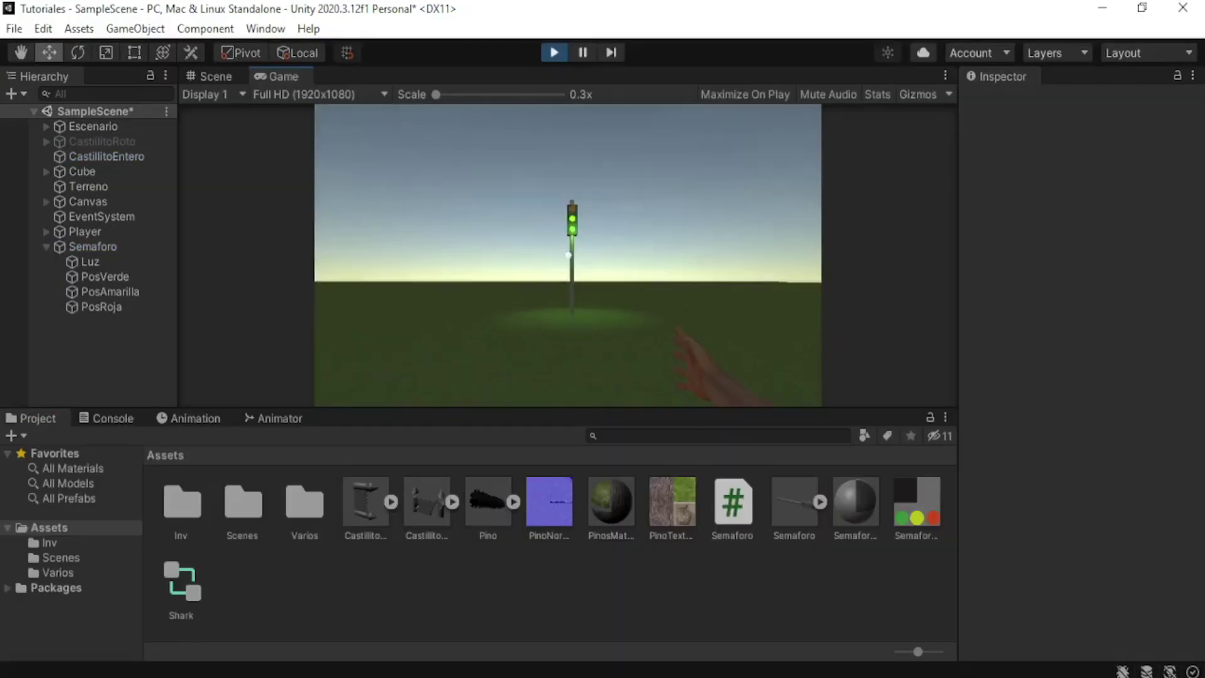
# Walk the player up to the traffic light with W and S to watch the brighter light cycle.
pyautogui.press('w')
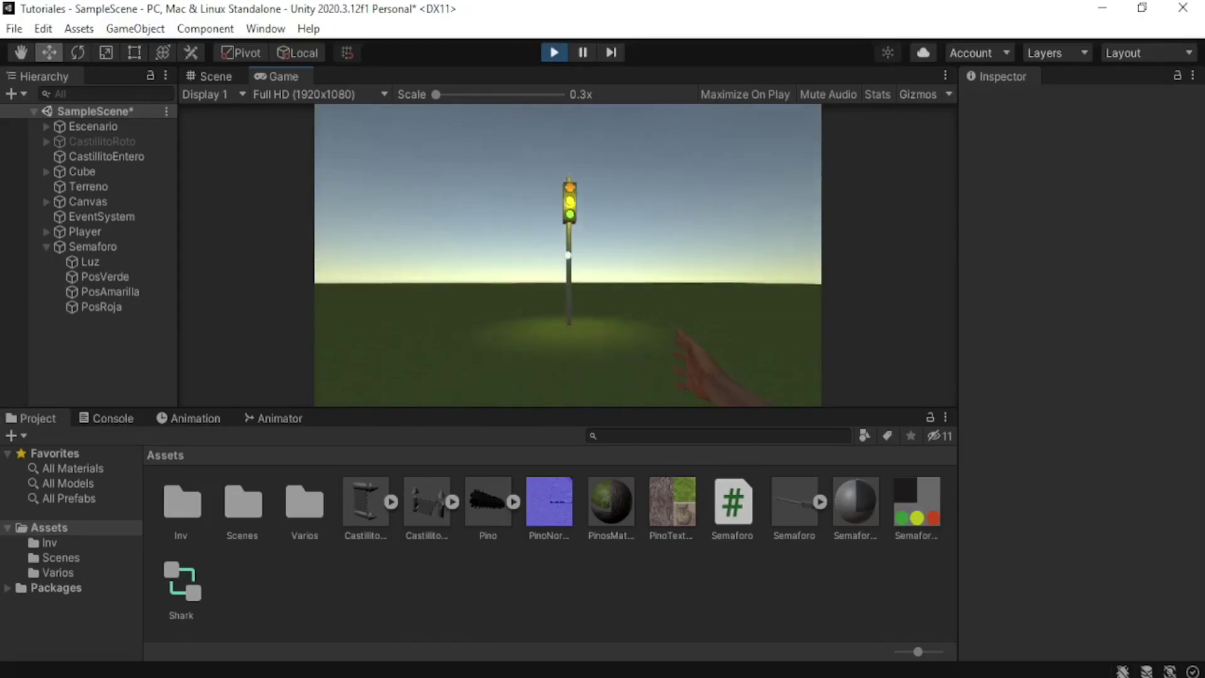
pyautogui.press('w')
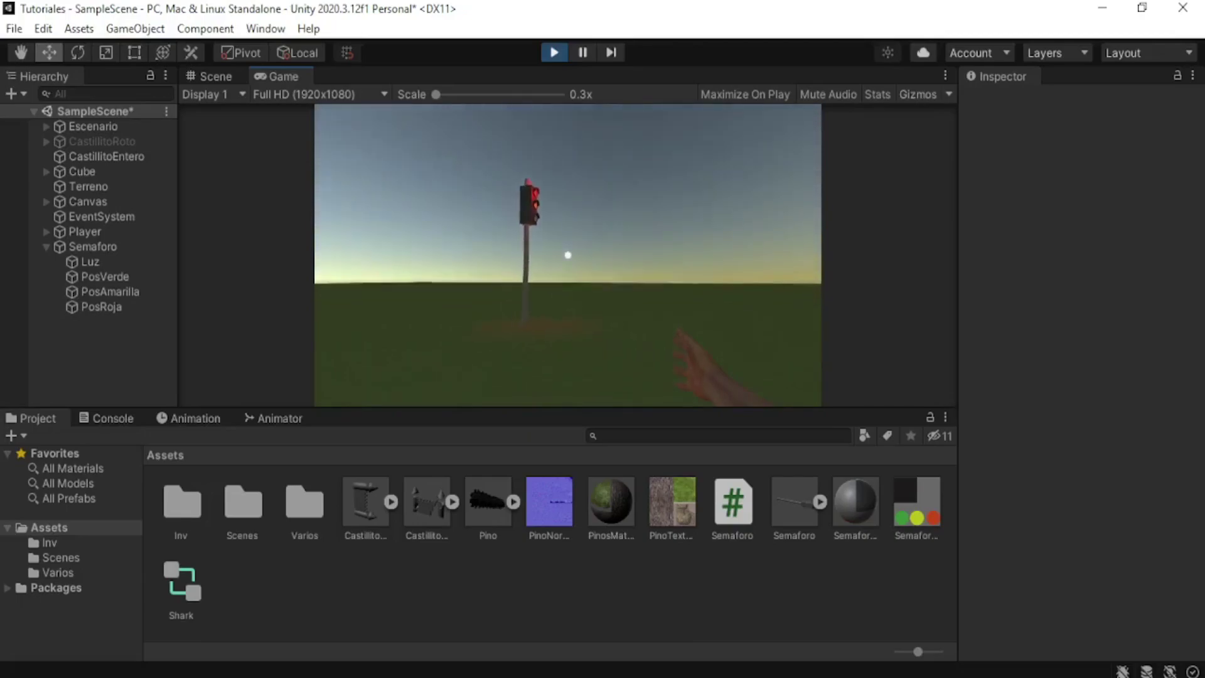
pyautogui.press('s')
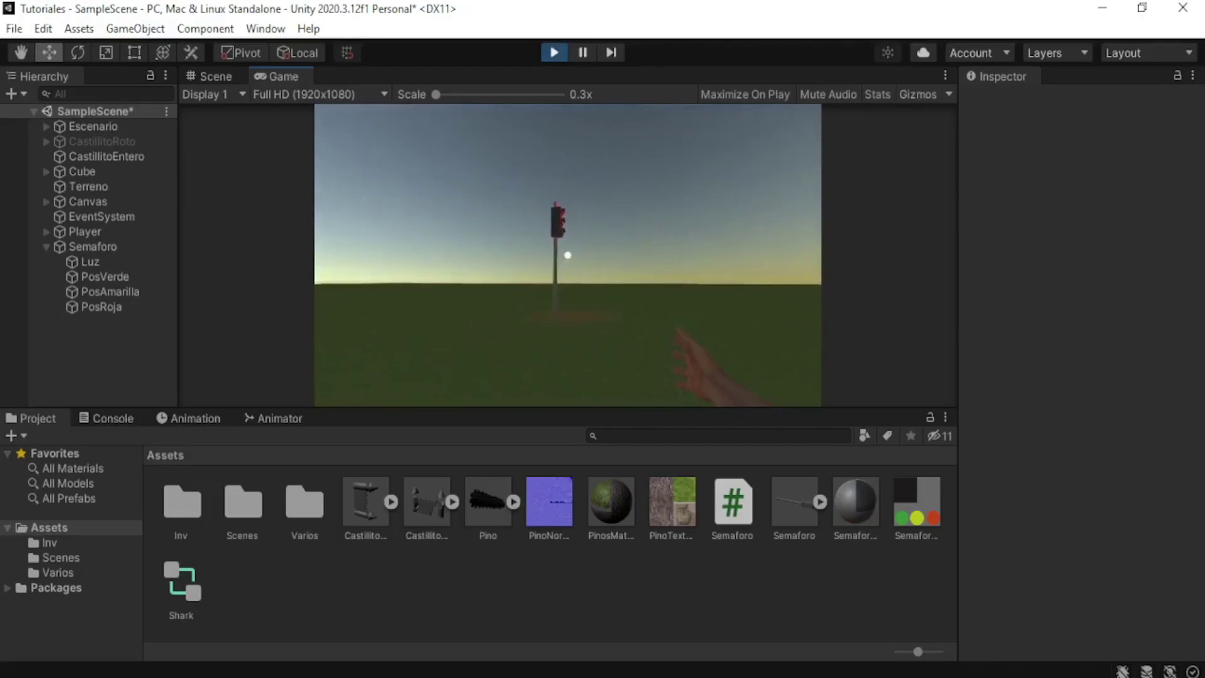
pyautogui.press('w')
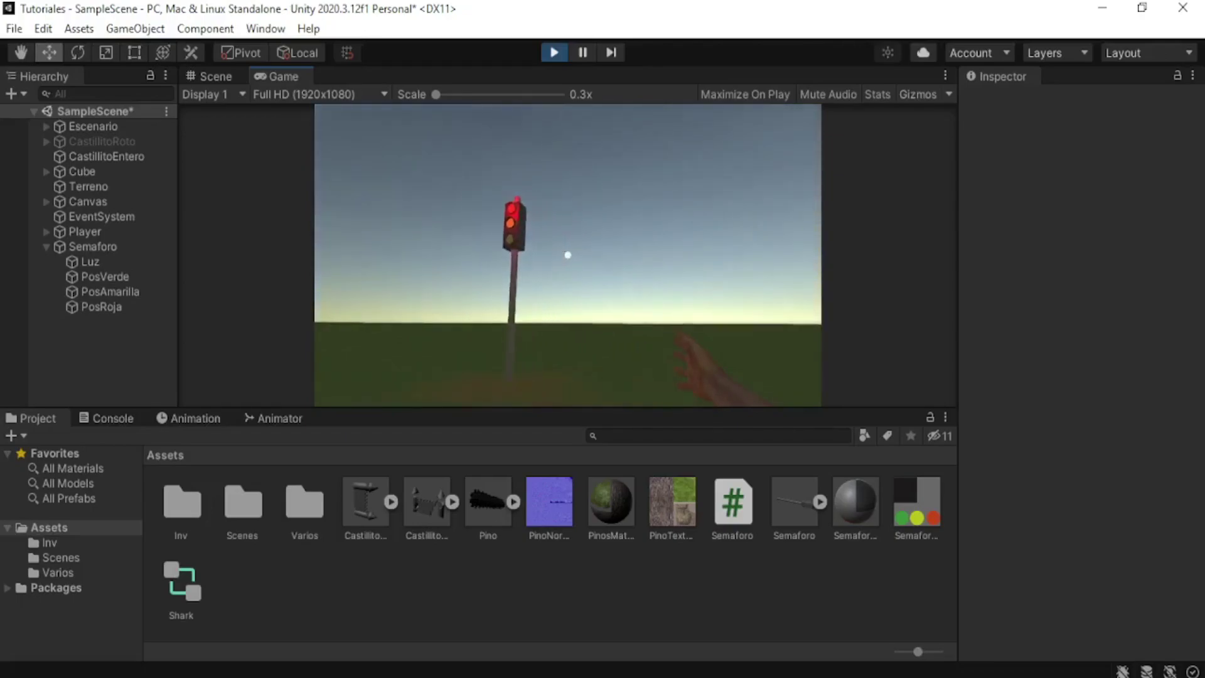
pyautogui.press('w')
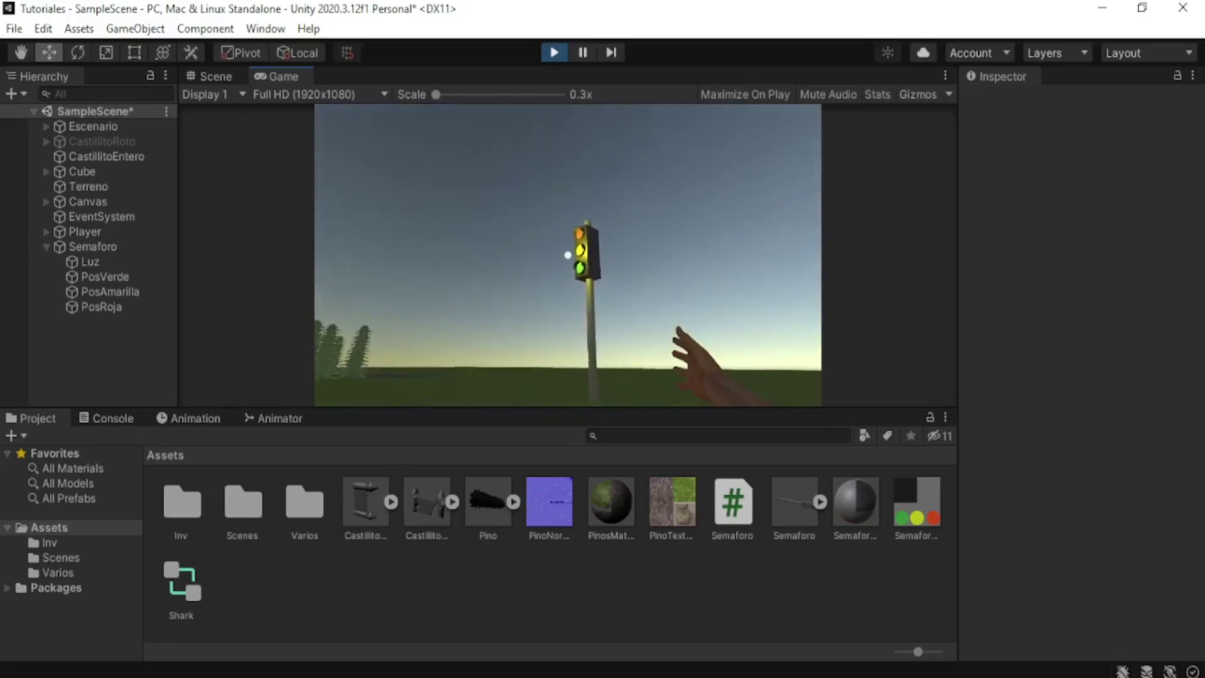
pyautogui.press('w')
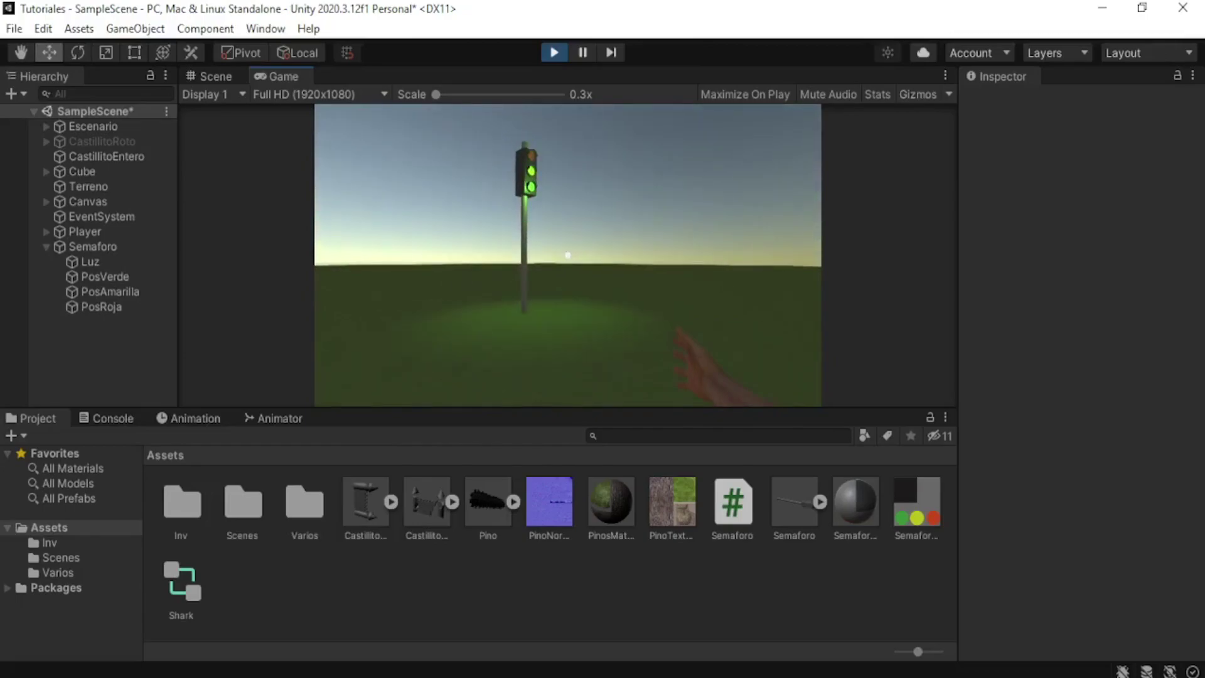
pyautogui.hotkey('alt', 'Tab')
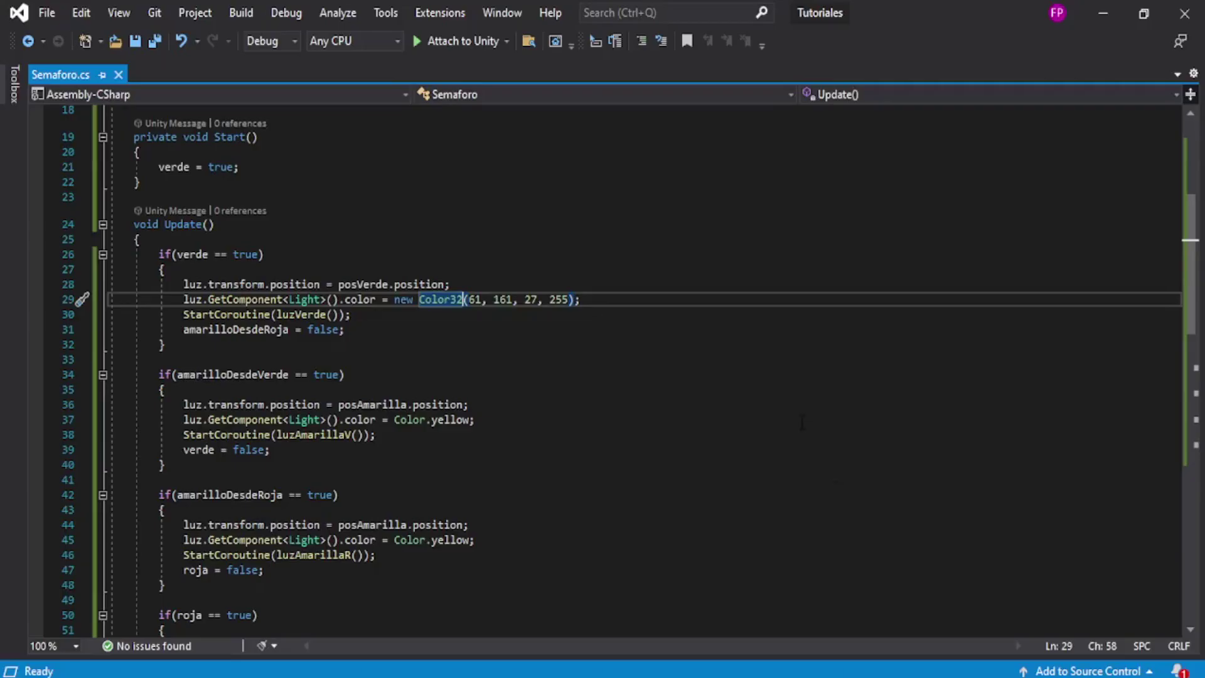
# Scroll through the coroutines and select the WaitForSeconds(10) line in luzVerde.
pyautogui.scroll(-6, 505, 358)
pyautogui.scroll(-9, 502, 359)
pyautogui.scroll(4, 499, 361)
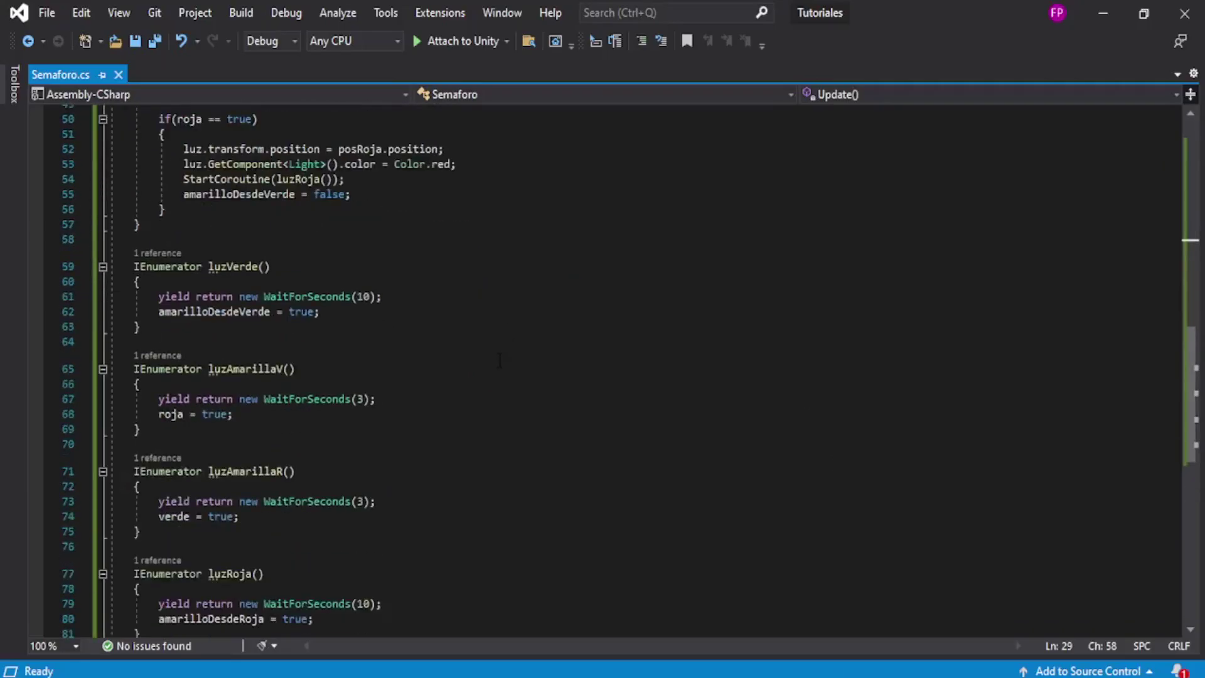
pyautogui.moveTo(381, 297)
pyautogui.mouseDown()
pyautogui.moveTo(158, 296)
pyautogui.moveTo(377, 309)
pyautogui.mouseUp()
pyautogui.scroll(-2, 444, 326)
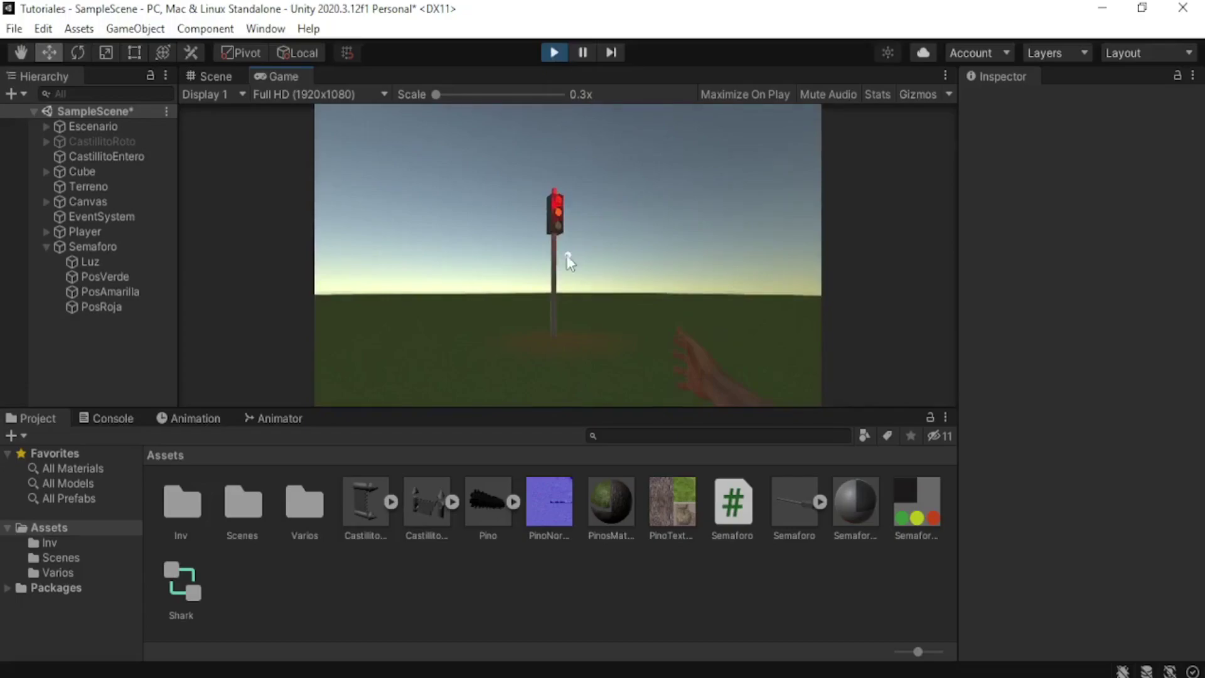
pyautogui.click(916, 502)
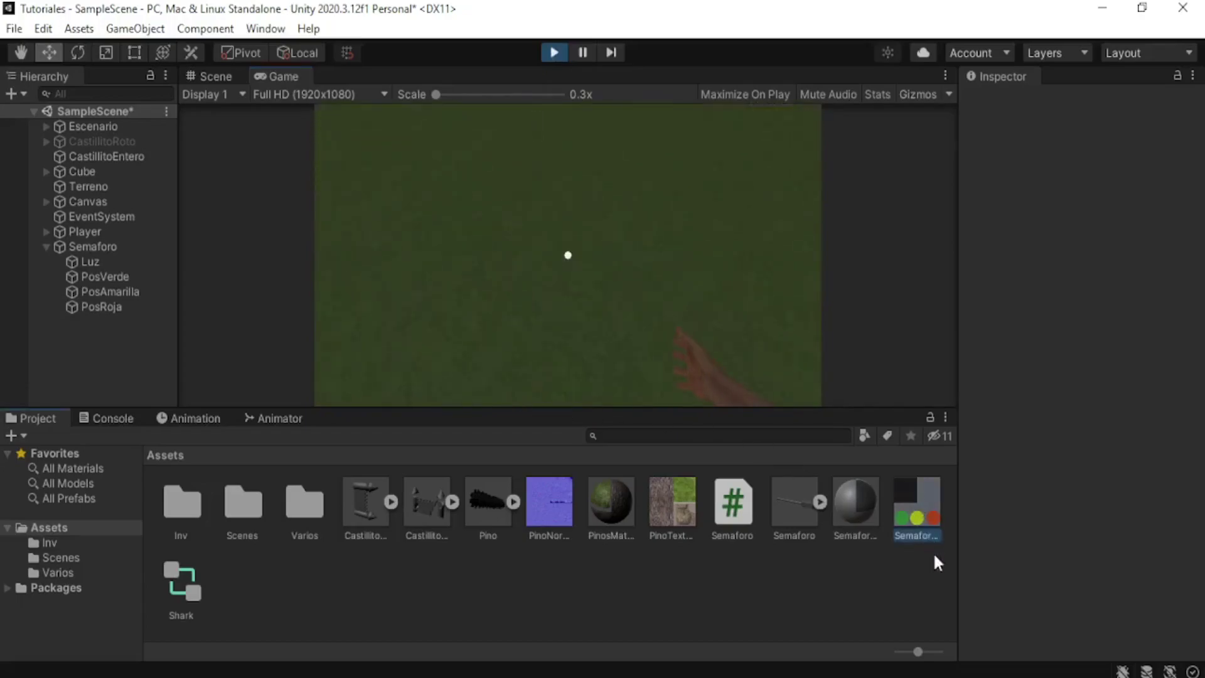
pyautogui.click(856, 505)
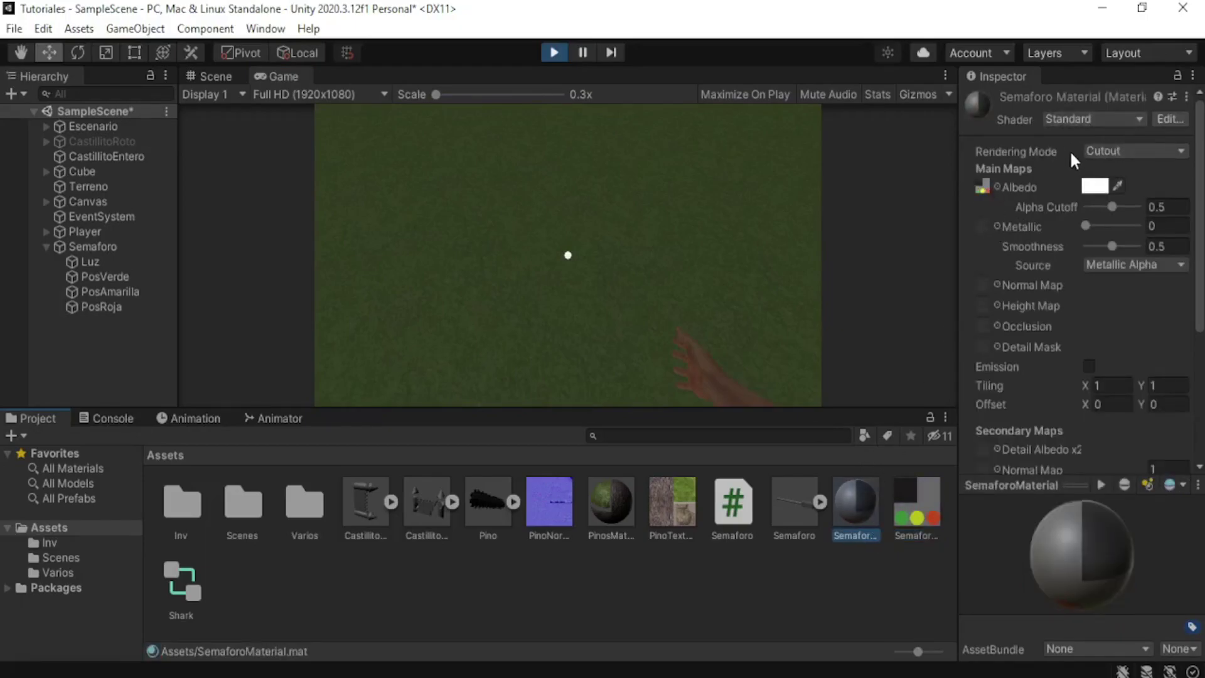
pyautogui.click(1134, 150)
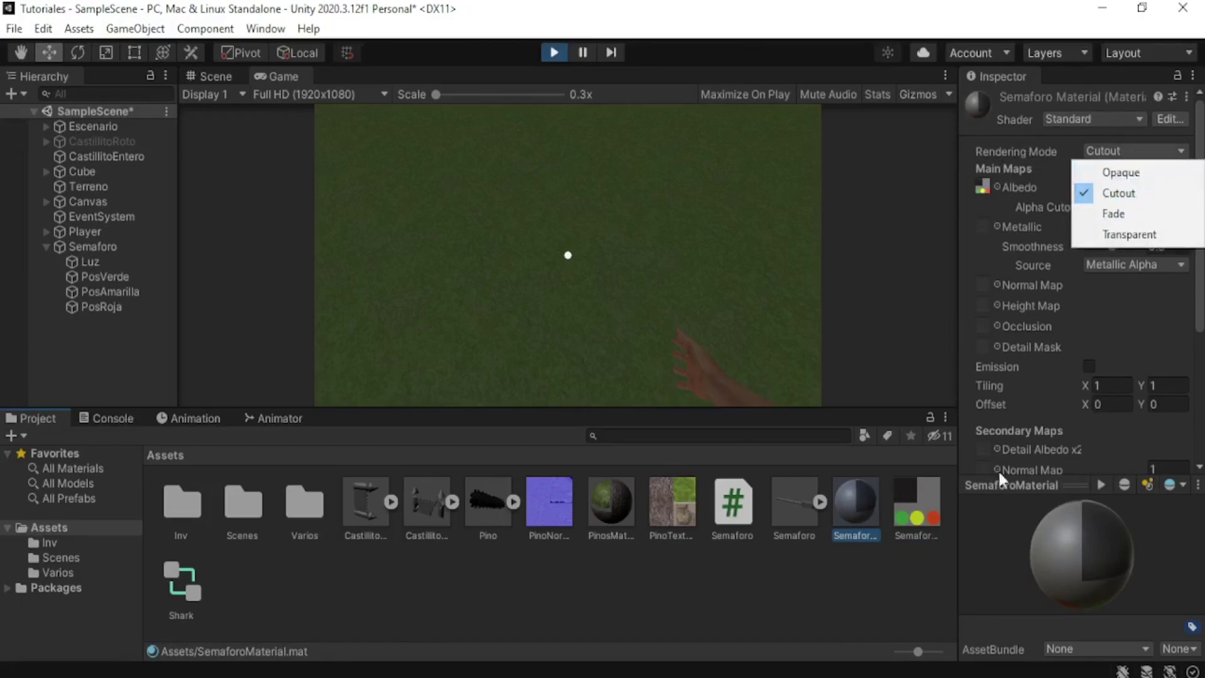
pyautogui.click(1150, 235)
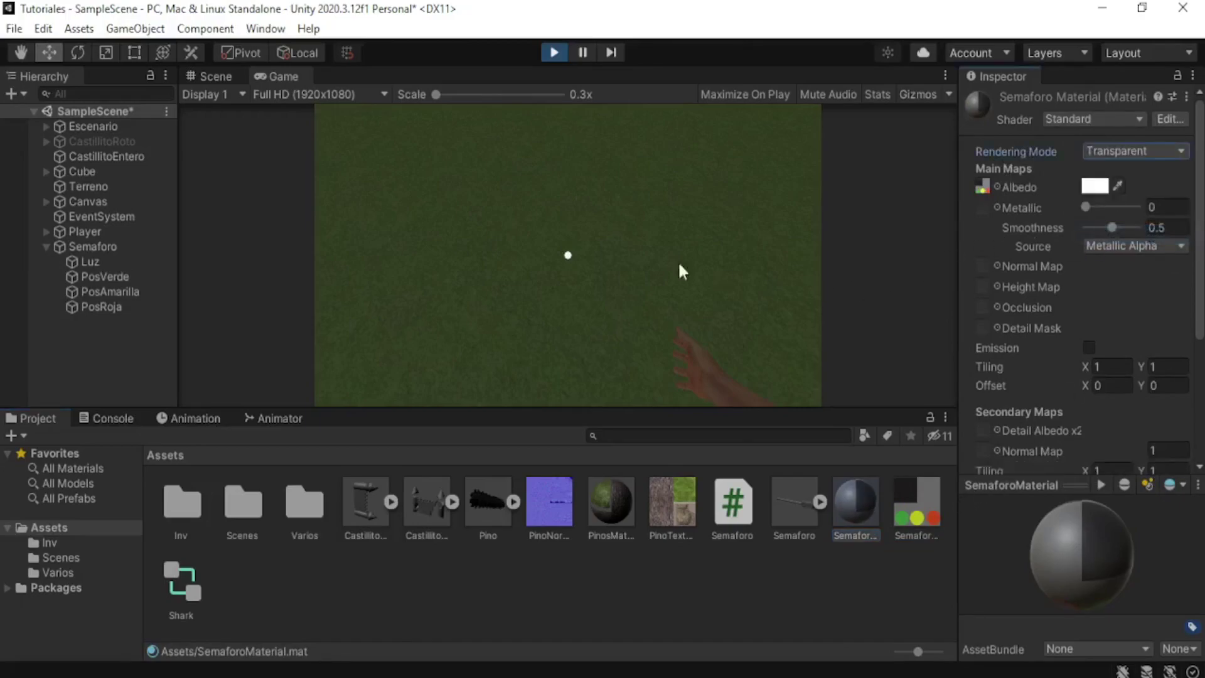
pyautogui.click(573, 242)
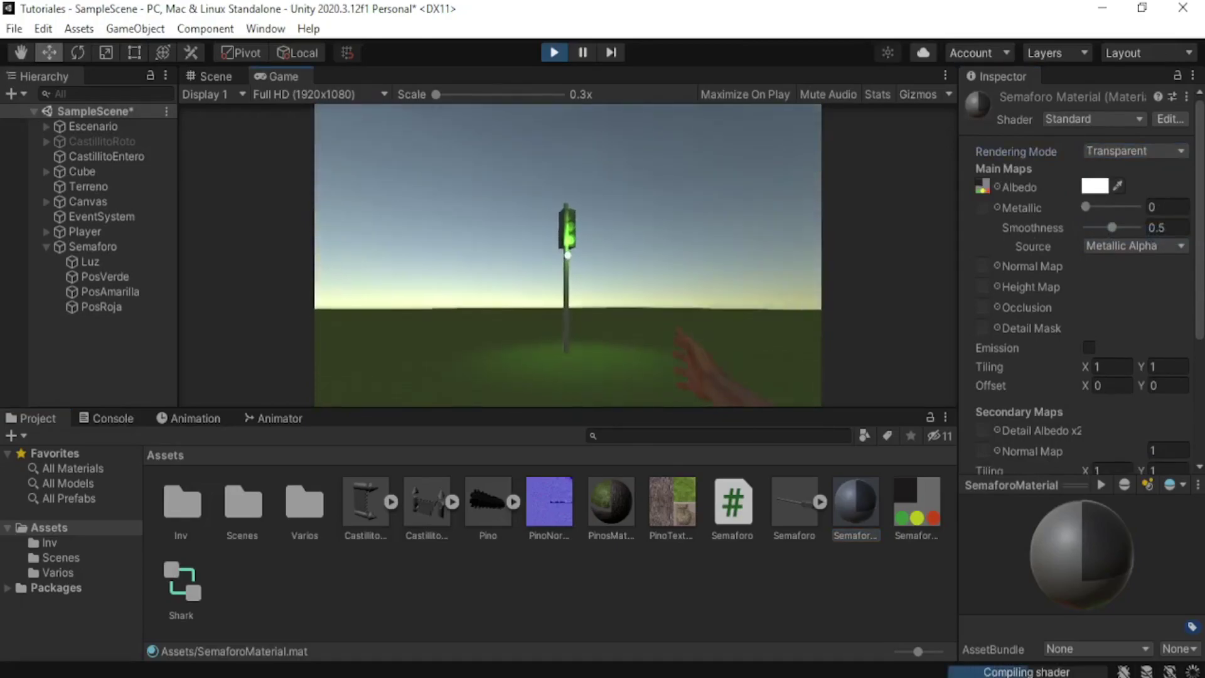
pyautogui.press('Escape')
pyautogui.click(1138, 151)
pyautogui.click(1105, 190)
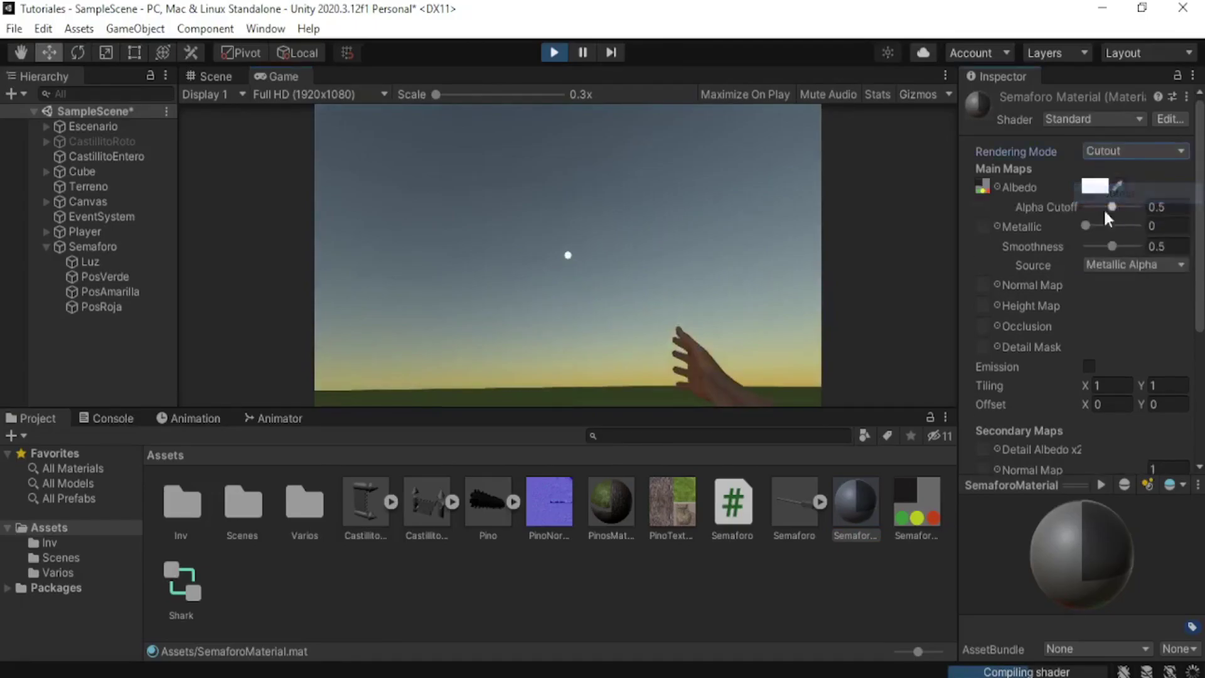
pyautogui.click(568, 255)
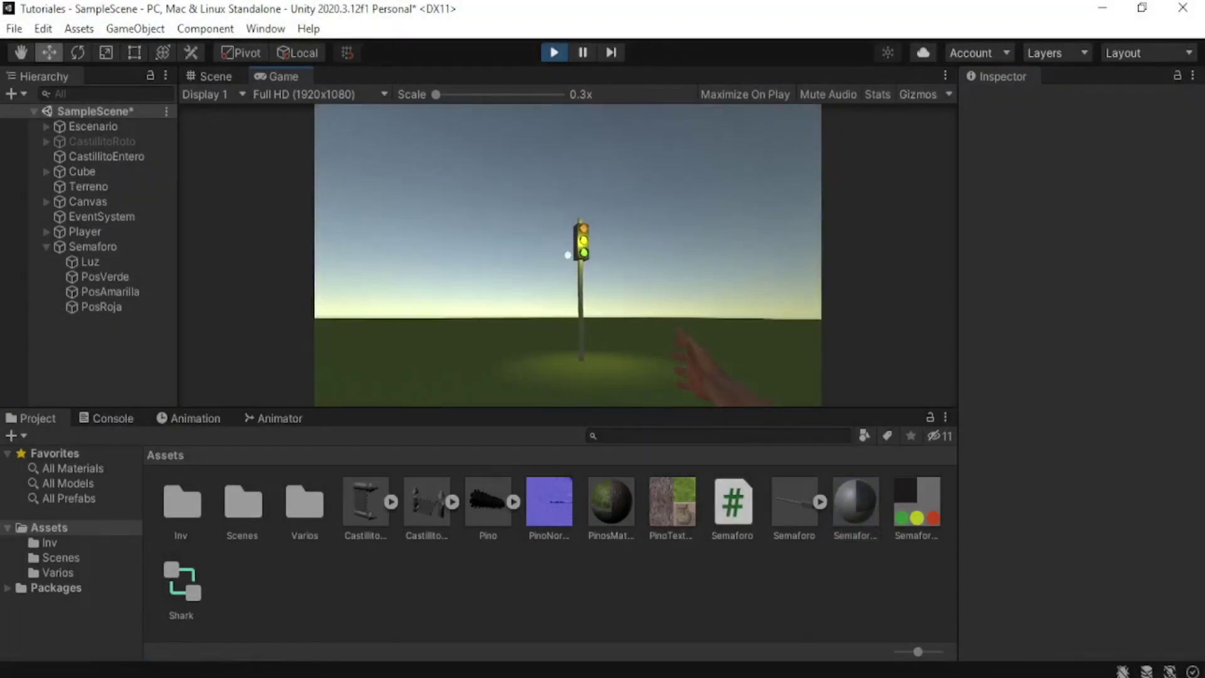